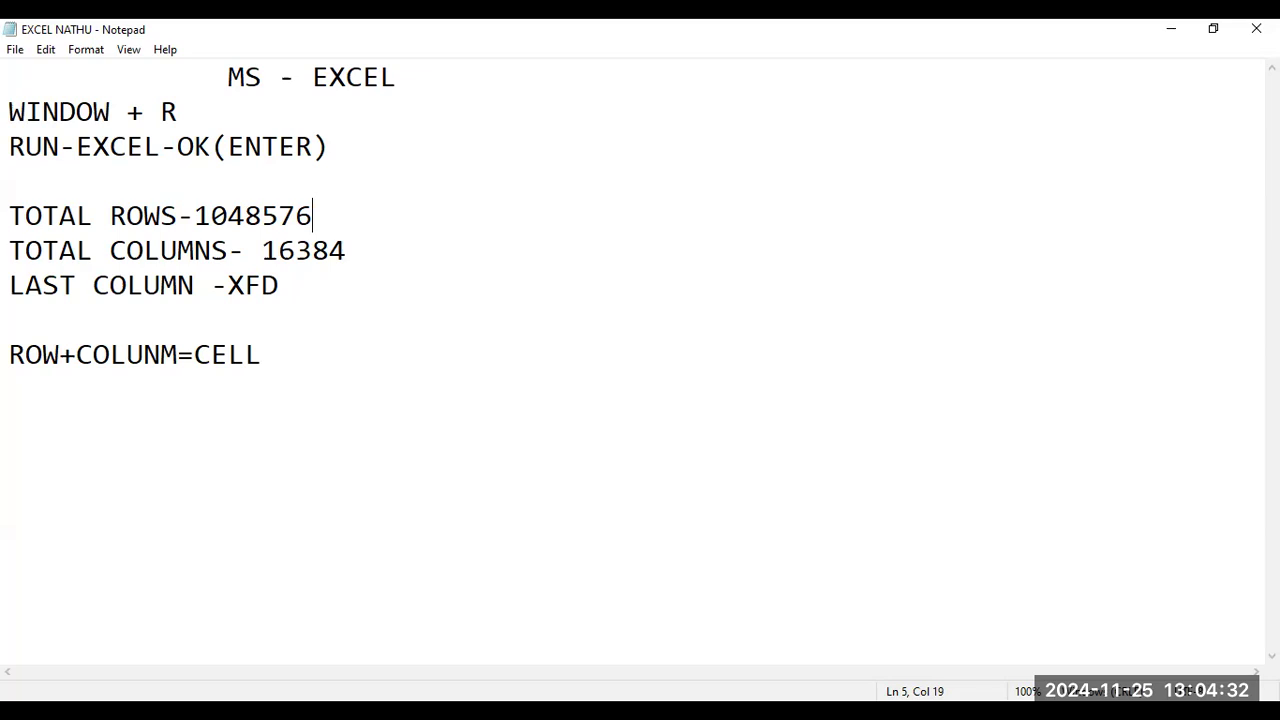
# Launch Excel by running "excel" from the Windows Run dialog, and dismiss the activation wizard.
pyautogui.hotkey('alt', 'Tab')
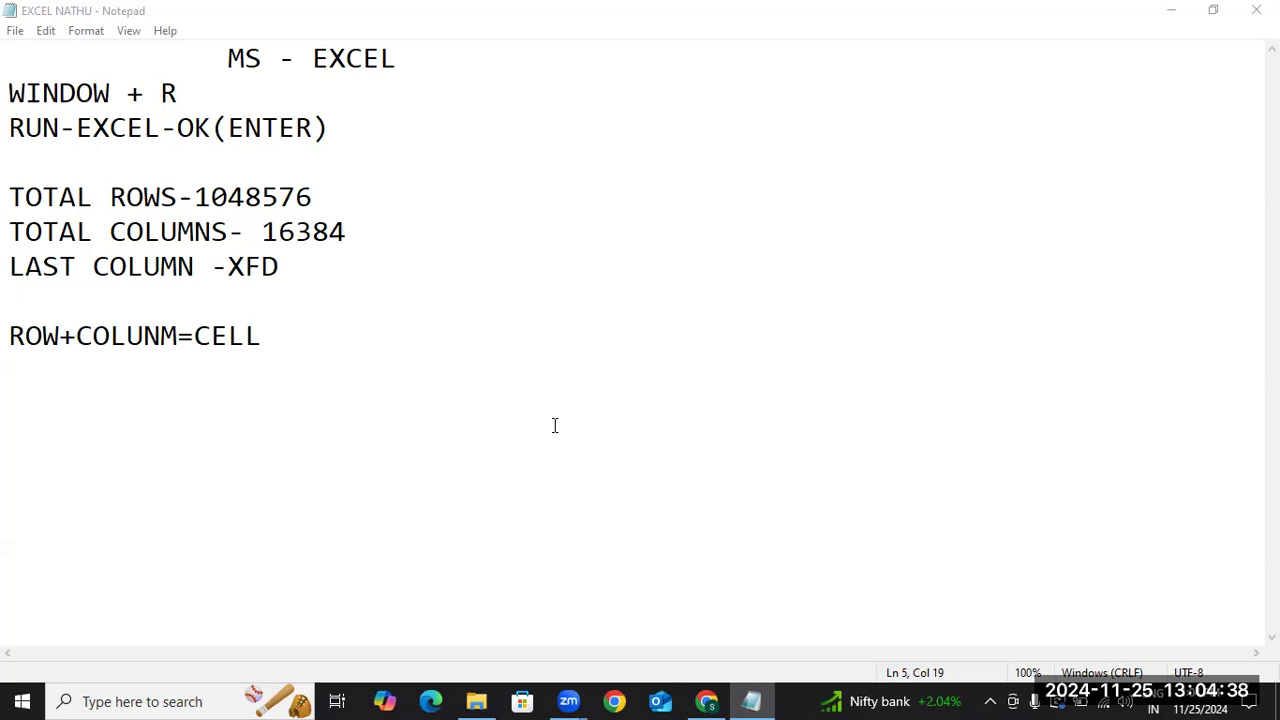
pyautogui.press('super+r')
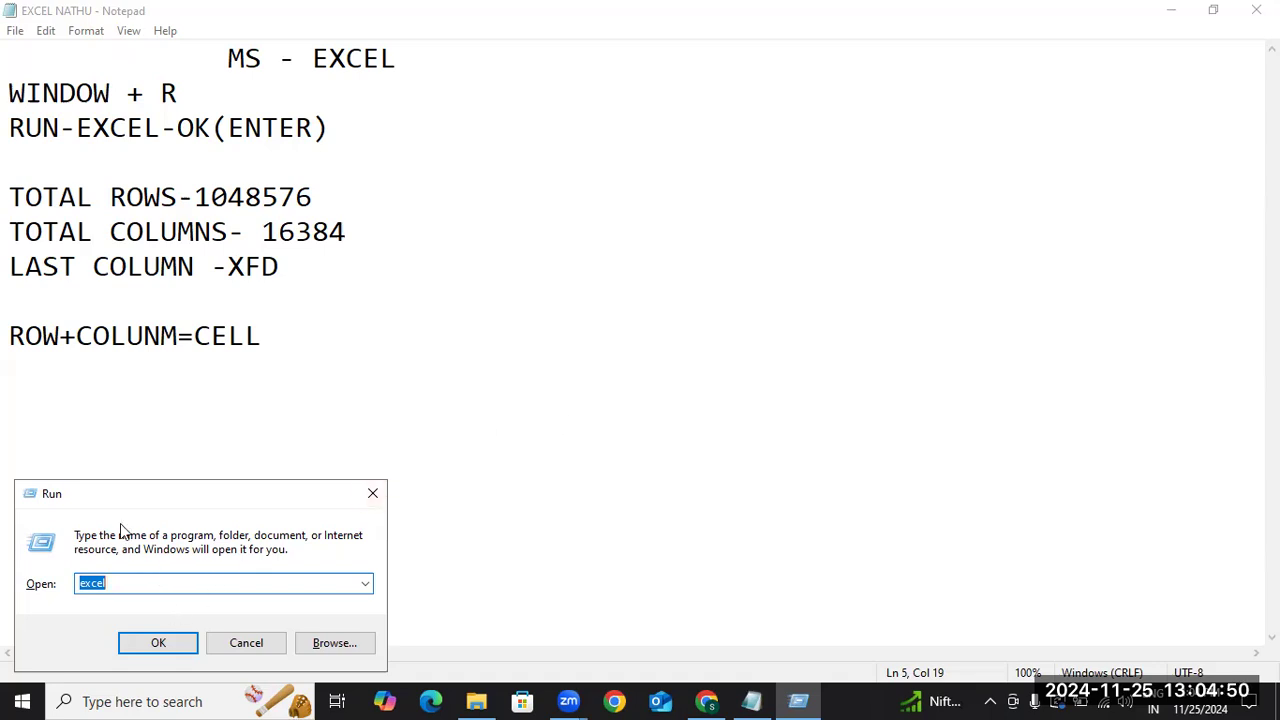
pyautogui.click(121, 583)
pyautogui.press('BackSpace')
pyautogui.press('BackSpace')
pyautogui.press('BackSpace')
pyautogui.press('BackSpace')
pyautogui.press('BackSpace')
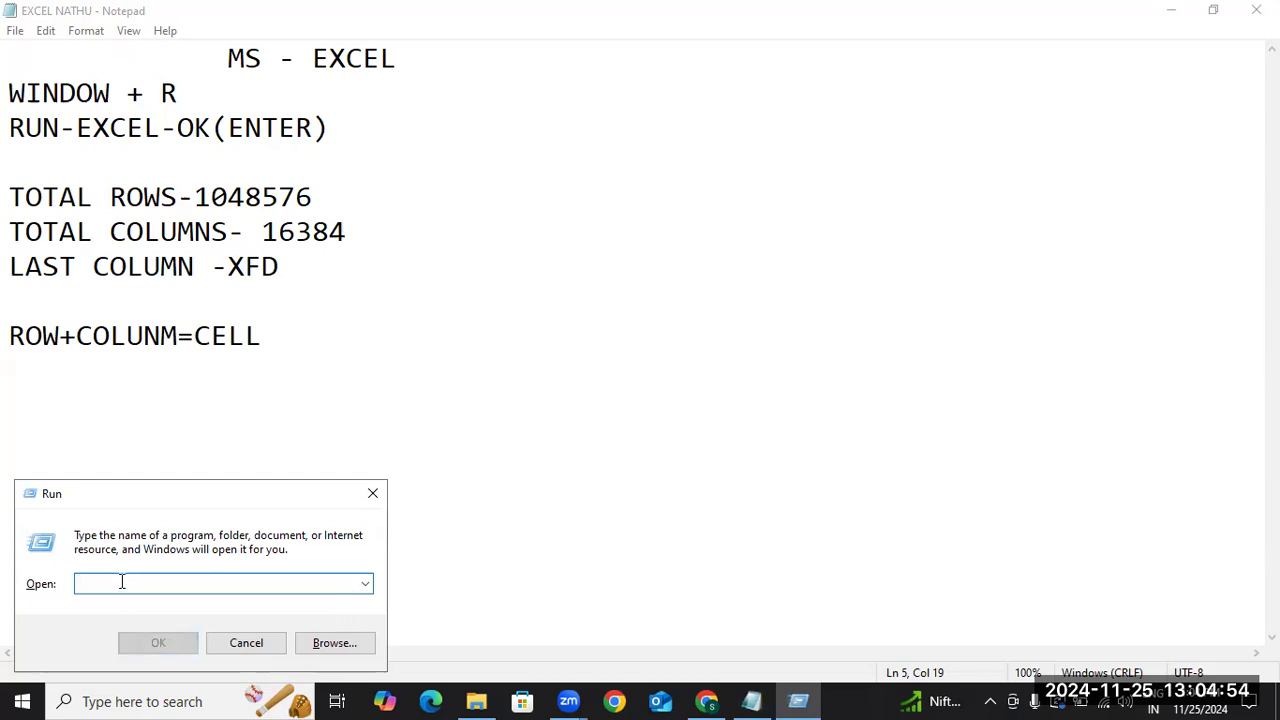
pyautogui.write('excel')
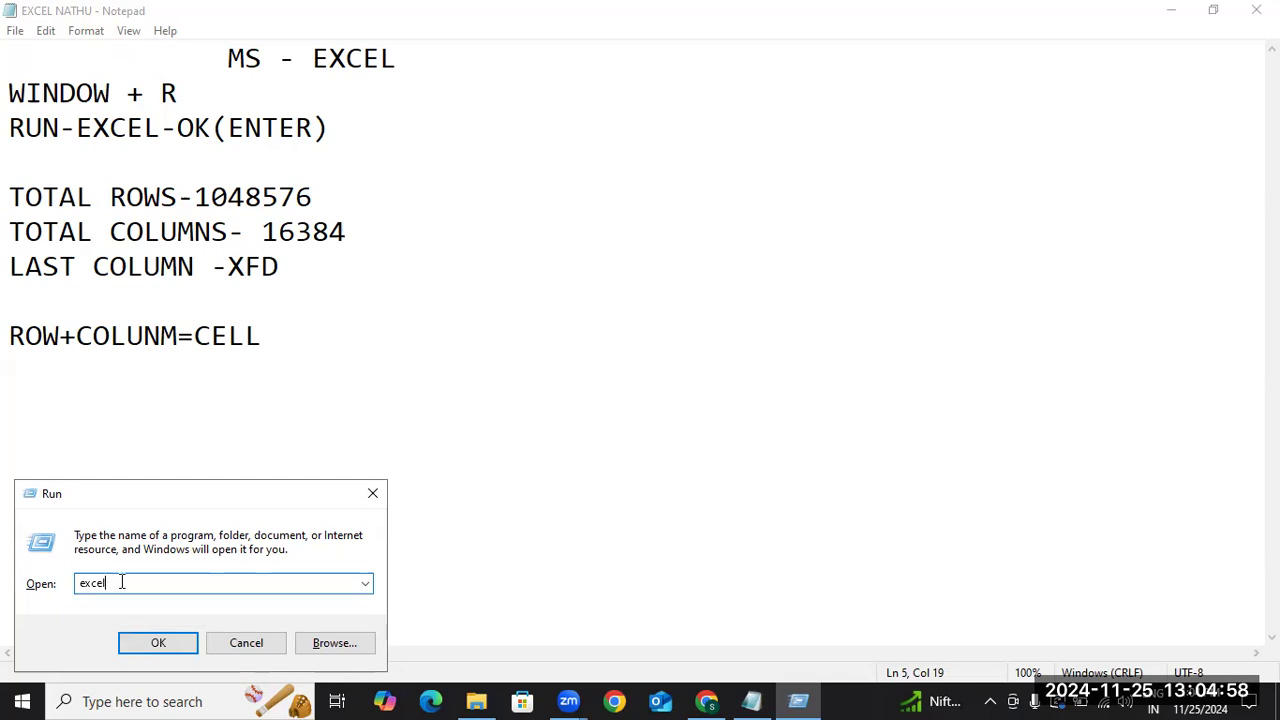
pyautogui.click(150, 645)
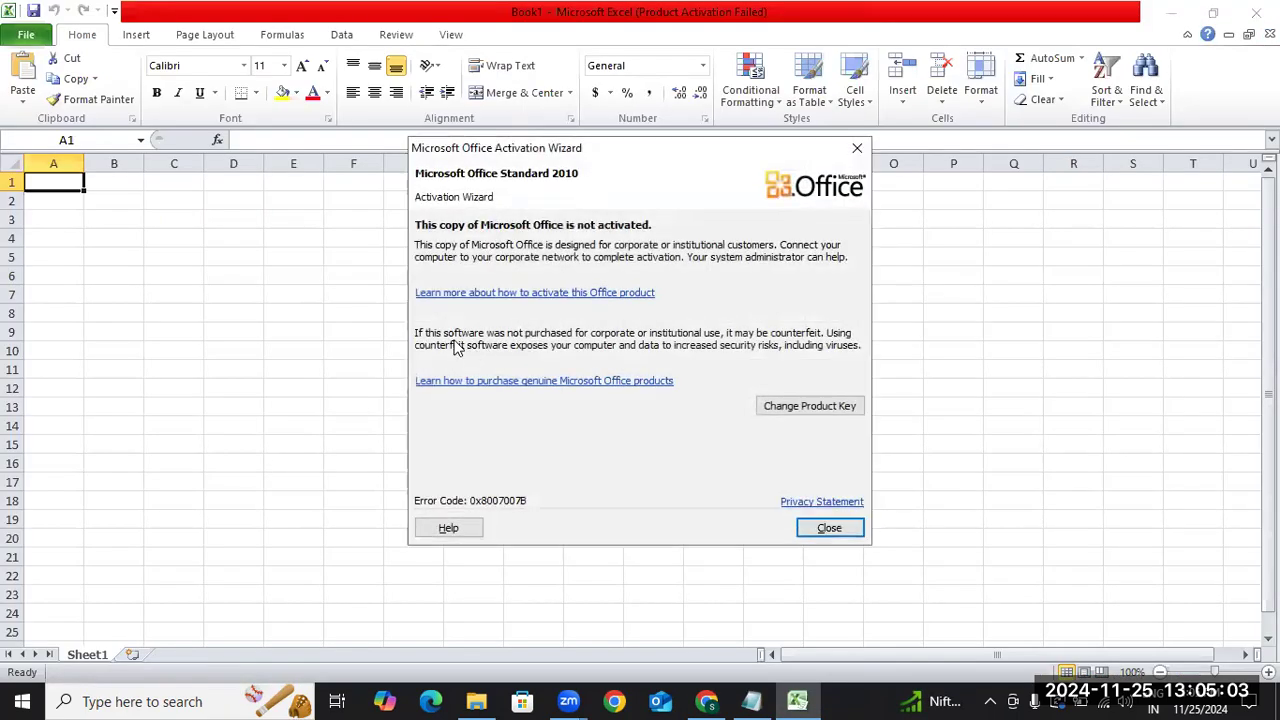
pyautogui.click(829, 527)
# Select cell D6 and move the active cell back to A1.
pyautogui.click(257, 277)
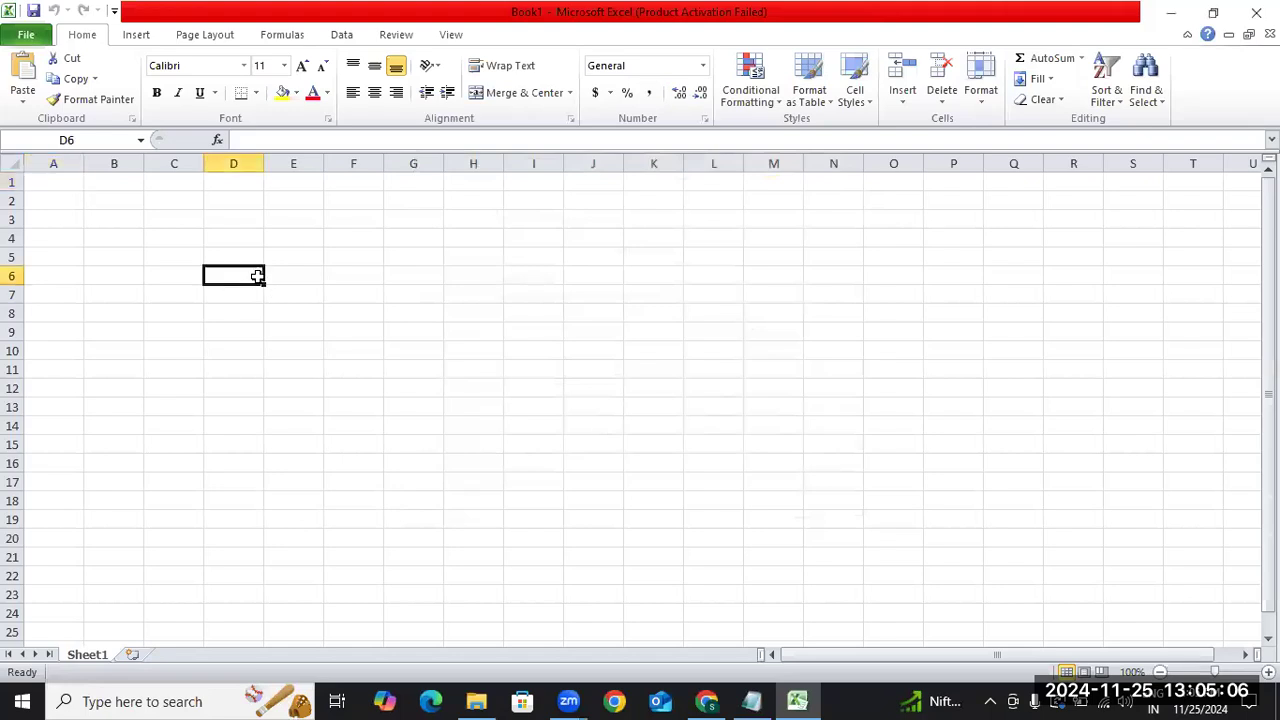
pyautogui.press('Up')
pyautogui.press('Up')
pyautogui.press('Up')
pyautogui.press('Up')
pyautogui.press('Up')
pyautogui.press('Left')
pyautogui.press('Left')
pyautogui.press('Left')
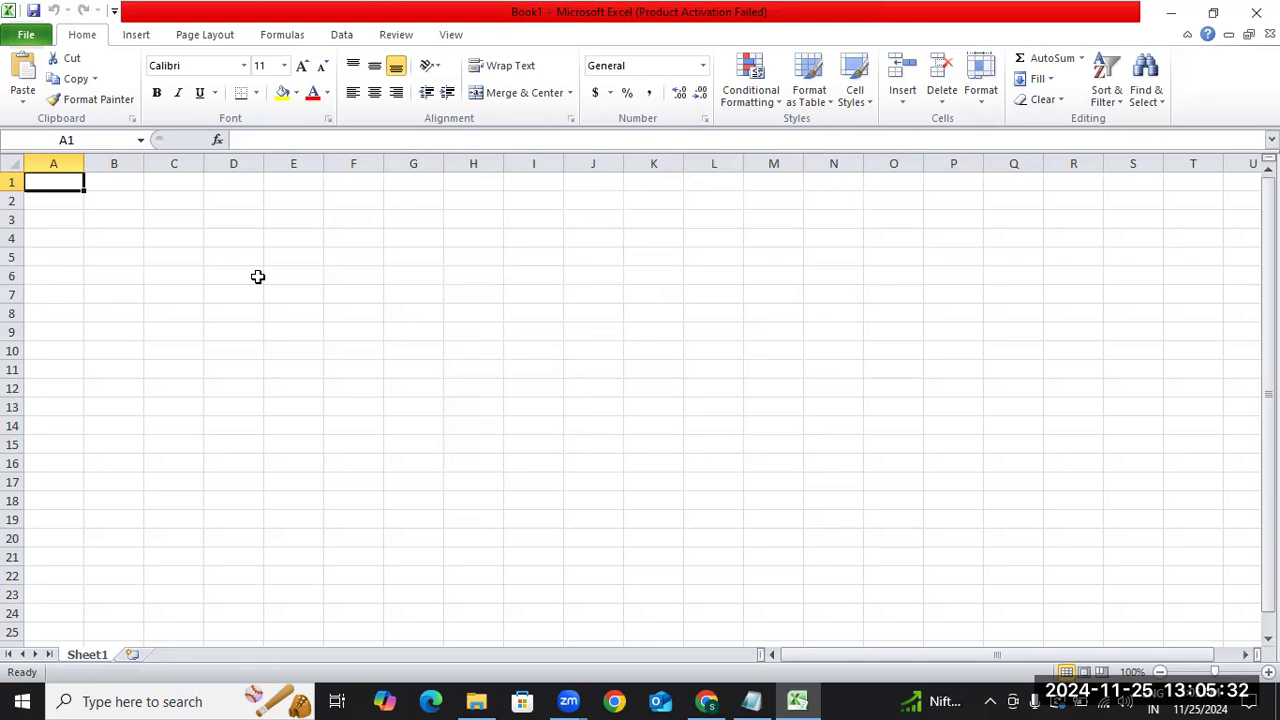
# Move to A3 and select the whole of row 3.
pyautogui.press('Down')
pyautogui.press('Down')
pyautogui.hotkey('shift', 'space')
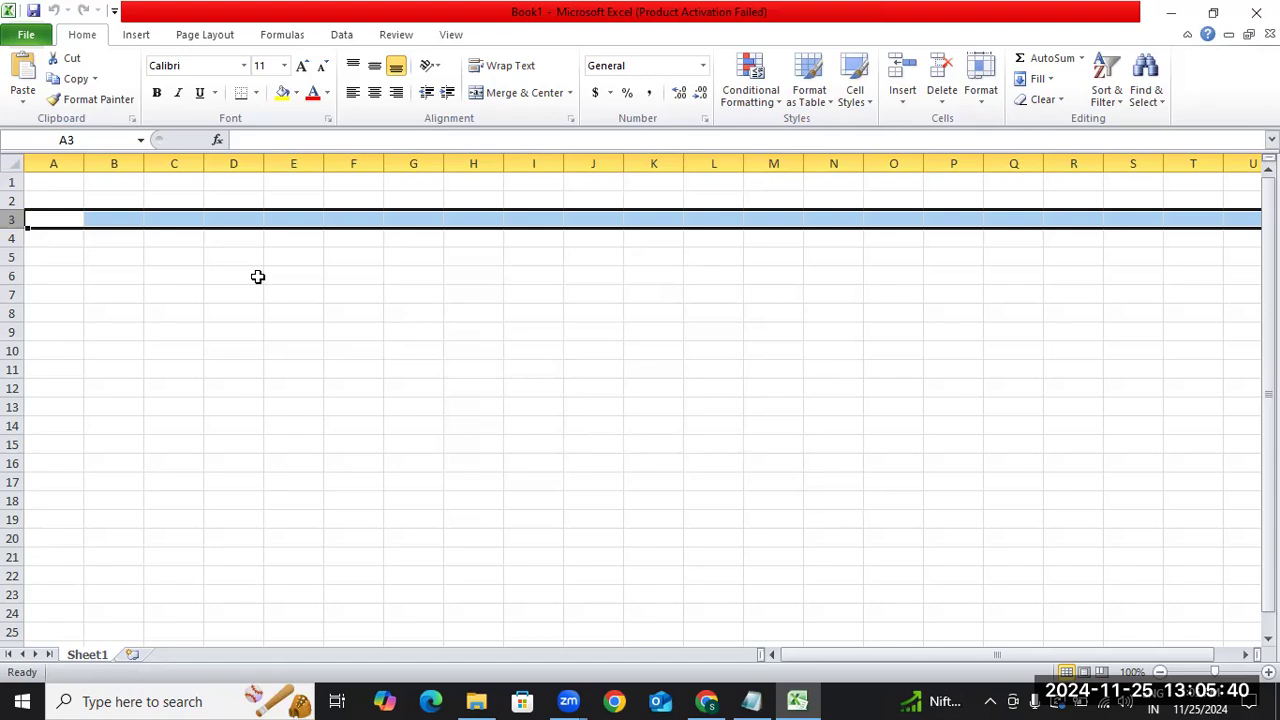
# Select the whole of column A, followed by the whole of column B.
pyautogui.press('Up')
pyautogui.press('Up')
pyautogui.hotkey('ctrl', 'space')
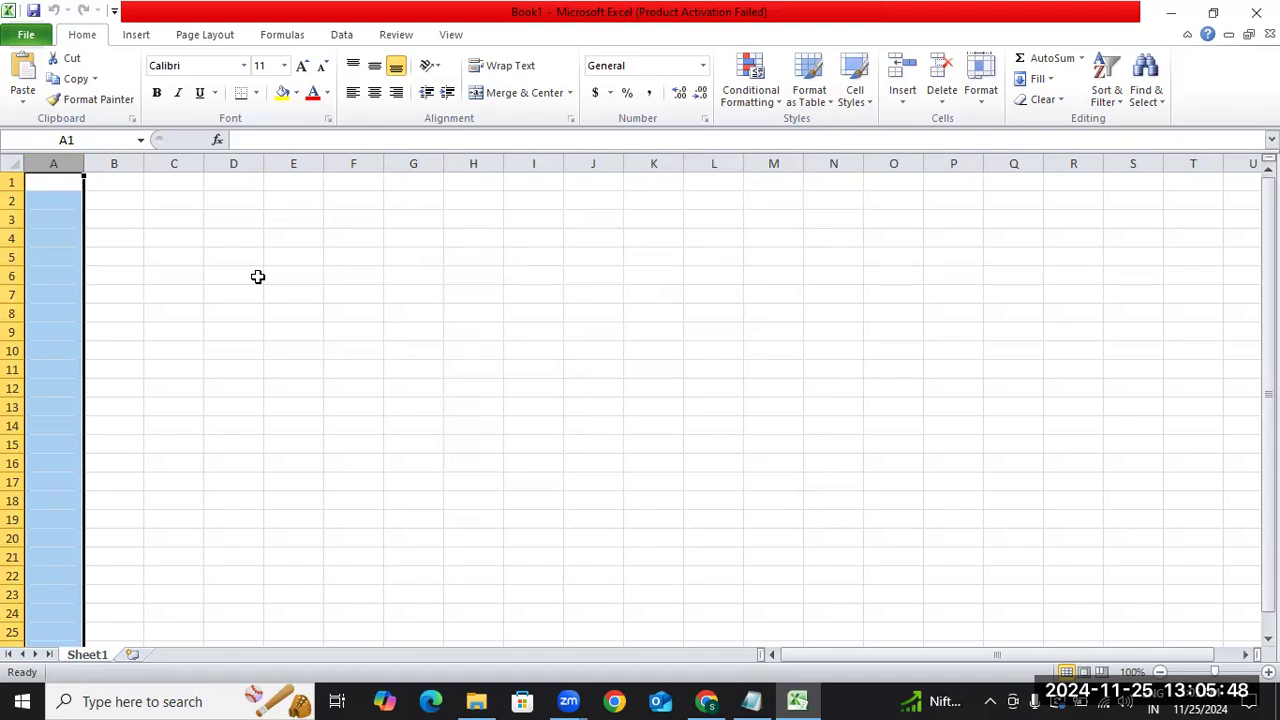
pyautogui.press('Right')
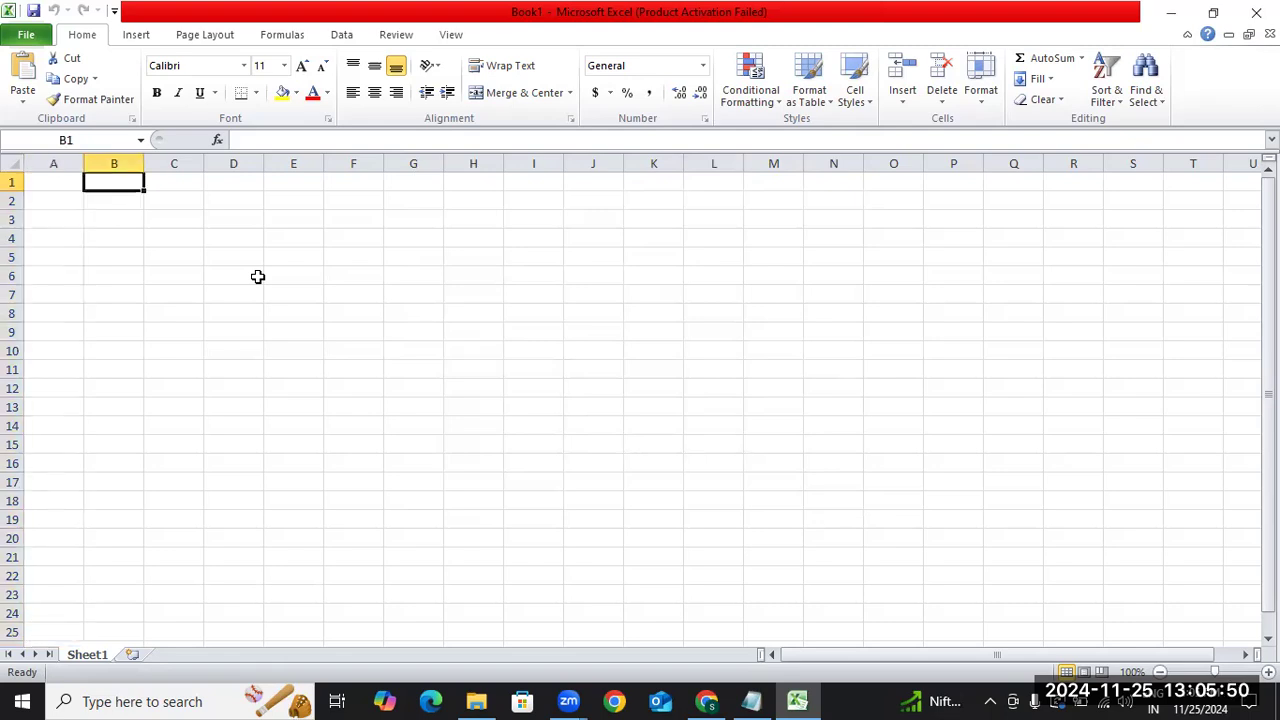
pyautogui.hotkey('ctrl', 'space')
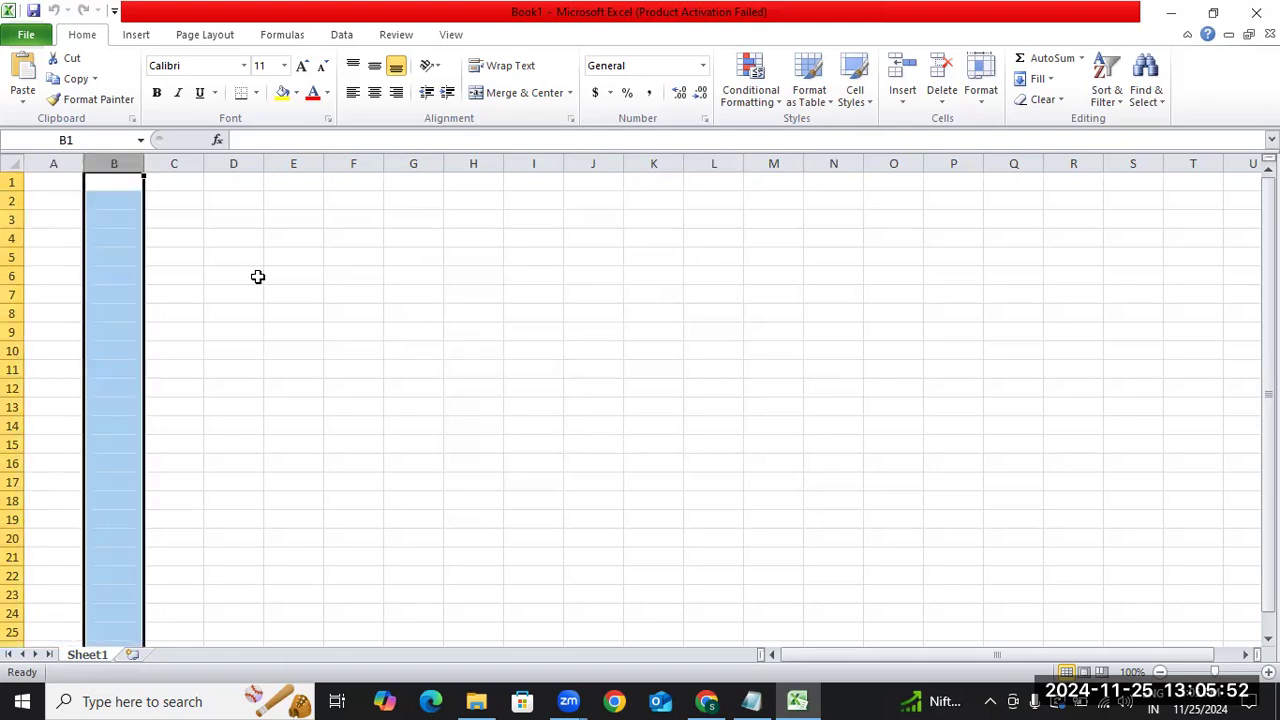
# Select the entire row 3 again, starting from cell A3.
pyautogui.press('Down')
pyautogui.press('Down')
pyautogui.press('Left')
pyautogui.hotkey('shift', 'space')
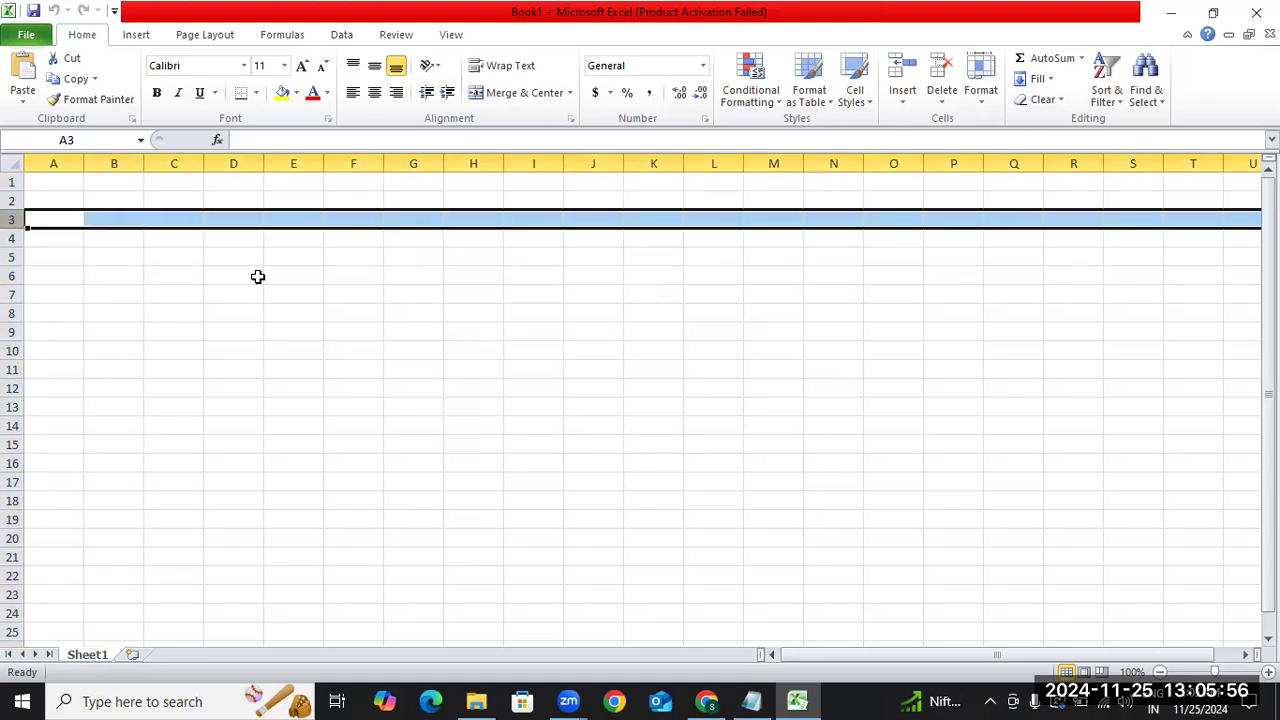
# Return to A1, jump to the sheet's last row in column A, and select that entire row.
pyautogui.press('Right')
pyautogui.press('Up')
pyautogui.press('Up')
pyautogui.press('Left')
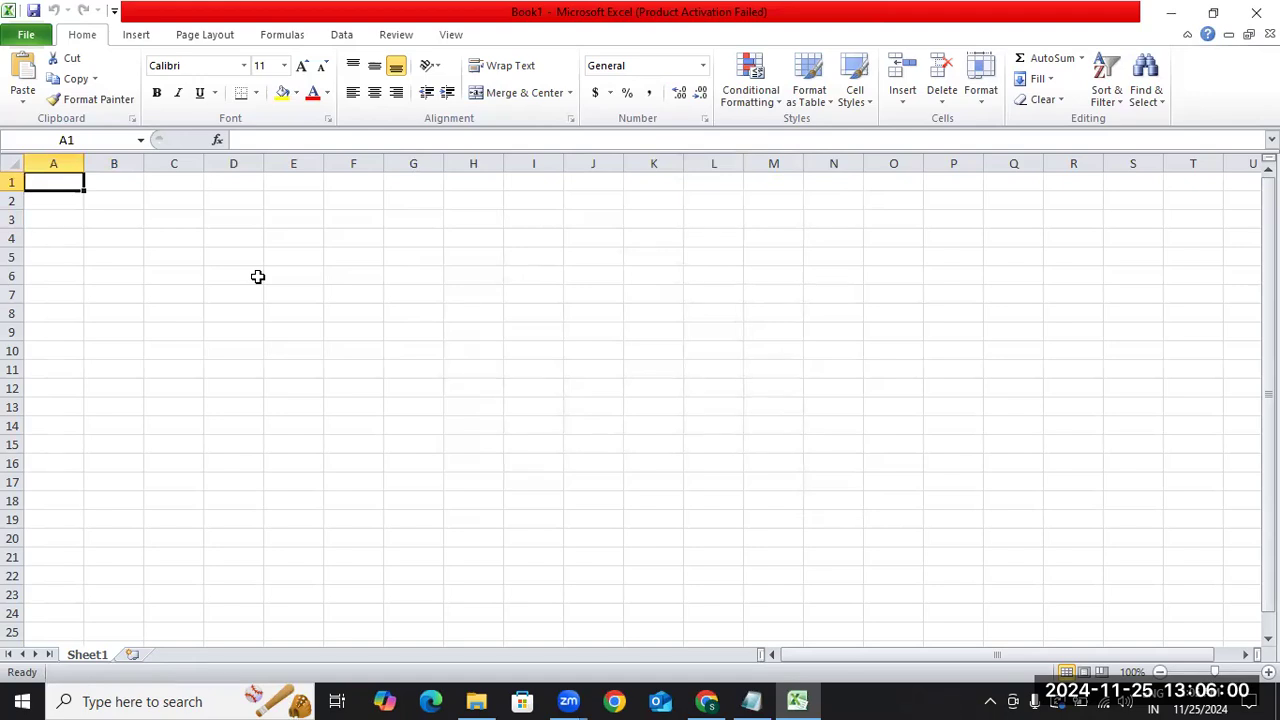
pyautogui.hotkey('ctrl', 'Down')
pyautogui.hotkey('shift', 'space')
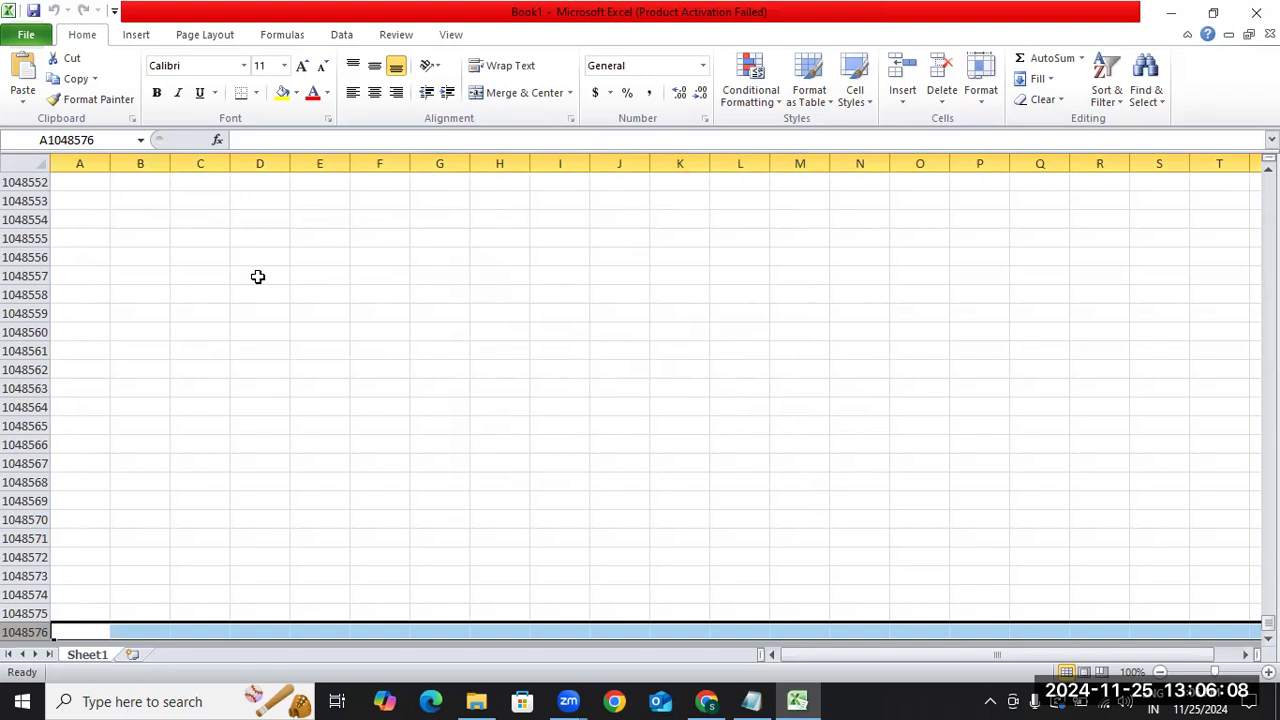
# Go back to cell A1 at the start of the sheet.
pyautogui.hotkey('ctrl', 'Home')
pyautogui.press('Right')
pyautogui.press('Right')
pyautogui.press('Left')
pyautogui.press('Left')
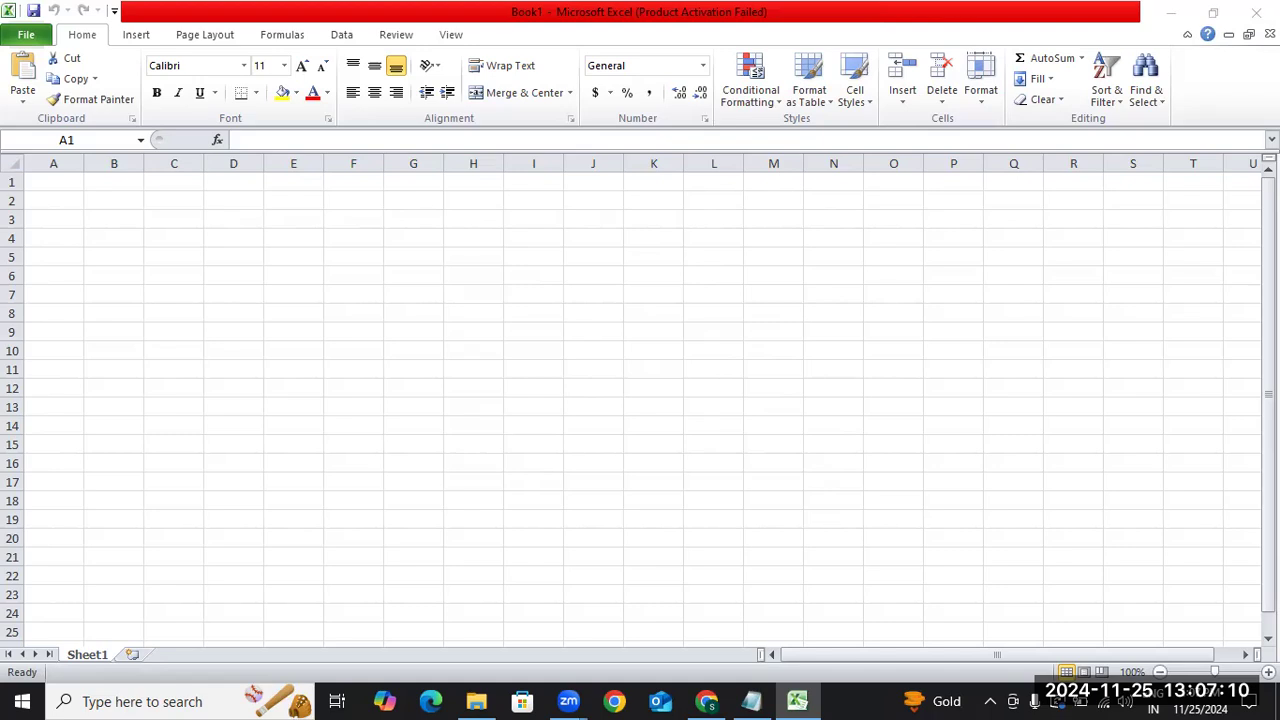
# Enter the value 1 in cell A1 and keep that cell active.
pyautogui.click(905, 350)
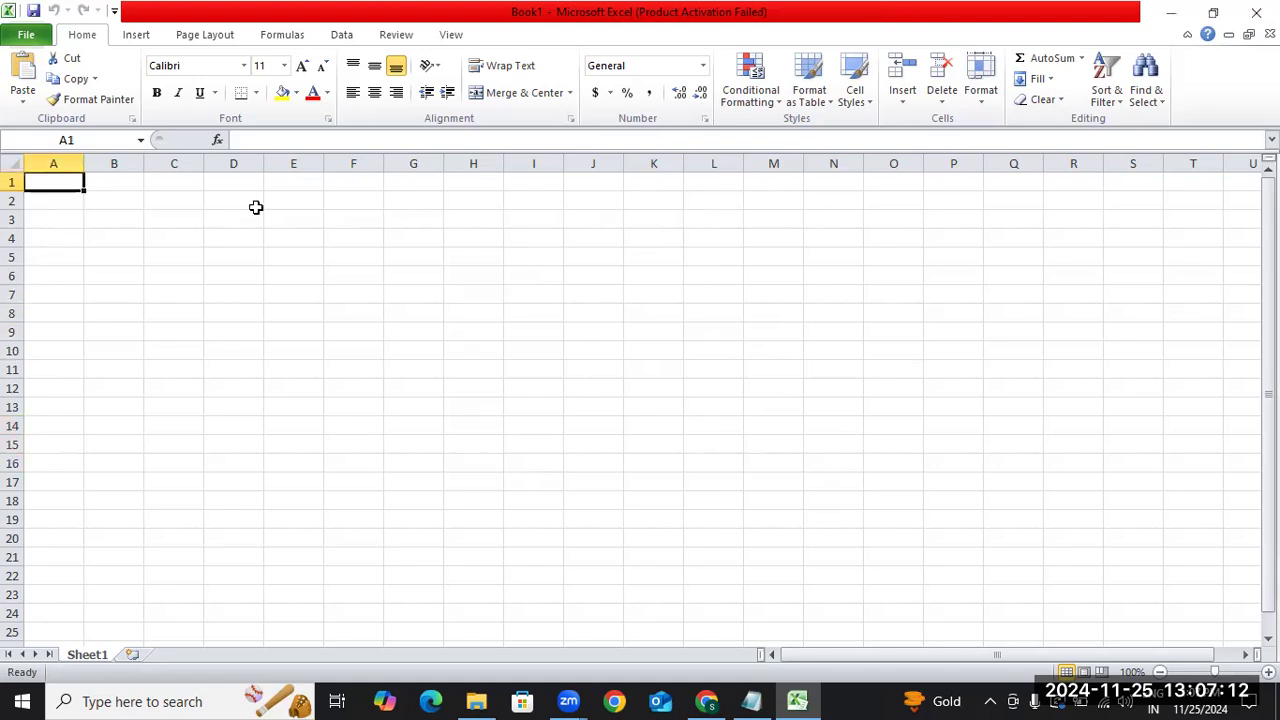
pyautogui.press('Right')
pyautogui.press('Right')
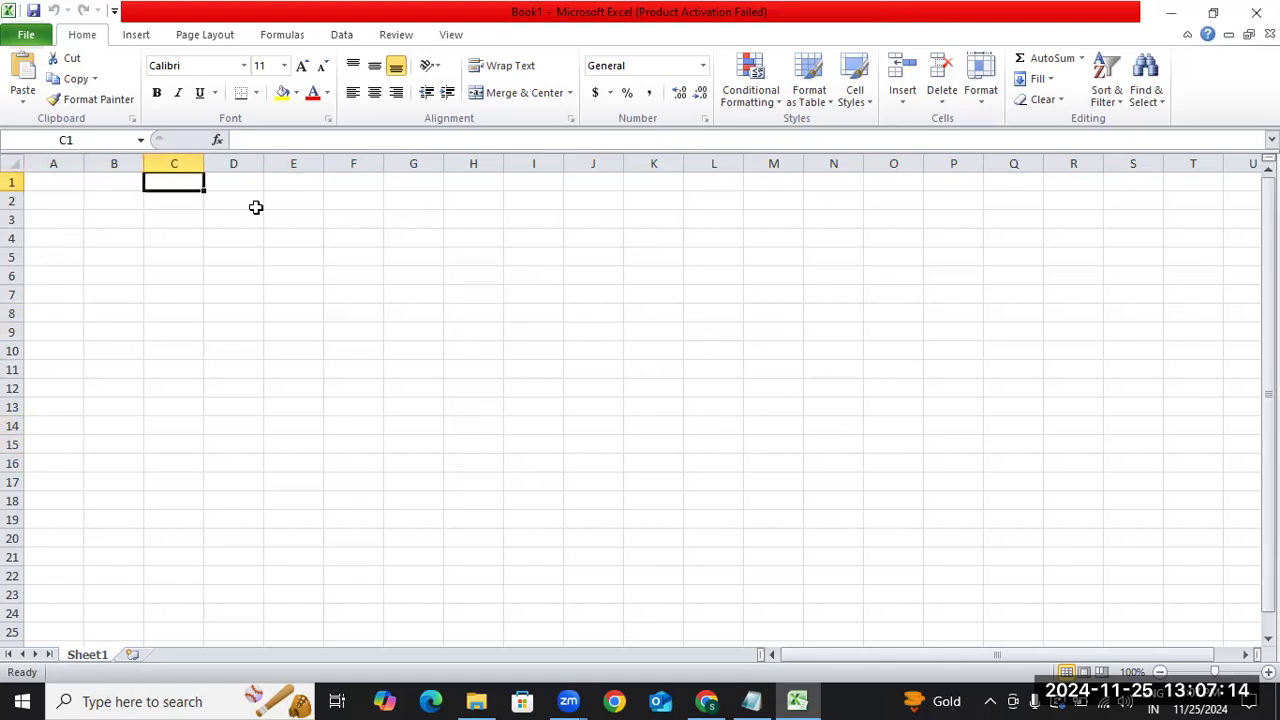
pyautogui.press('Left')
pyautogui.press('Left')
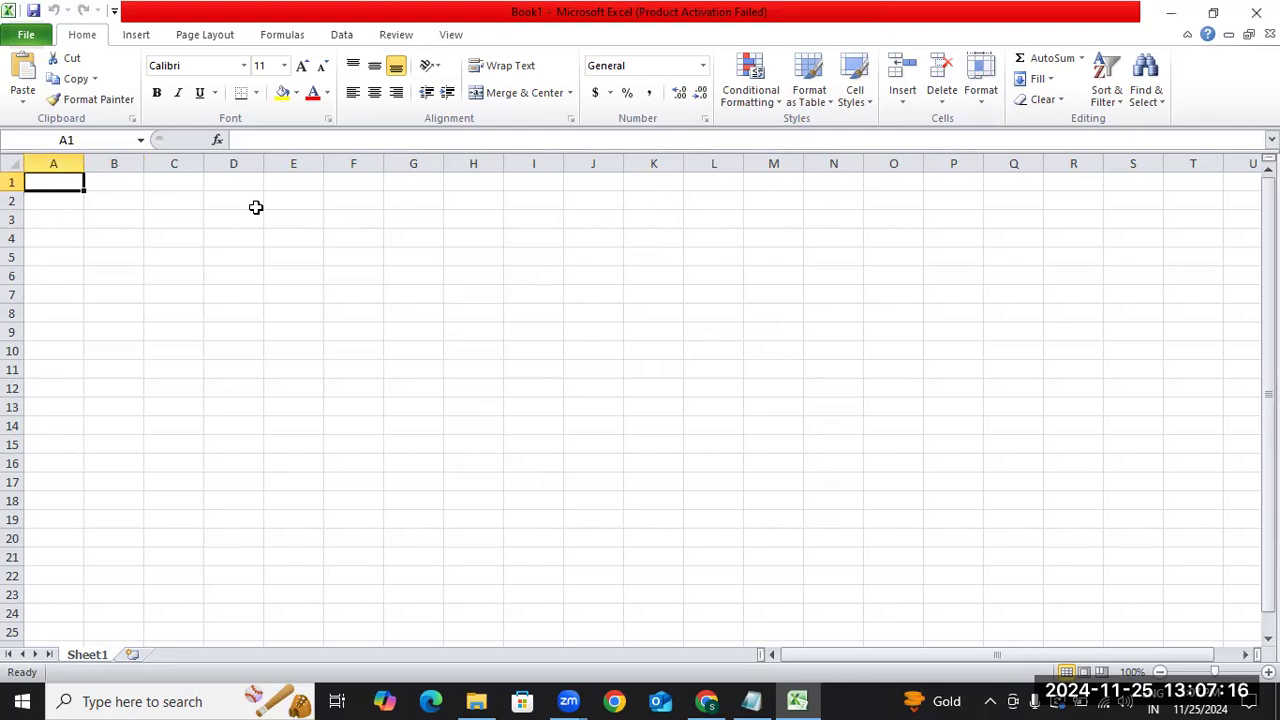
pyautogui.write('1')
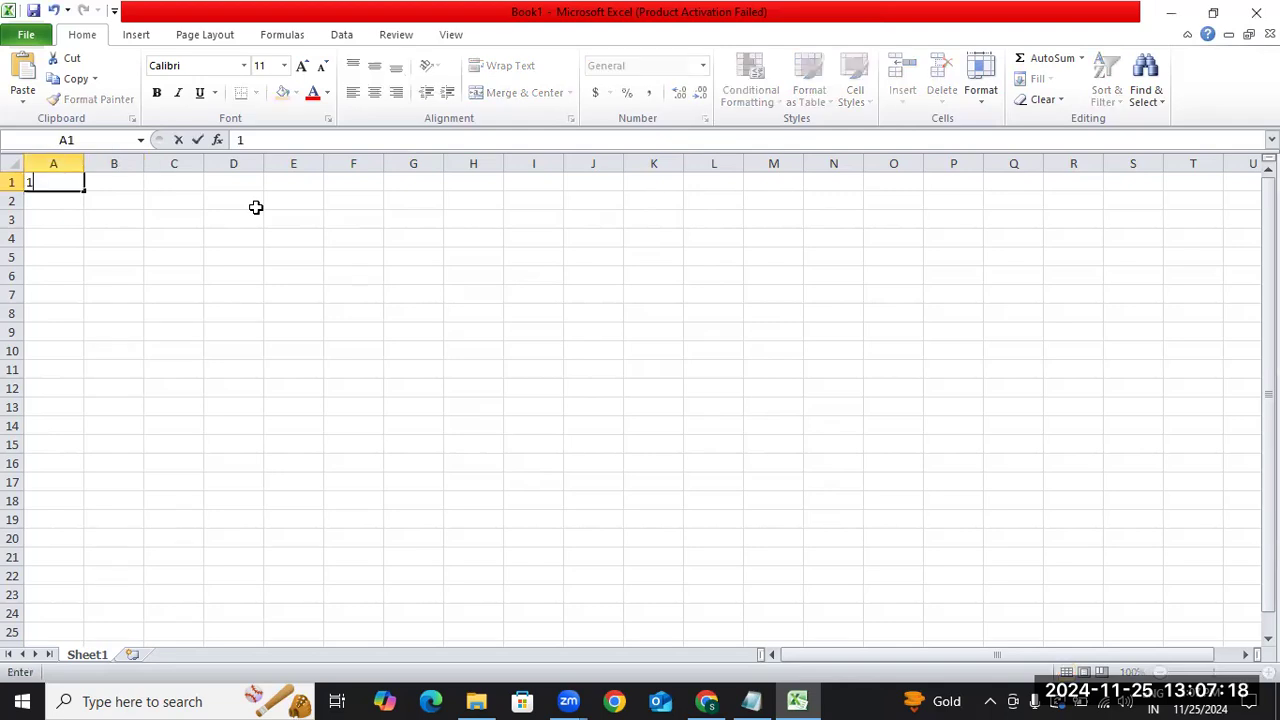
pyautogui.hotkey('ctrl', 'Return')
# Fill all of row 1 with a linear series in rows, using a step value of 1.
pyautogui.hotkey('shift', 'space')
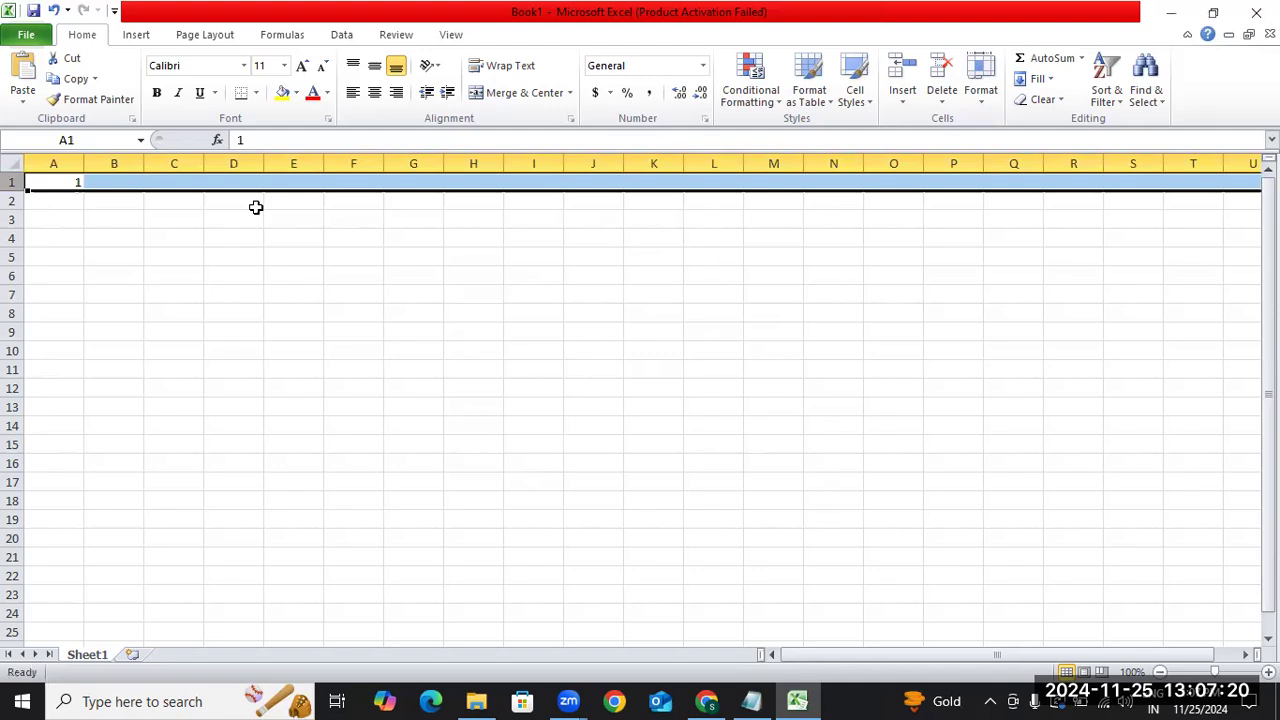
pyautogui.hotkey('shift', 'BackSpace')
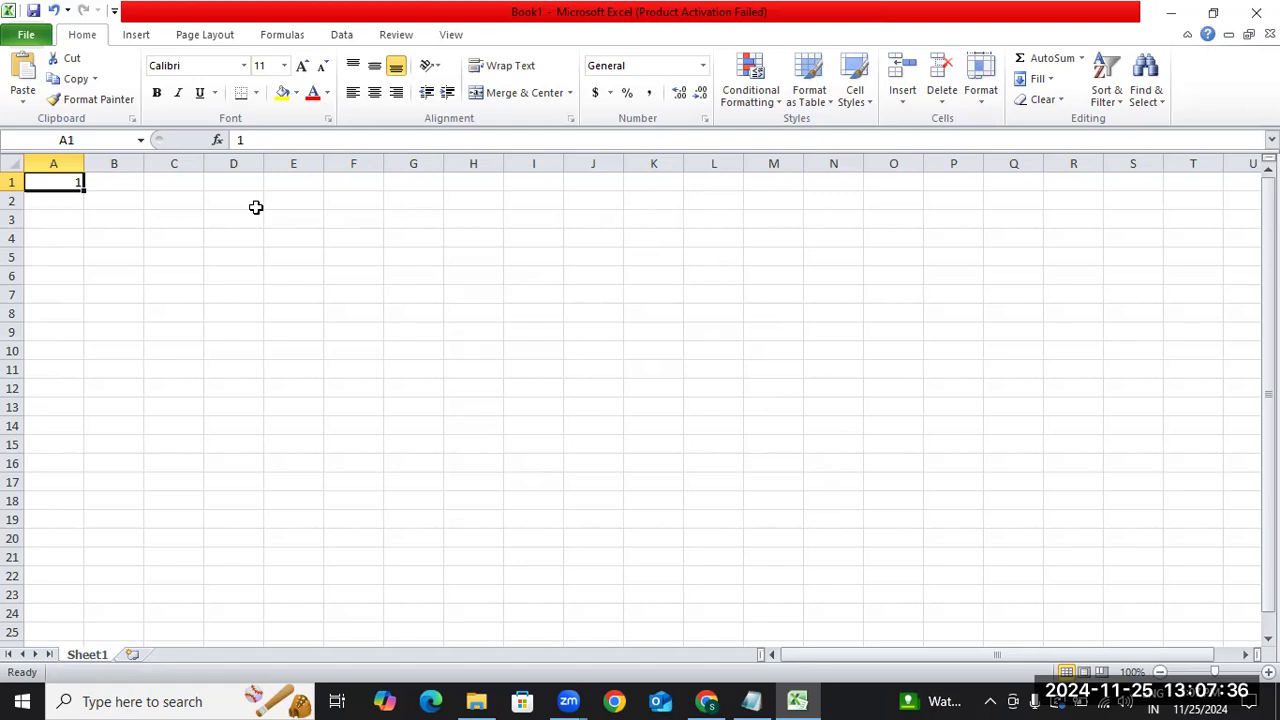
pyautogui.hotkey('shift', 'space')
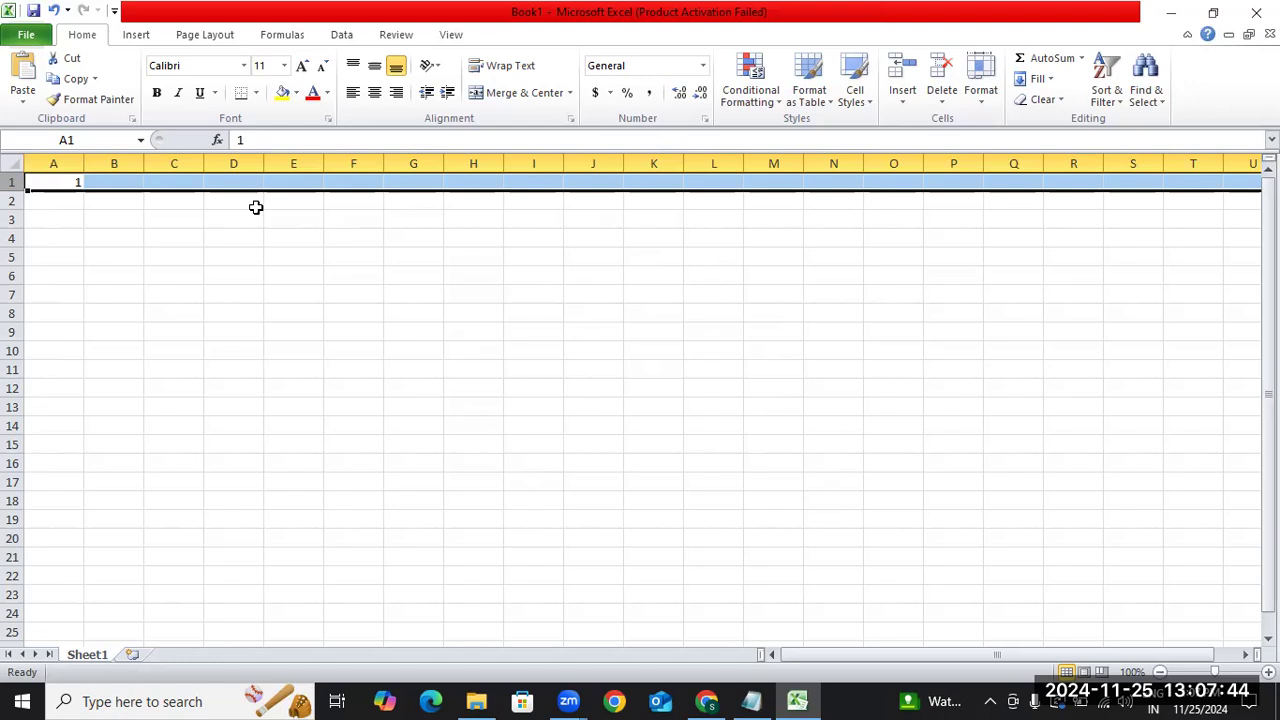
pyautogui.press('alt')
pyautogui.press('h')
pyautogui.press('f')
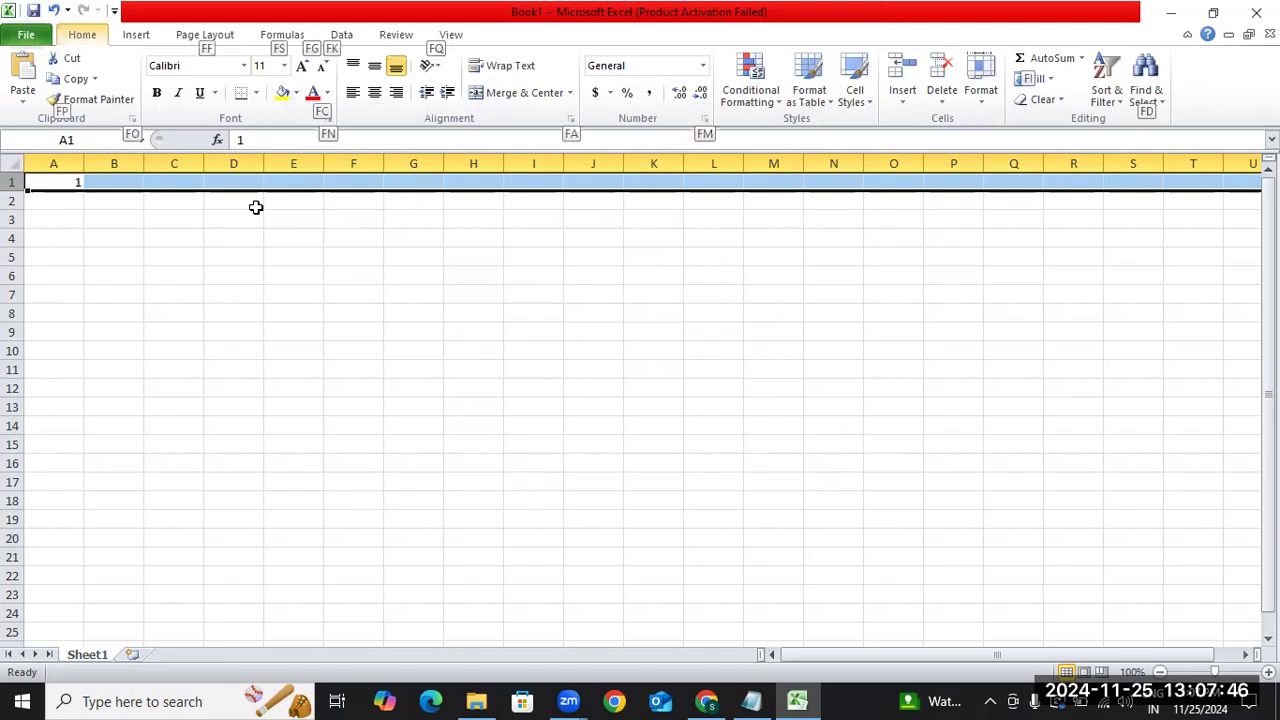
pyautogui.press('i')
pyautogui.press('s')
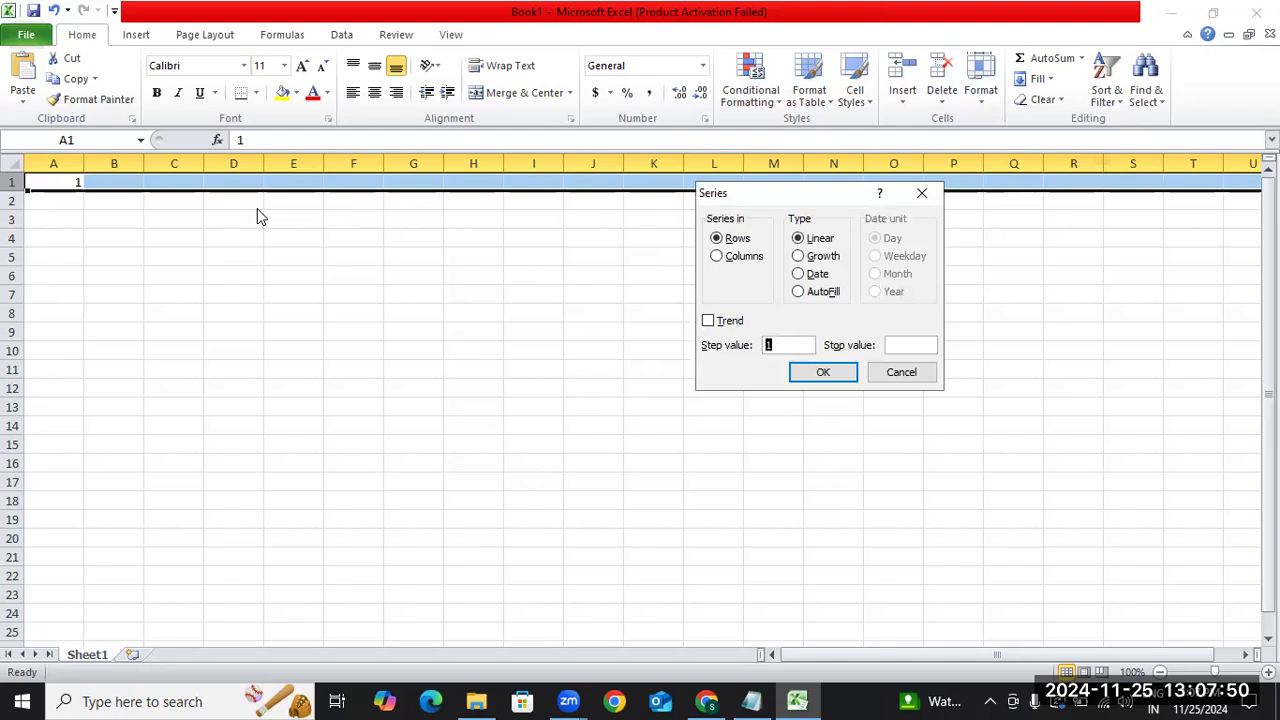
pyautogui.press('Return')
# Jump to the last filled column of row 1 and compare it with the column total in the Notepad notes.
pyautogui.hotkey('ctrl', 'Right')
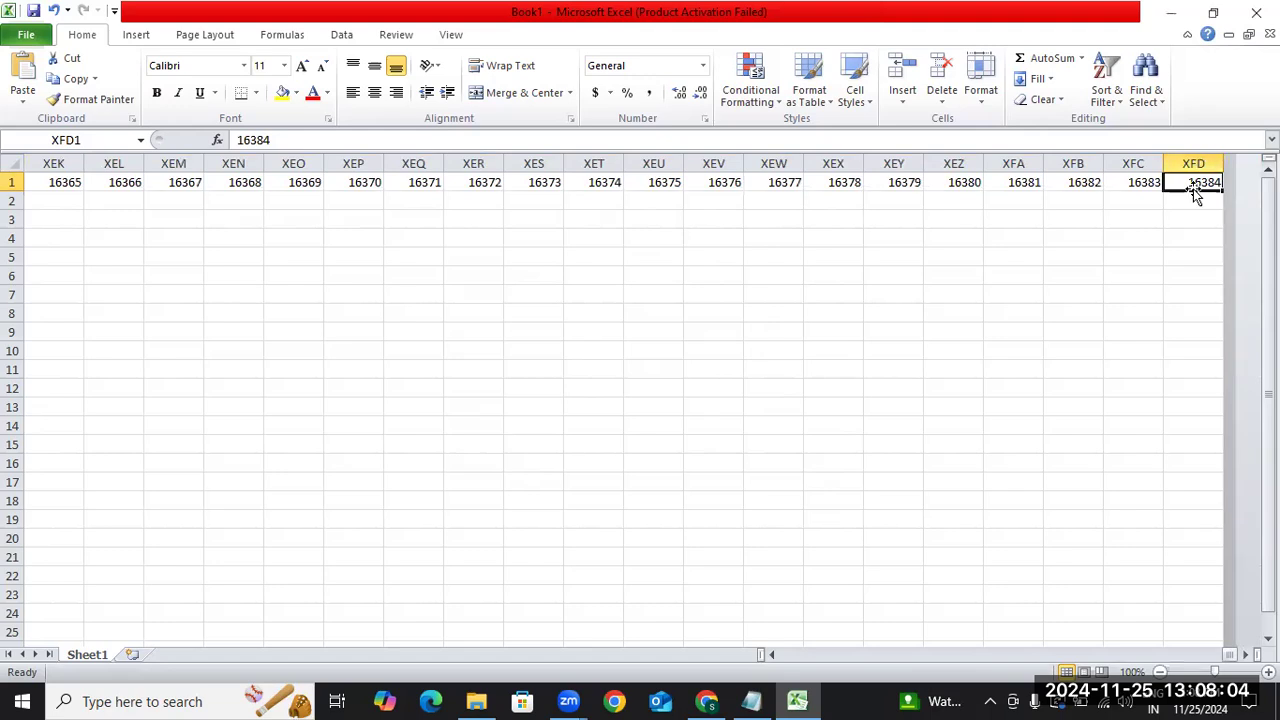
pyautogui.click(751, 701)
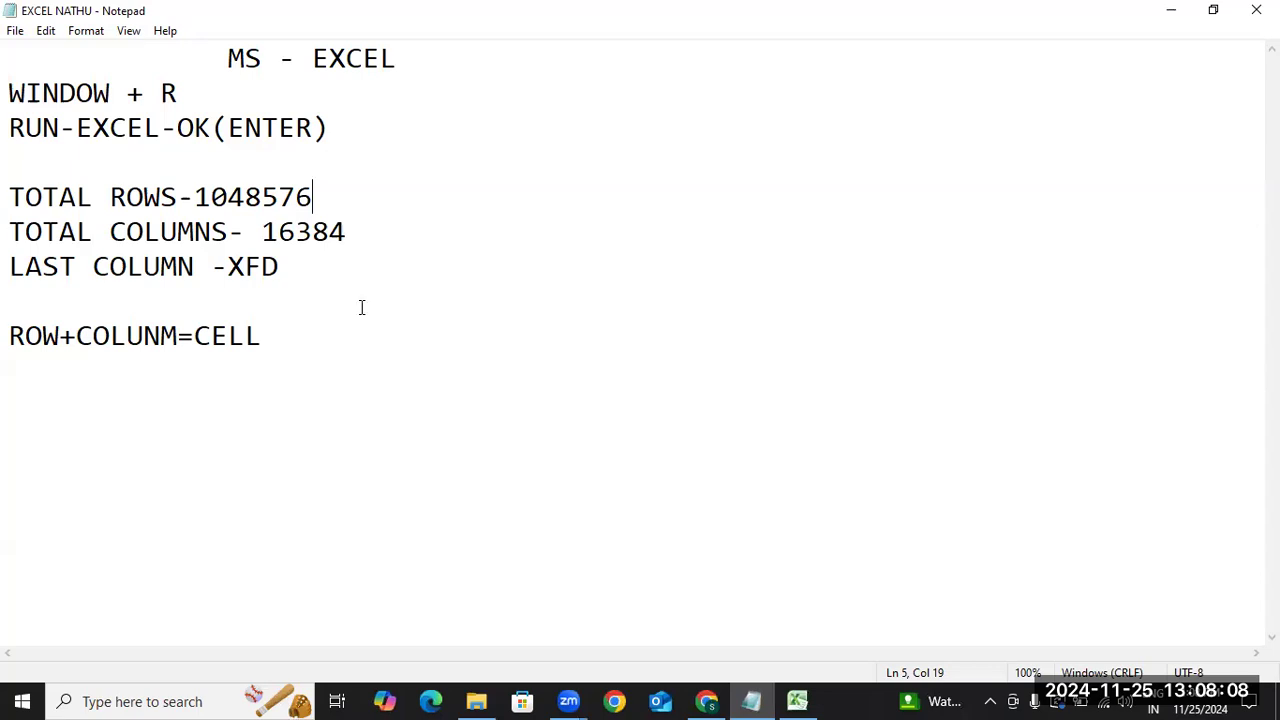
pyautogui.click(800, 700)
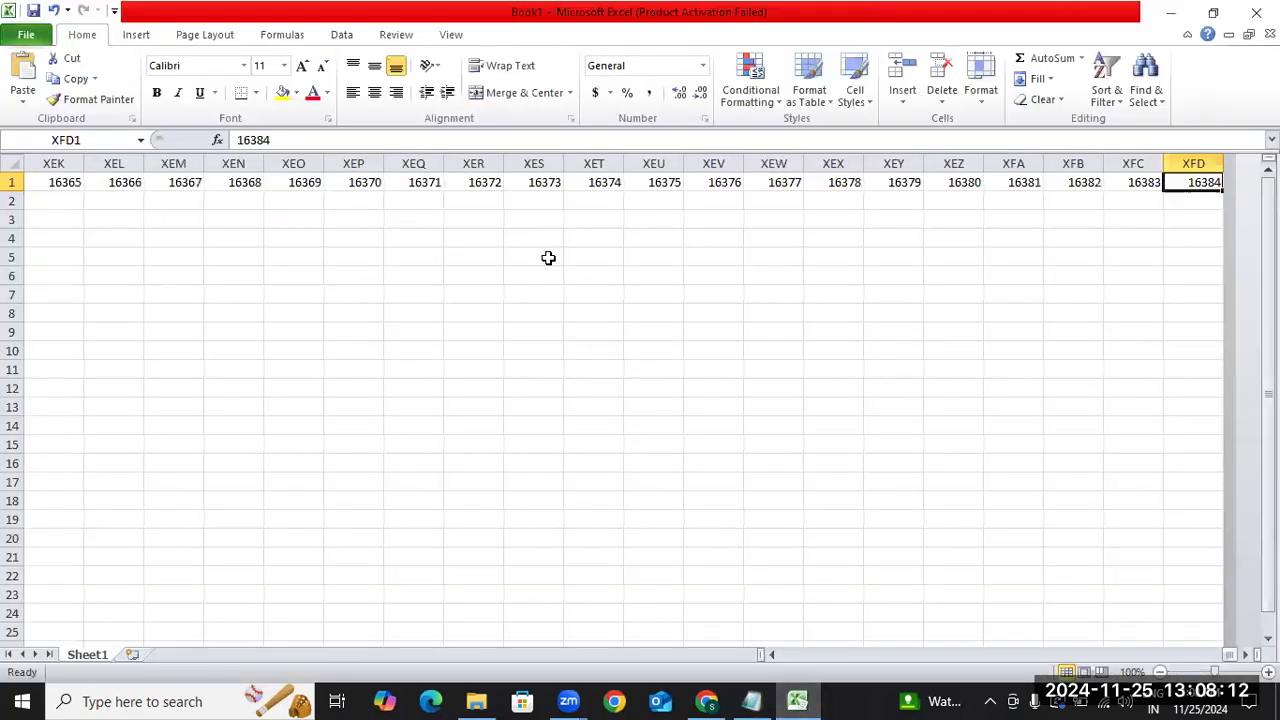
# Jump back to the first column in row 7 and move the active cell to F7.
pyautogui.click(405, 297)
pyautogui.hotkey('ctrl', 'Left')
pyautogui.press('Right')
pyautogui.press('Right')
pyautogui.press('Right')
pyautogui.press('Right')
pyautogui.press('Right')
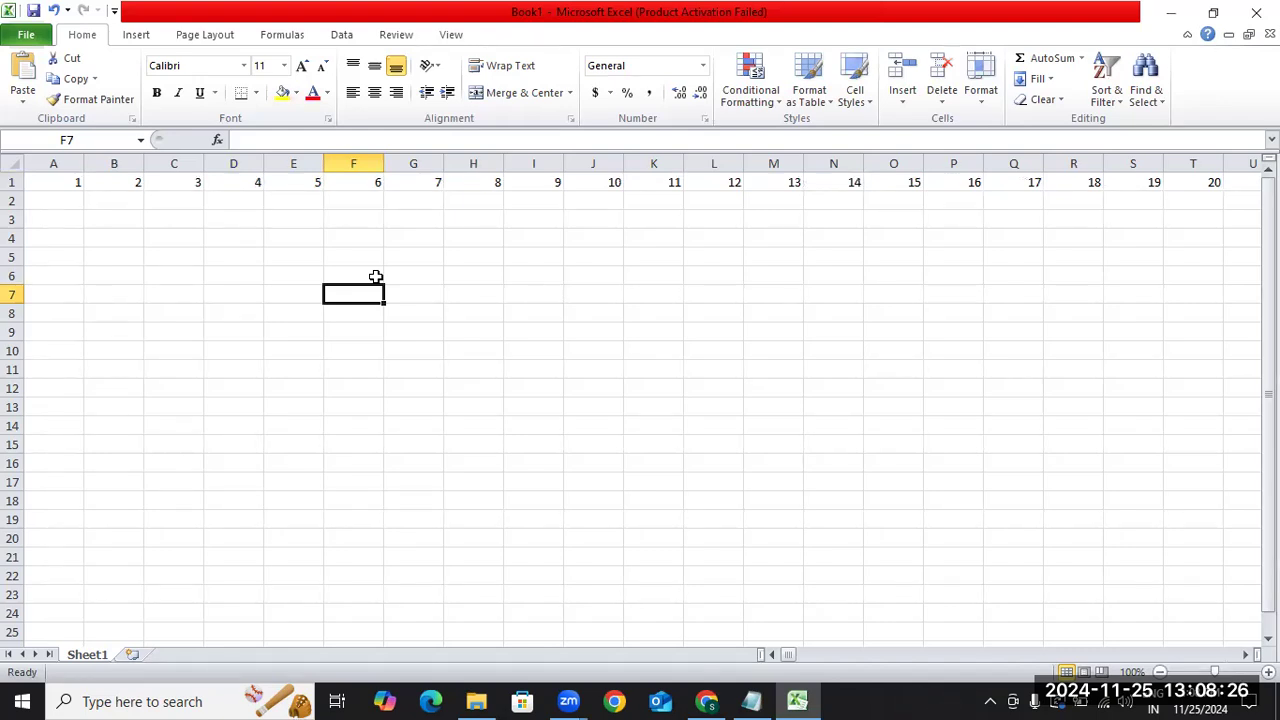
# Select the whole of row 1 and clear the number series from it.
pyautogui.click(375, 276)
pyautogui.hotkey('ctrl', 'Up')
pyautogui.press('Left')
pyautogui.press('Left')
pyautogui.press('Left')
pyautogui.press('Left')
pyautogui.press('Left')
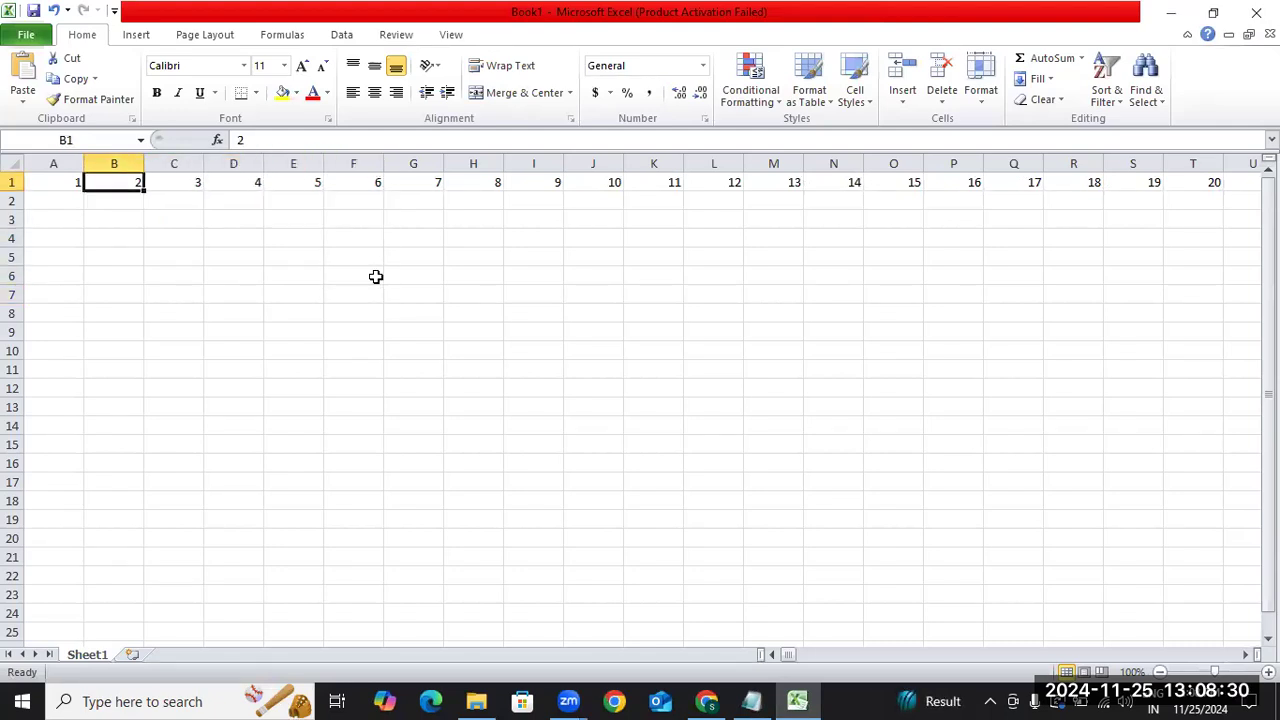
pyautogui.hotkey('shift', 'space')
pyautogui.press('Delete')
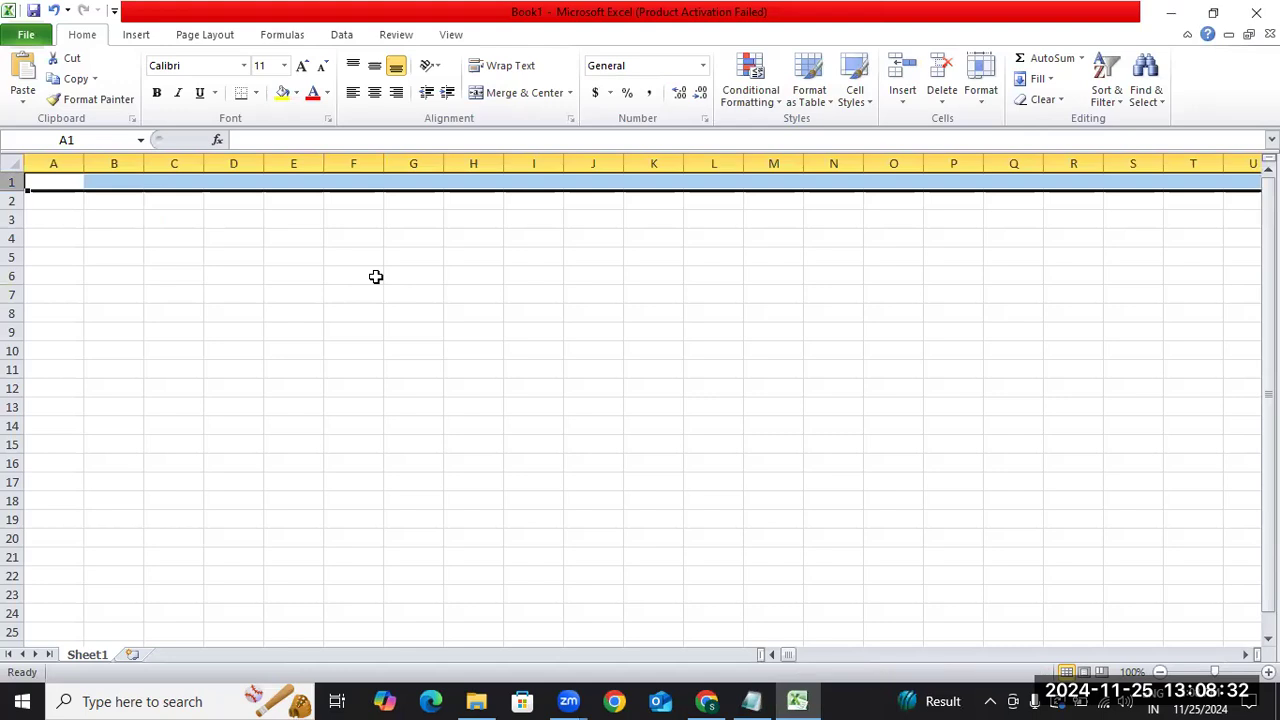
# Enter "(+)" in cell B2 and move the selection to cell D6.
pyautogui.press('Left')
pyautogui.press('Right')
pyautogui.press('Right')
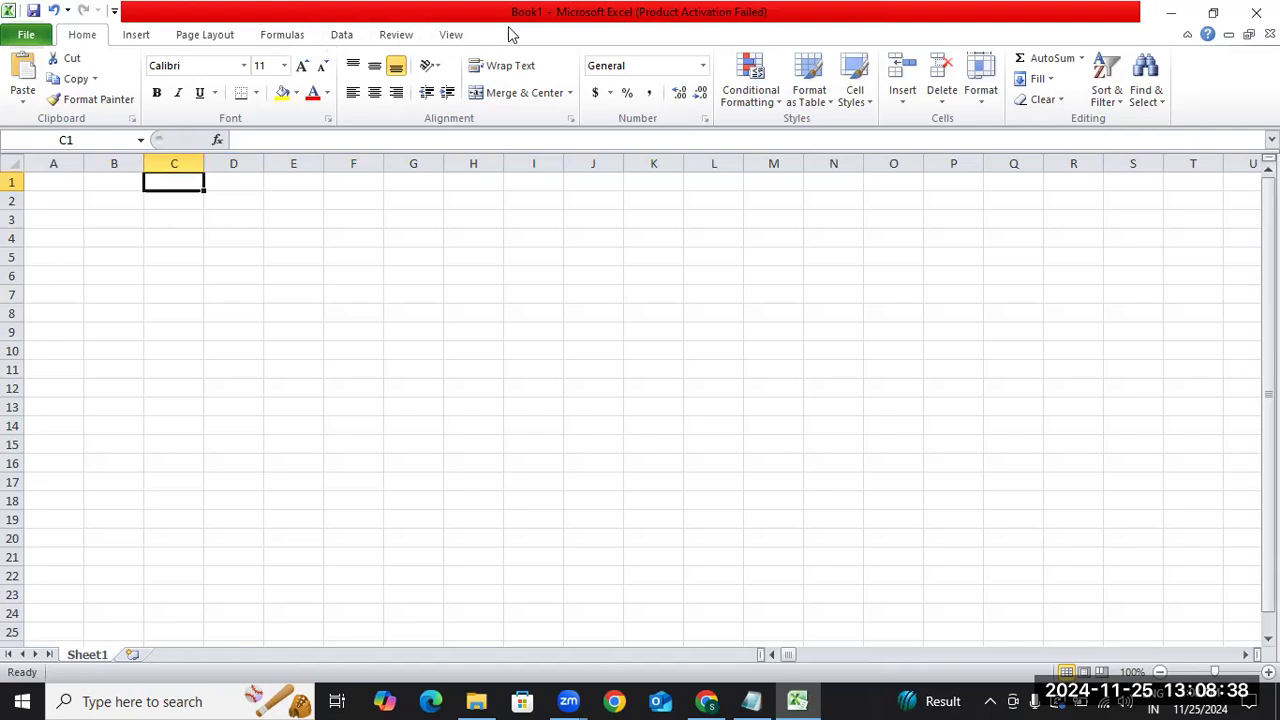
pyautogui.click(105, 202)
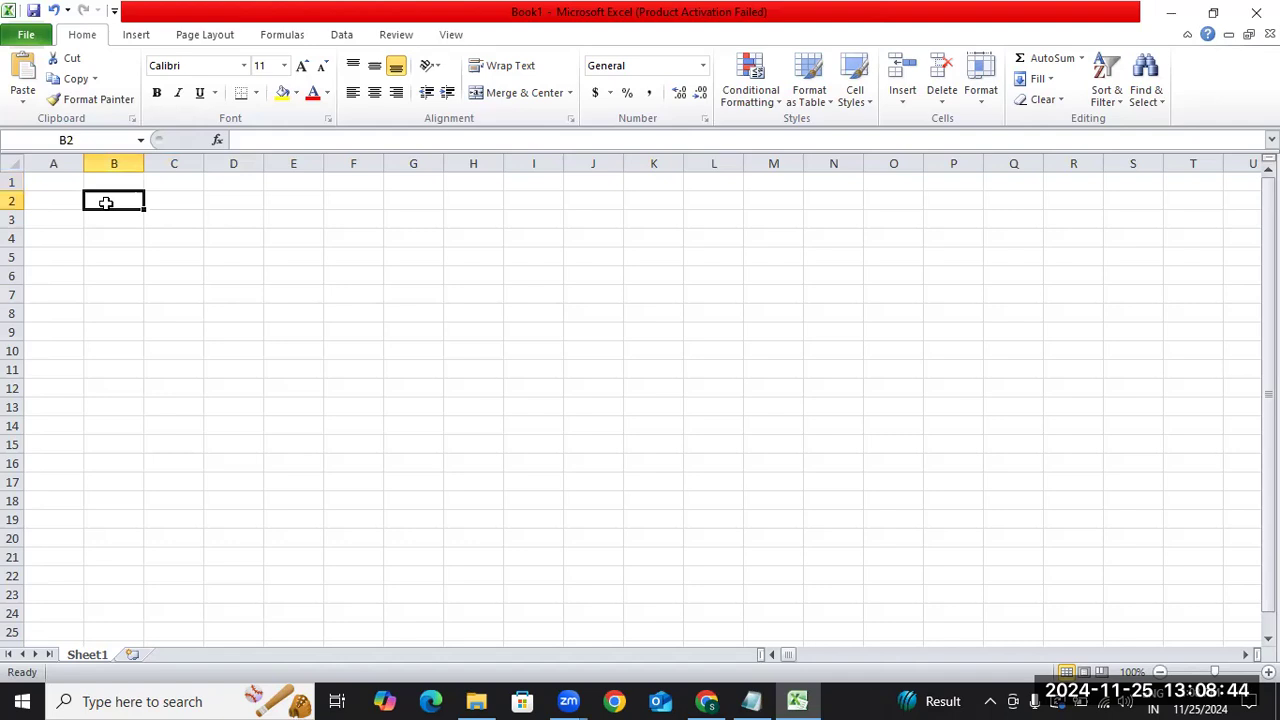
pyautogui.write('(')
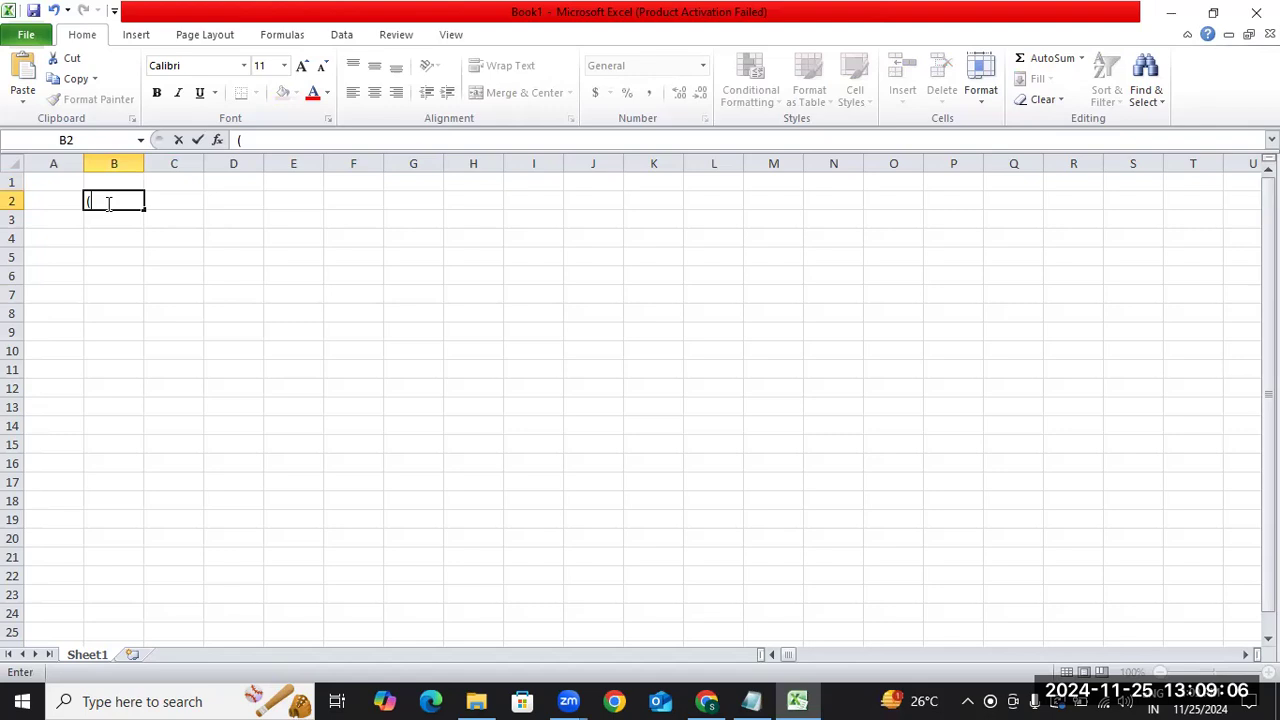
pyautogui.write('+)')
pyautogui.click(237, 272)
# Zoom the worksheet in to 130%.
pyautogui.scroll(1, 239, 271)
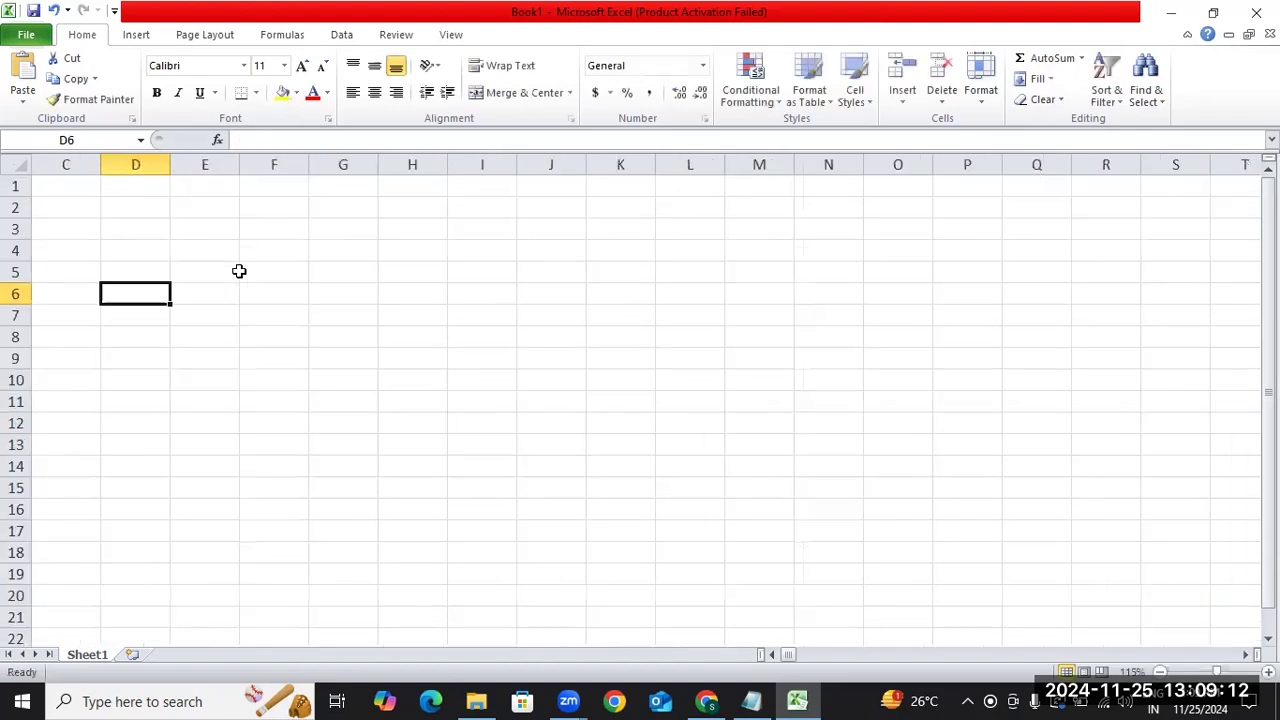
pyautogui.scroll(1, 239, 271)
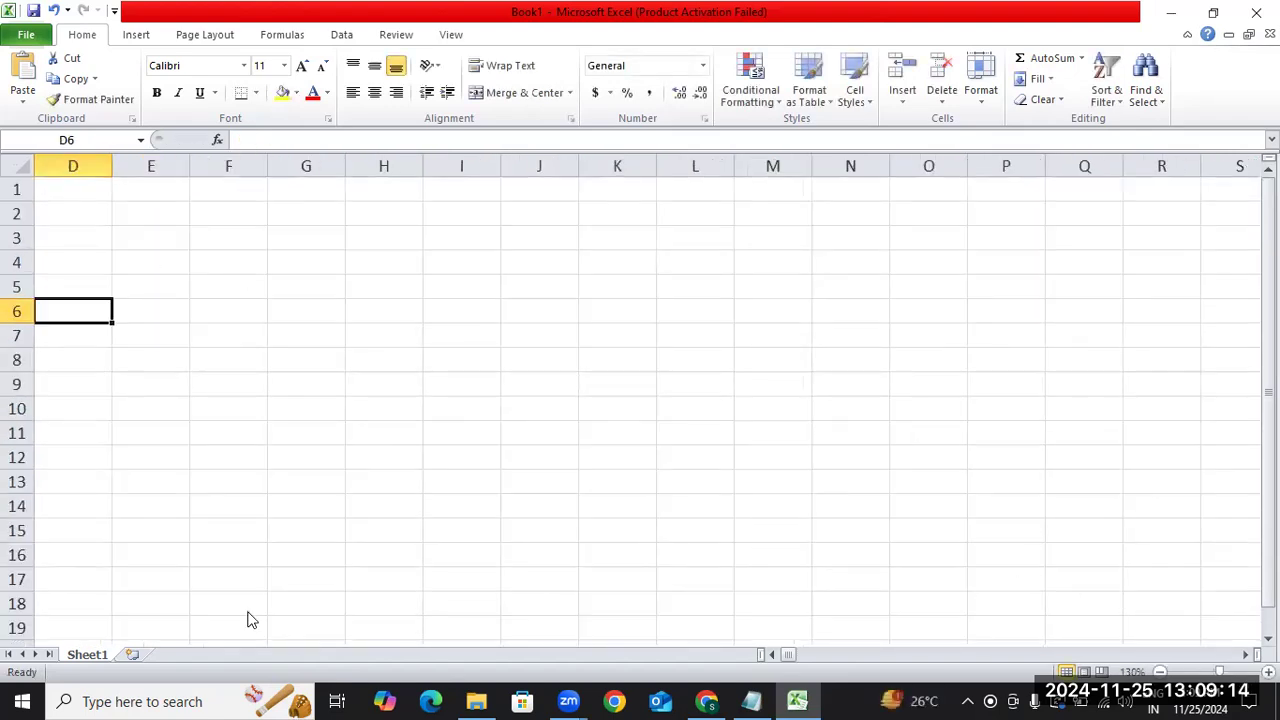
# Enter "(-)" in cell G2, in the same row as the "(+)" label.
pyautogui.press('Left')
pyautogui.press('Left')
pyautogui.press('Left')
pyautogui.press('Up')
pyautogui.press('Up')
pyautogui.press('Up')
pyautogui.press('Up')
pyautogui.press('Right')
pyautogui.press('Right')
pyautogui.press('Right')
pyautogui.press('Right')
pyautogui.press('Right')
pyautogui.press('Right')
pyautogui.press('Right')
pyautogui.press('Right')
pyautogui.press('Left')
pyautogui.press('Left')
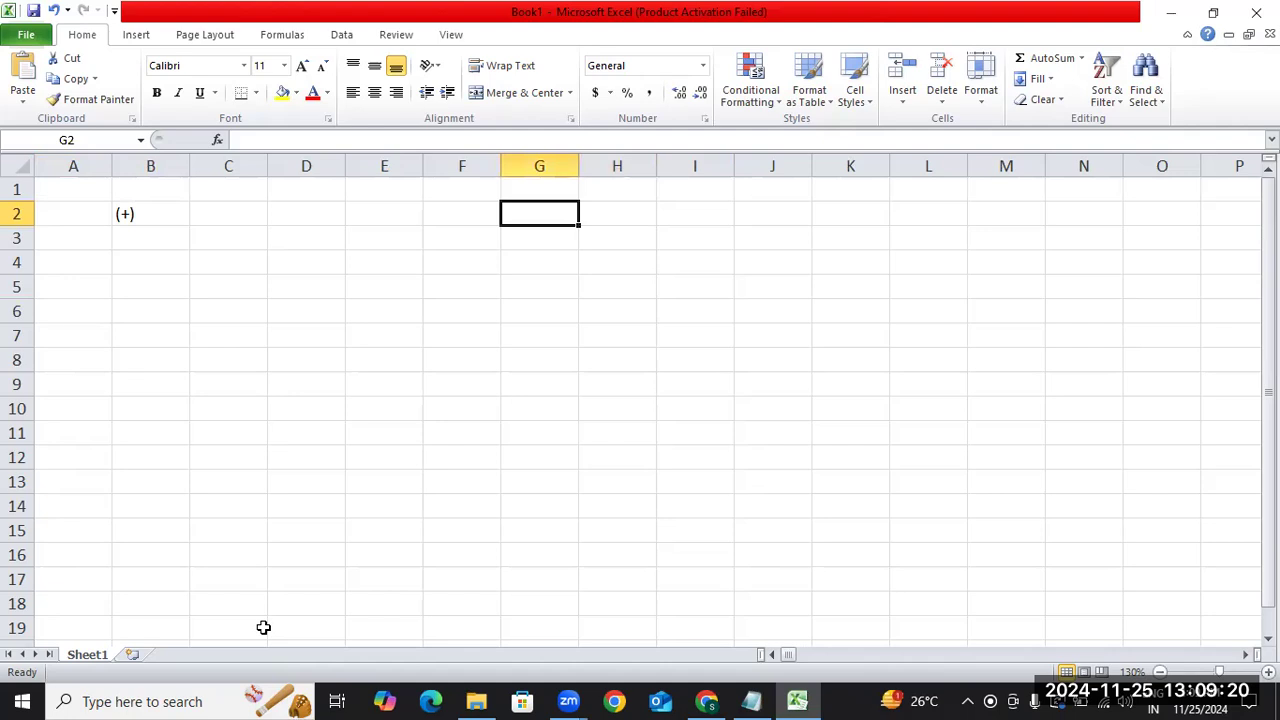
pyautogui.write('(-)')
pyautogui.press('Down')
# Enter "(*)" in cell B11, below the "(+)" label.
pyautogui.press('Down')
pyautogui.press('Down')
pyautogui.press('Down')
pyautogui.press('Down')
pyautogui.press('Down')
pyautogui.press('Down')
pyautogui.press('Down')
pyautogui.press('Down')
pyautogui.press('Left')
pyautogui.press('Left')
pyautogui.press('Left')
pyautogui.press('Left')
pyautogui.press('Left')
pyautogui.press('Left')
pyautogui.press('Right')
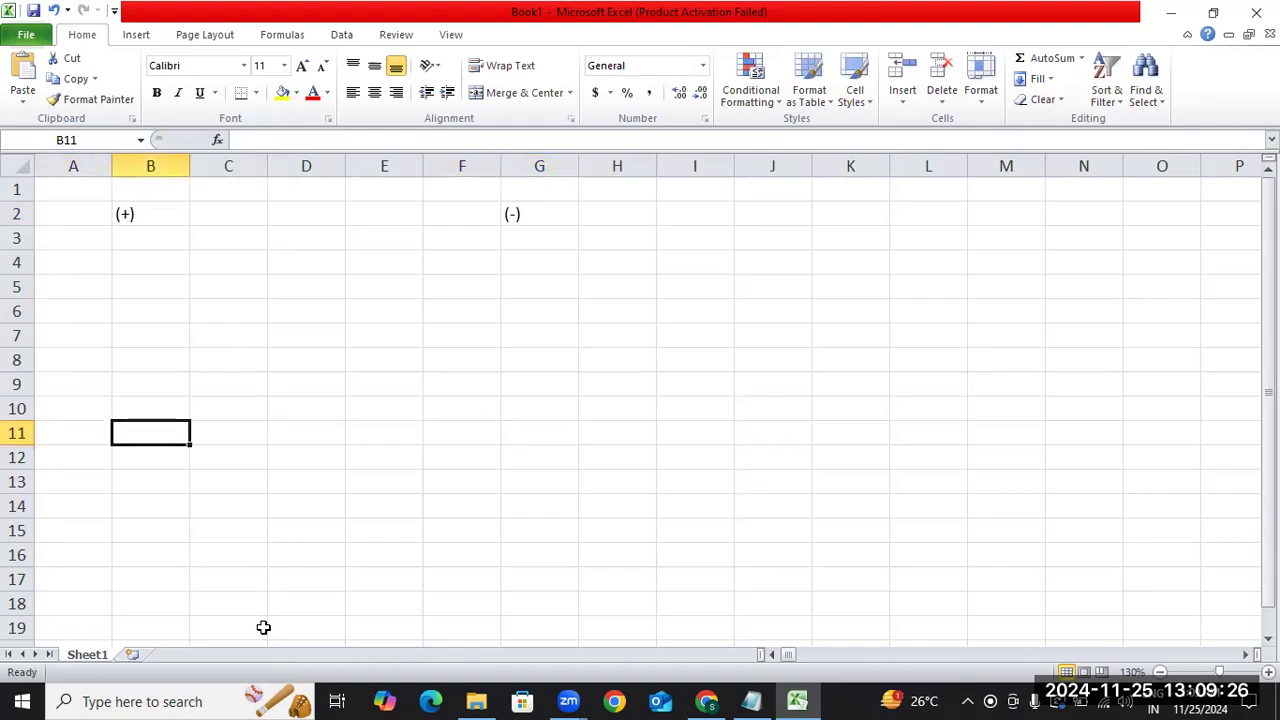
pyautogui.write('(*)')
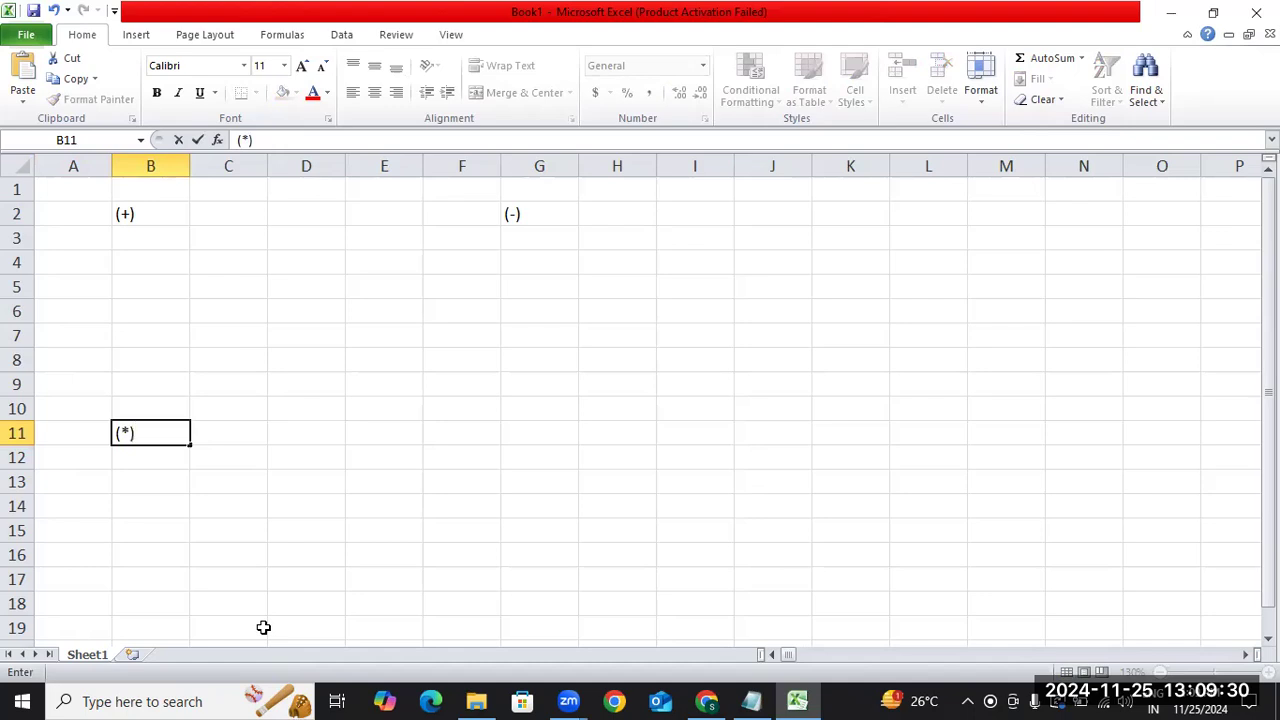
pyautogui.press('Right')
# Enter "(/)" in cell G11 and move the selection to cell C2.
pyautogui.press('Right')
pyautogui.press('Right')
pyautogui.press('Right')
pyautogui.press('Right')
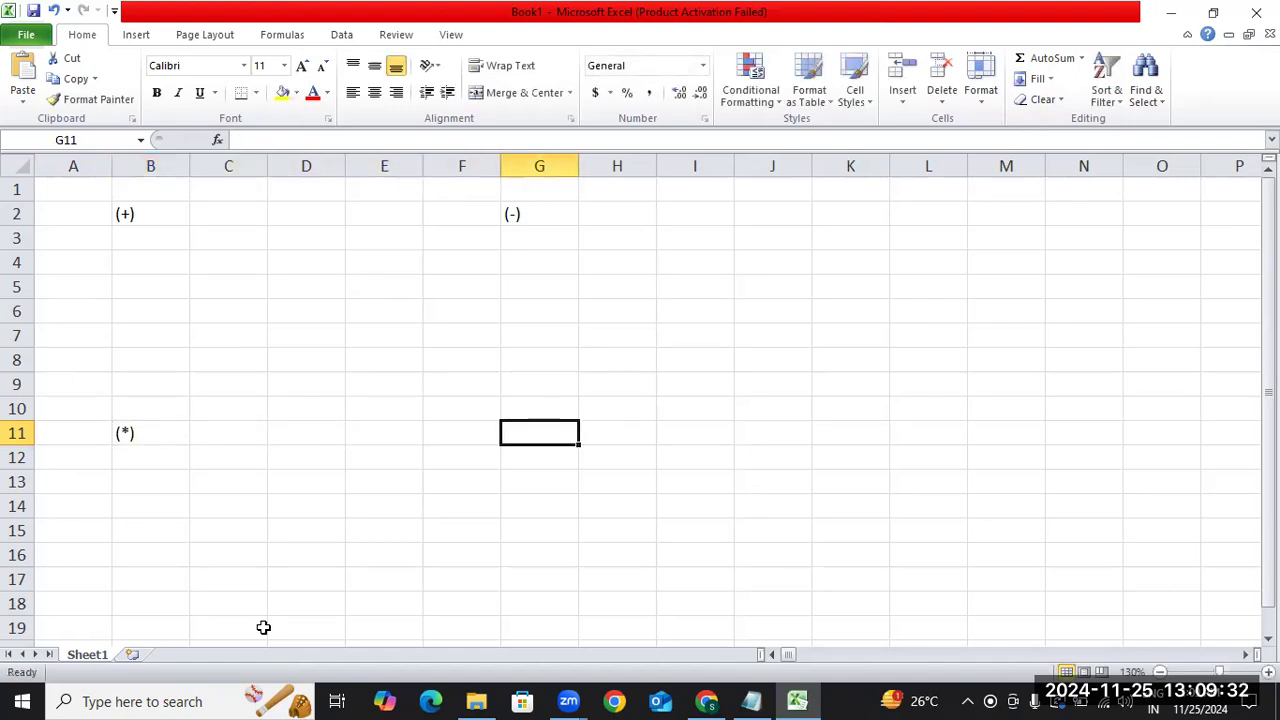
pyautogui.write('(/)')
pyautogui.press('Up')
pyautogui.press('Up')
pyautogui.press('Up')
pyautogui.press('Up')
pyautogui.press('Up')
pyautogui.press('Up')
pyautogui.press('Up')
pyautogui.press('Up')
pyautogui.press('Left')
pyautogui.press('Left')
pyautogui.press('Left')
pyautogui.press('Left')
pyautogui.press('Up')
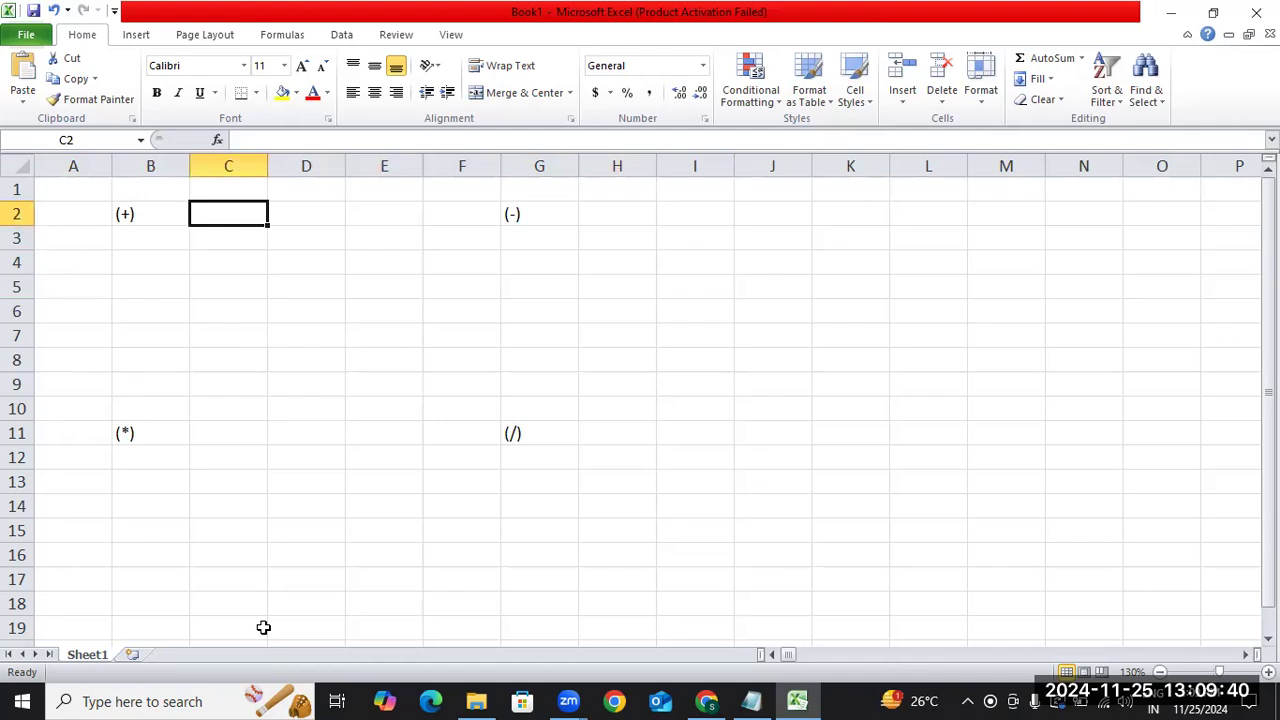
pyautogui.write('963')
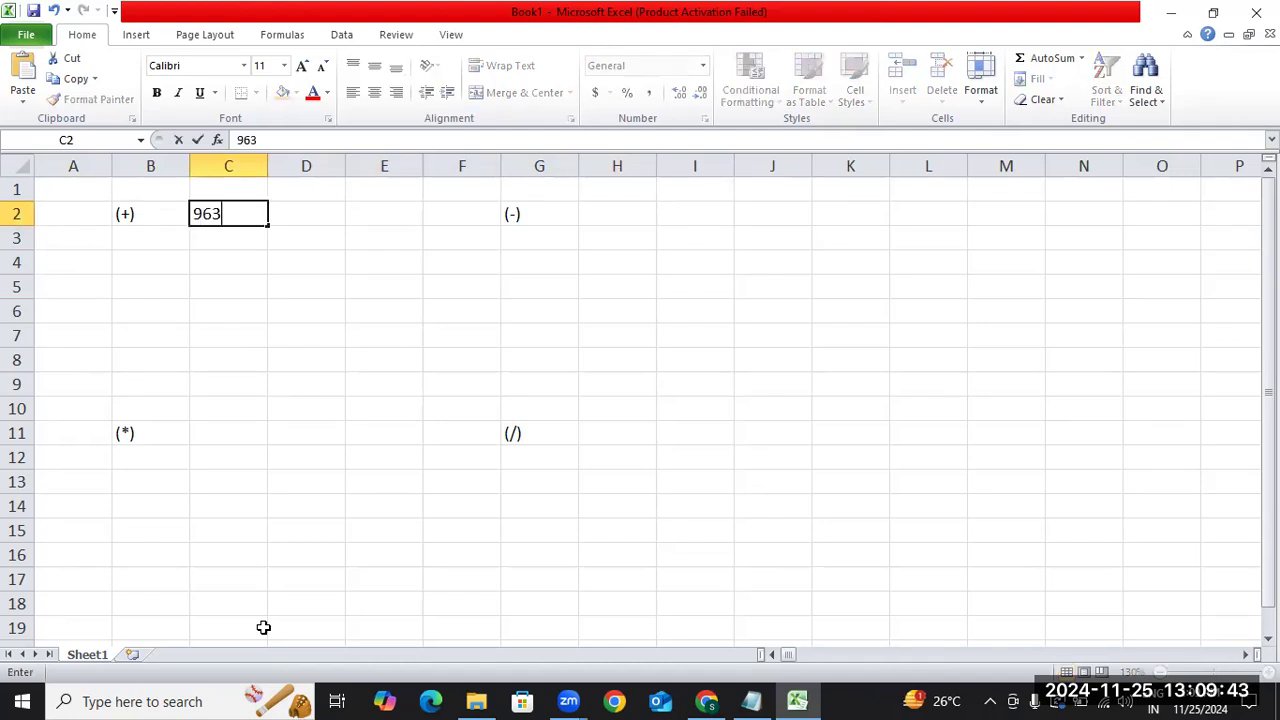
pyautogui.press('Return')
pyautogui.write('963')
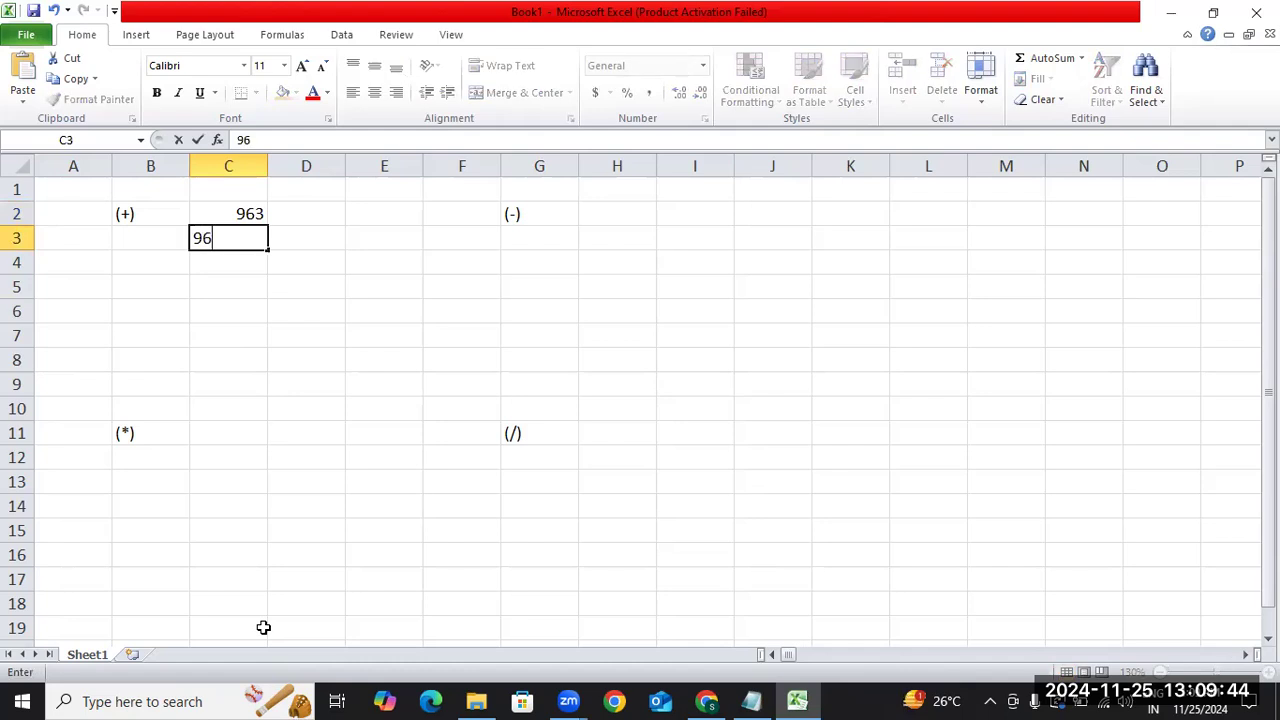
pyautogui.press('Return')
pyautogui.press('Up')
pyautogui.press('Up')
pyautogui.hotkey('shift', 'Down')
pyautogui.press('Delete')
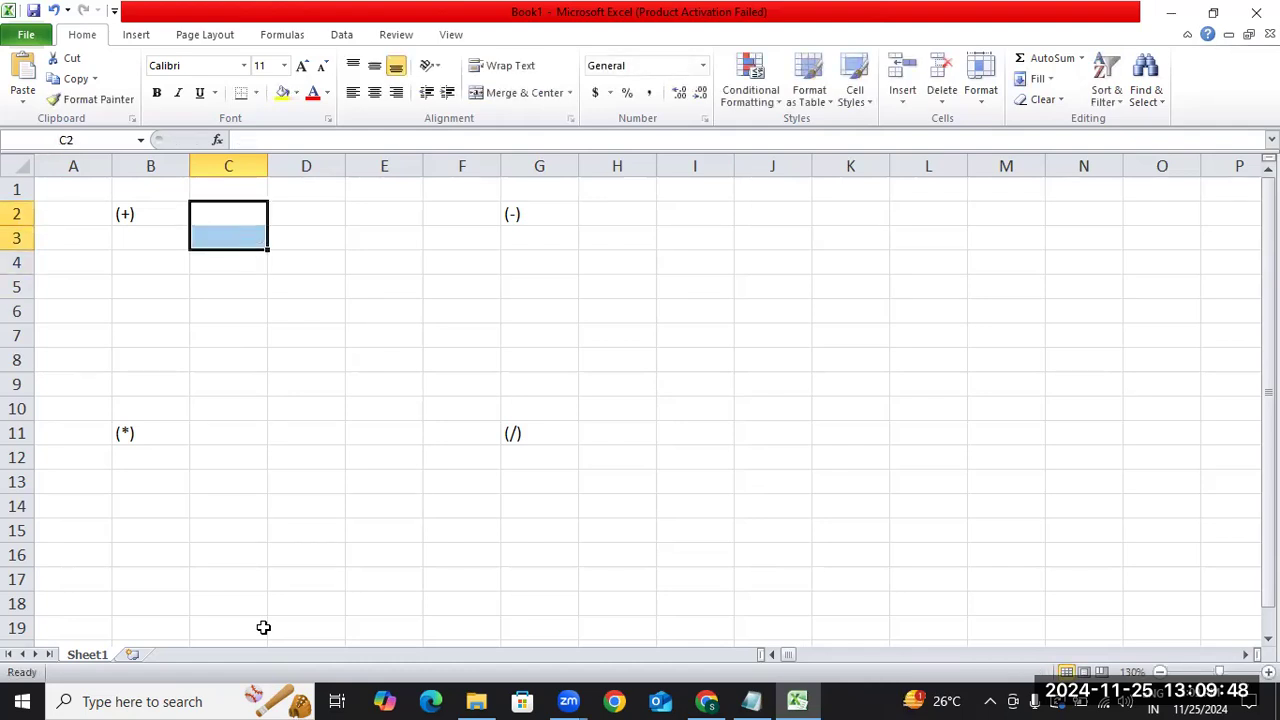
# Enter 963, 852 and 741 down column D in cells D2 to D4.
pyautogui.press('Right')
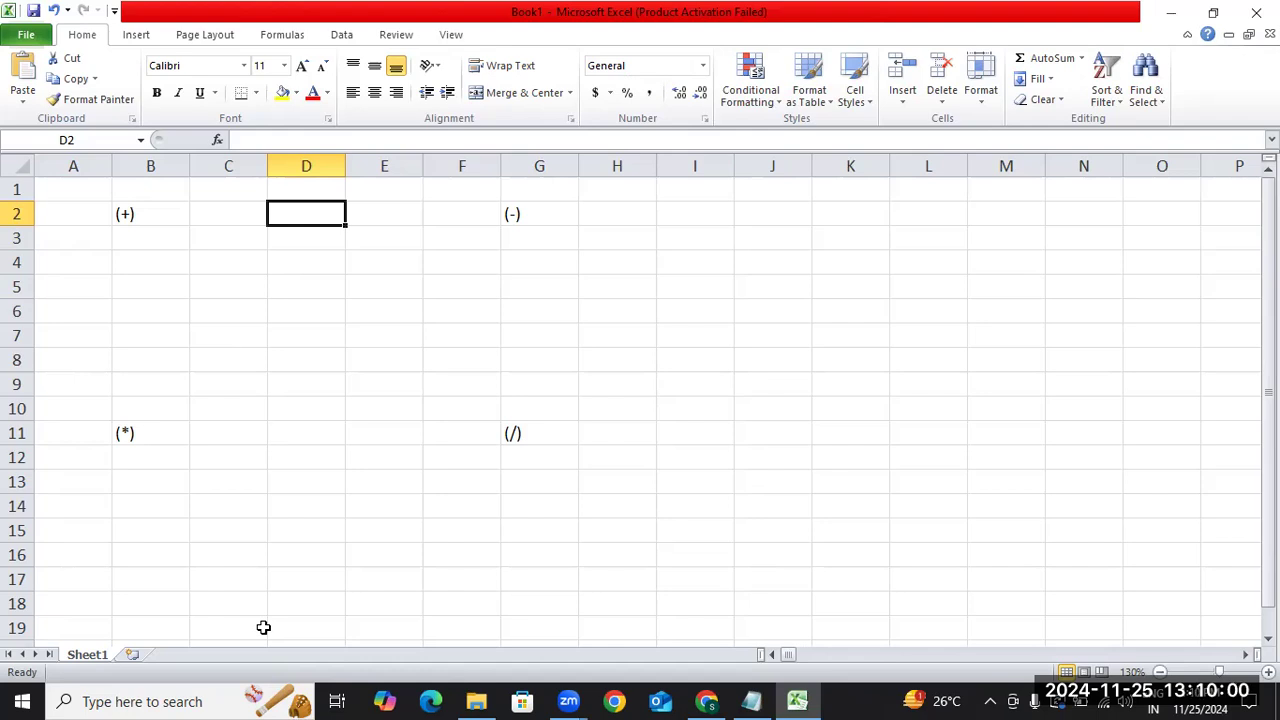
pyautogui.press('Left')
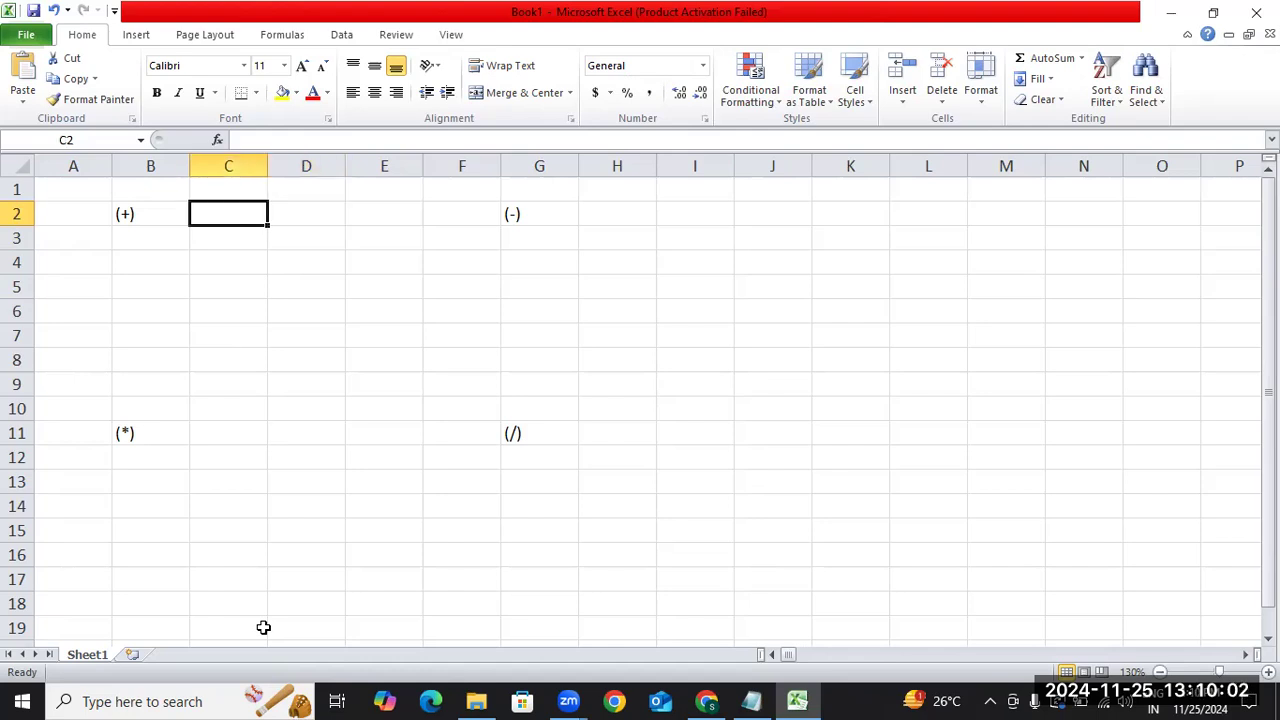
pyautogui.press('Right')
pyautogui.press('Down')
pyautogui.press('Up')
pyautogui.write('963')
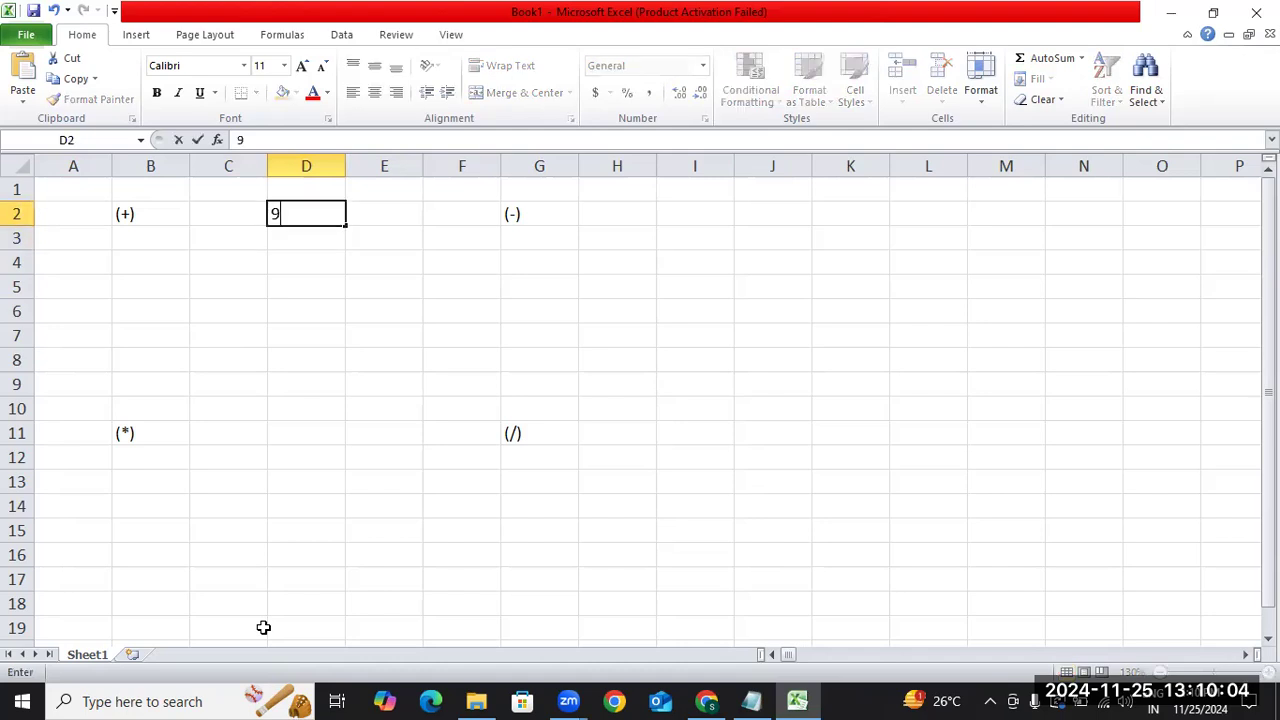
pyautogui.press('Return')
pyautogui.write('852')
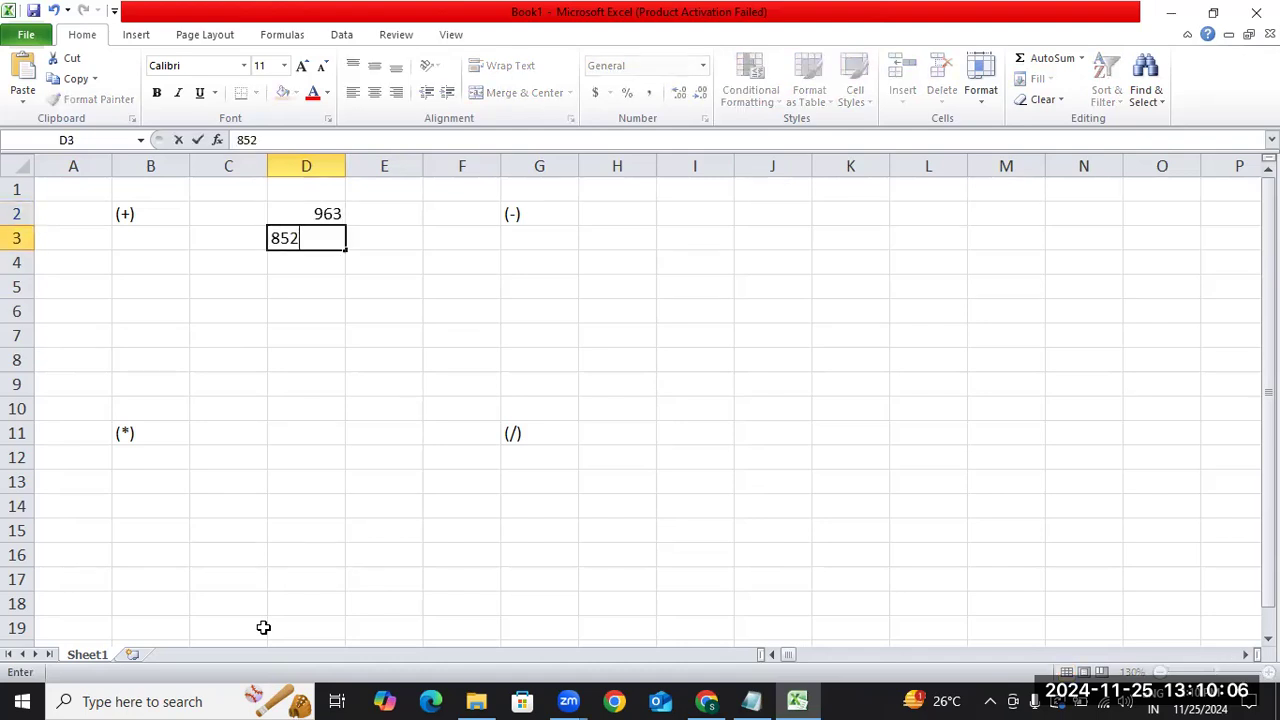
pyautogui.press('Return')
pyautogui.write('741')
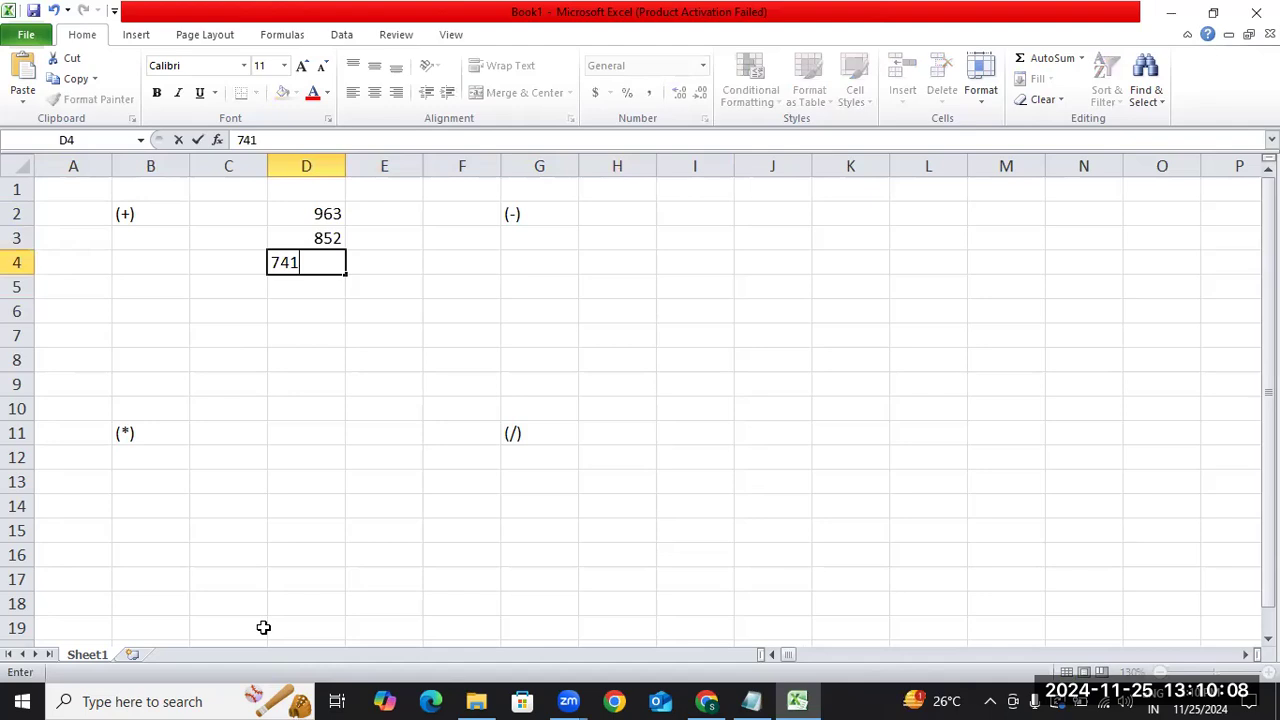
pyautogui.press('Return')
# Continue column D with 789, 456 and 123 in cells D5 to D7.
pyautogui.write('789')
pyautogui.press('Return')
pyautogui.write('456')
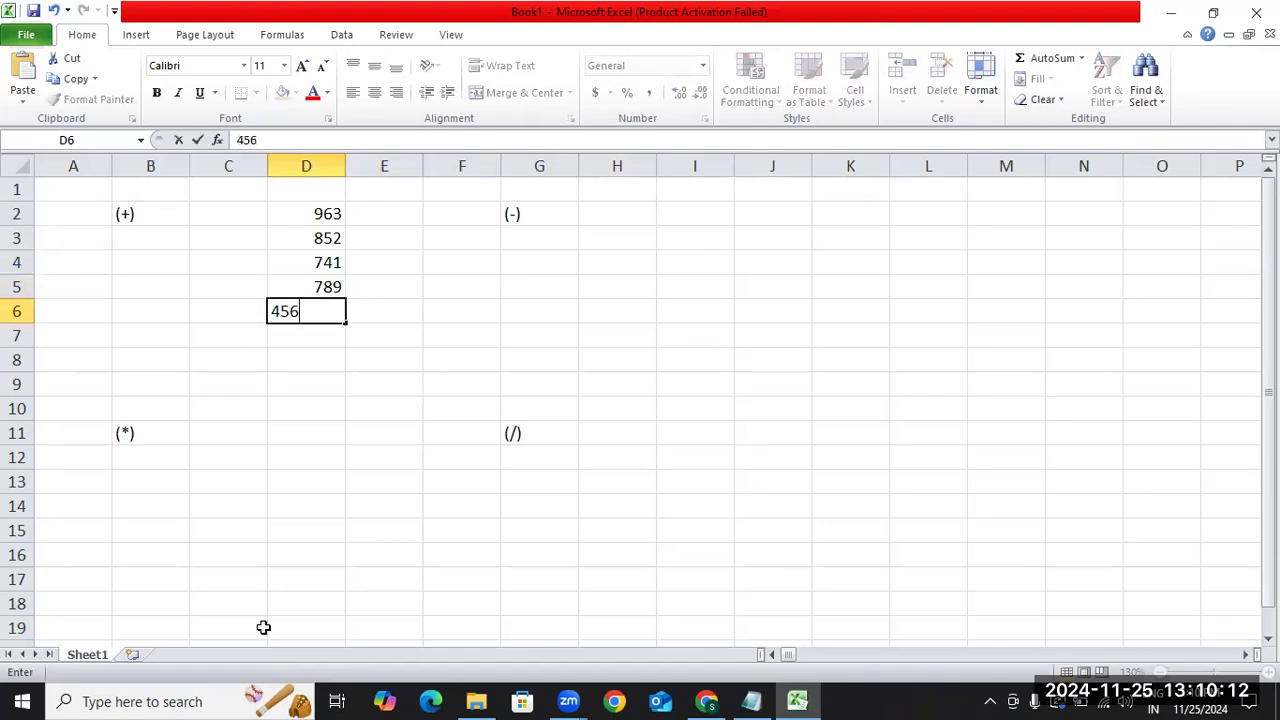
pyautogui.press('Return')
pyautogui.write('123')
pyautogui.press('Left')
# Enter 123, 456 and 789 down column C in cells C2 to C4.
pyautogui.press('Up')
pyautogui.press('Up')
pyautogui.press('Up')
pyautogui.press('Up')
pyautogui.press('Up')
pyautogui.write('123')
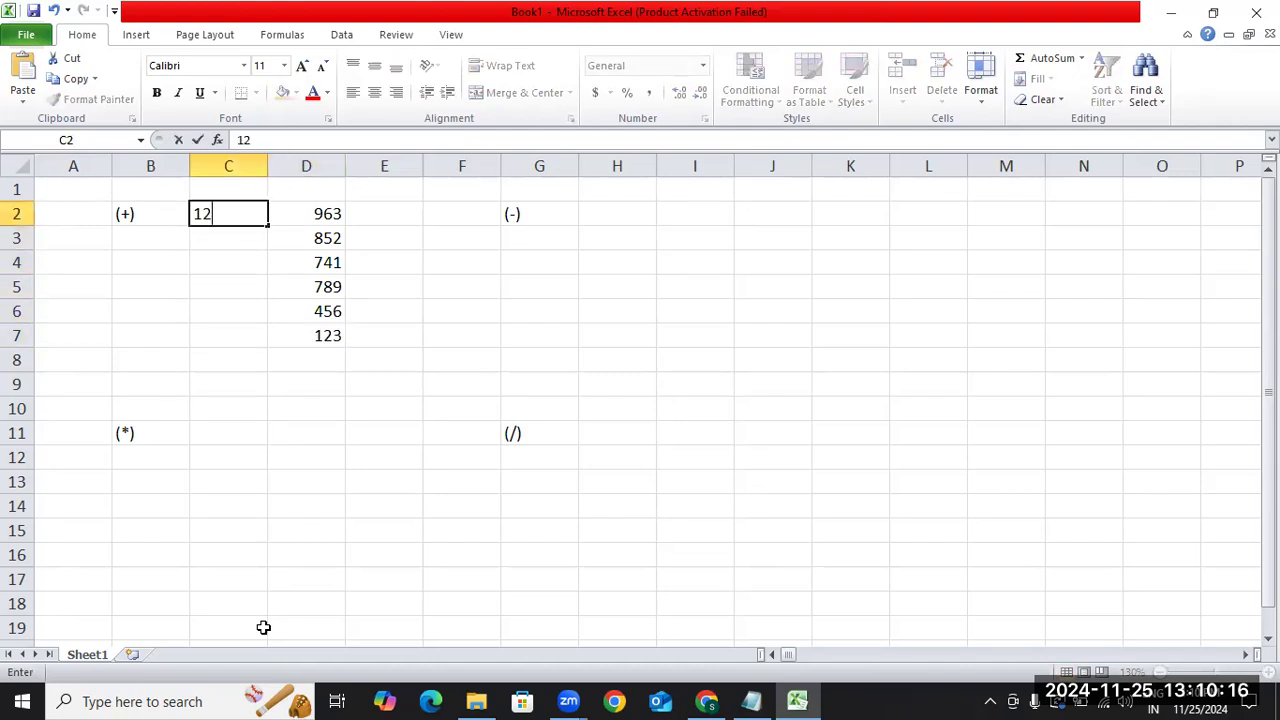
pyautogui.press('Return')
pyautogui.write('456')
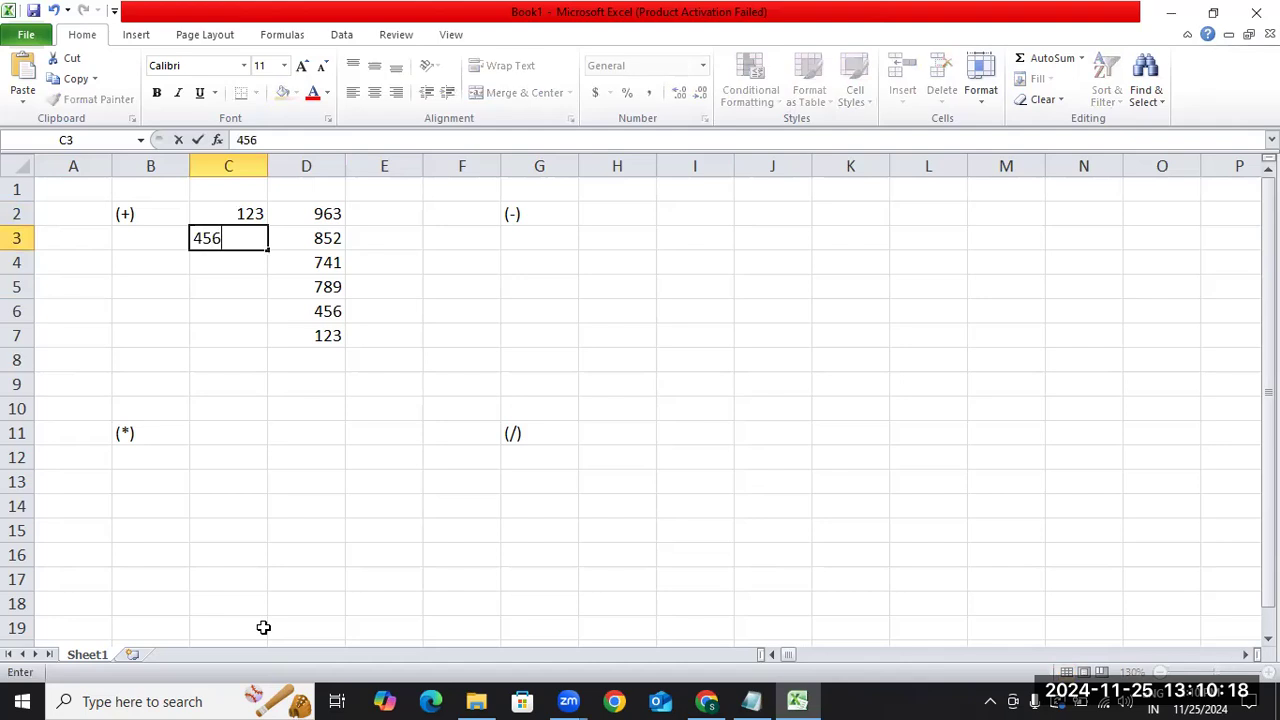
pyautogui.press('Return')
pyautogui.write('789')
pyautogui.press('Return')
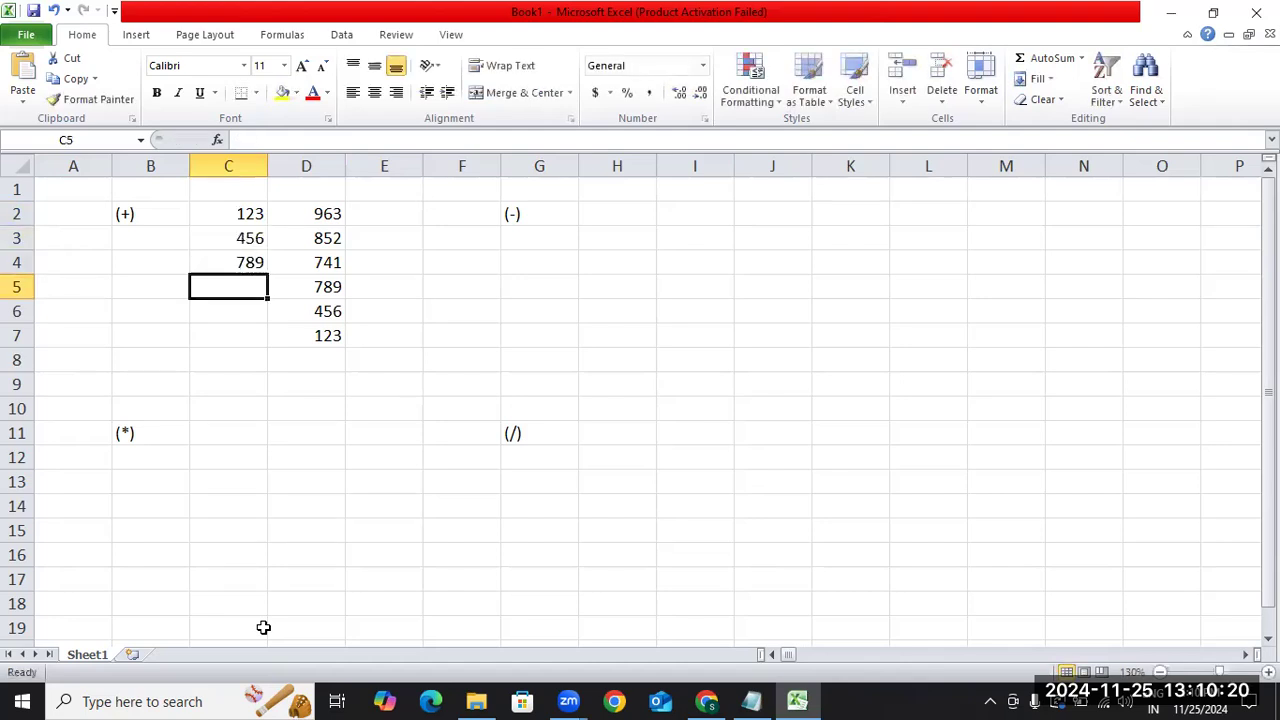
# Continue column C with 258, 147 and 111 in cells C5 to C7.
pyautogui.write('258')
pyautogui.press('Return')
pyautogui.write('147')
pyautogui.press('Return')
pyautogui.press('Right')
pyautogui.press('Left')
pyautogui.write('111')
pyautogui.press('Right')
# Enter 852 in cell C8 and 999 in cell D8, and return the selection to cell C2.
pyautogui.press('Down')
pyautogui.press('Left')
pyautogui.write('852')
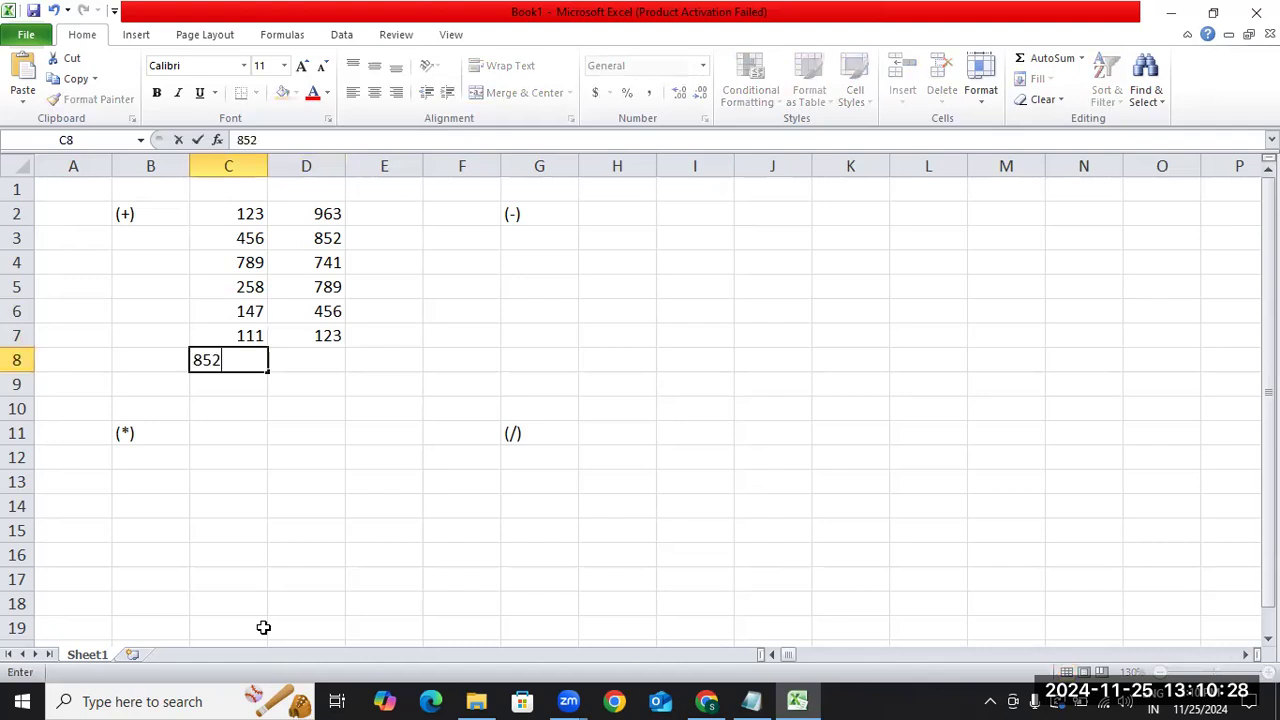
pyautogui.press('Return')
pyautogui.press('Right')
pyautogui.press('Up')
pyautogui.write('999')
pyautogui.press('Return')
pyautogui.press('Up')
pyautogui.press('Up')
pyautogui.press('Up')
pyautogui.press('Up')
pyautogui.press('Up')
pyautogui.press('Up')
pyautogui.press('Up')
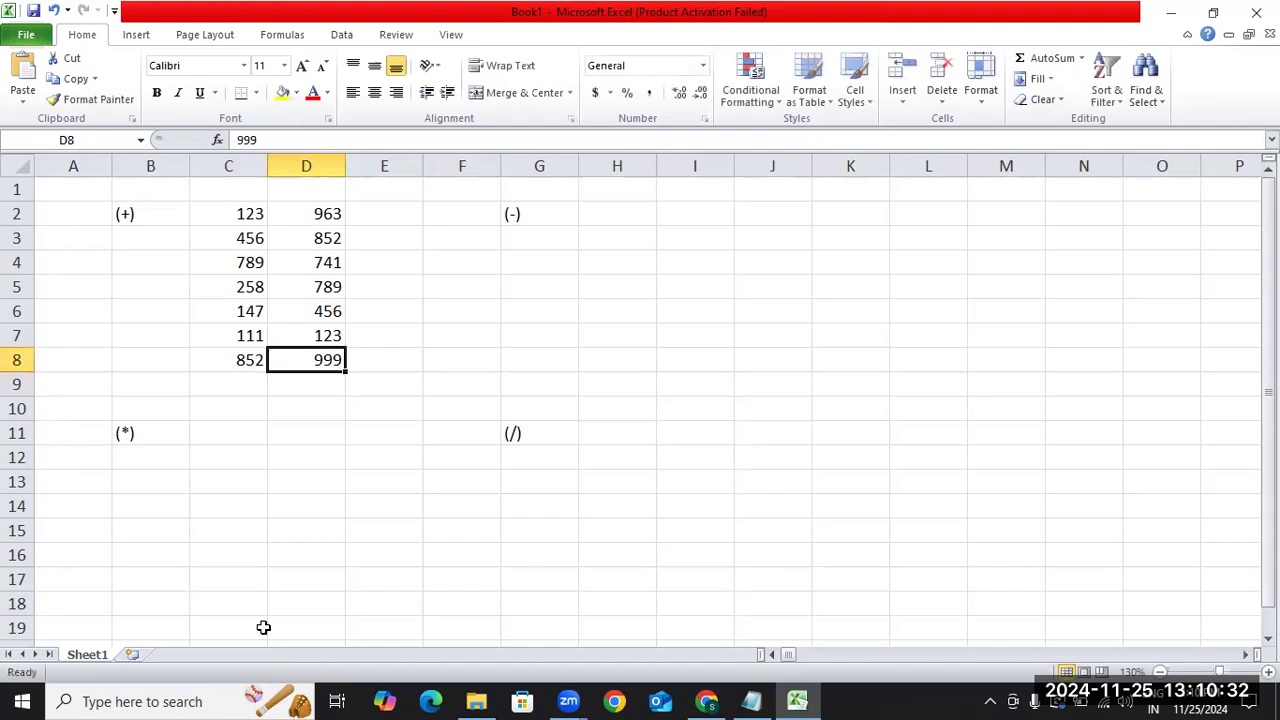
pyautogui.press('Left')
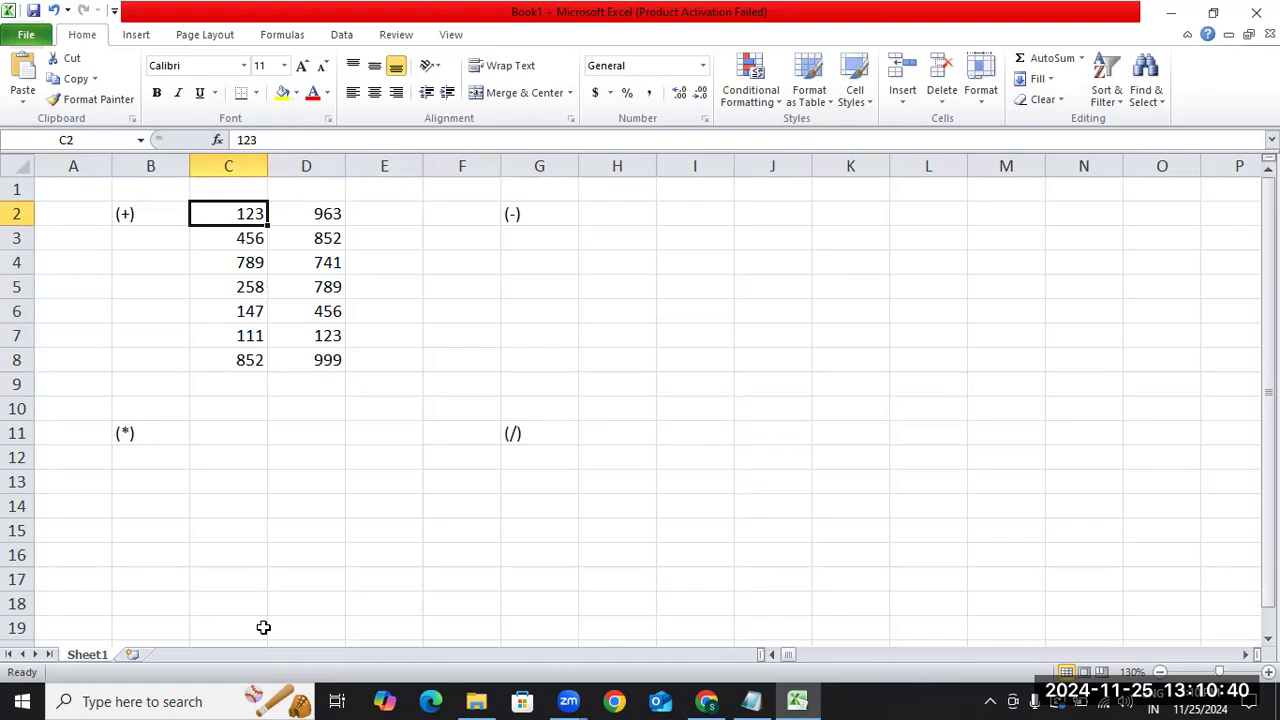
# Copy the single value in cell C2 and paste it into cell H2, beside the "(-)" label.
pyautogui.hotkey('ctrl', 'c')
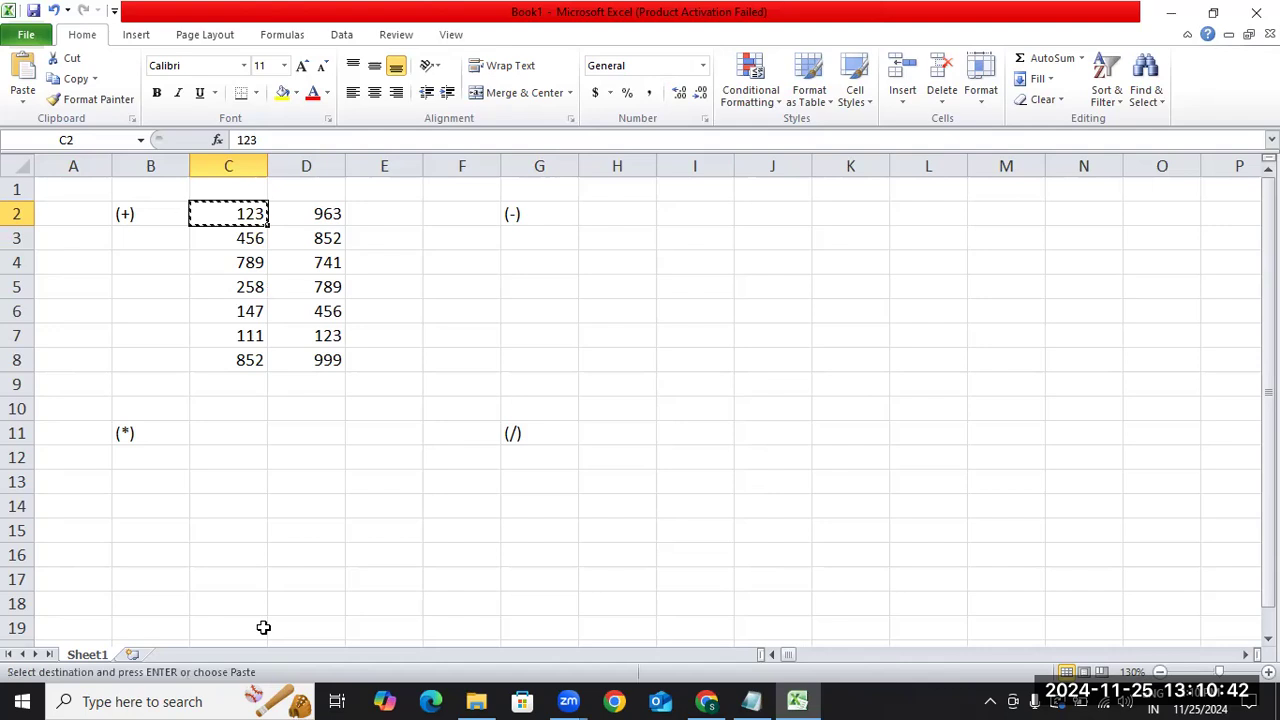
pyautogui.press('Right')
pyautogui.press('Right')
pyautogui.press('Right')
pyautogui.press('Right')
pyautogui.press('Right')
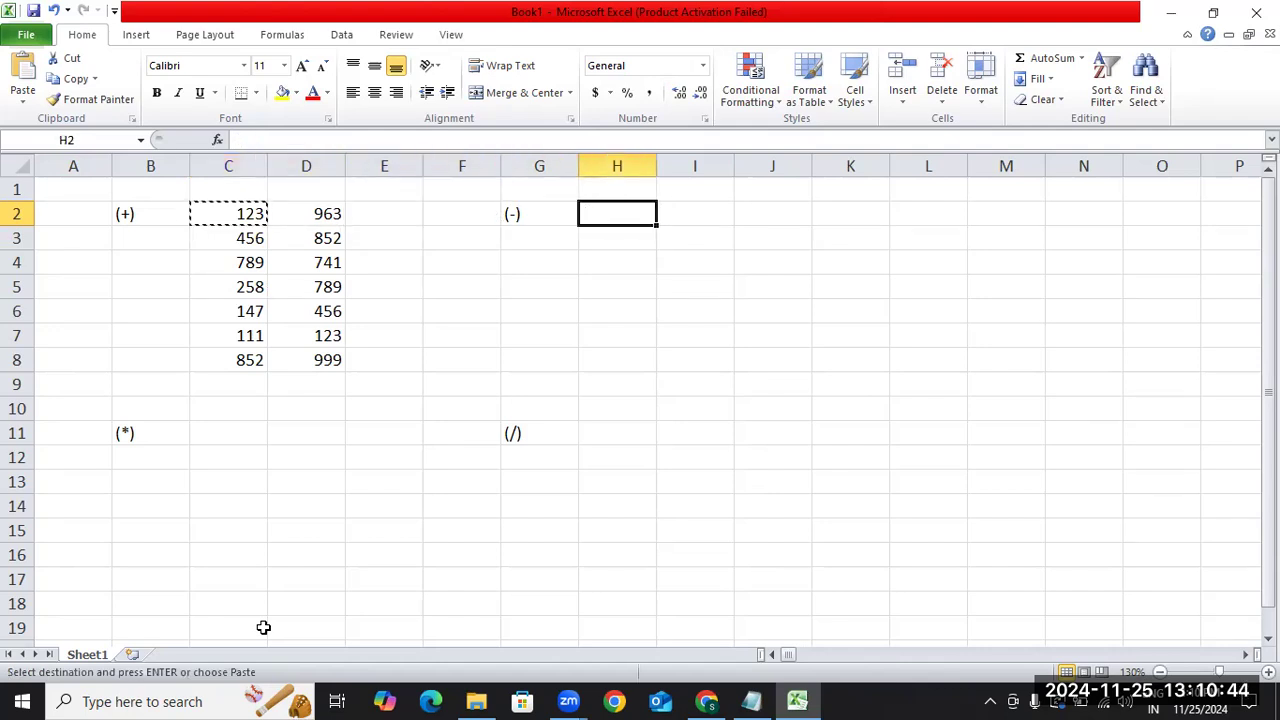
pyautogui.hotkey('ctrl', 'v')
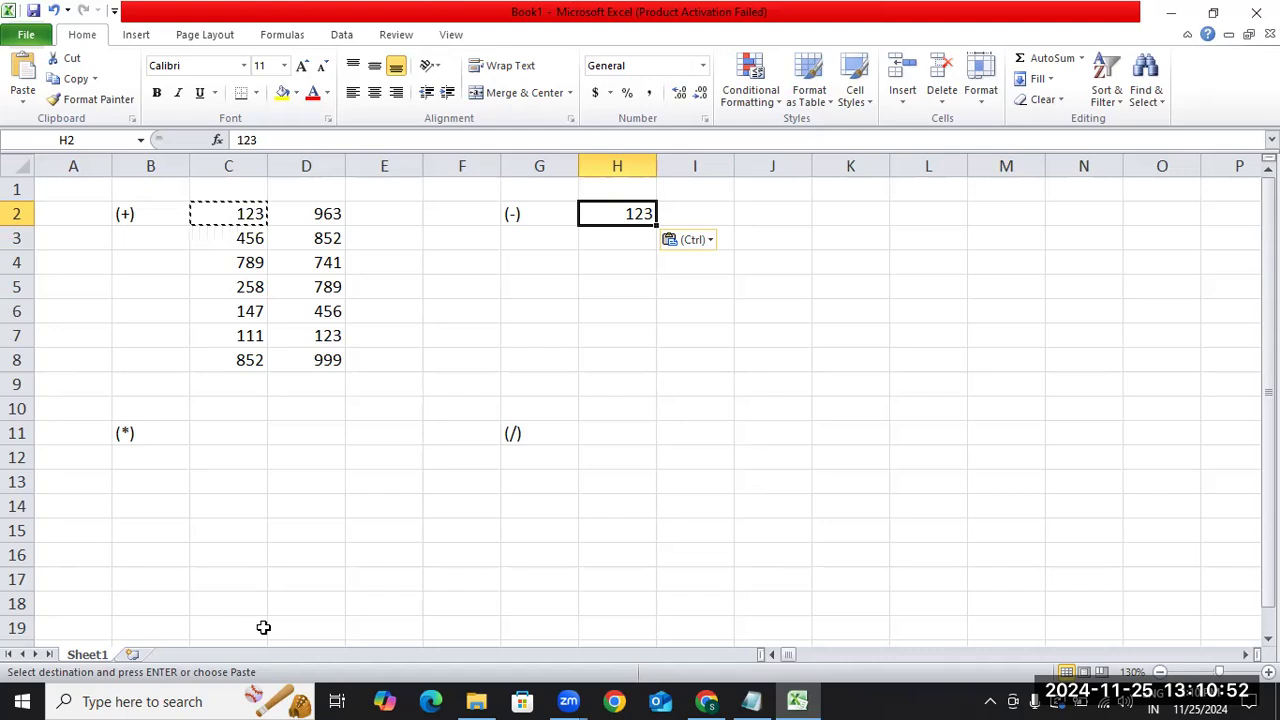
# Select the whole number block C2:D8 beside the "(+)" label and copy it.
pyautogui.press('Left')
pyautogui.press('Left')
pyautogui.press('Left')
pyautogui.press('Left')
pyautogui.press('Left')
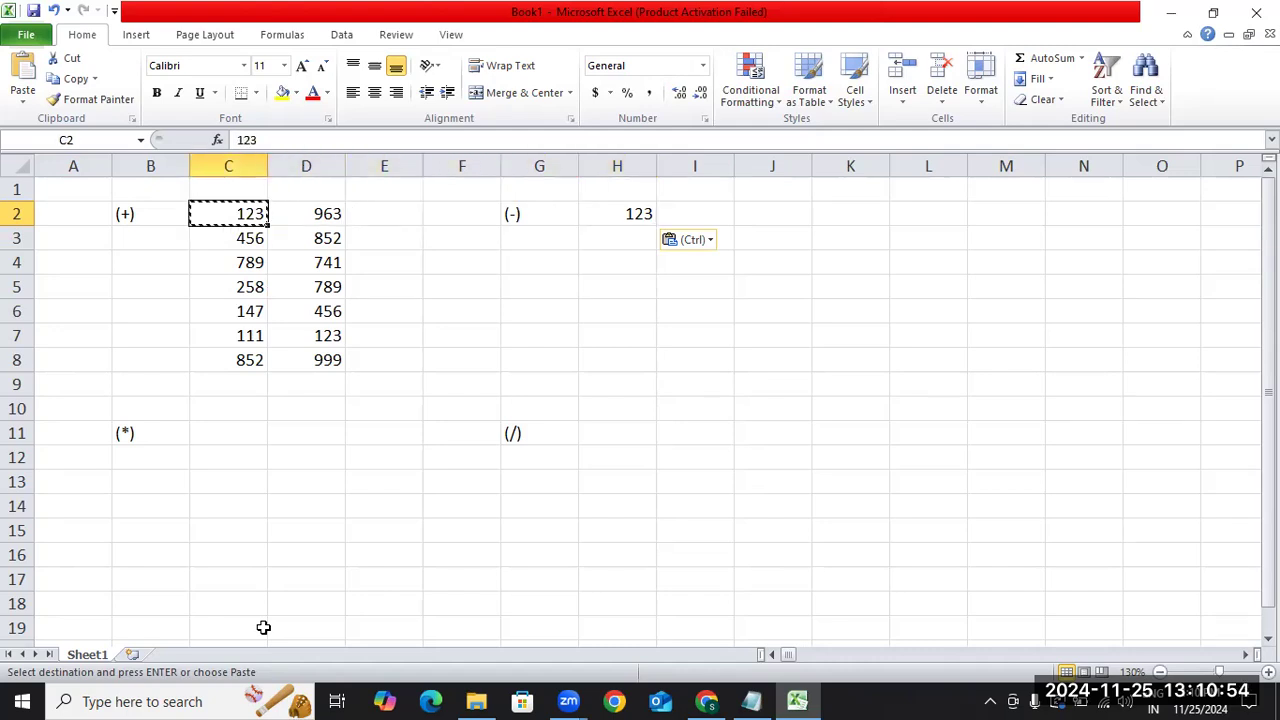
pyautogui.hotkey('shift', 'Right')
pyautogui.hotkey('shift', 'Down')
pyautogui.hotkey('shift', 'Down')
pyautogui.hotkey('shift', 'Down')
pyautogui.hotkey('shift', 'Down')
pyautogui.hotkey('shift', 'Down')
pyautogui.hotkey('shift', 'Down')
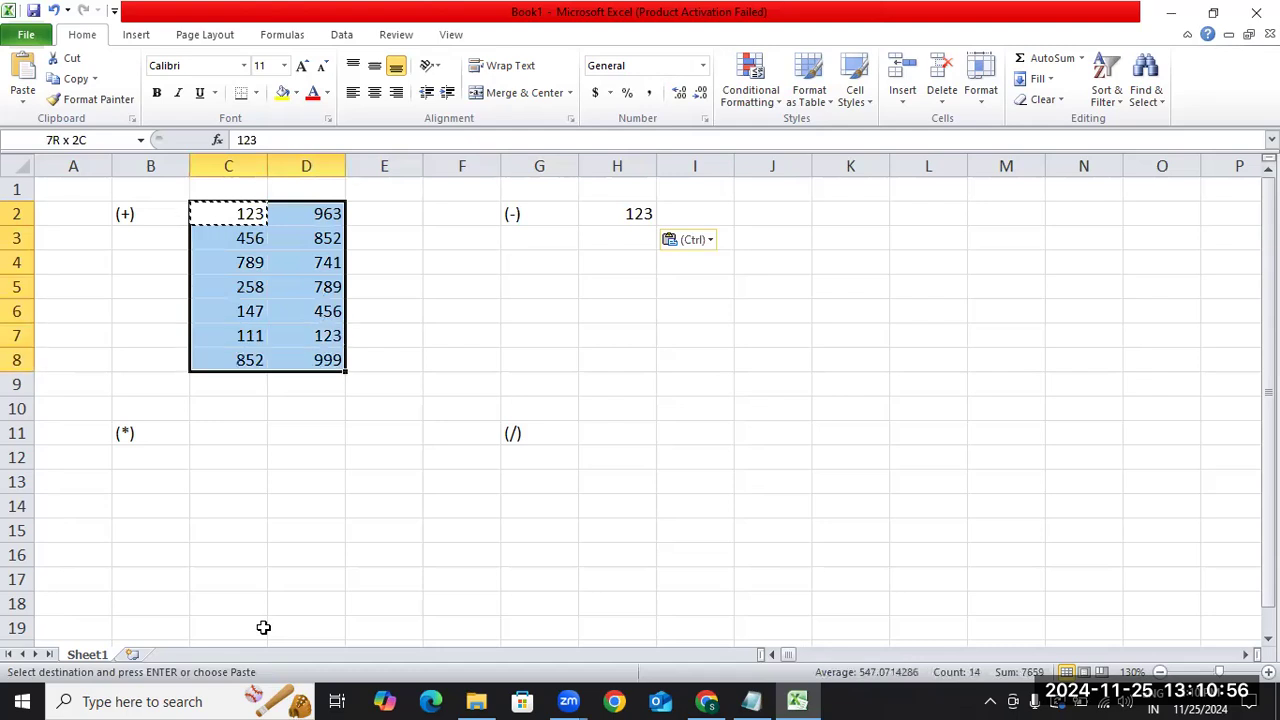
pyautogui.hotkey('ctrl', 'c')
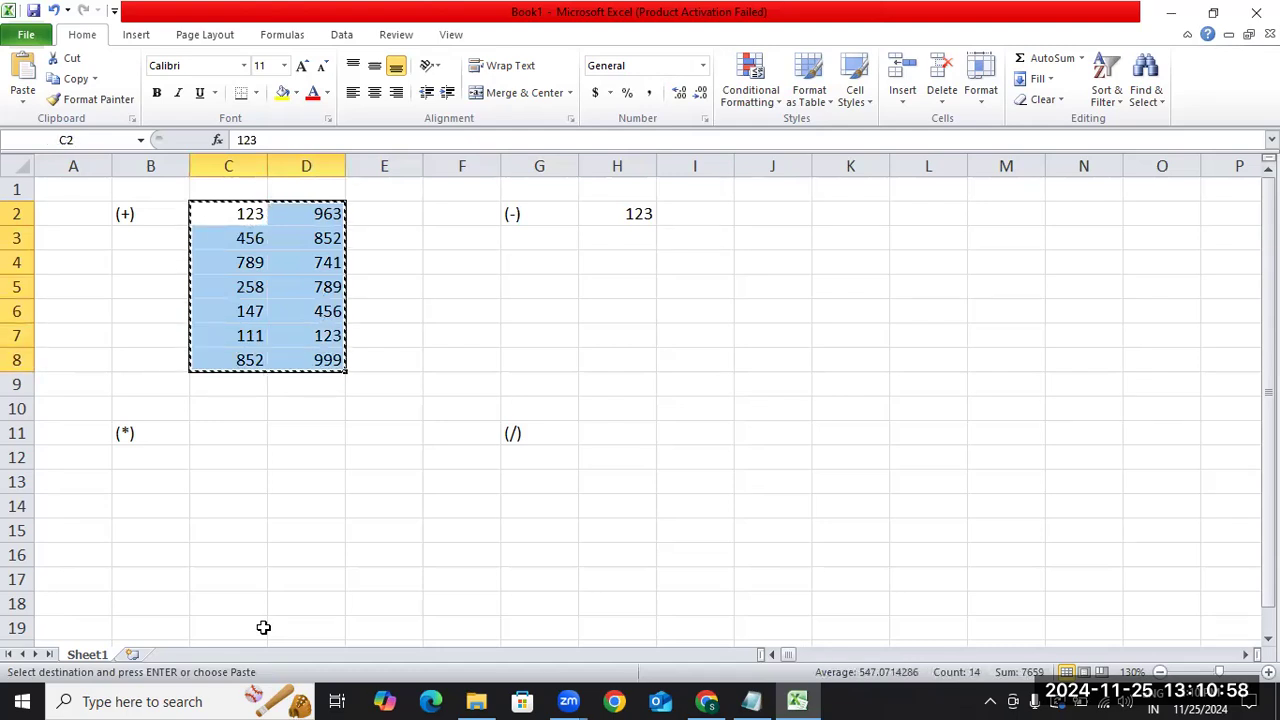
pyautogui.press('Right')
pyautogui.press('Right')
pyautogui.press('Right')
pyautogui.press('Right')
pyautogui.press('Right')
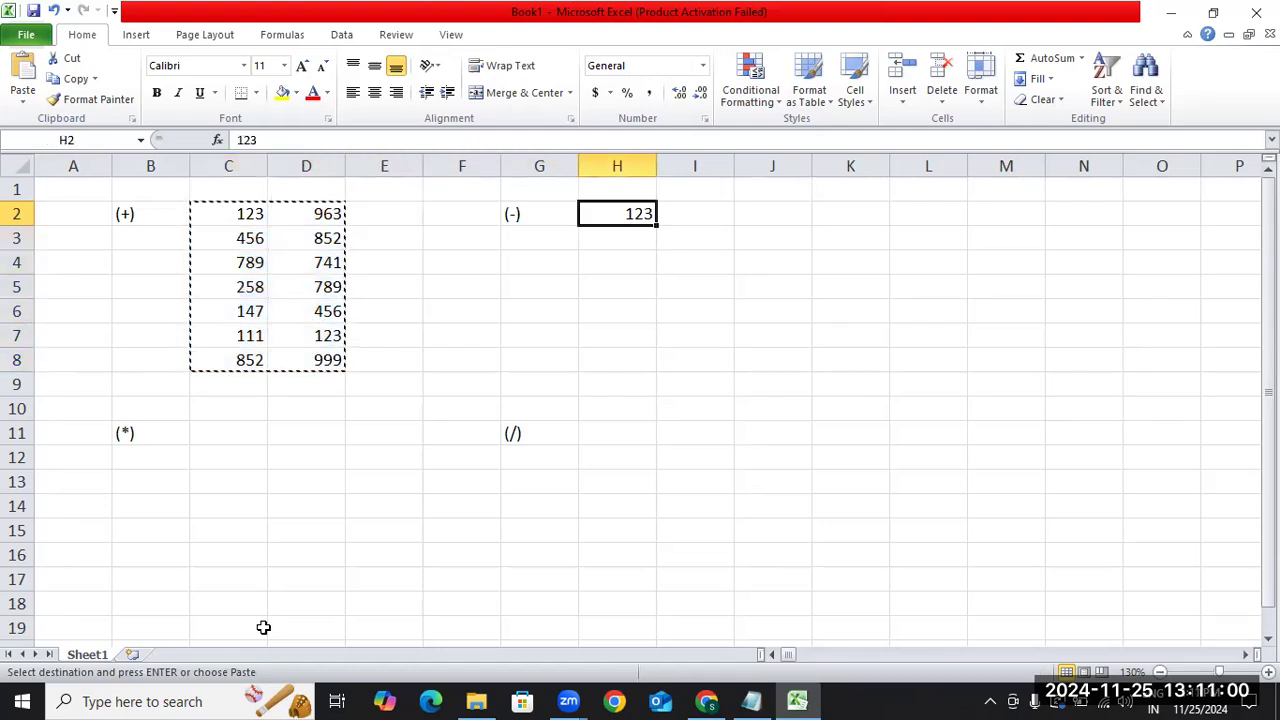
pyautogui.press('Left')
pyautogui.press('Left')
pyautogui.press('Left')
pyautogui.press('Left')
pyautogui.press('Left')
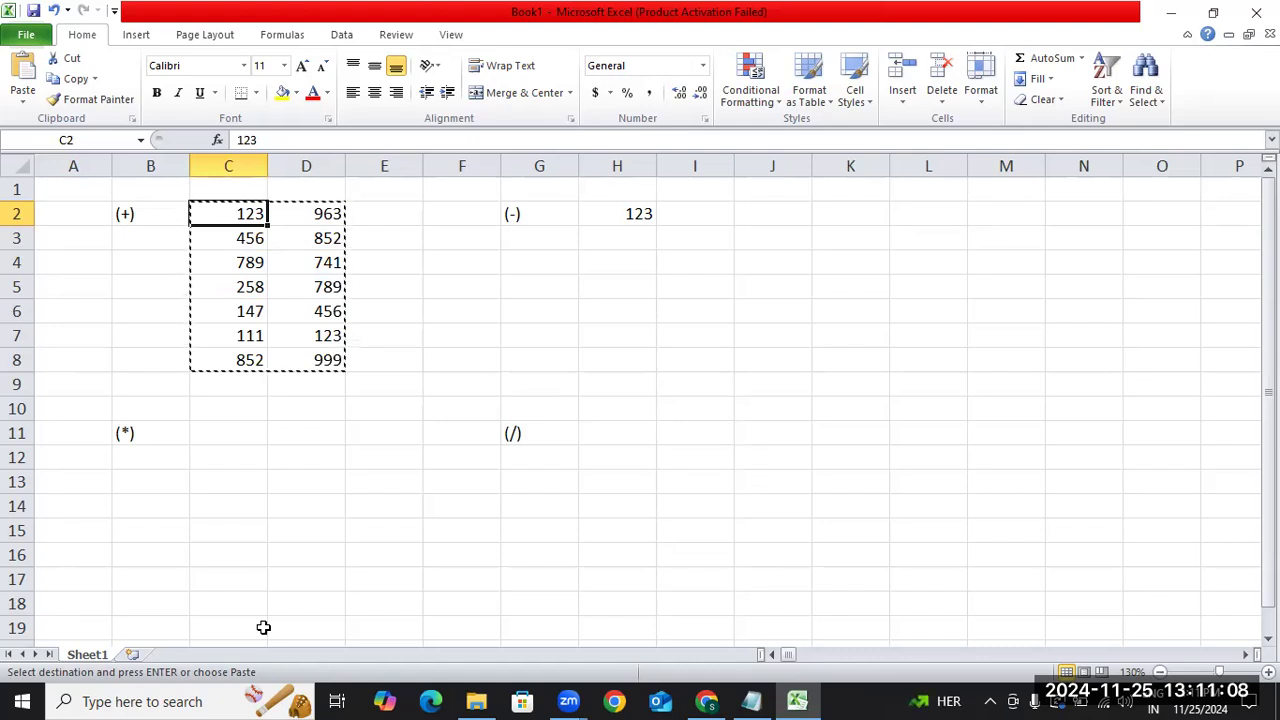
# Reselect C2:D8 and paste the copied block beside the "(-)" label, starting at cell H2.
pyautogui.hotkey('shift', 'Right')
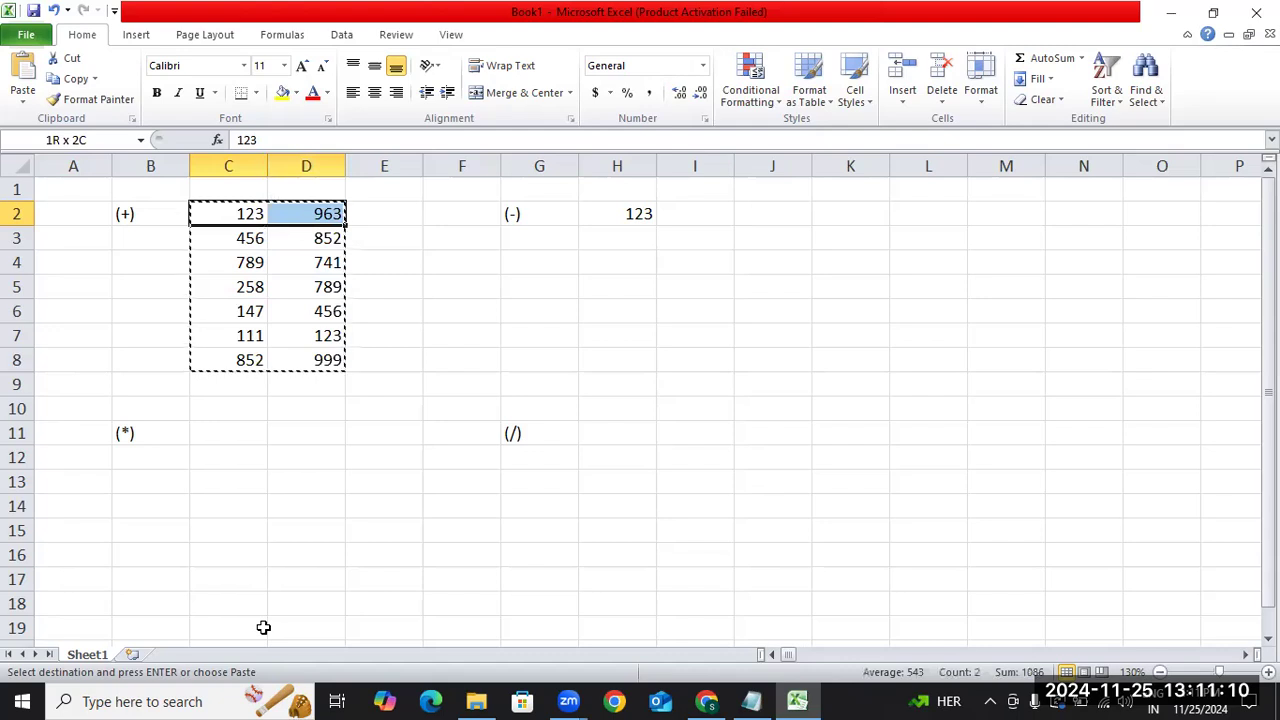
pyautogui.hotkey('ctrl', 'shift', 'Down')
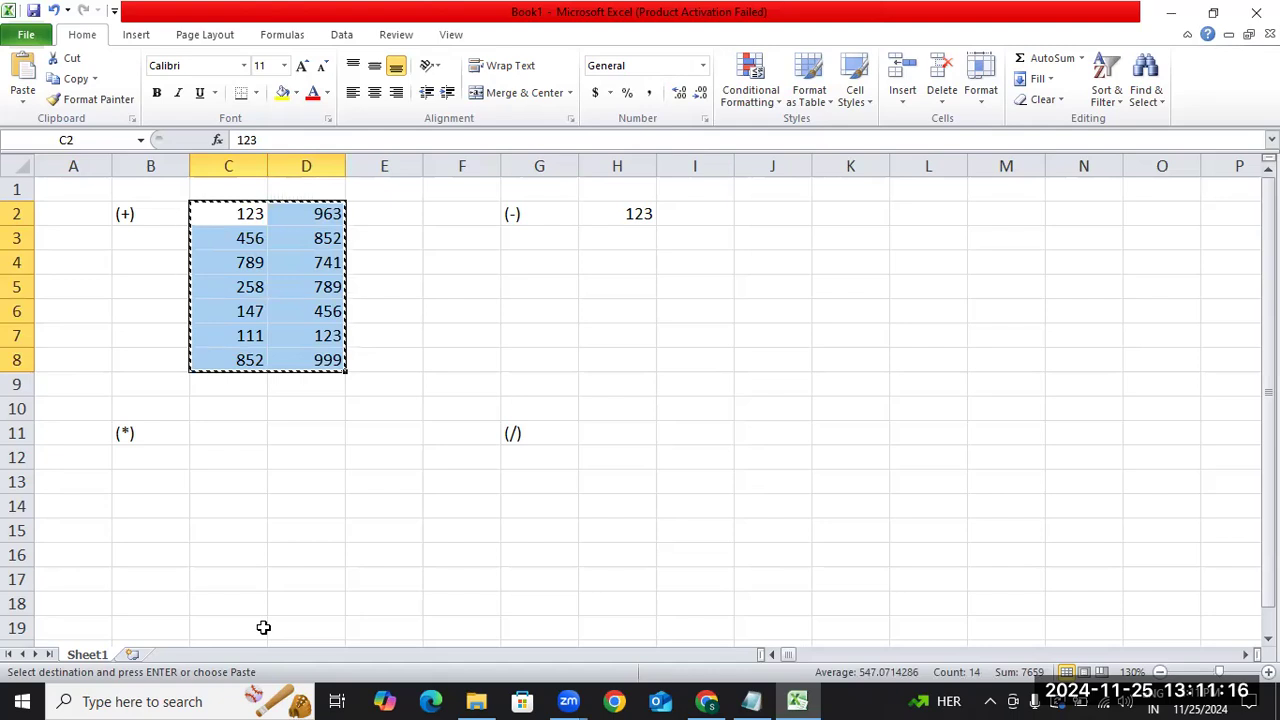
pyautogui.press('Right')
pyautogui.press('Right')
pyautogui.press('Right')
pyautogui.press('Right')
pyautogui.press('Right')
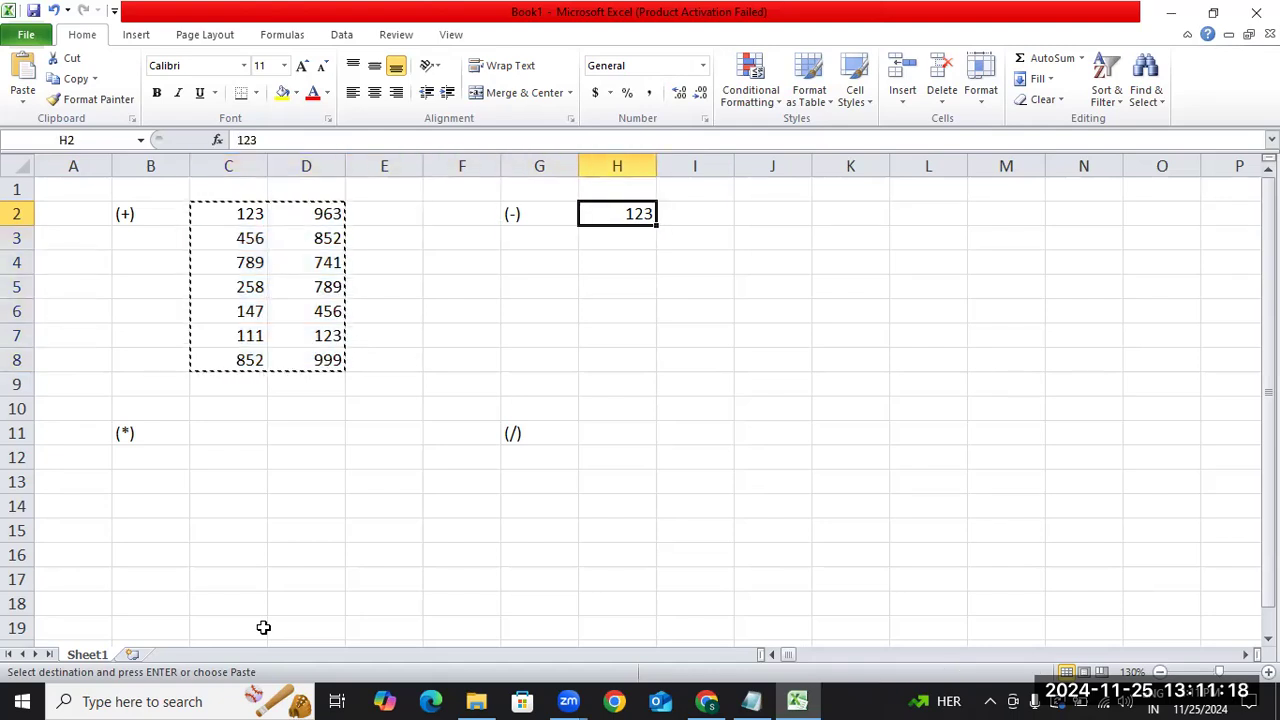
pyautogui.hotkey('ctrl', 'v')
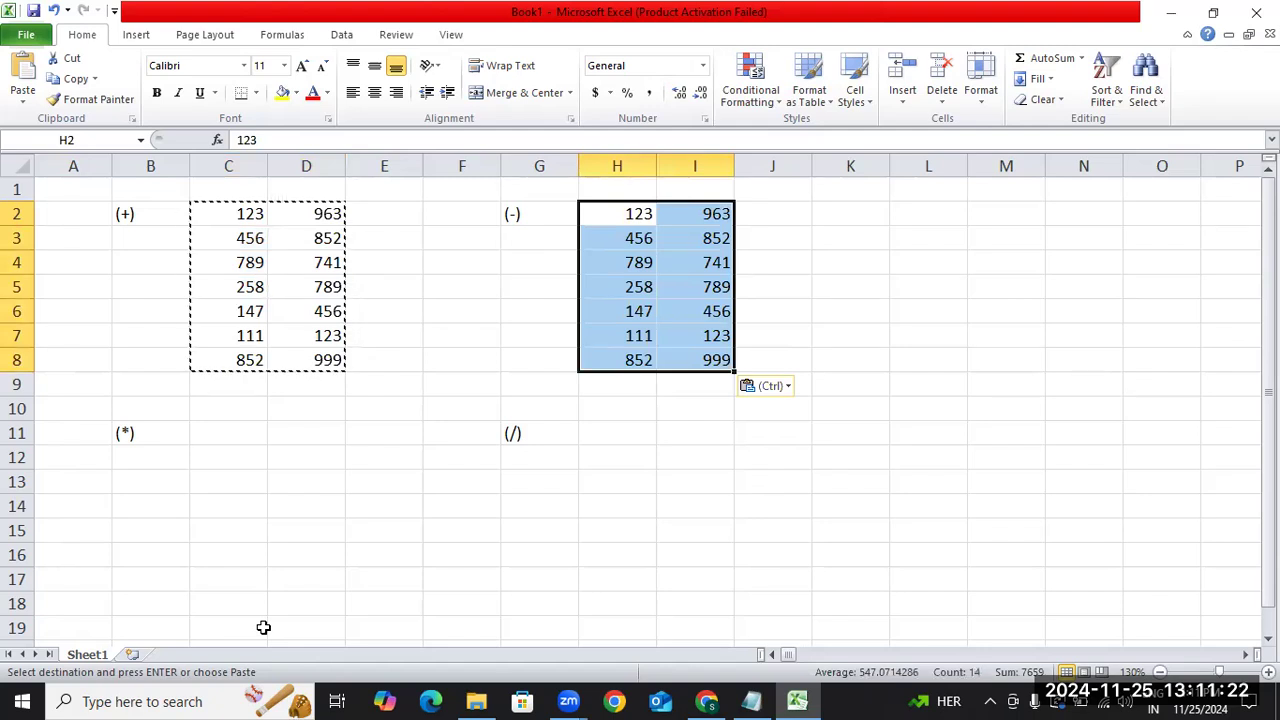
pyautogui.press('Right')
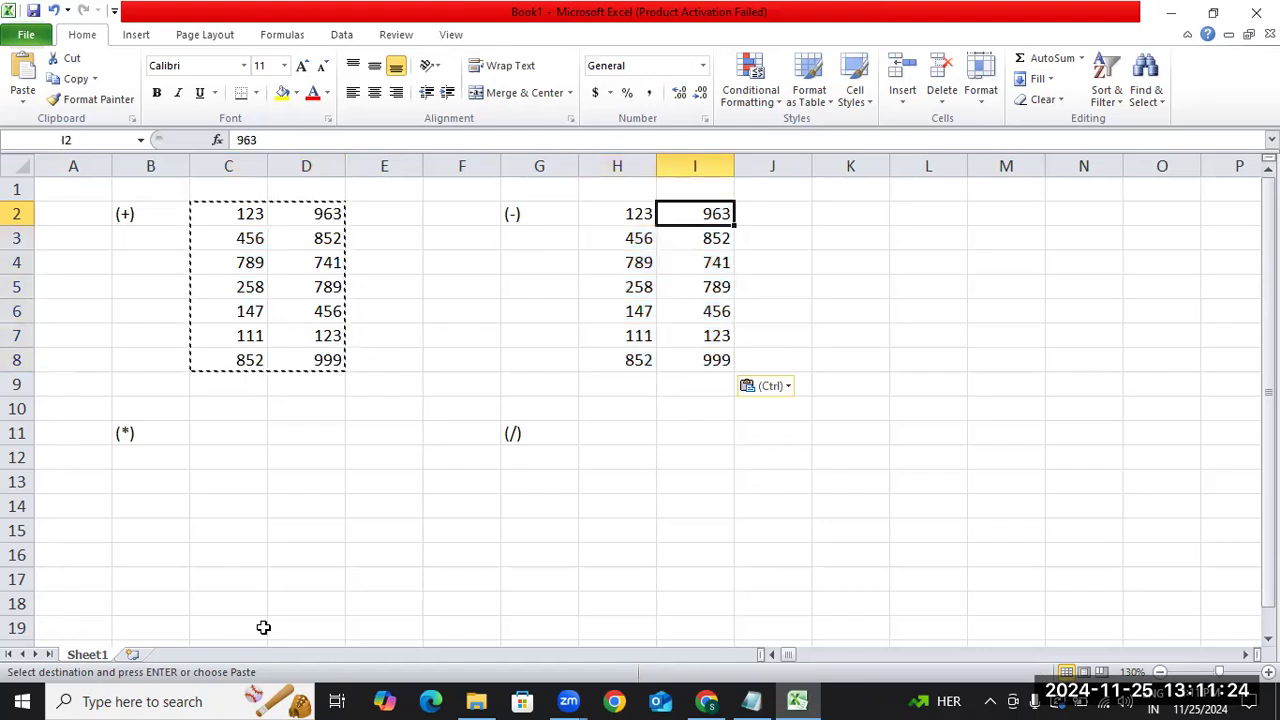
# Copy the numbers in I2:I8 and paste them beside the "(/)" label, starting at cell I11.
pyautogui.hotkey('ctrl', 'shift', 'Down')
pyautogui.hotkey('ctrl', 'c')
pyautogui.press('Down')
pyautogui.press('Down')
pyautogui.press('Down')
pyautogui.press('Down')
pyautogui.press('Down')
pyautogui.press('Down')
pyautogui.press('Down')
pyautogui.press('Down')
pyautogui.press('Down')
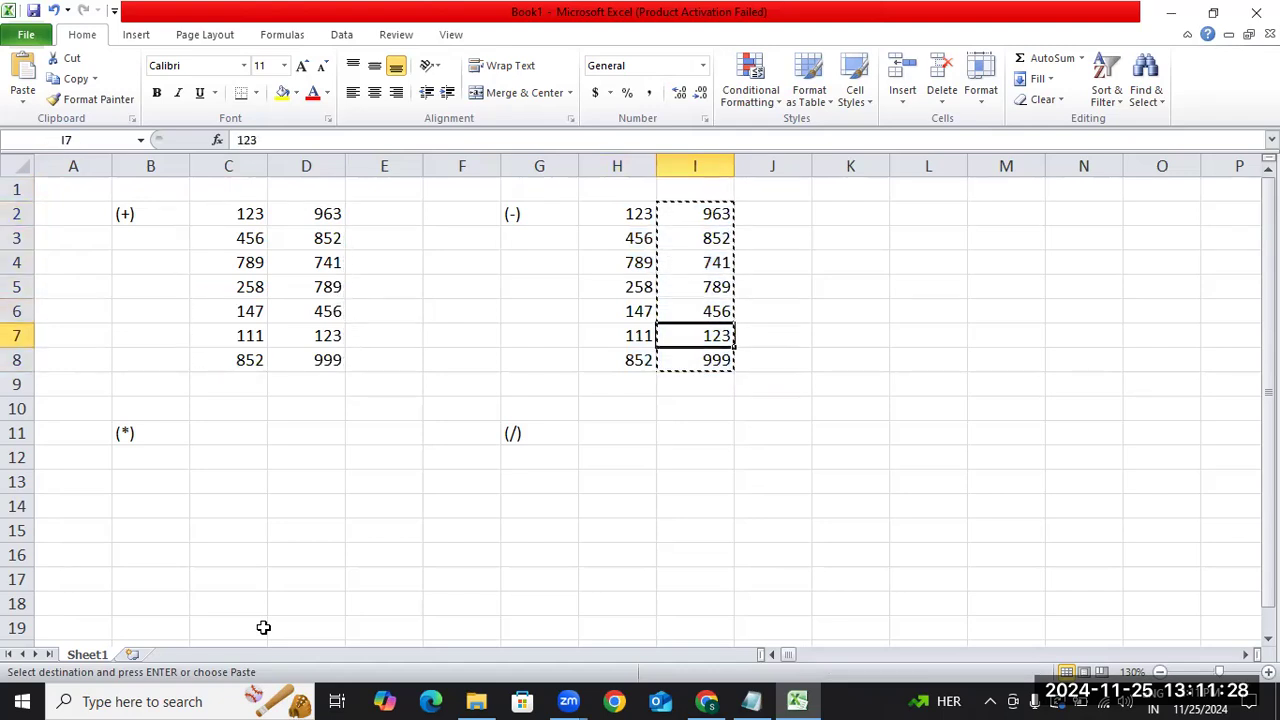
pyautogui.hotkey('ctrl', 'v')
# Enter 9, 6, 5, 4, 8, 7 and 22 down cells C11 to C17, beside the "(*)" label.
pyautogui.press('Left')
pyautogui.press('Left')
pyautogui.press('Left')
pyautogui.press('Left')
pyautogui.press('Left')
pyautogui.press('Left')
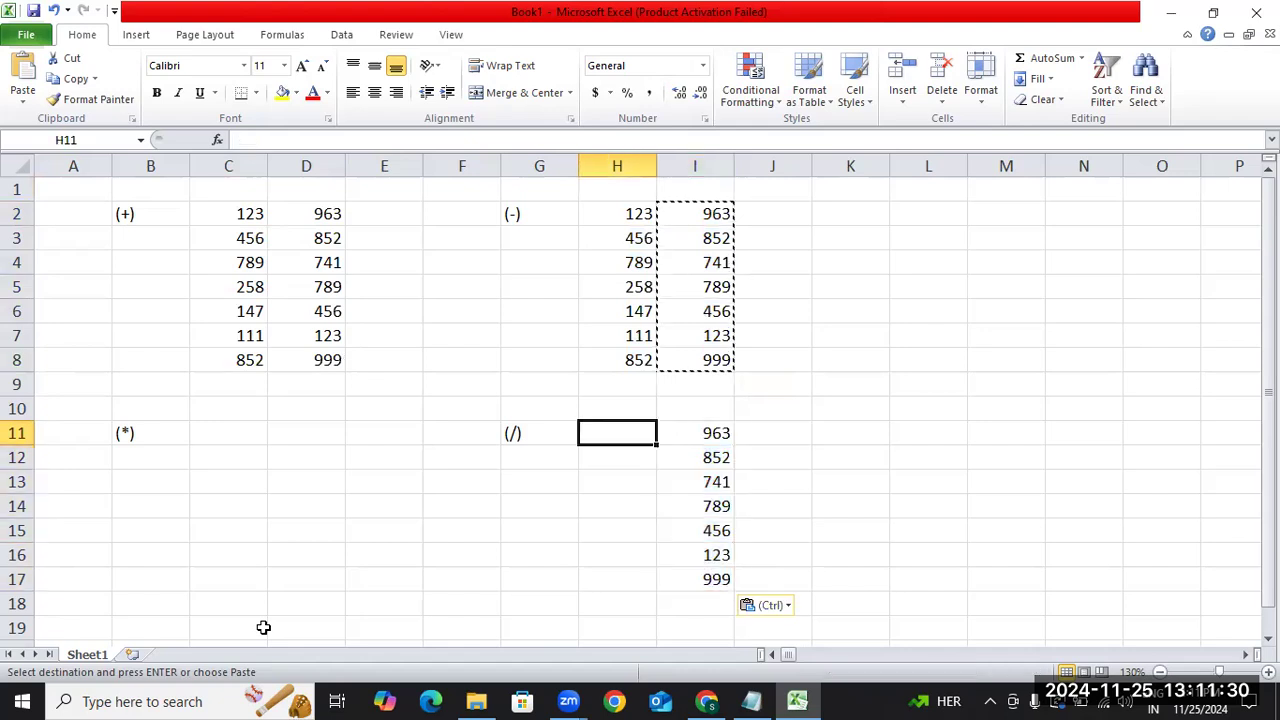
pyautogui.write('9')
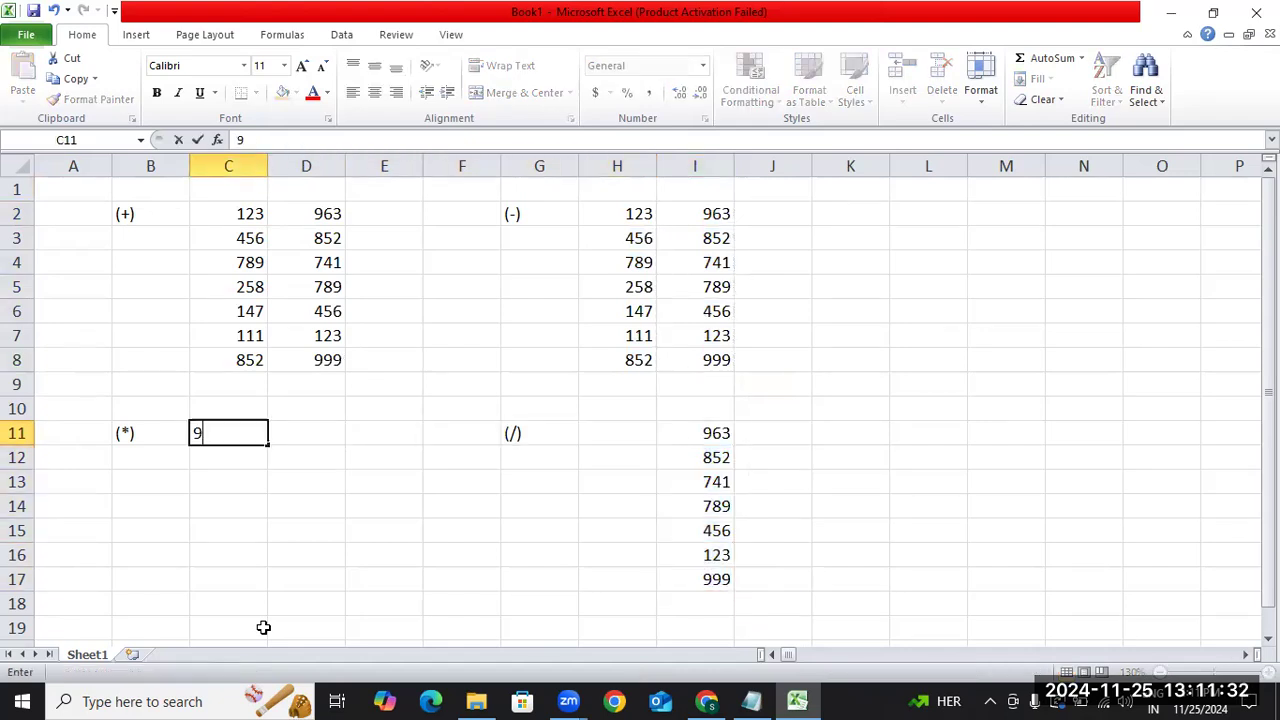
pyautogui.press('Return')
pyautogui.write('6')
pyautogui.press('Return')
pyautogui.write('5')
pyautogui.press('Return')
pyautogui.write('4')
pyautogui.press('Return')
pyautogui.write('8')
pyautogui.press('Return')
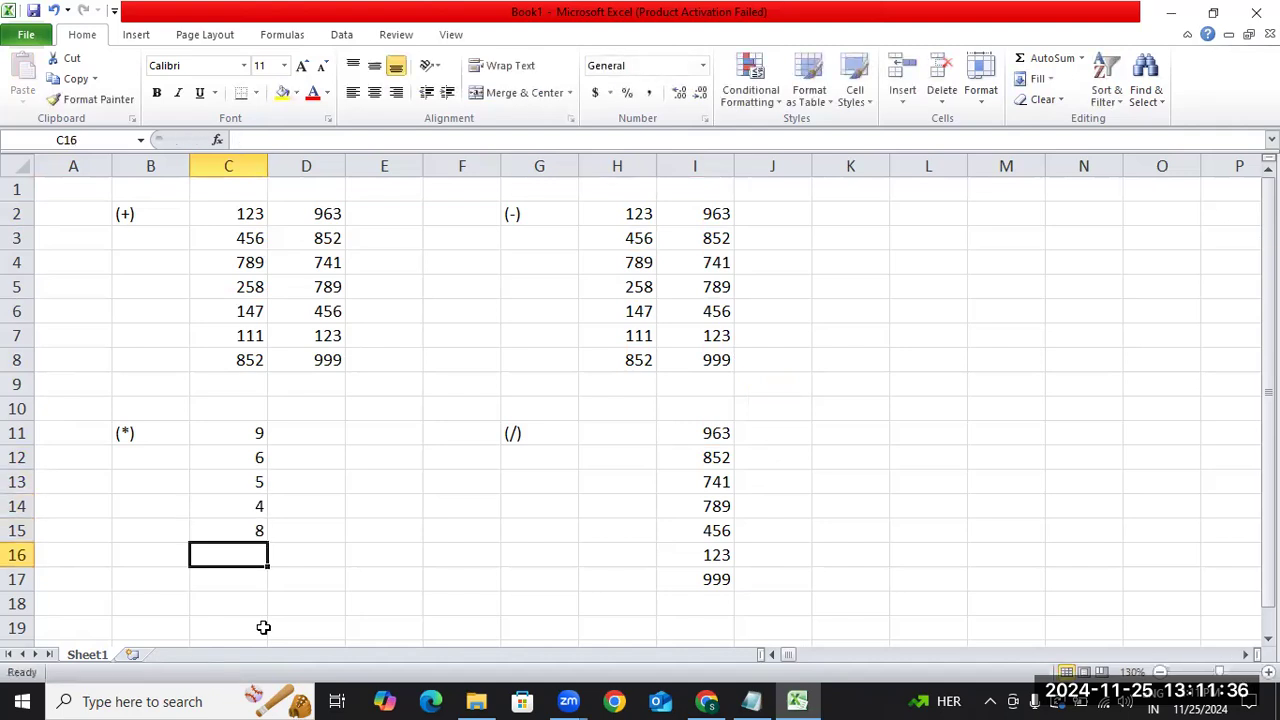
pyautogui.write('7')
pyautogui.press('Return')
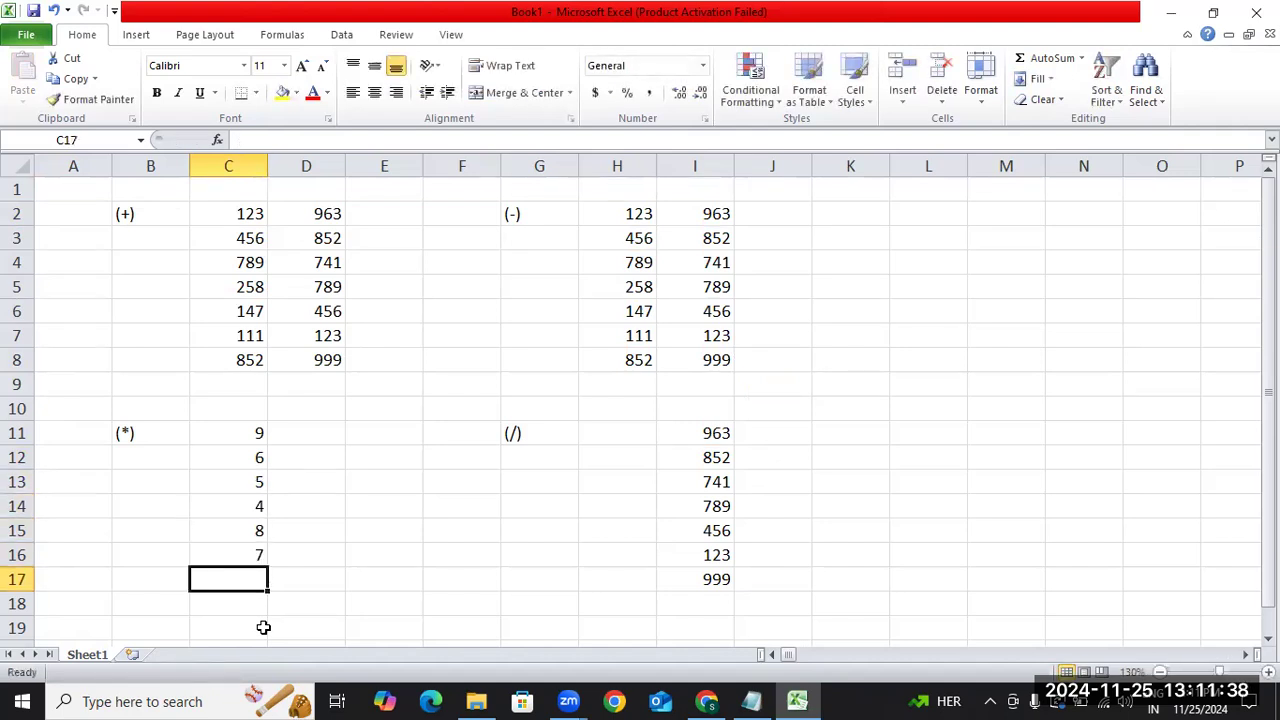
pyautogui.write('22')
# Copy the numbers in C11:C17 and paste them into the adjacent column, starting at cell D11.
pyautogui.press('Up')
pyautogui.press('Up')
pyautogui.press('Up')
pyautogui.press('Up')
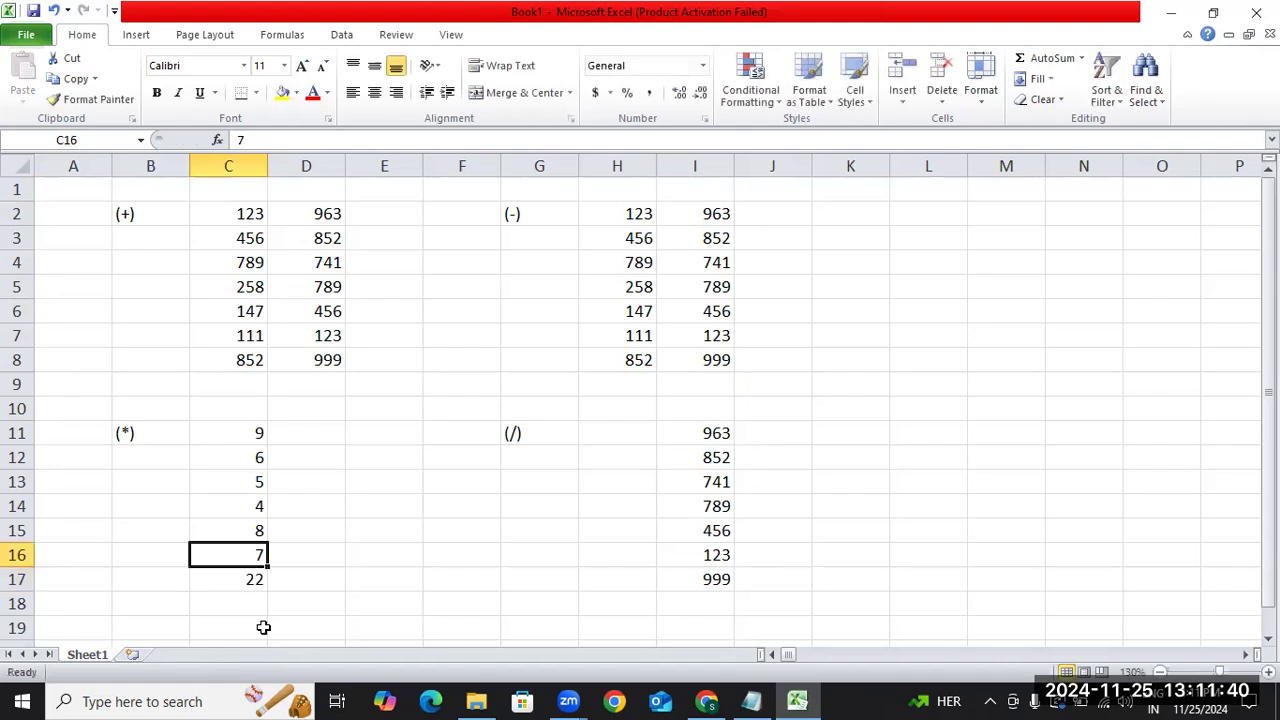
pyautogui.press('Up')
pyautogui.press('Up')
pyautogui.hotkey('ctrl', 'shift', 'Down')
pyautogui.hotkey('ctrl', 'c')
pyautogui.press('Right')
pyautogui.hotkey('ctrl', 'v')
# Paste the copied C11:C17 numbers beside the "(/)" label, starting at cell H11.
pyautogui.press('Right')
pyautogui.press('Right')
pyautogui.press('Right')
pyautogui.press('Right')
pyautogui.press('Right')
pyautogui.press('Right')
pyautogui.press('ctrl')
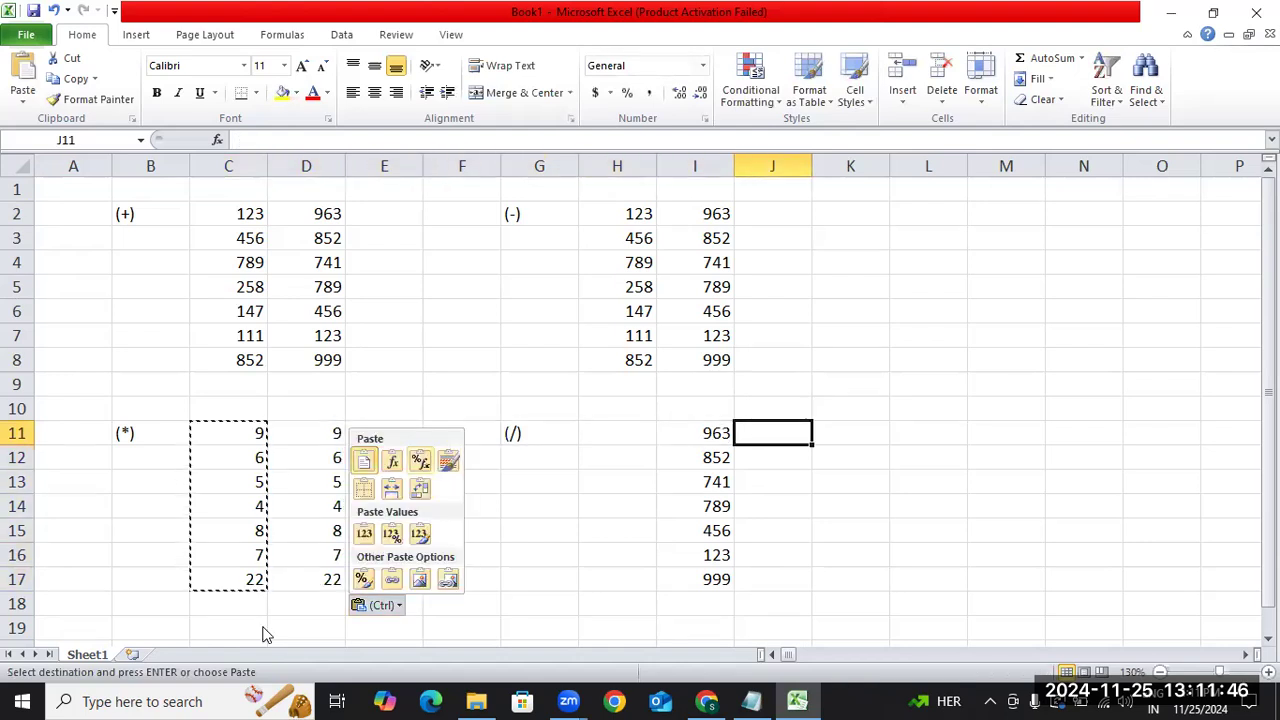
pyautogui.press('Left')
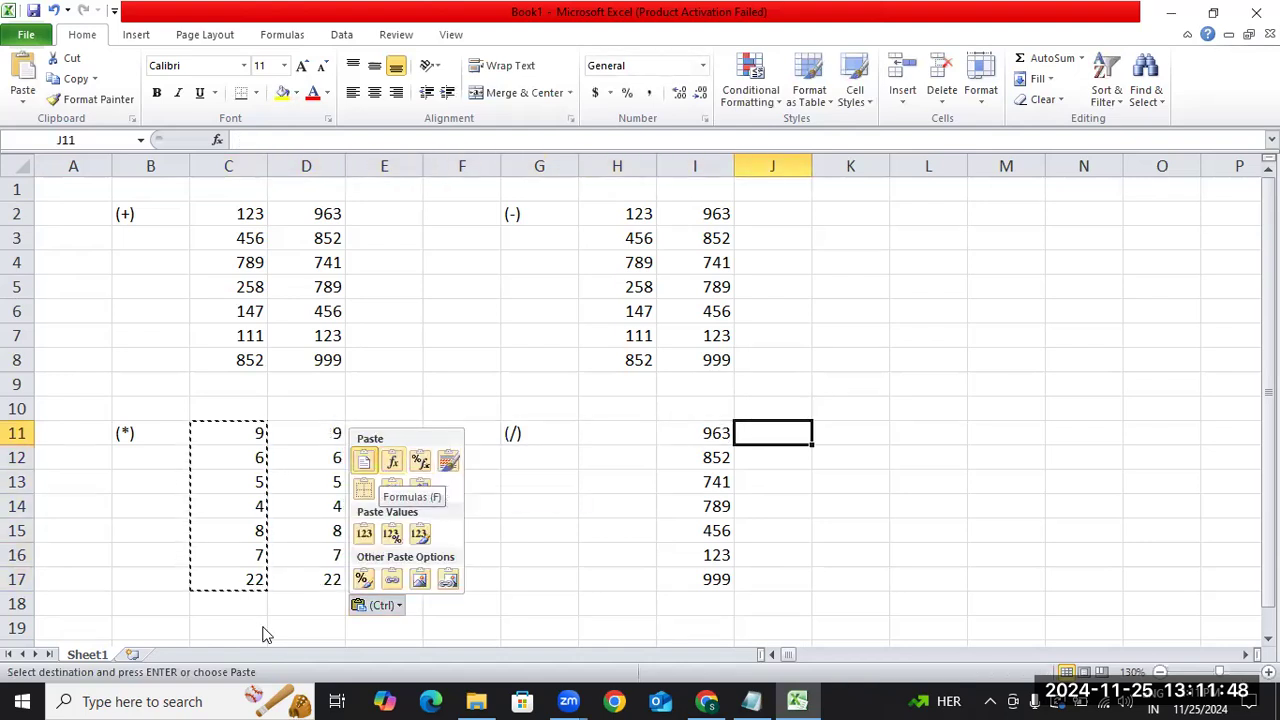
pyautogui.click(599, 433)
pyautogui.click(599, 433)
pyautogui.hotkey('ctrl', 'v')
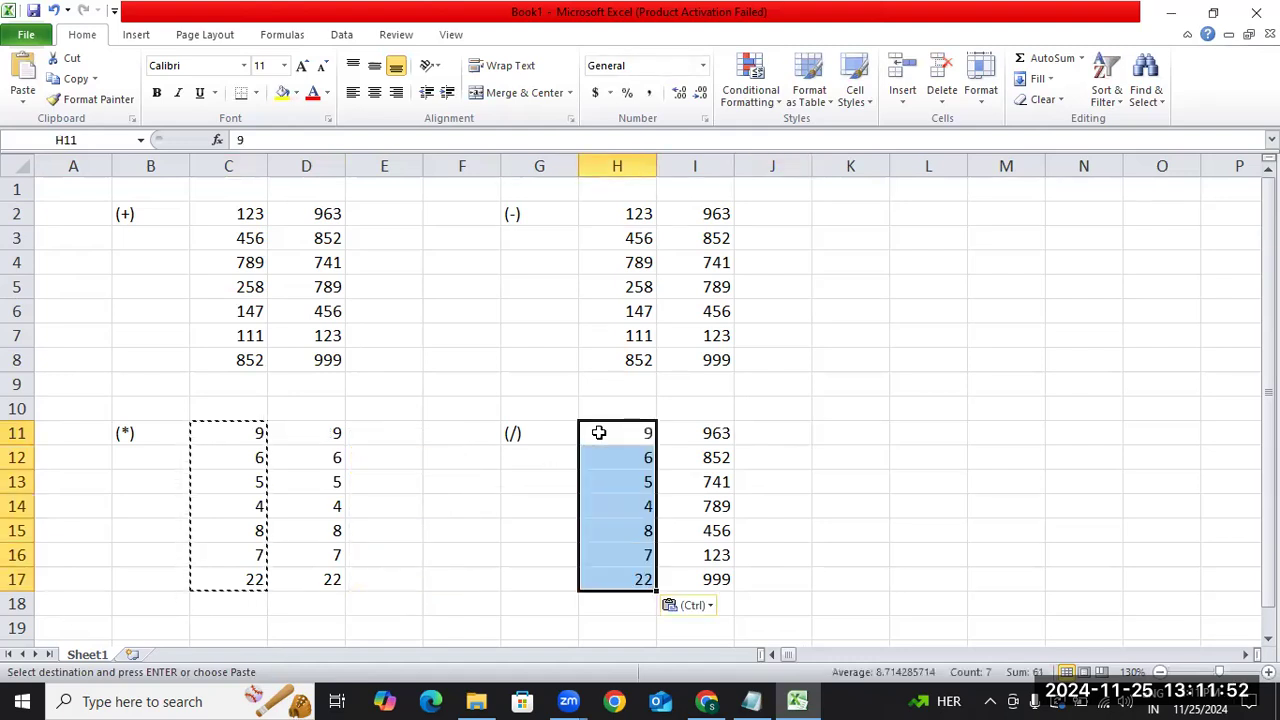
# Enter the addition formula =D2+C2 in cell E2, using cell references to the two adjacent numbers.
pyautogui.press('Left')
pyautogui.press('Left')
pyautogui.press('Left')
pyautogui.press('Up')
pyautogui.press('Up')
pyautogui.press('Up')
pyautogui.press('Up')
pyautogui.press('Up')
pyautogui.press('Up')
pyautogui.press('Up')
pyautogui.press('Up')
pyautogui.press('Up')
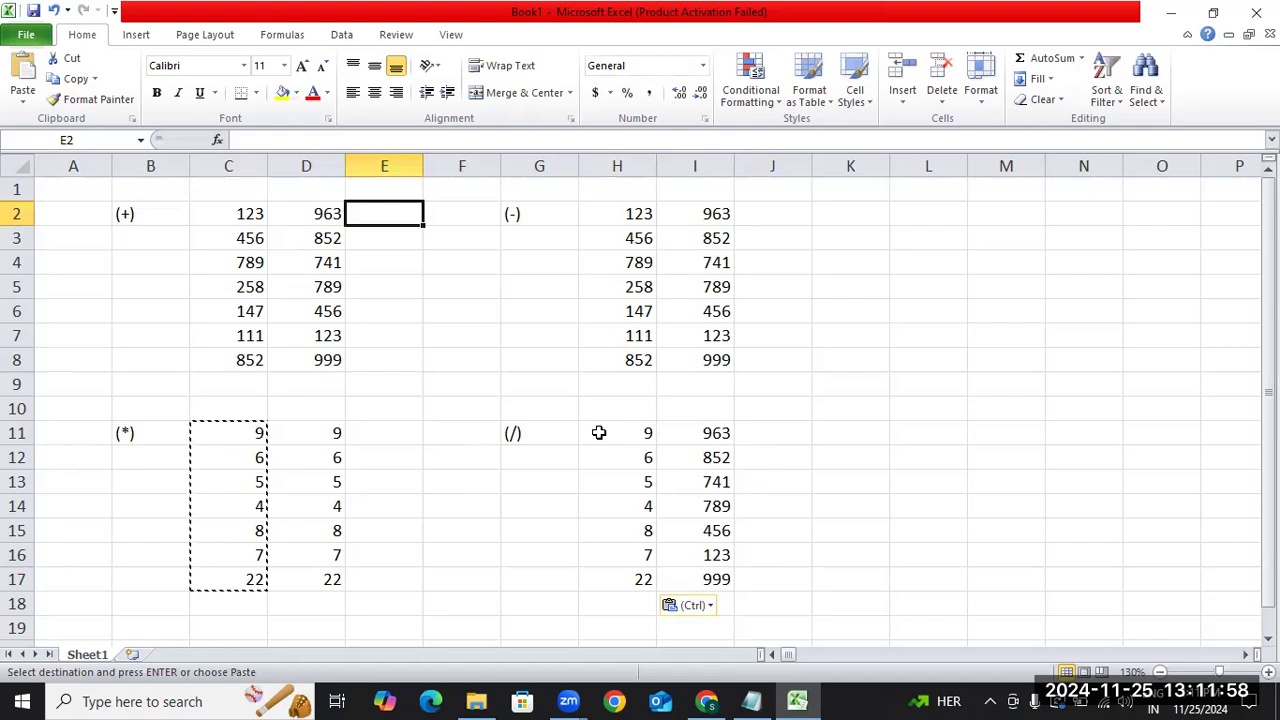
pyautogui.write('=')
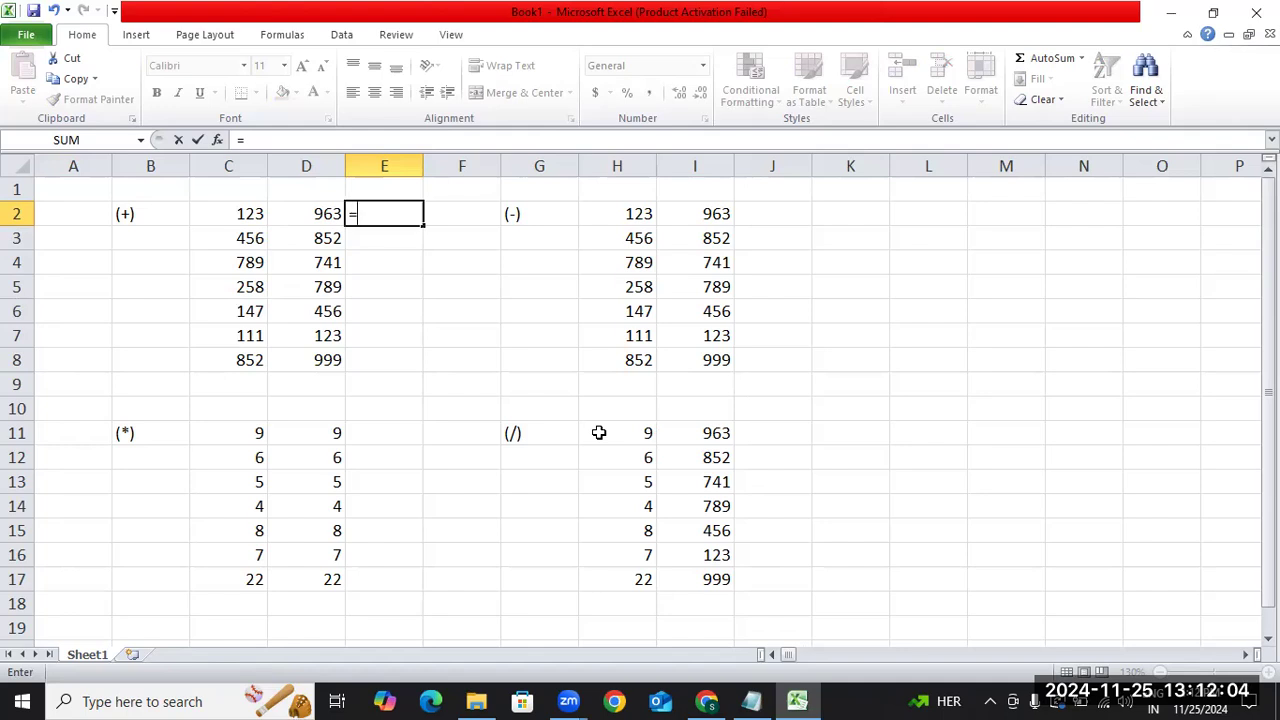
pyautogui.press('Left')
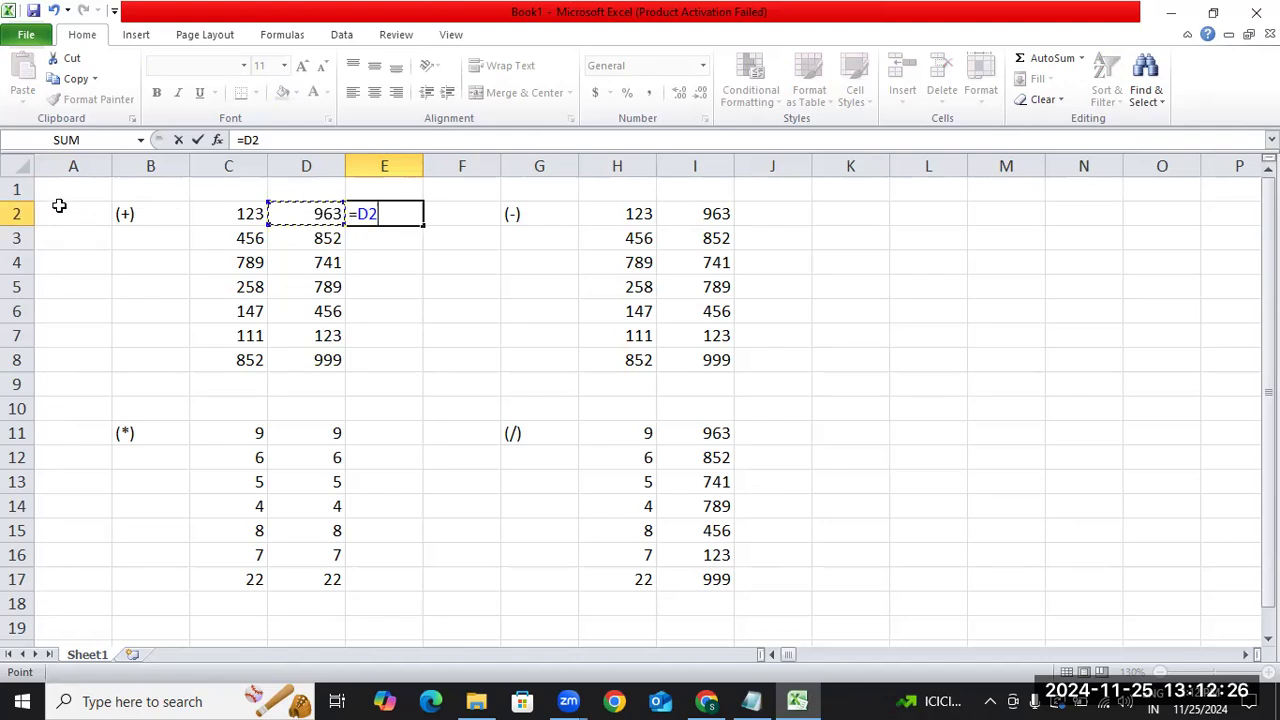
pyautogui.write('+')
pyautogui.press('Left')
pyautogui.press('Left')
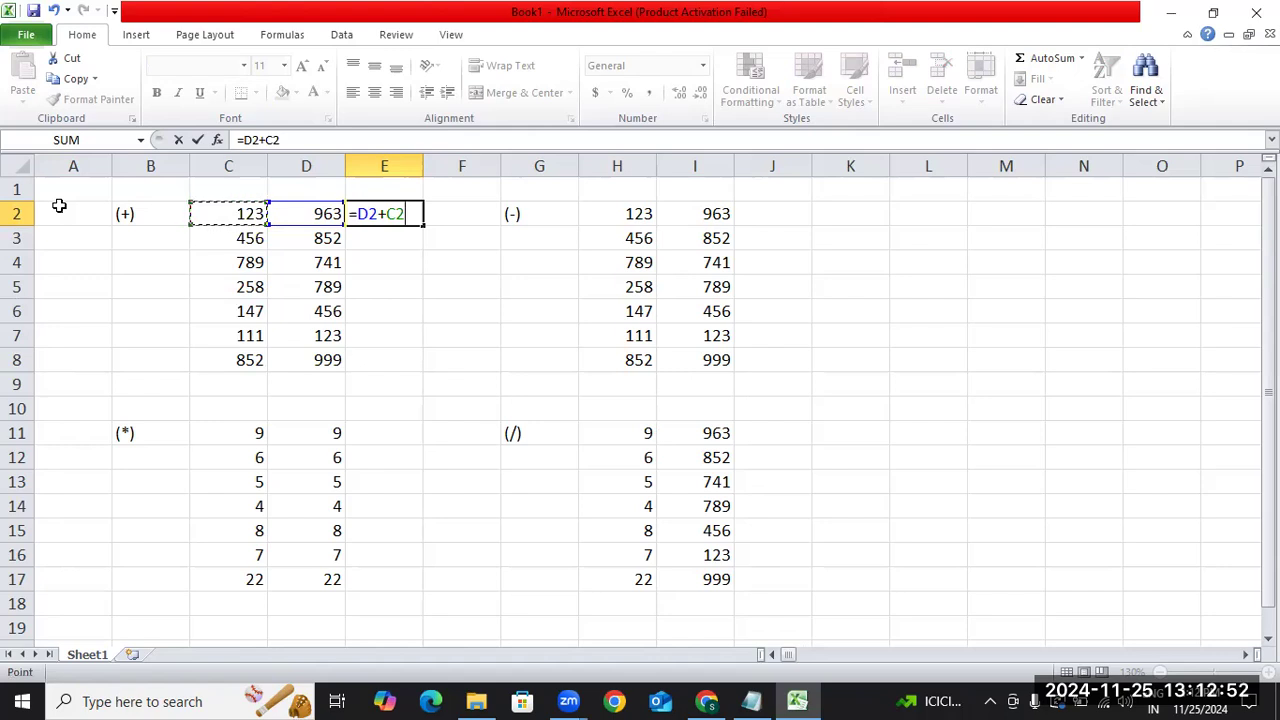
pyautogui.press('Return')
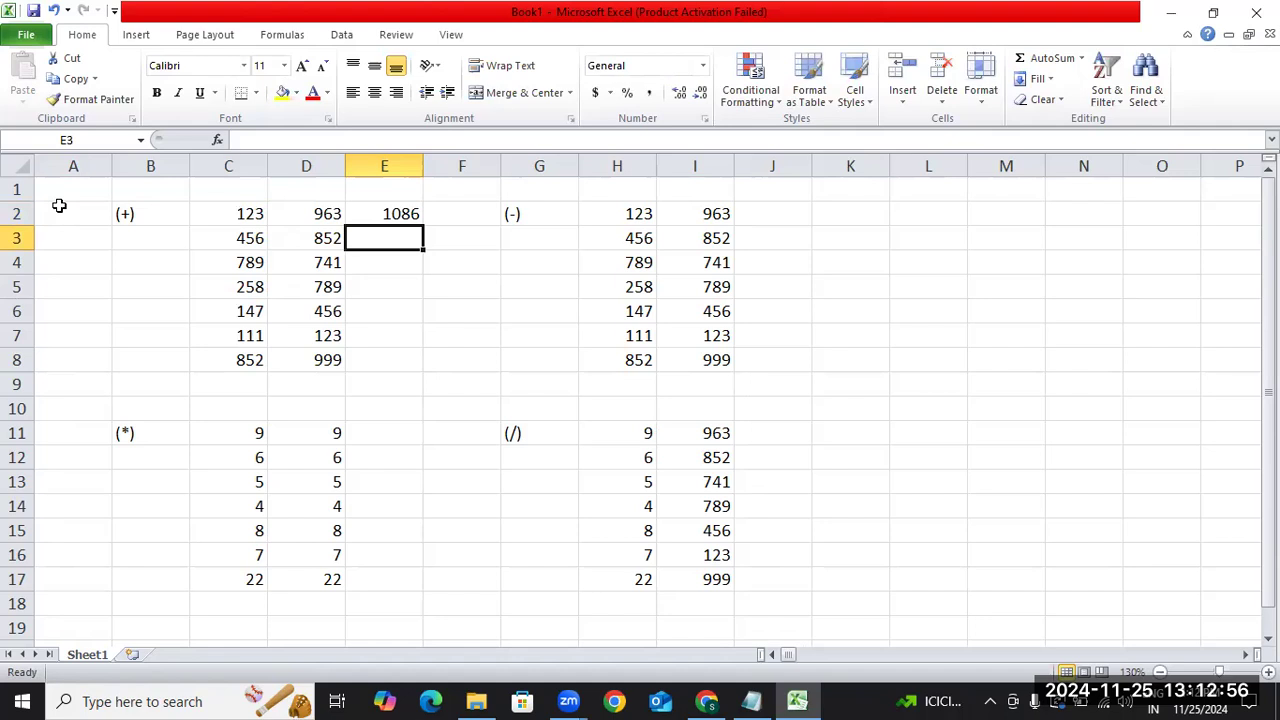
# Enter the addition formula =D3+C3 in cell E3 for the second row of the "(+)" block.
pyautogui.write('=')
pyautogui.press('Left')
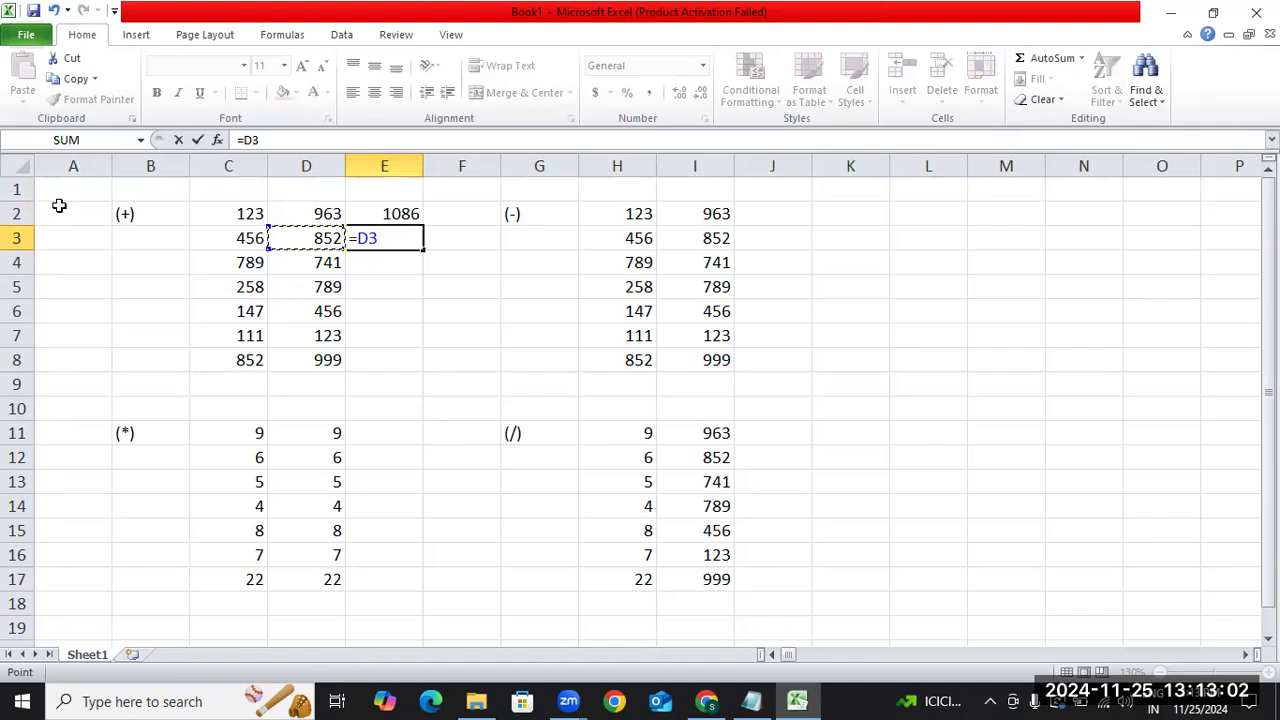
pyautogui.write('+')
pyautogui.press('Left')
pyautogui.press('Left')
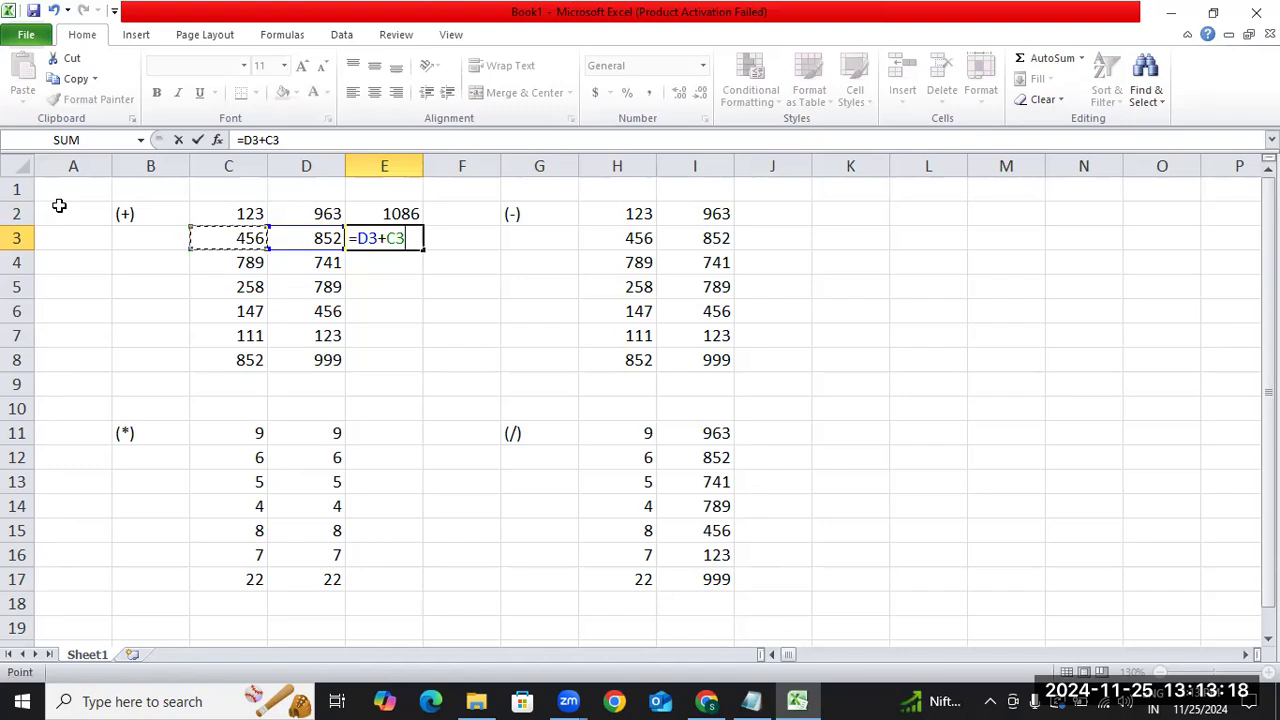
pyautogui.press('Return')
# Enter the subtraction formula =I2-H2 in cell J2, beside the first row of the "(-)" block.
pyautogui.press('Right')
pyautogui.press('Right')
pyautogui.press('Right')
pyautogui.press('Right')
pyautogui.press('Right')
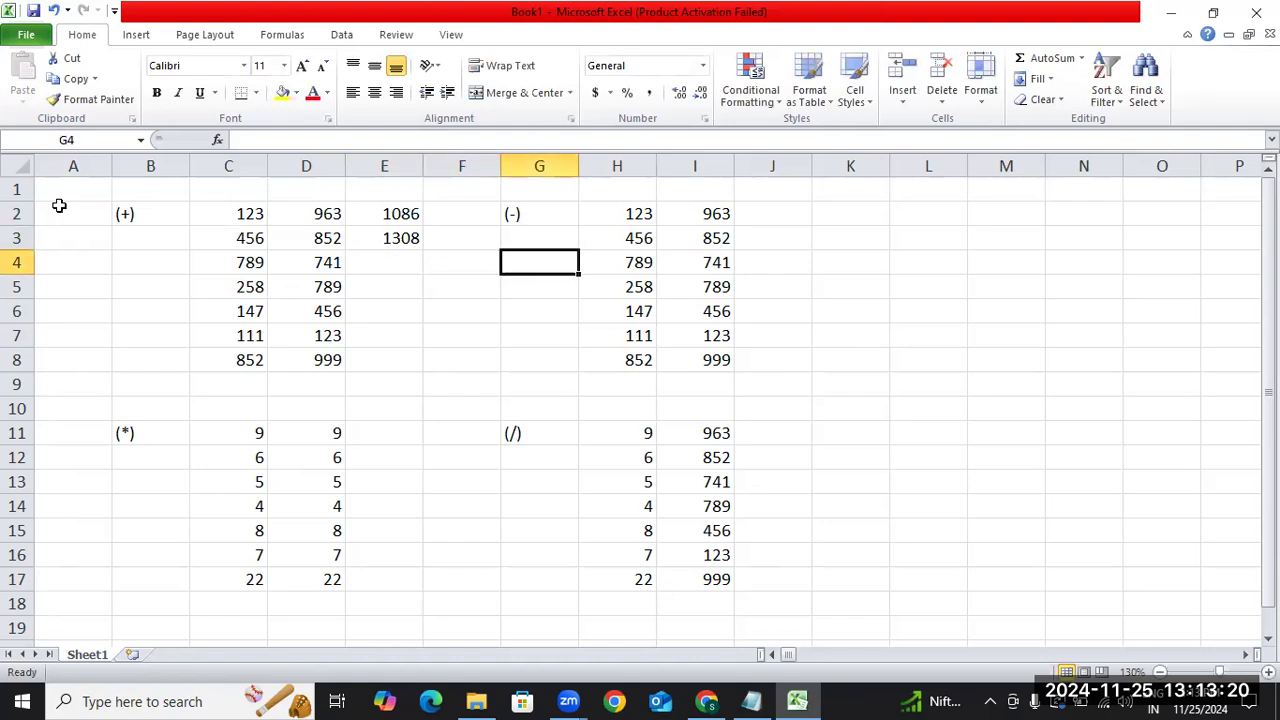
pyautogui.press('Up')
pyautogui.press('Up')
pyautogui.write('=')
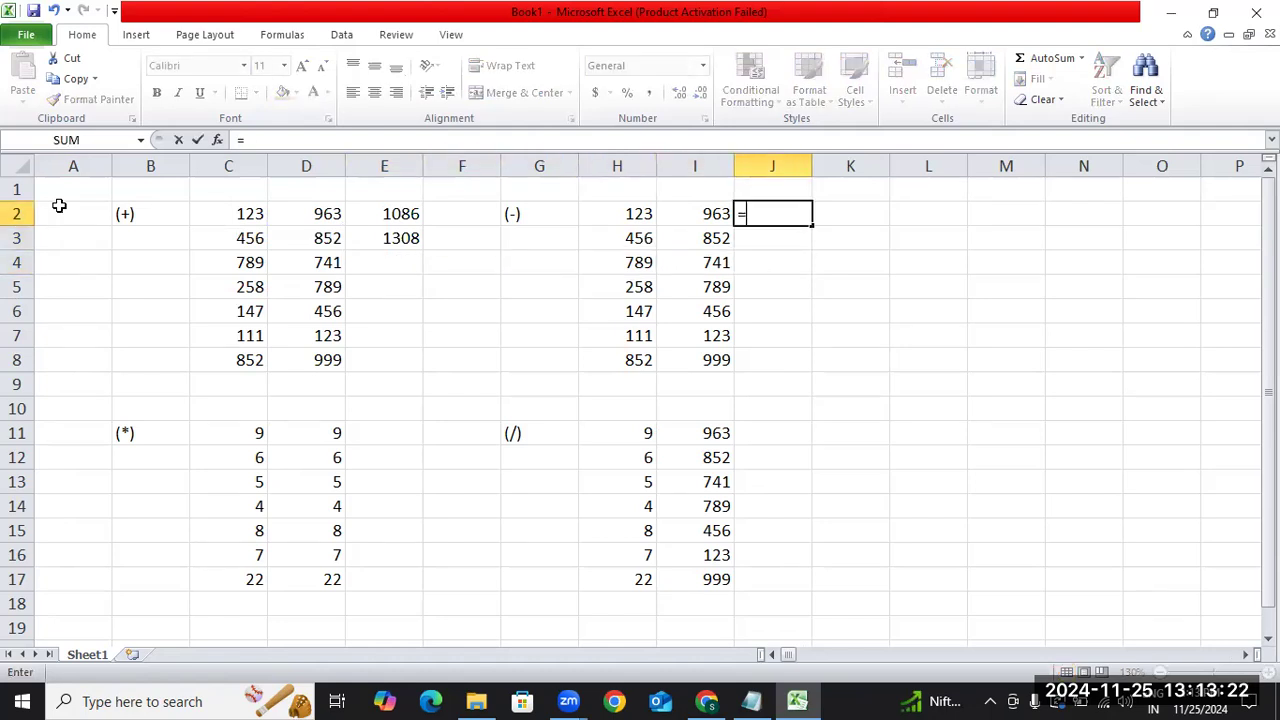
pyautogui.press('Left')
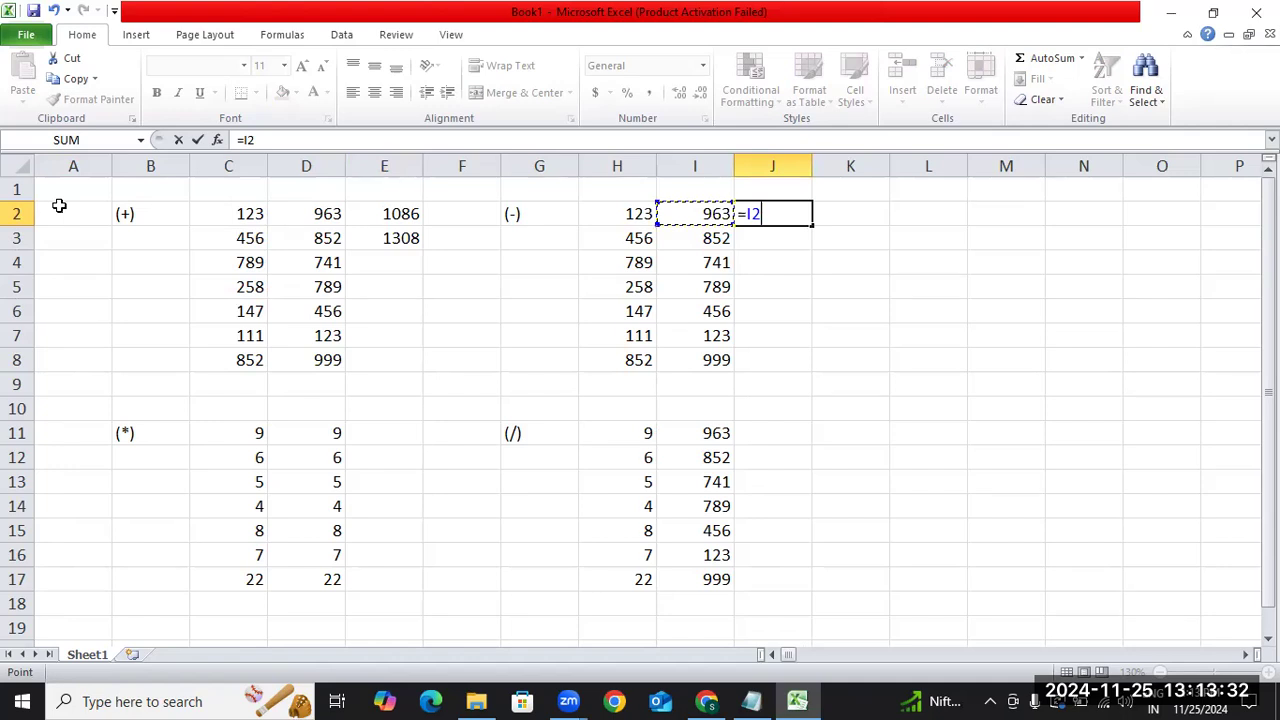
pyautogui.write('-')
pyautogui.press('Left')
pyautogui.press('Left')
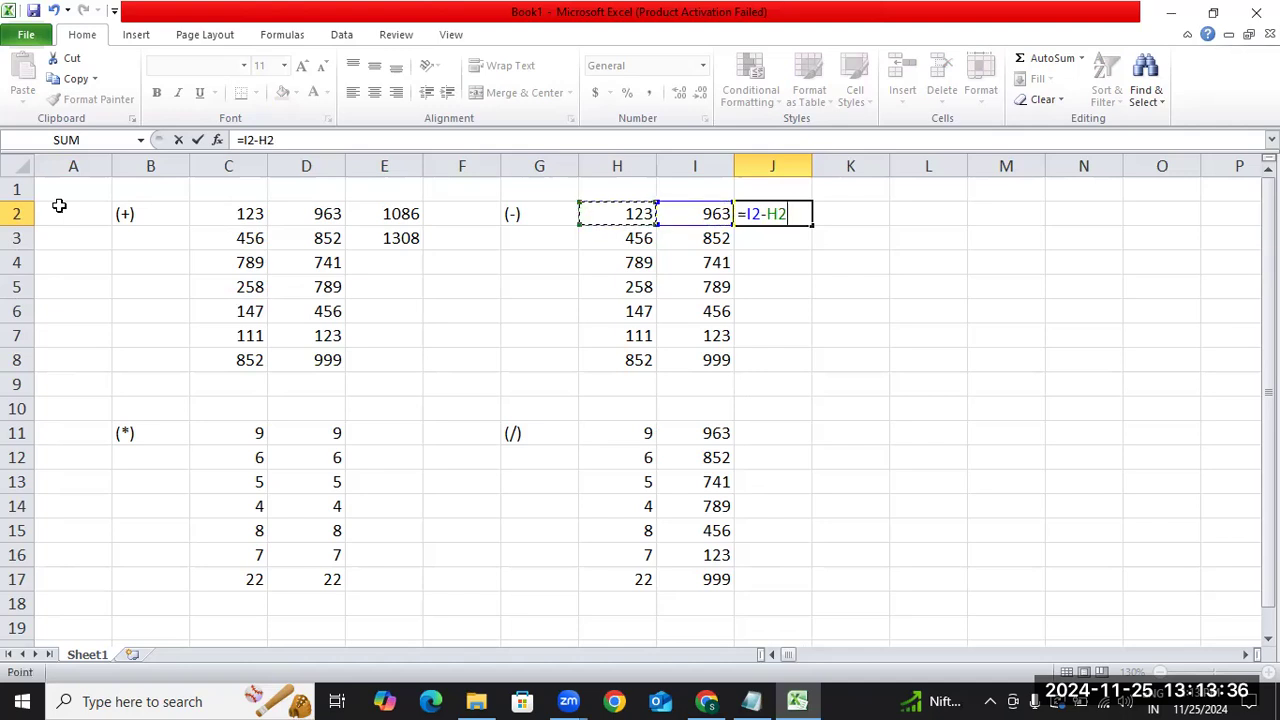
pyautogui.press('Return')
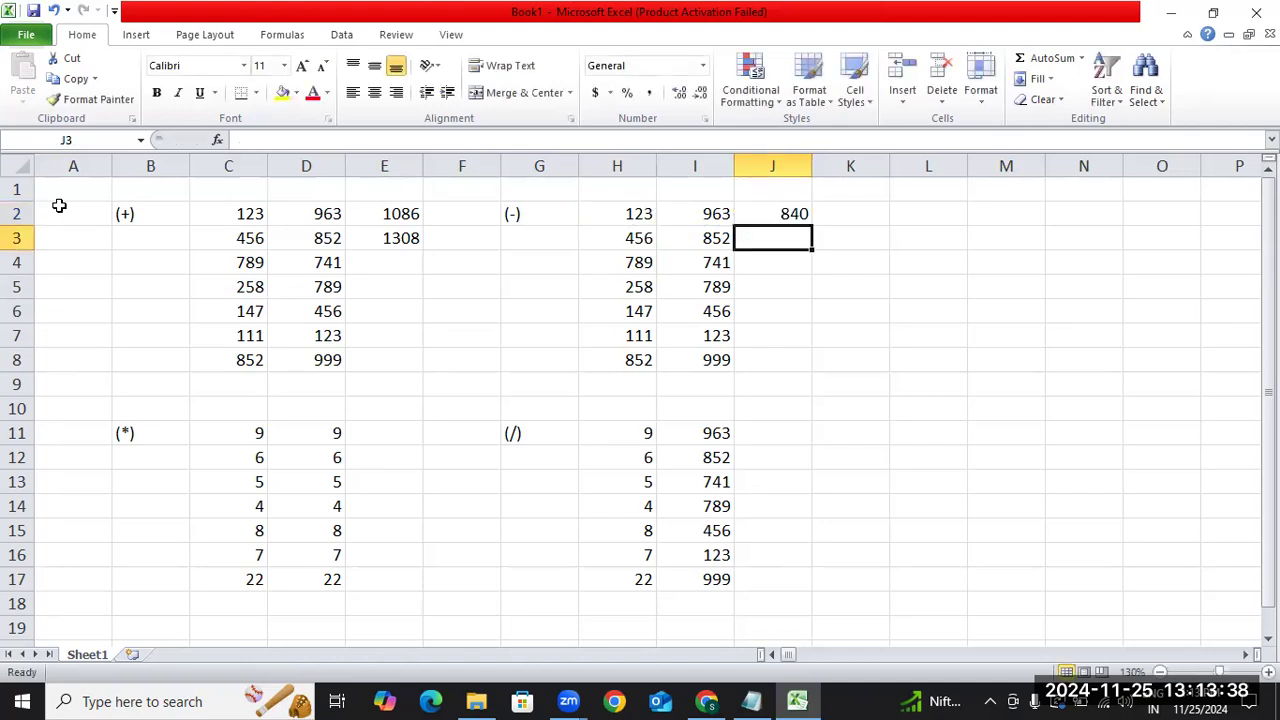
# Enter the division formula =I11/H11 in cell J11, beside the first row of the "(/)" block.
pyautogui.press('Down')
pyautogui.press('Down')
pyautogui.press('Down')
pyautogui.press('Down')
pyautogui.press('Down')
pyautogui.press('Down')
pyautogui.press('Down')
pyautogui.press('Down')
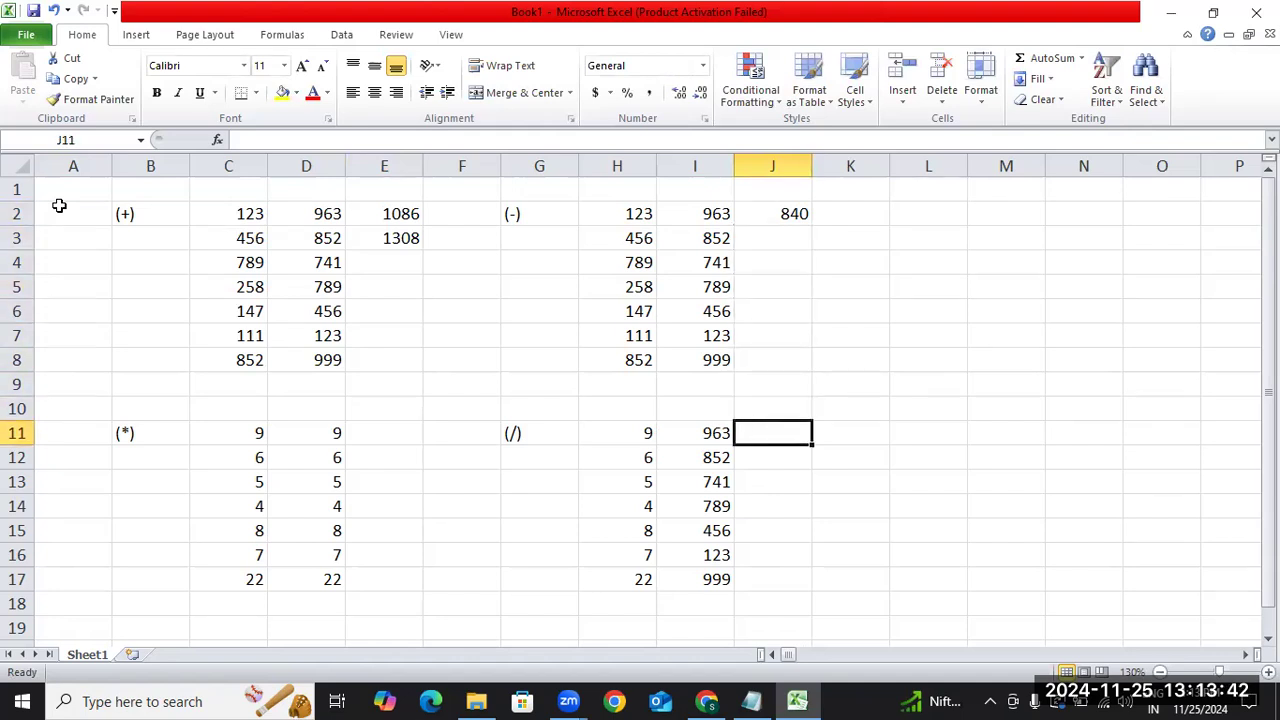
pyautogui.write('=')
pyautogui.press('Left')
pyautogui.write('/')
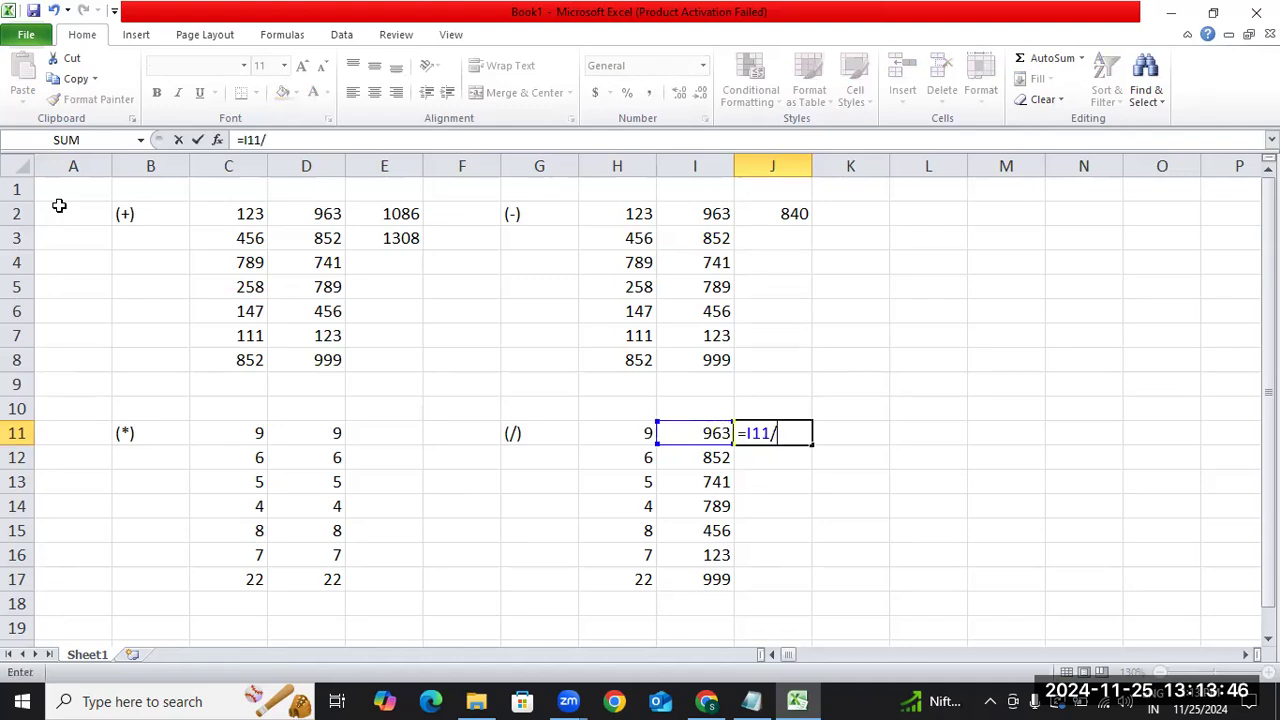
pyautogui.press('Left')
pyautogui.press('Left')
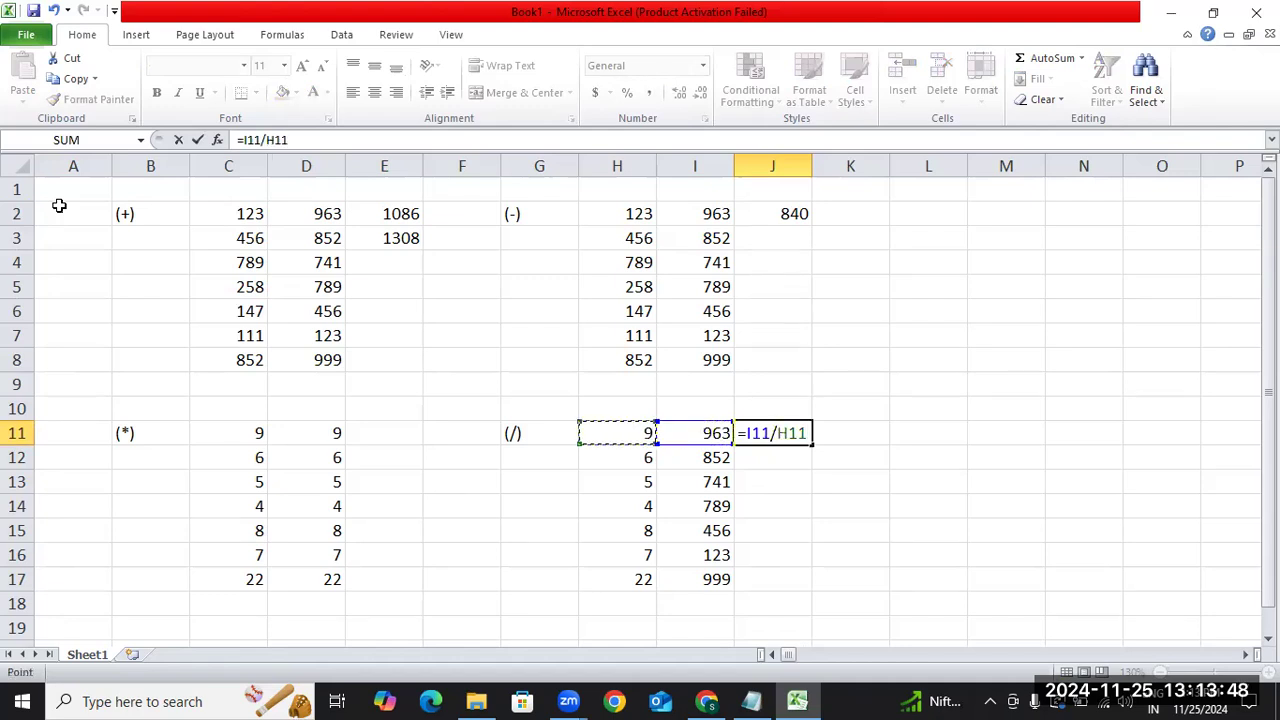
pyautogui.press('Return')
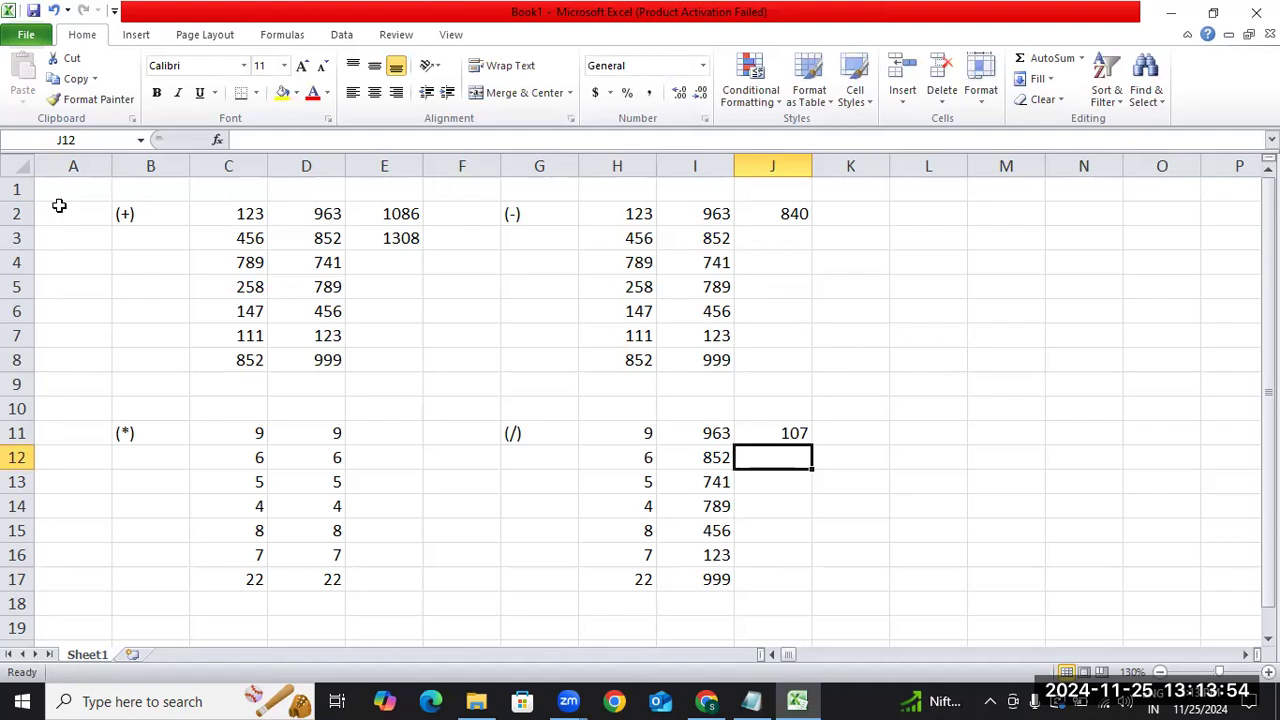
# Enter the multiplication formula =D11*C11 in cell E11, beside the first row of the "(*)" block.
pyautogui.press('Left')
pyautogui.press('Left')
pyautogui.press('Left')
pyautogui.press('Left')
pyautogui.press('Left')
pyautogui.press('Up')
pyautogui.write('=')
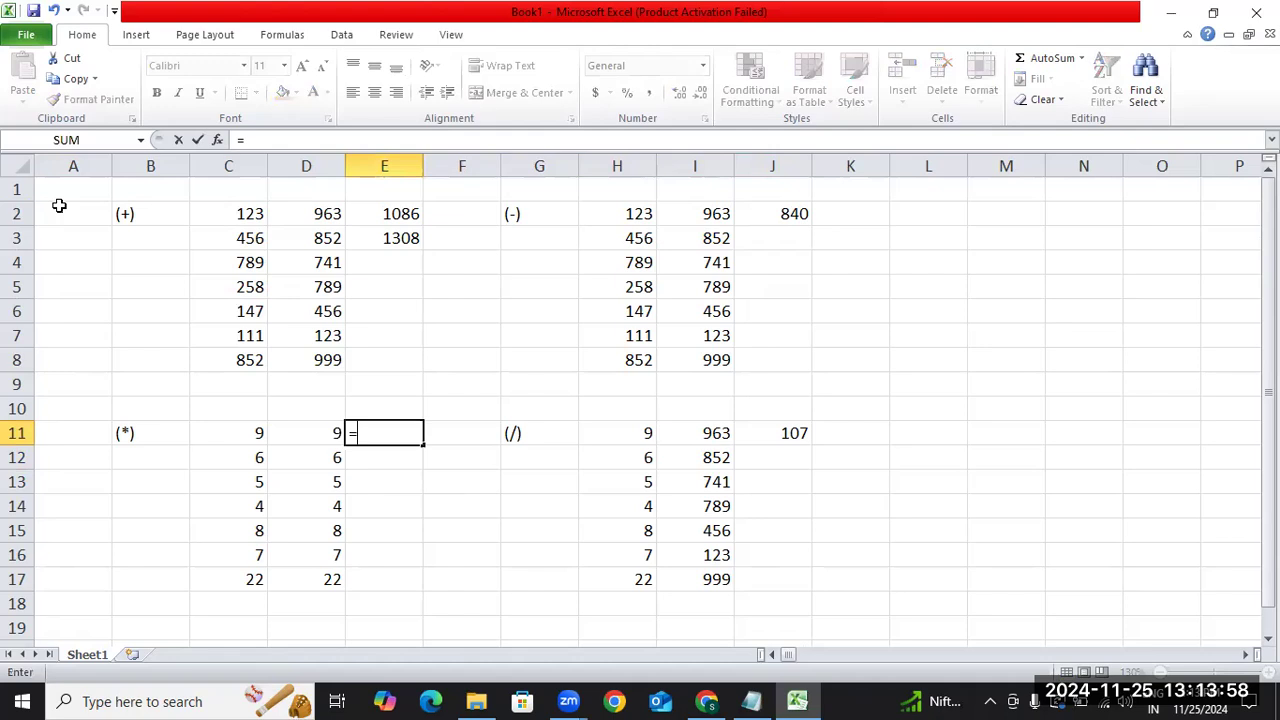
pyautogui.press('Left')
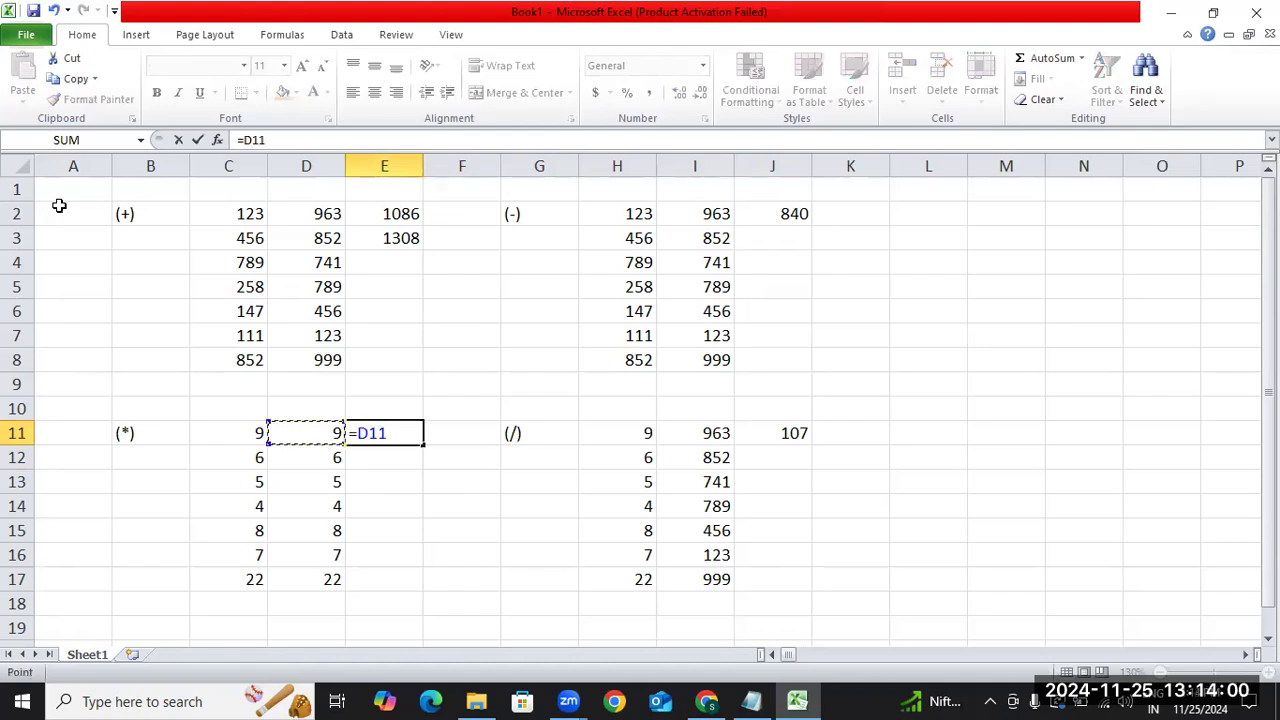
pyautogui.write('*')
pyautogui.press('Left')
pyautogui.press('Left')
pyautogui.press('Return')
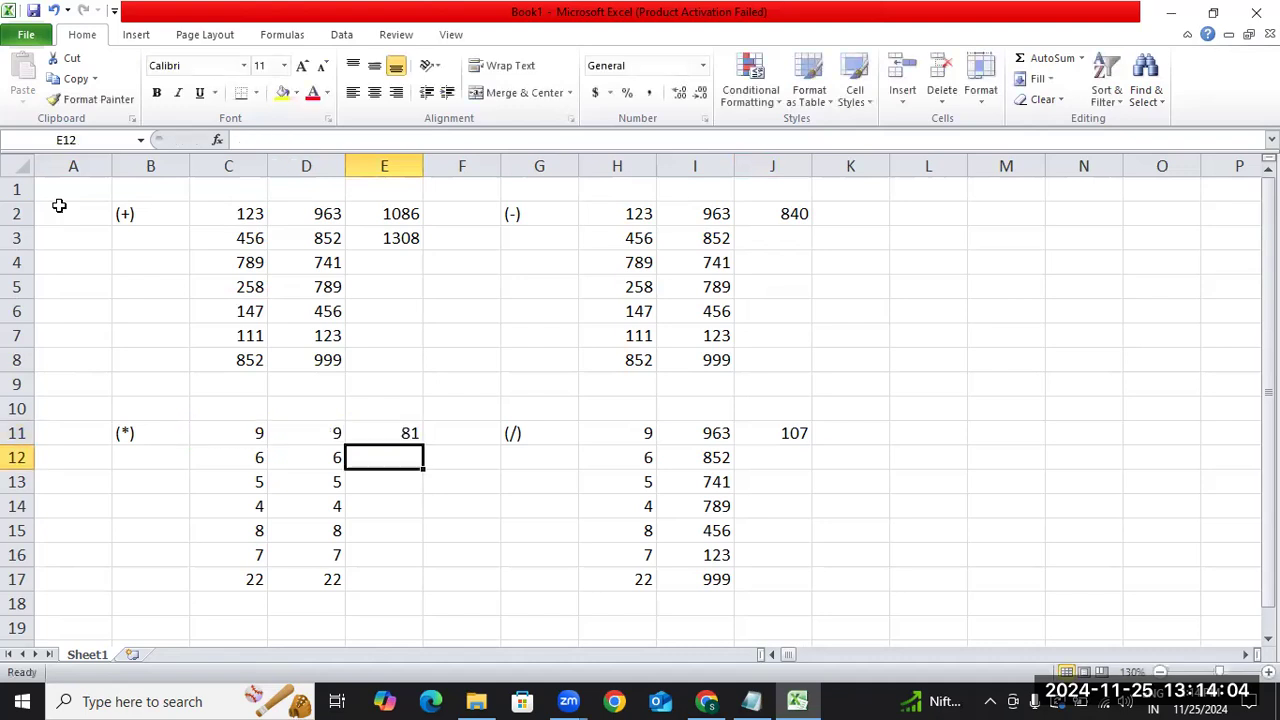
# Fill the addition formula from cell E2 down through E8 for every row of the "(+)" block.
pyautogui.press('Up')
pyautogui.press('Up')
pyautogui.press('Up')
pyautogui.press('Up')
pyautogui.press('Up')
pyautogui.press('Up')
pyautogui.press('Up')
pyautogui.press('Up')
pyautogui.press('Up')
pyautogui.press('Up')
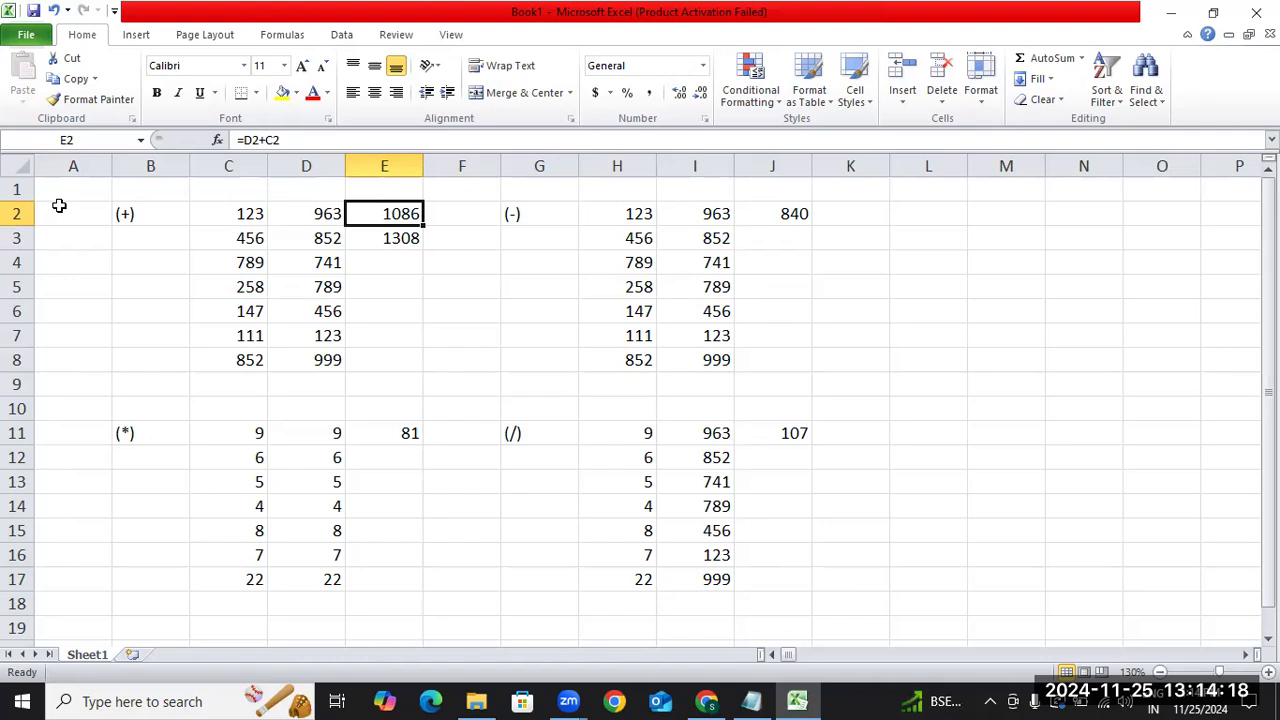
pyautogui.hotkey('shift', 'Down')
pyautogui.hotkey('shift', 'Down')
pyautogui.hotkey('shift', 'Down')
pyautogui.hotkey('shift', 'Down')
pyautogui.hotkey('shift', 'Down')
pyautogui.hotkey('shift', 'Down')
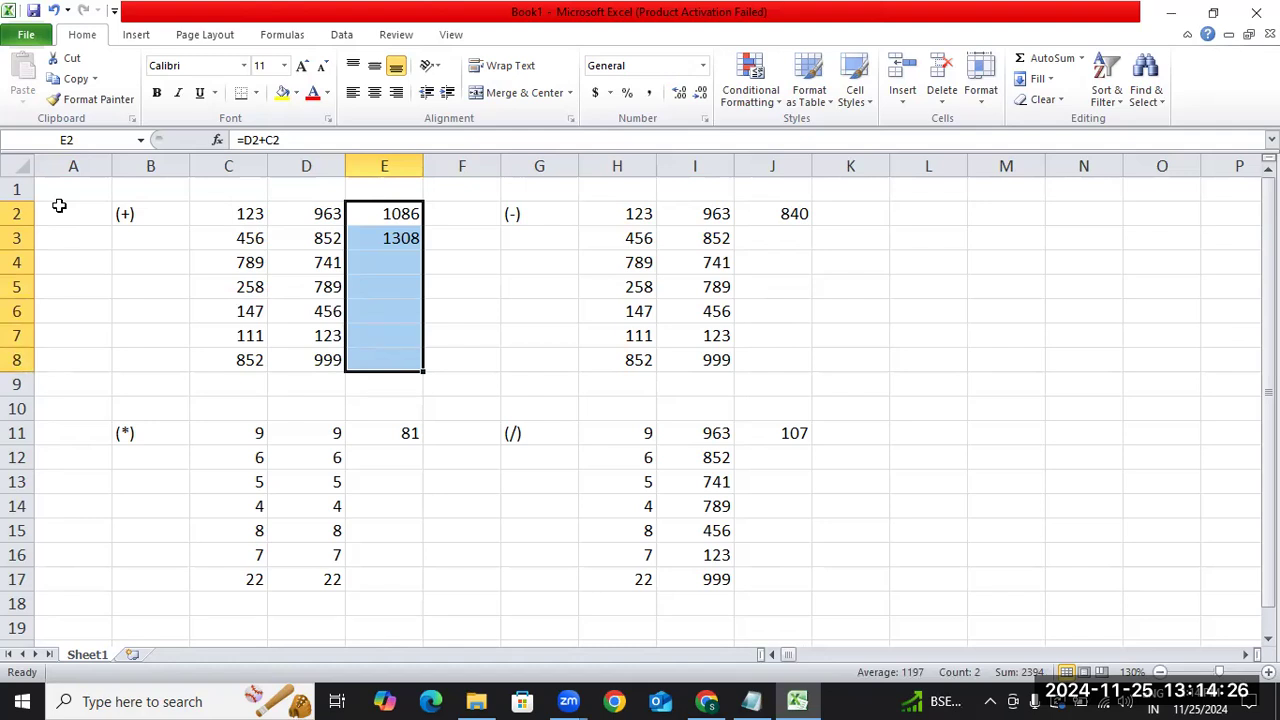
pyautogui.hotkey('ctrl', 'd')
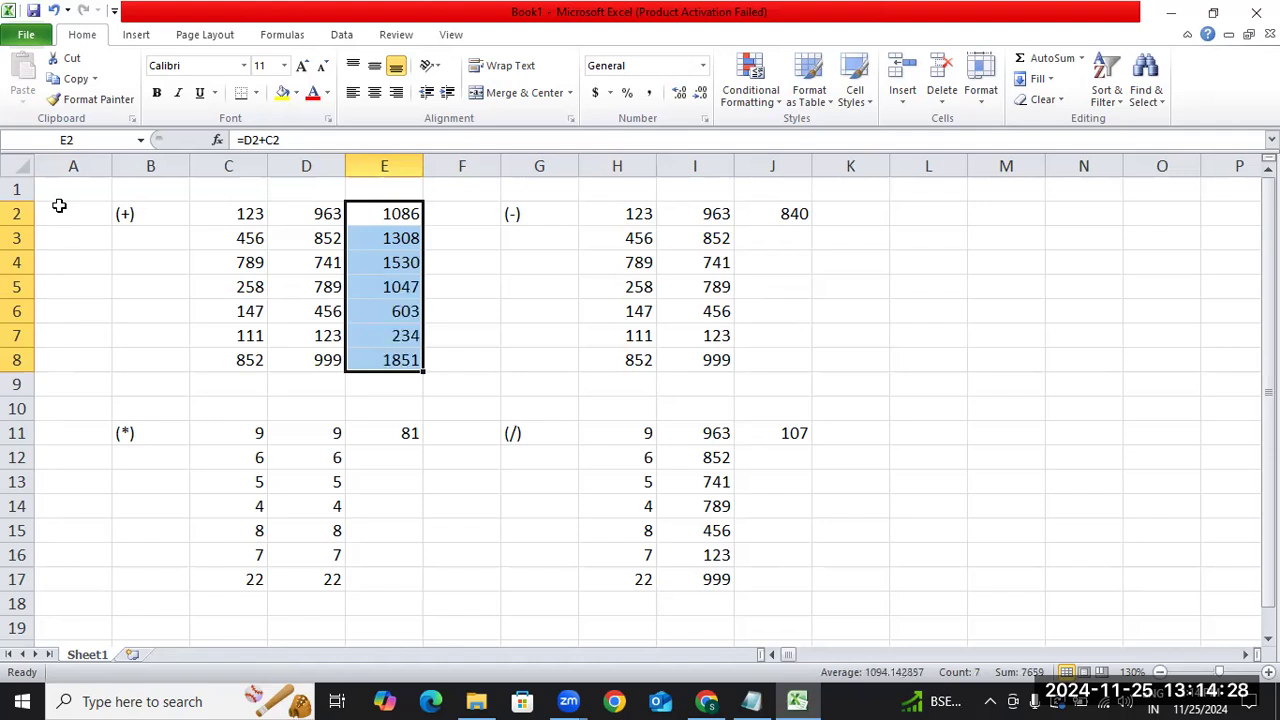
# Re-enter the subtraction formula =I2-H2 in cell J2 and reselect that cell.
pyautogui.press('Right')
pyautogui.press('Right')
pyautogui.press('Right')
pyautogui.press('Right')
pyautogui.press('Right')
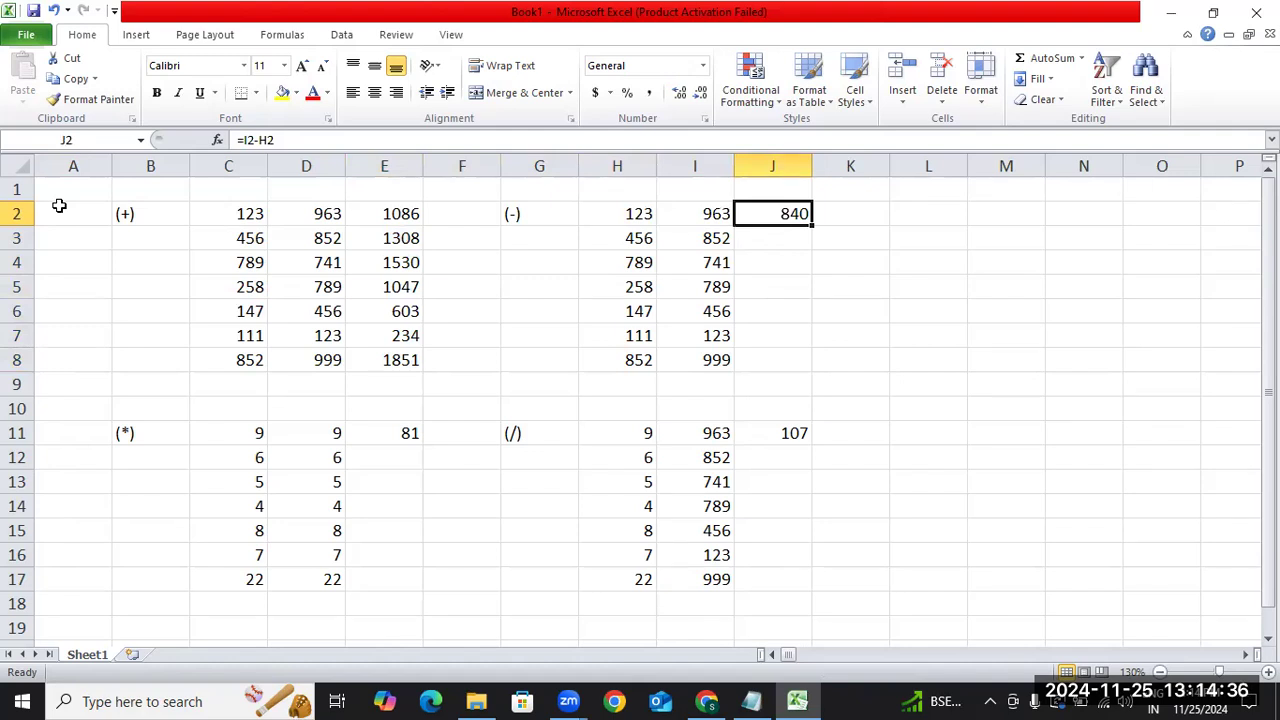
pyautogui.write('=')
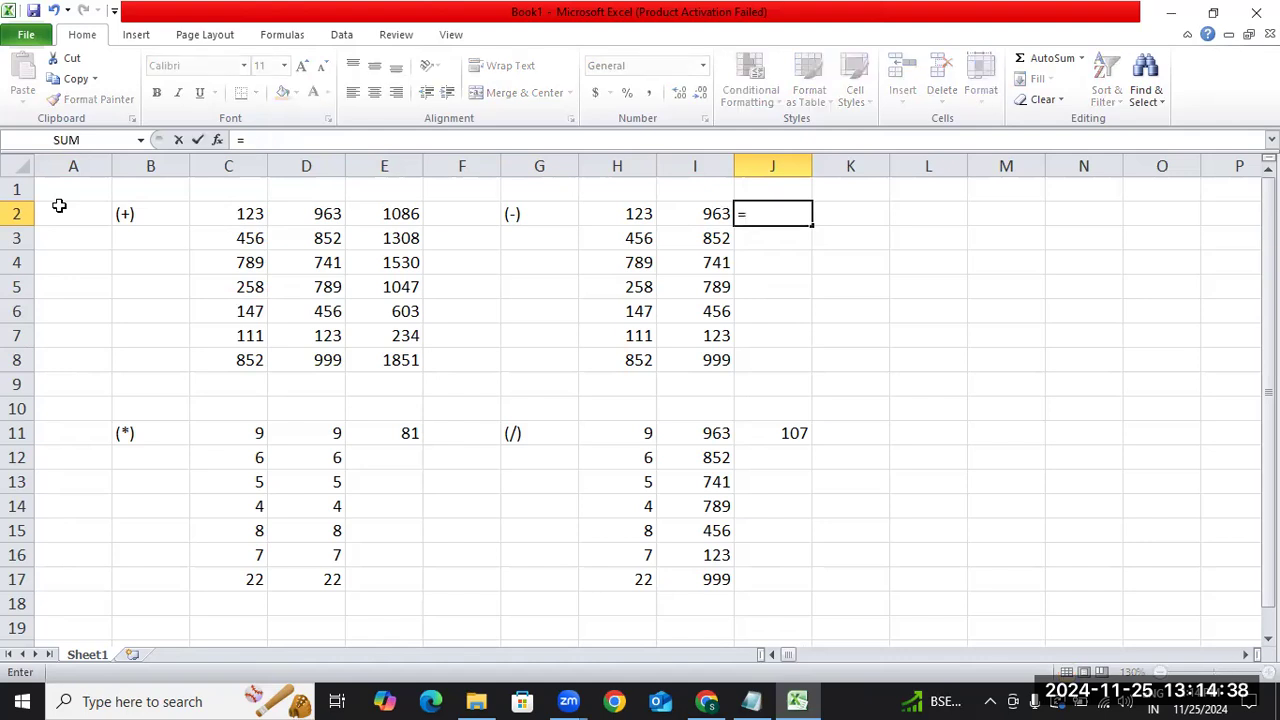
pyautogui.write('I2-H2')
pyautogui.press('Return')
pyautogui.press('Up')
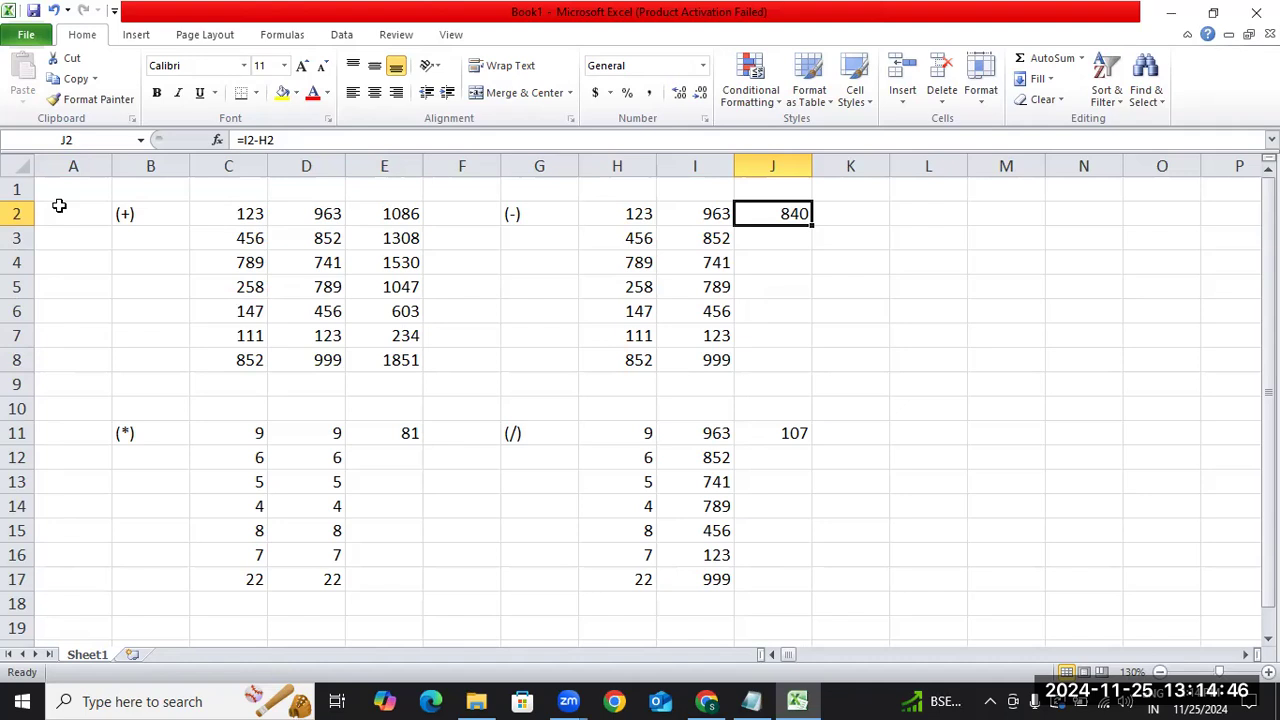
# Fill the subtraction formula from cell J2 down through J8 for every row of the "(-)" block.
pyautogui.hotkey('shift', 'Down')
pyautogui.hotkey('shift', 'Down')
pyautogui.hotkey('shift', 'Down')
pyautogui.hotkey('shift', 'Down')
pyautogui.hotkey('shift', 'Down')
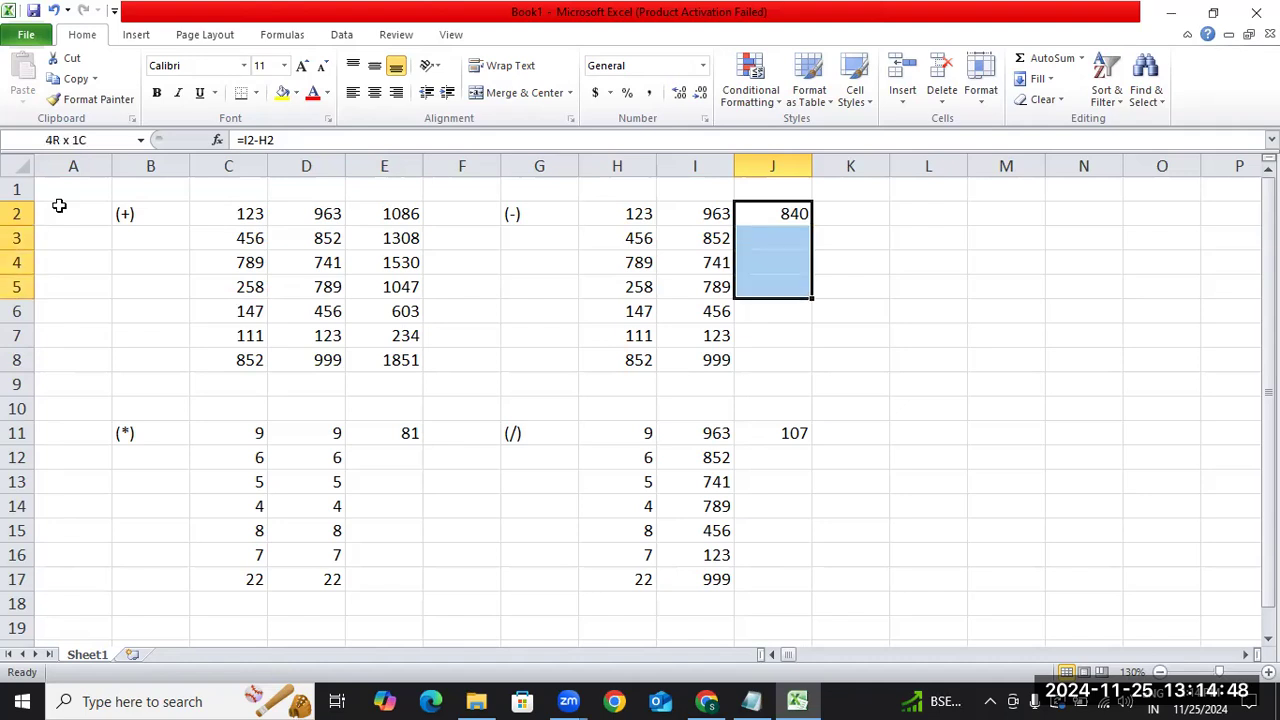
pyautogui.hotkey('shift', 'Down')
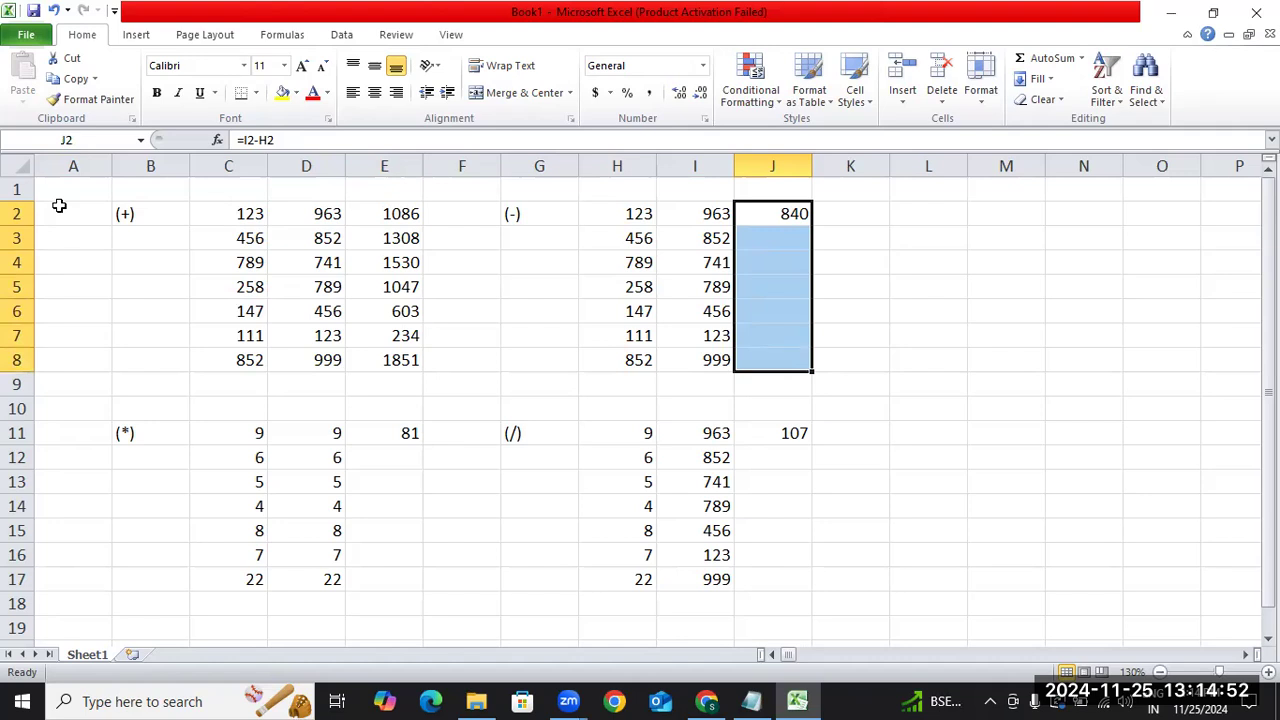
pyautogui.hotkey('ctrl', 'd')
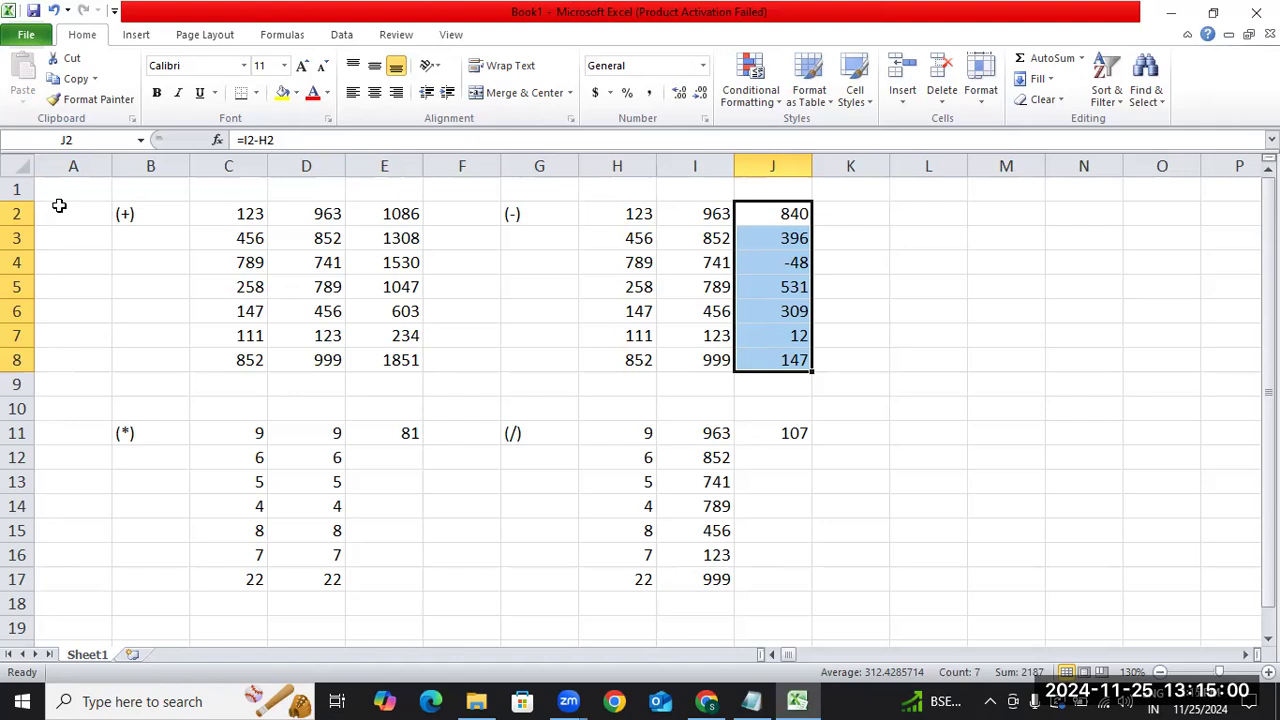
# Fill the multiplication formula from cell E11 down through E17 for every row of the "(*)" block.
pyautogui.press('Left')
pyautogui.press('Left')
pyautogui.press('Left')
pyautogui.press('Left')
pyautogui.press('Left')
pyautogui.press('Down')
pyautogui.press('Down')
pyautogui.press('Down')
pyautogui.press('Down')
pyautogui.press('Down')
pyautogui.press('Down')
pyautogui.press('Down')
pyautogui.press('Down')
pyautogui.press('Down')
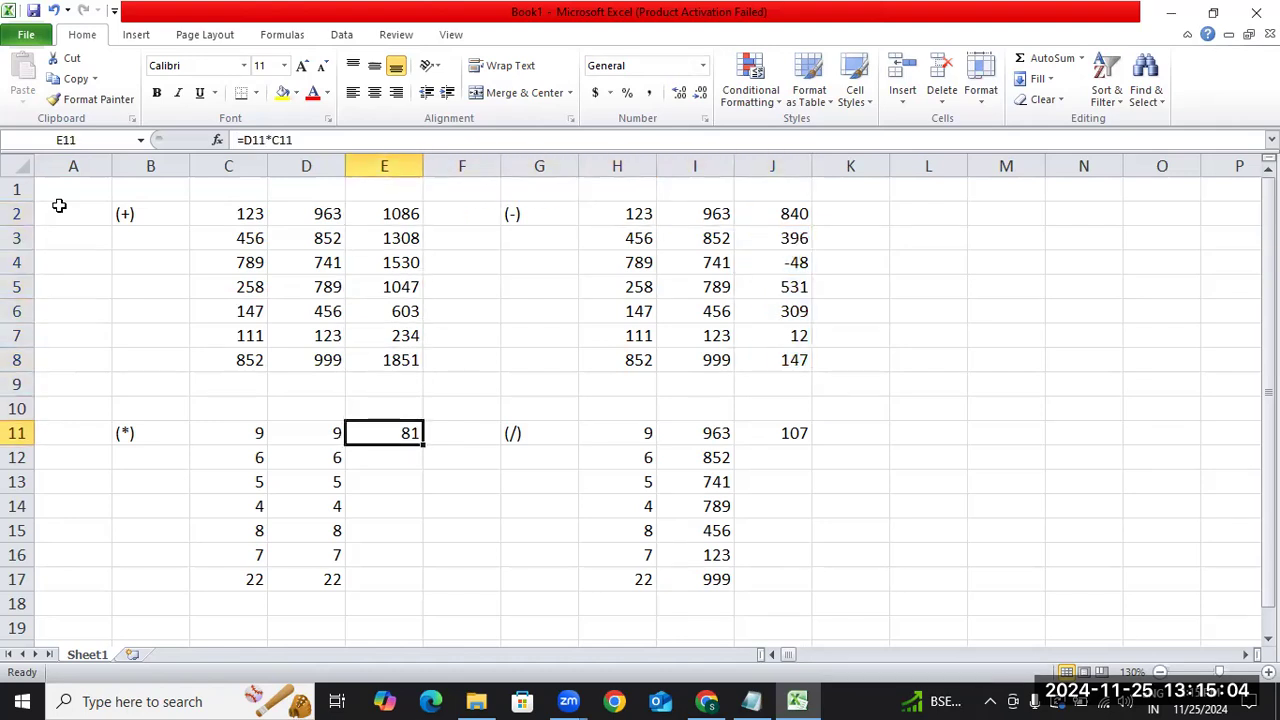
pyautogui.hotkey('shift', 'Down')
pyautogui.hotkey('shift', 'Down')
pyautogui.hotkey('shift', 'Down')
pyautogui.hotkey('shift', 'Down')
pyautogui.hotkey('shift', 'Down')
pyautogui.hotkey('shift', 'Down')
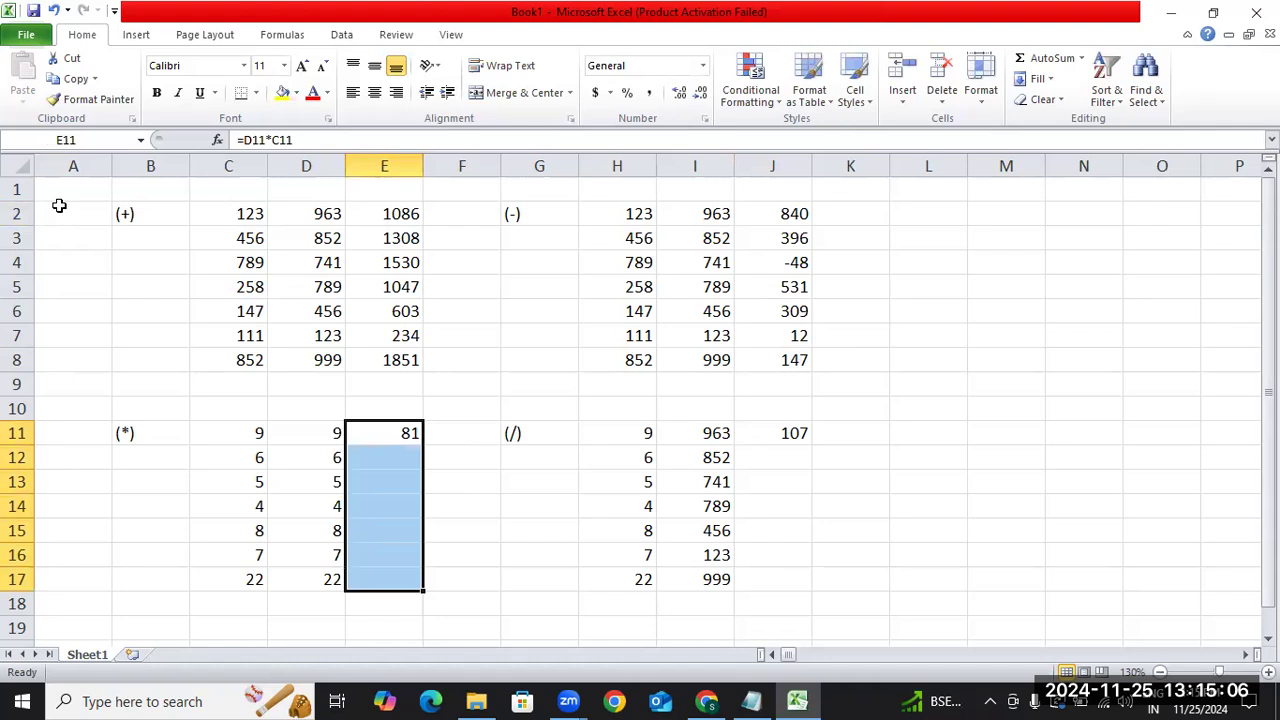
pyautogui.hotkey('ctrl', 'd')
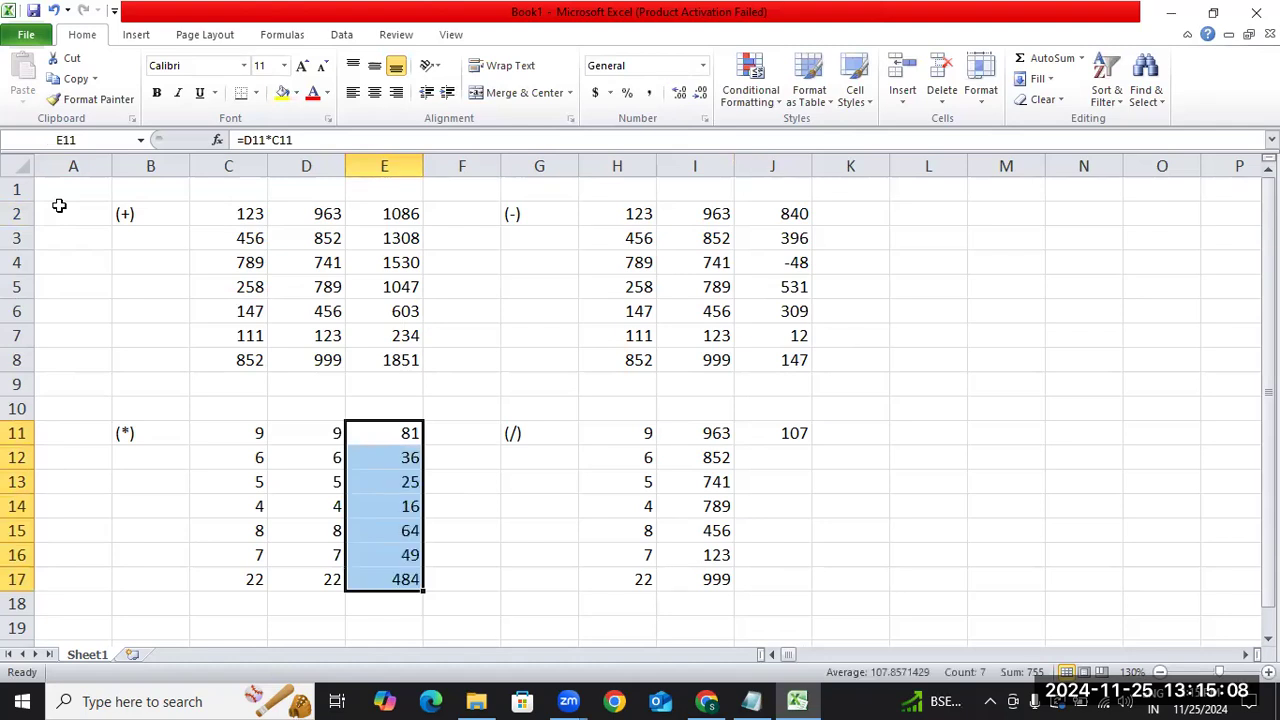
# Fill the division formula from cell J11 down through J17 for every row of the "(/)" block.
pyautogui.press('Right')
pyautogui.press('Right')
pyautogui.press('Right')
pyautogui.press('Right')
pyautogui.press('Right')
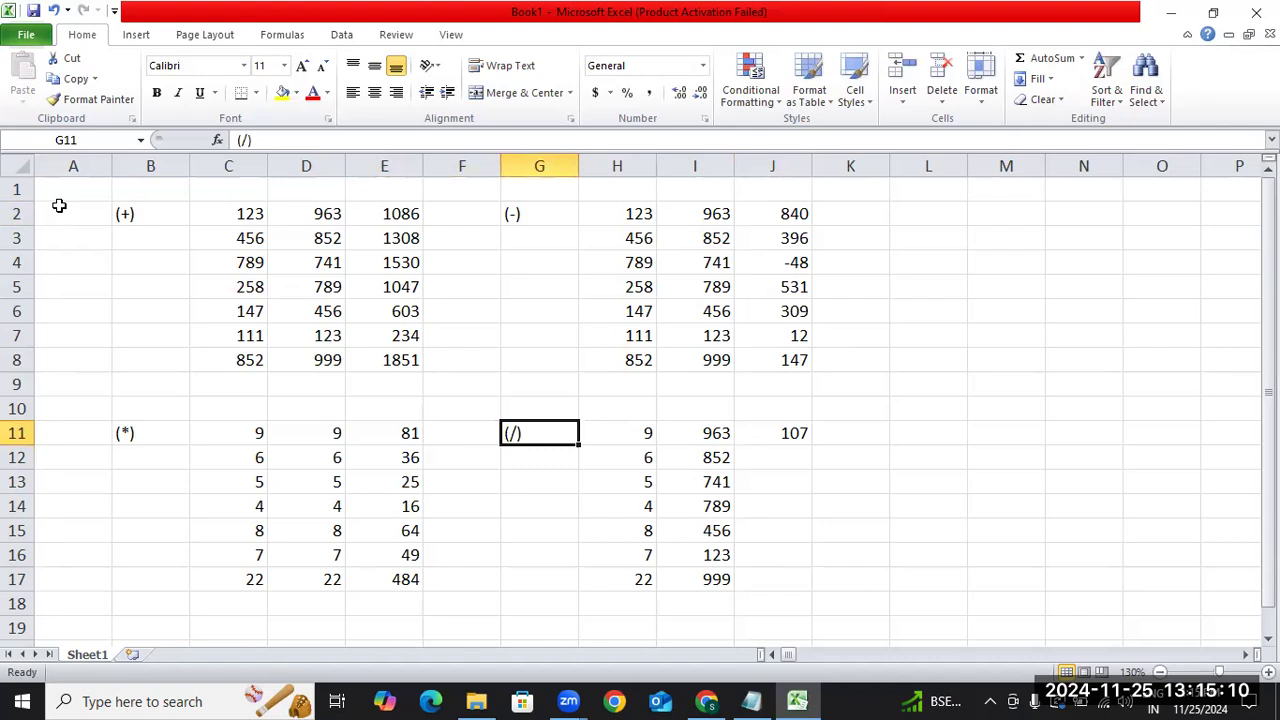
pyautogui.hotkey('shift', 'Down')
pyautogui.hotkey('shift', 'Down')
pyautogui.hotkey('shift', 'Down')
pyautogui.hotkey('shift', 'Down')
pyautogui.hotkey('shift', 'Down')
pyautogui.hotkey('shift', 'Down')
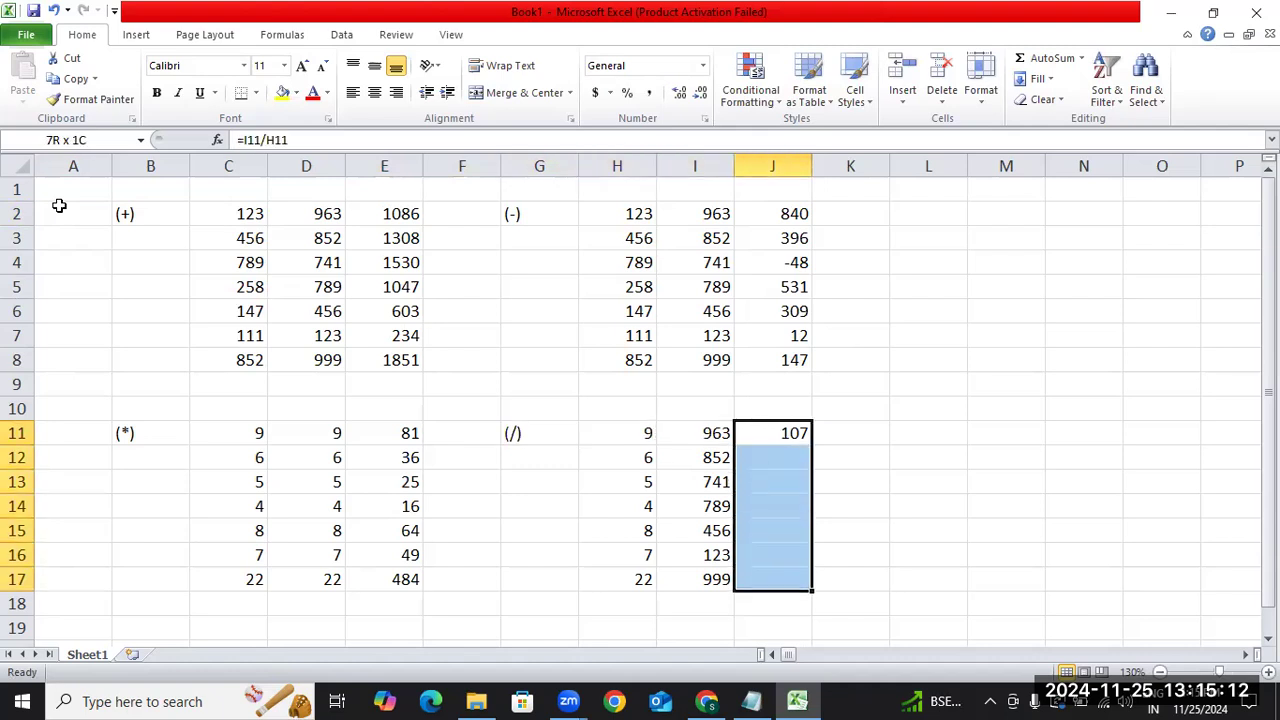
pyautogui.hotkey('ctrl', 'd')
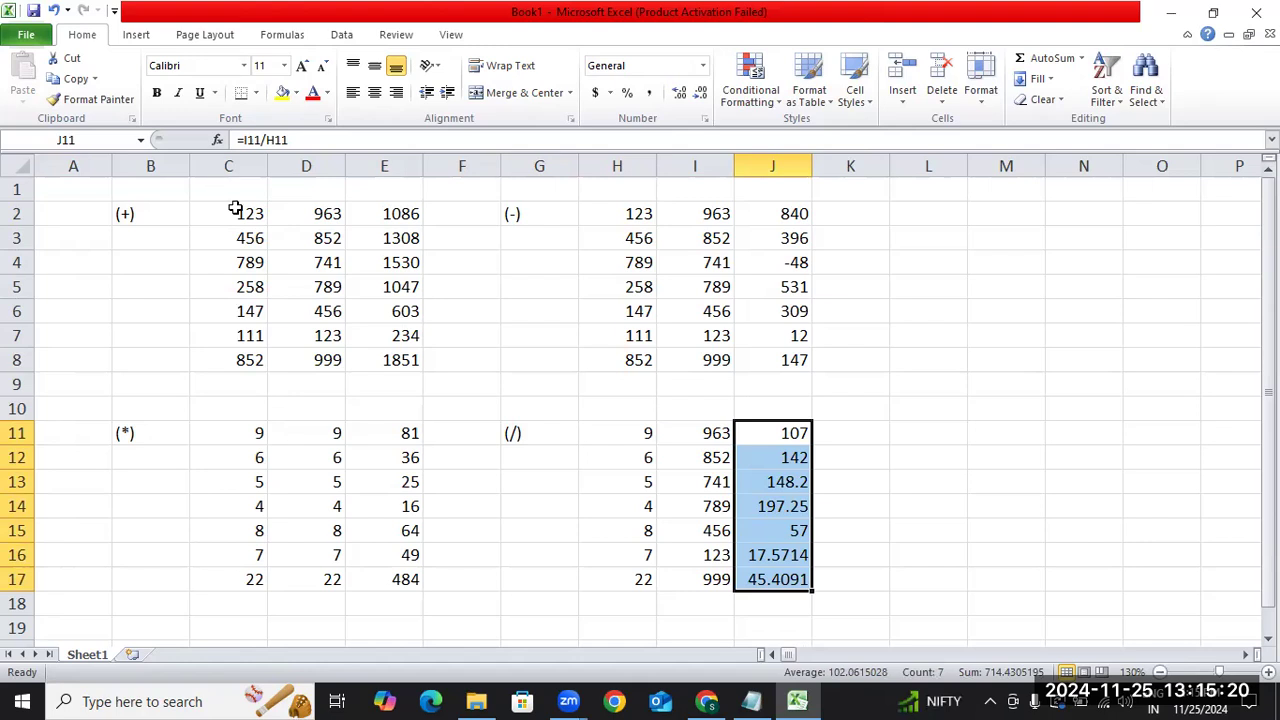
# Add a new worksheet and merge and center the range A1:R3 into one title cell.
pyautogui.click(138, 656)
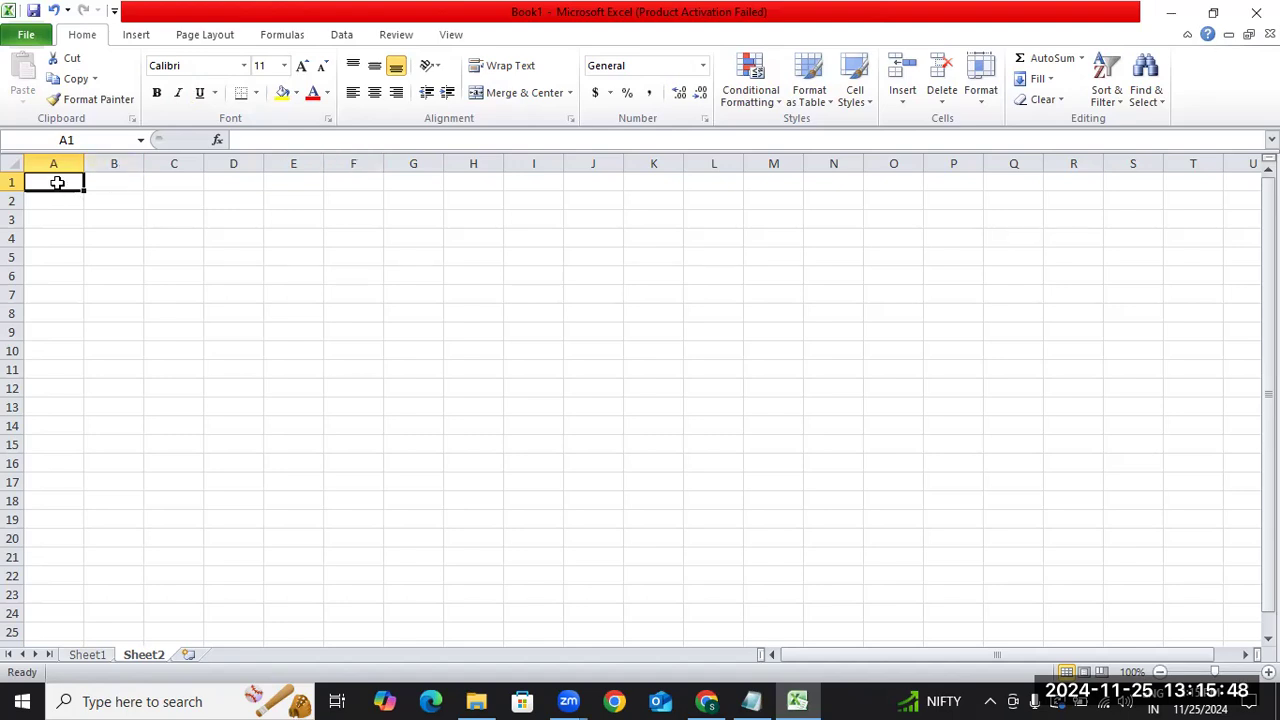
pyautogui.moveTo(57, 186); pyautogui.dragTo(1064, 216)
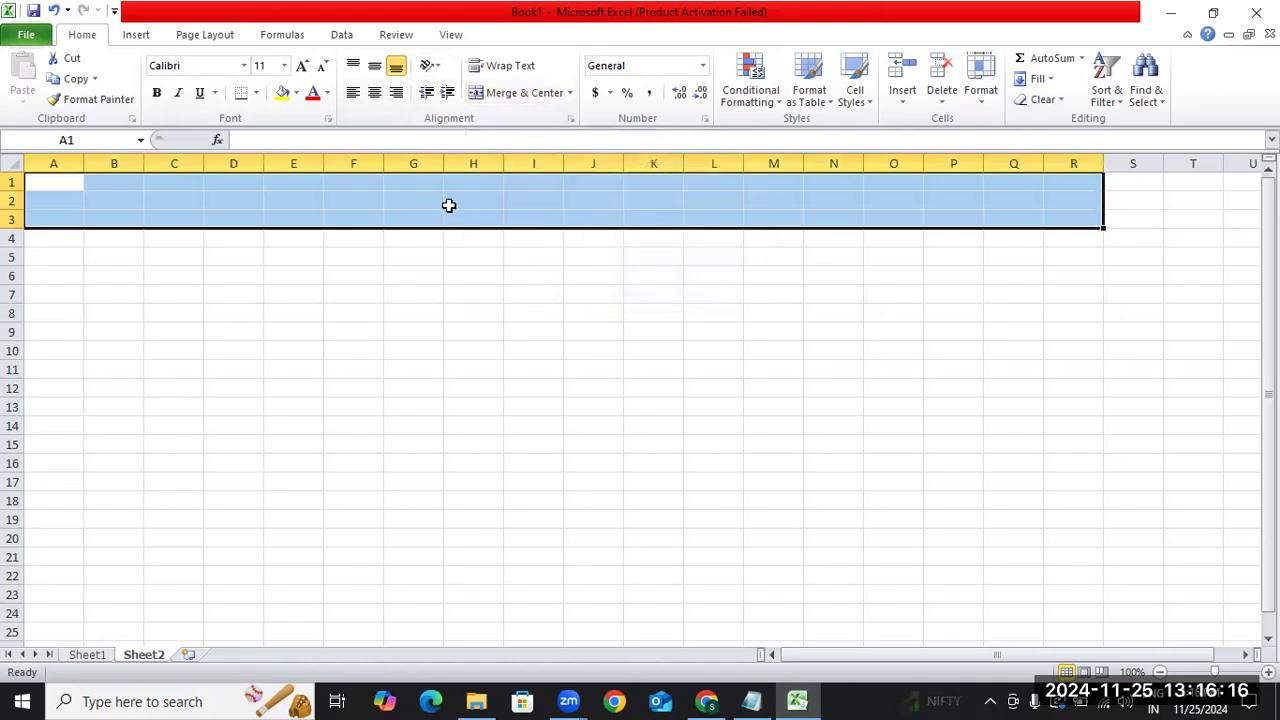
pyautogui.press('alt')
pyautogui.press('h')
pyautogui.press('m')
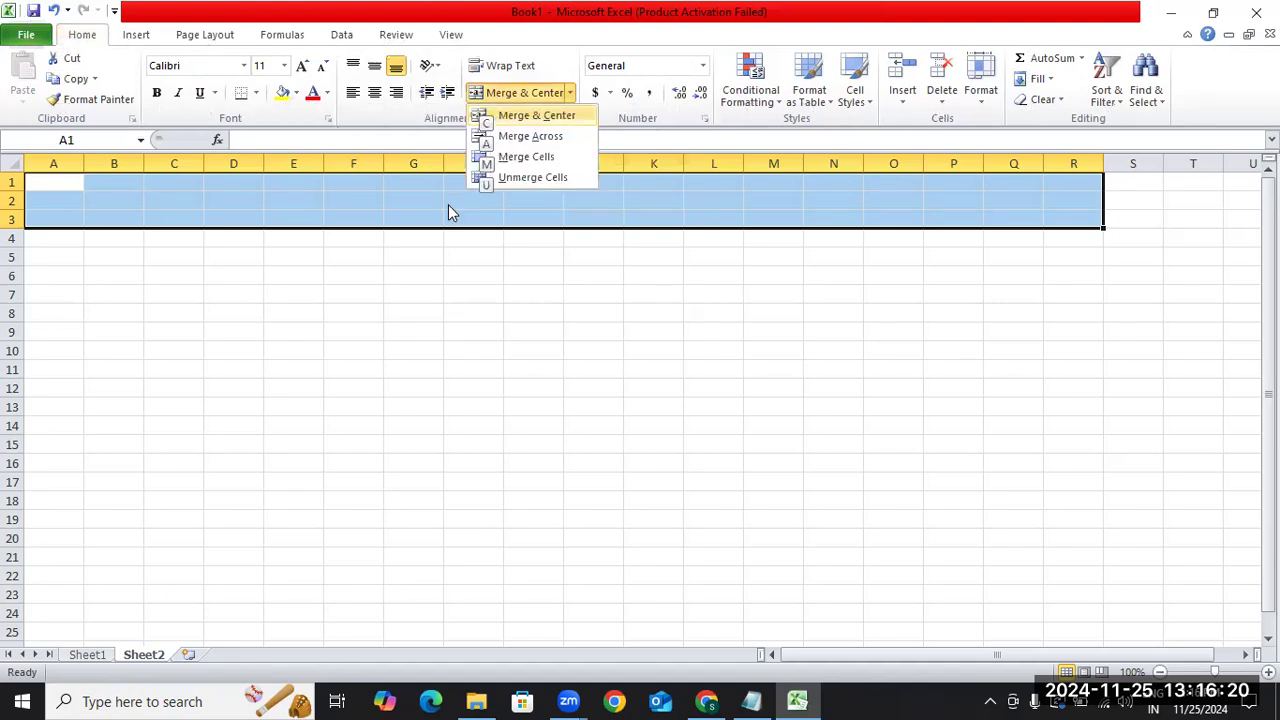
pyautogui.press('c')
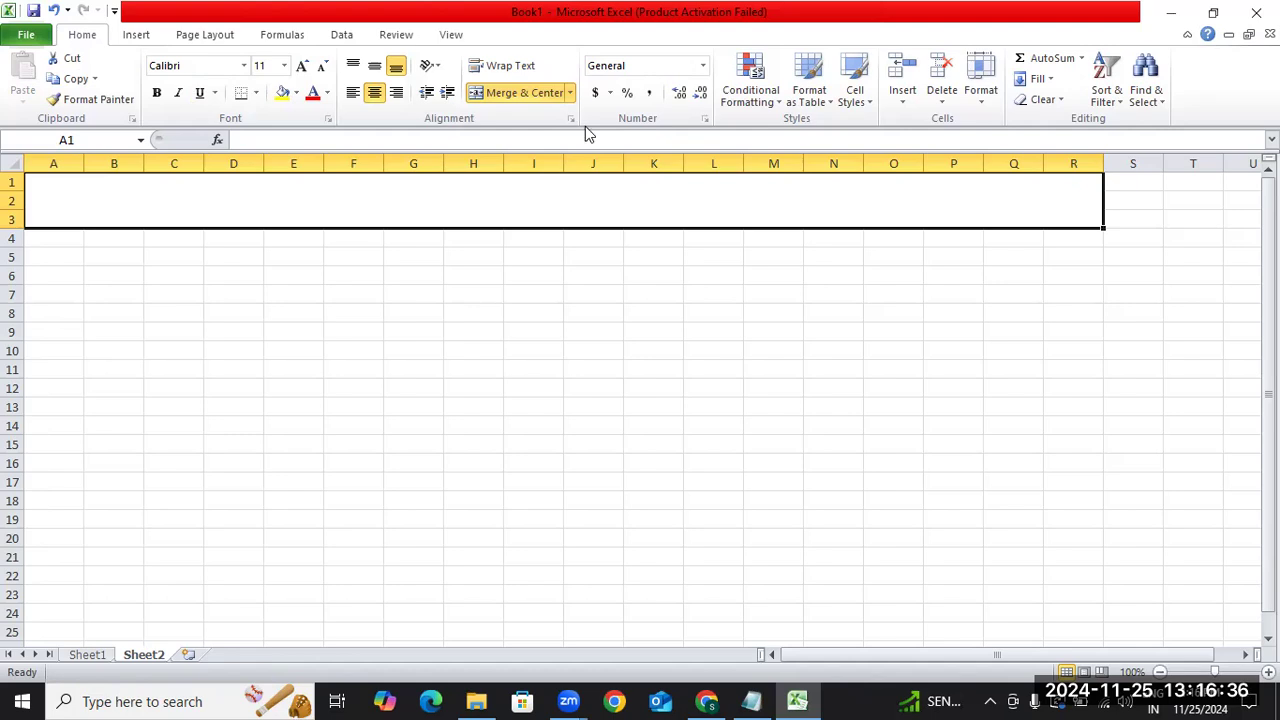
pyautogui.click(533, 93)
pyautogui.click(533, 93)
# Merge and center rows 4 and 5 separately in each of the columns A, B and C.
pyautogui.moveTo(50, 236); pyautogui.dragTo(87, 249)
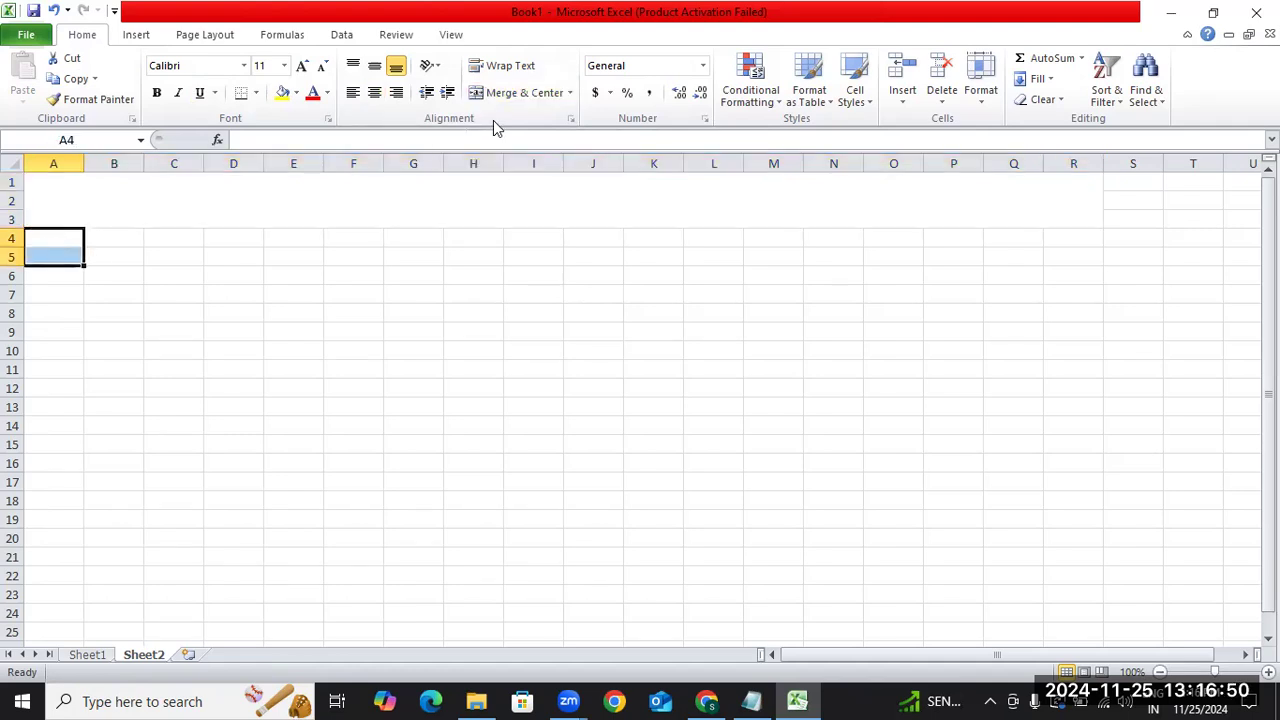
pyautogui.click(519, 95)
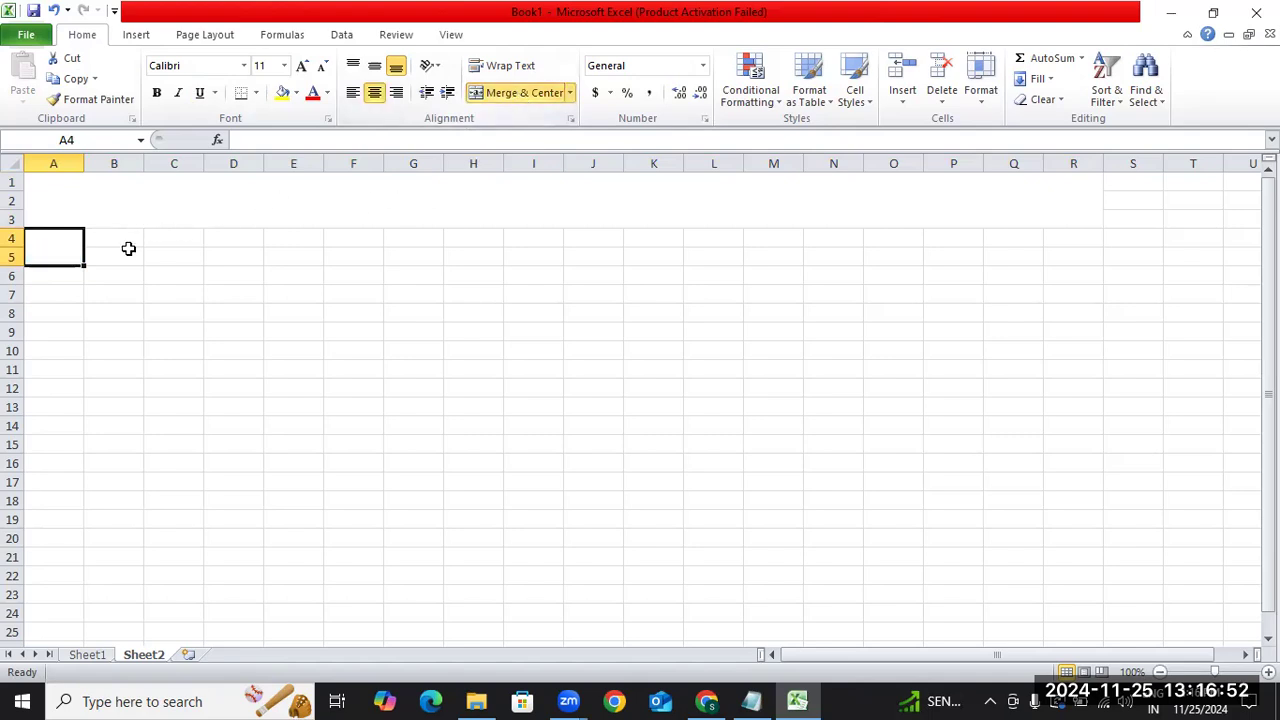
pyautogui.moveTo(120, 239); pyautogui.dragTo(123, 252)
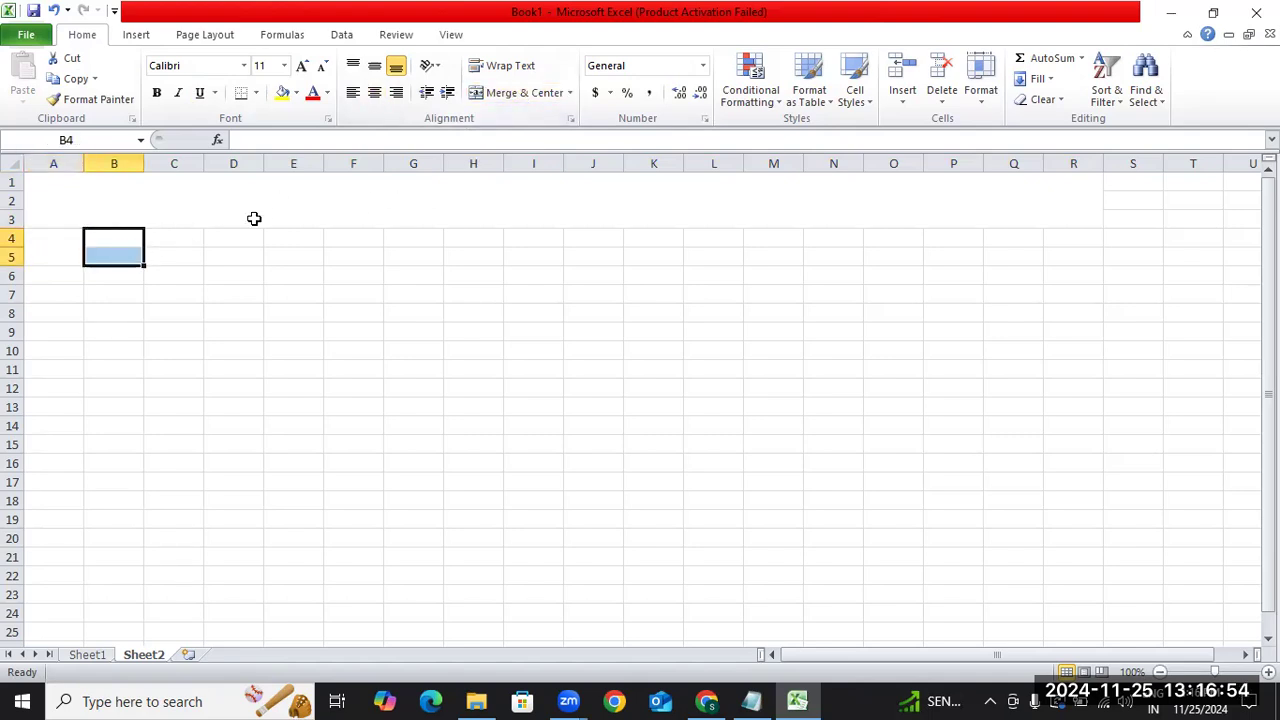
pyautogui.click(519, 93)
pyautogui.moveTo(178, 240); pyautogui.dragTo(180, 263)
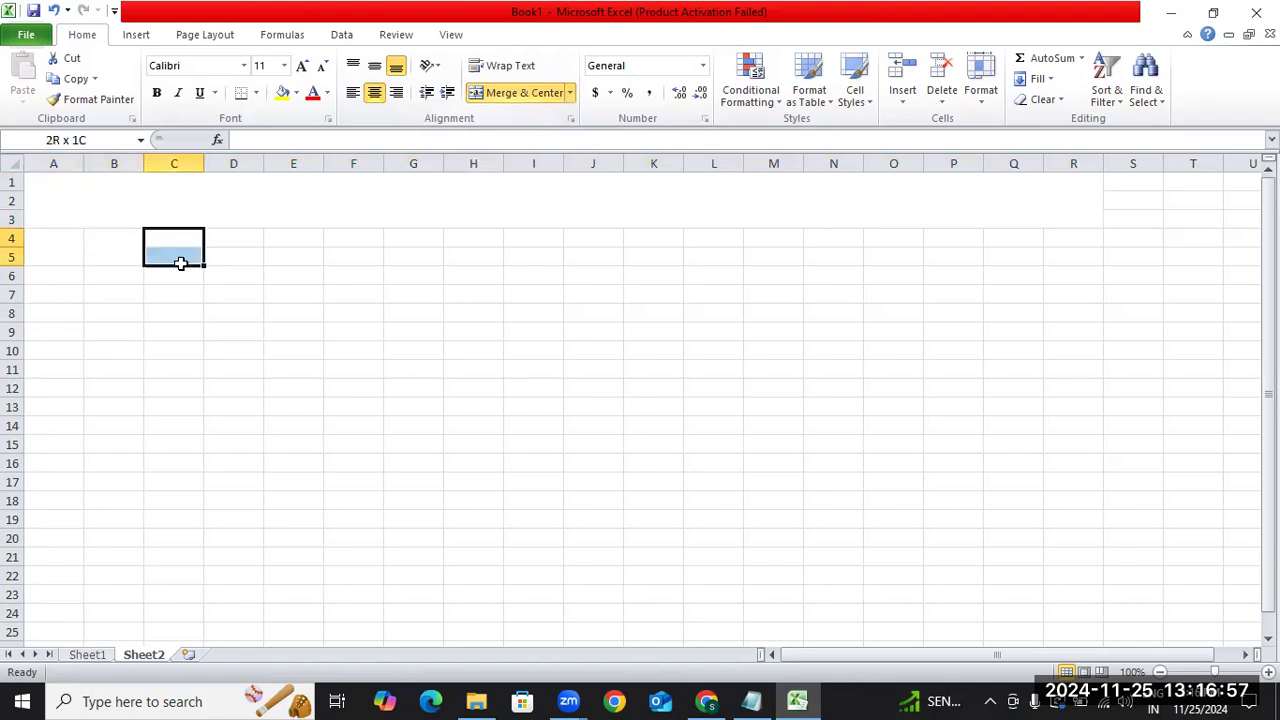
pyautogui.click(533, 97)
# Merge and center the ranges D4:D5, E4:F5 and G4:J4 as separate header cells.
pyautogui.moveTo(255, 238); pyautogui.dragTo(343, 254)
pyautogui.click(509, 92)
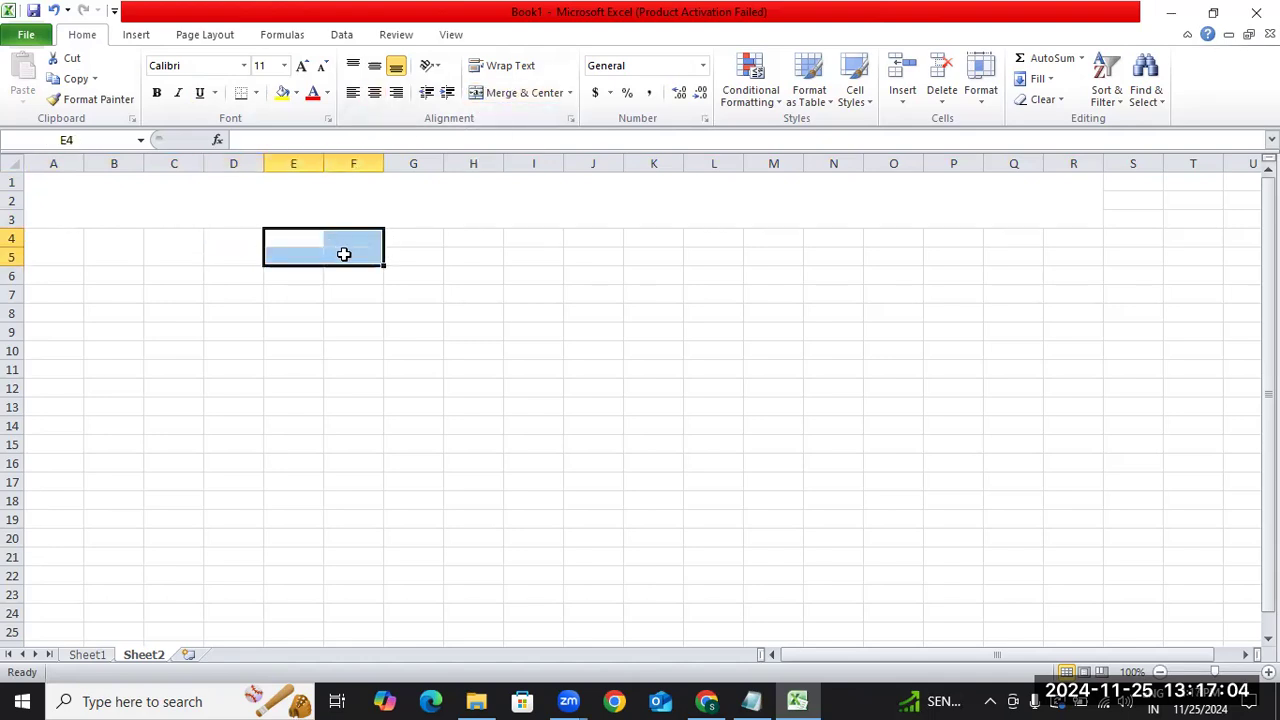
pyautogui.click(519, 96)
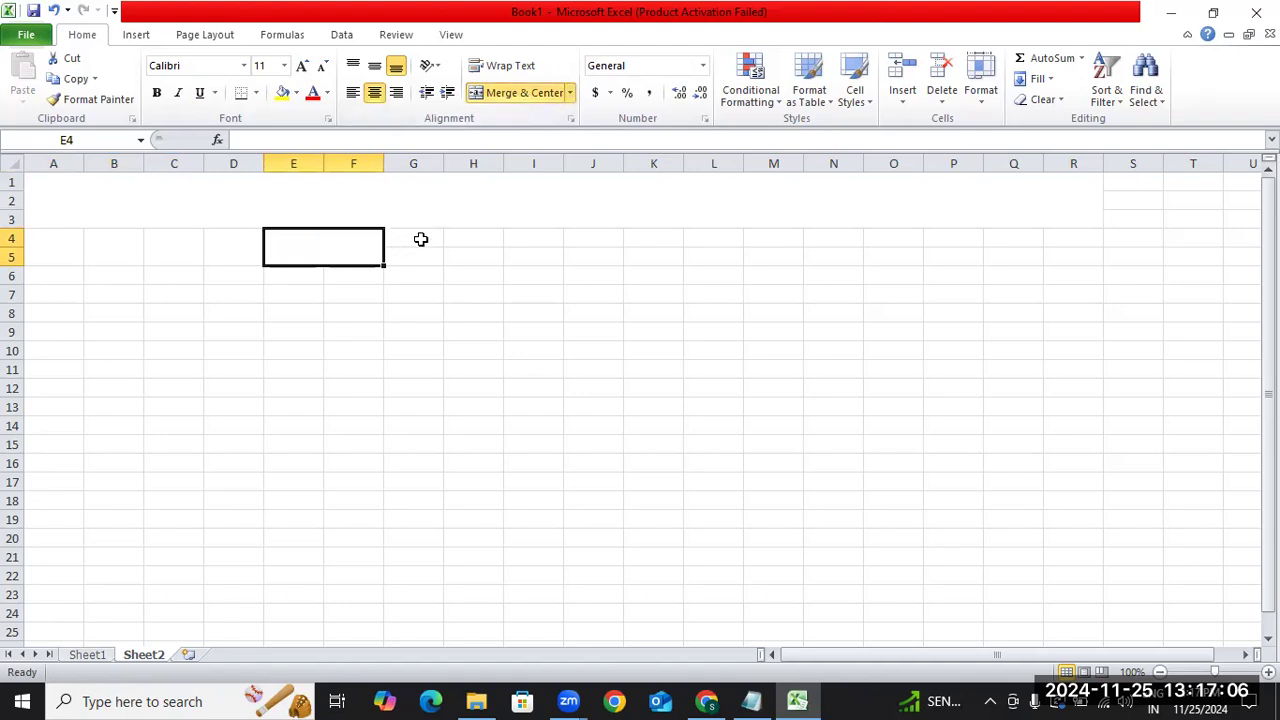
pyautogui.moveTo(420, 236); pyautogui.dragTo(594, 237)
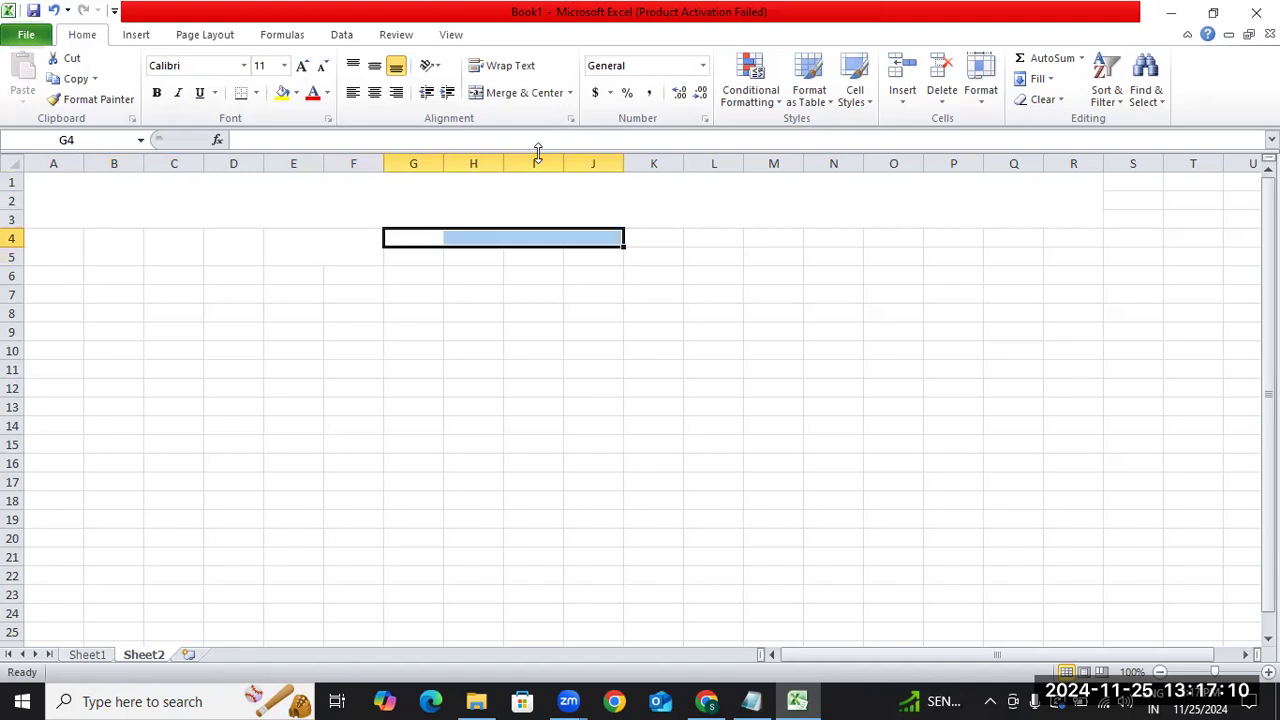
pyautogui.click(525, 91)
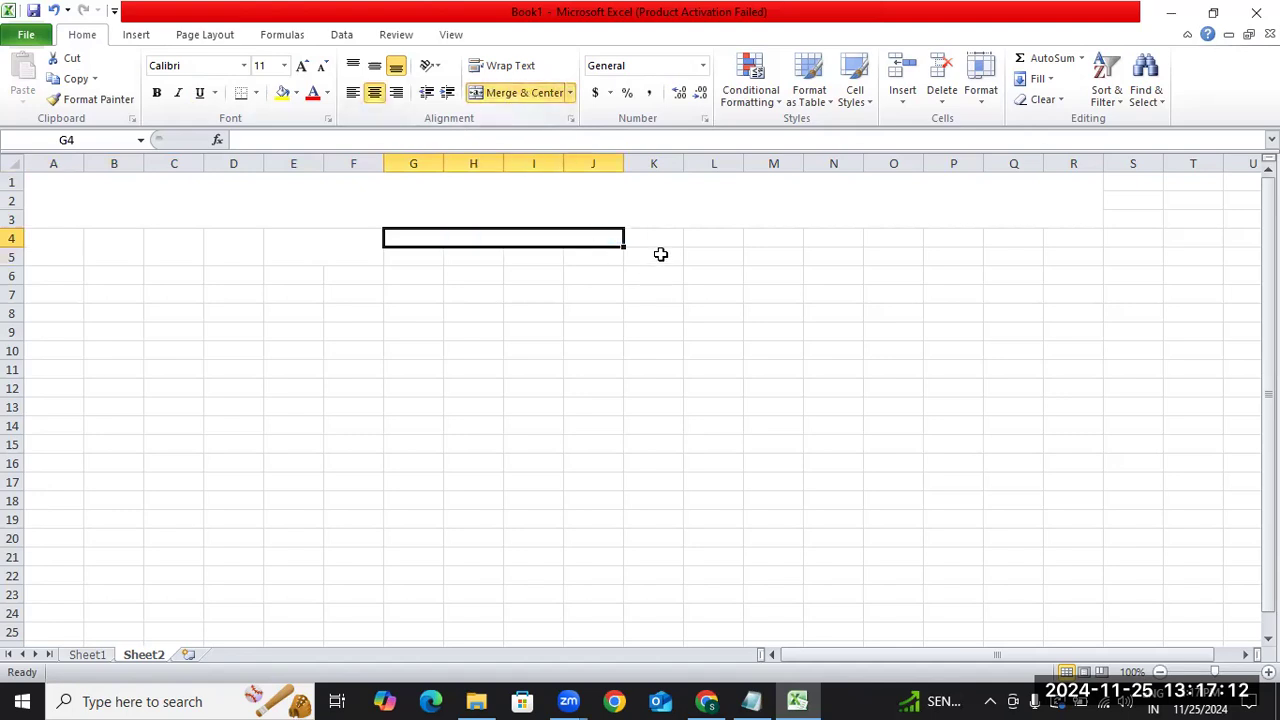
# Merge and center rows 4 and 5 separately in each column from K through R.
pyautogui.moveTo(651, 240); pyautogui.dragTo(656, 253)
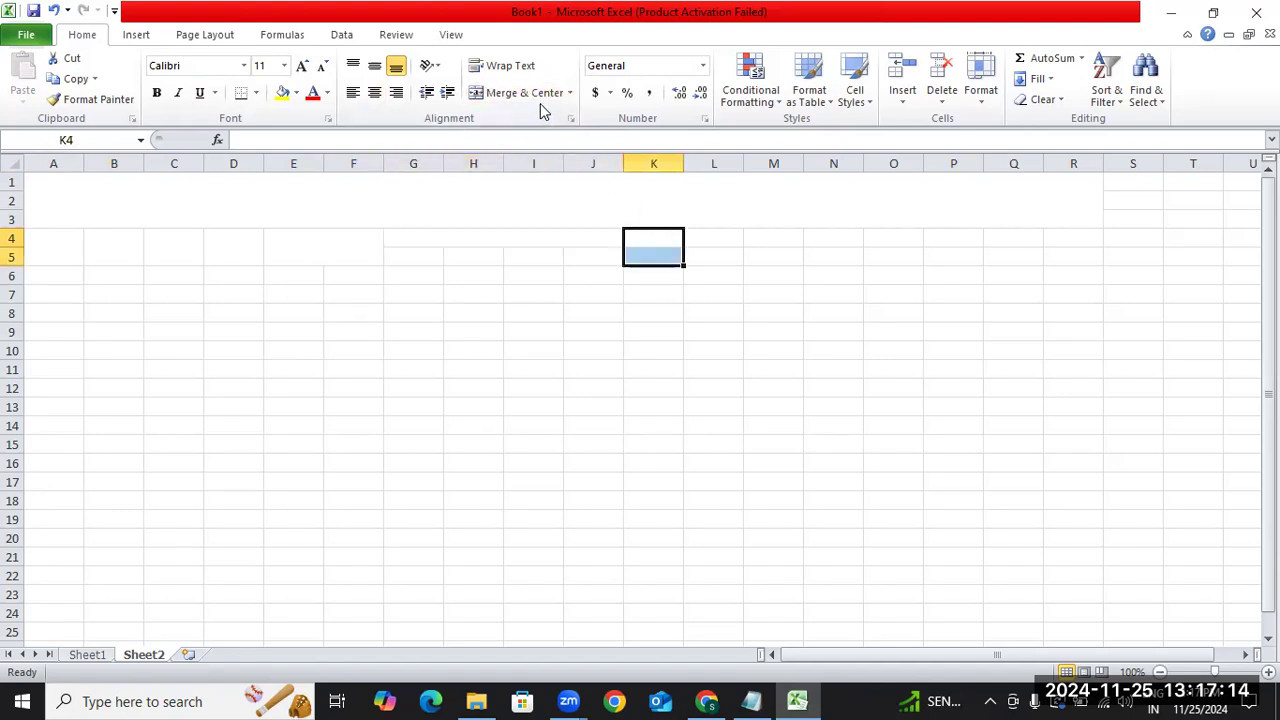
pyautogui.click(537, 100)
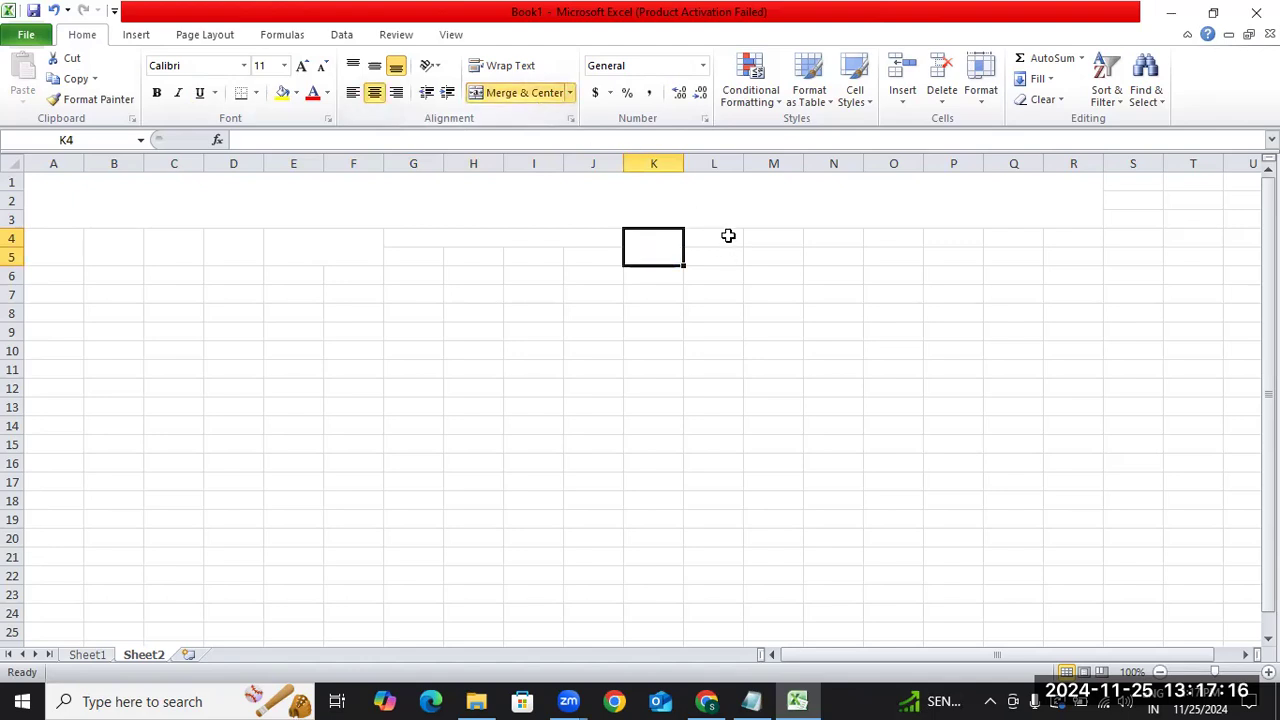
pyautogui.moveTo(728, 235); pyautogui.dragTo(720, 255)
pyautogui.click(540, 93)
pyautogui.moveTo(790, 236); pyautogui.dragTo(820, 258)
pyautogui.click(525, 93)
pyautogui.click(529, 97)
pyautogui.moveTo(902, 243); pyautogui.dragTo(928, 256)
pyautogui.click(520, 98)
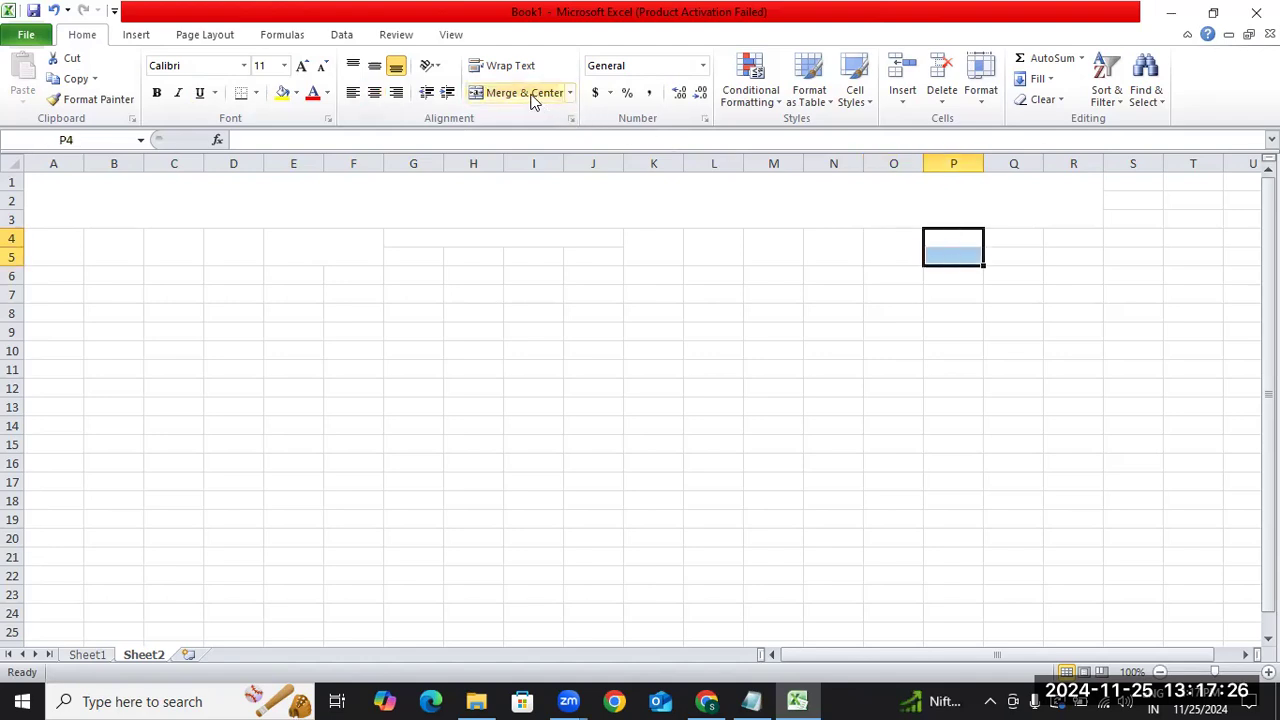
pyautogui.click(533, 97)
pyautogui.moveTo(1017, 234); pyautogui.dragTo(1056, 254)
pyautogui.click(519, 95)
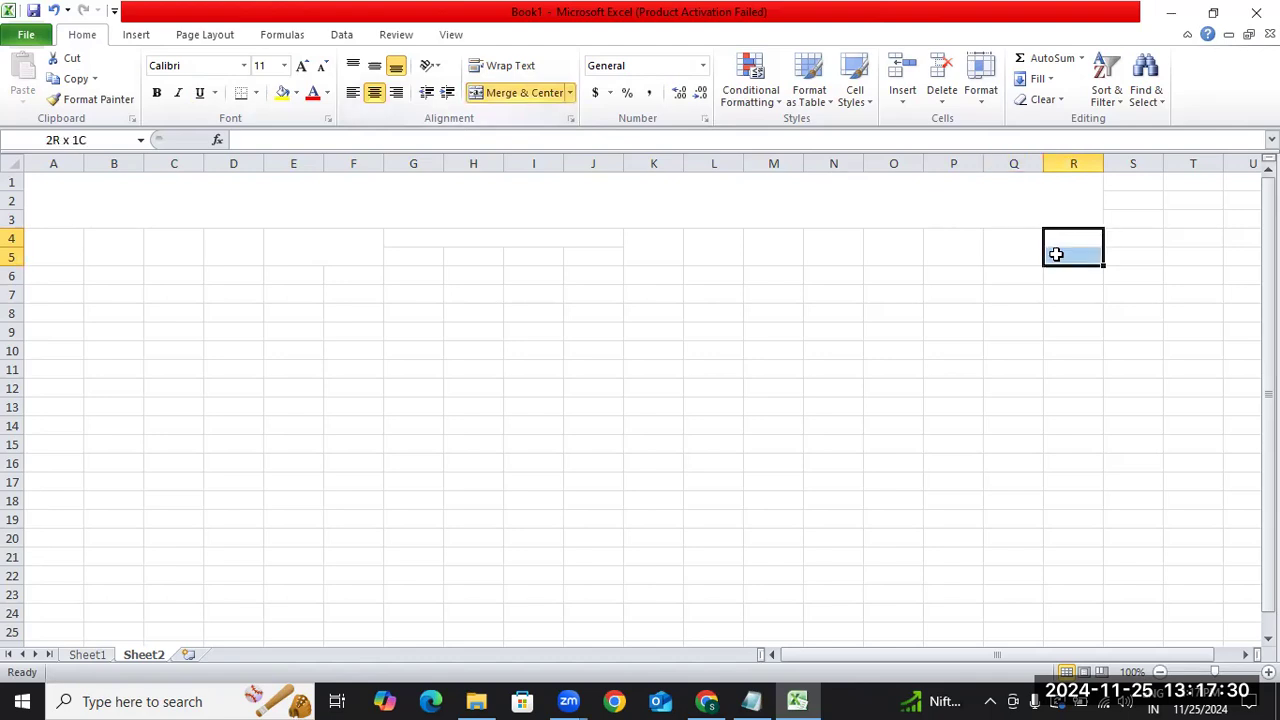
pyautogui.click(505, 94)
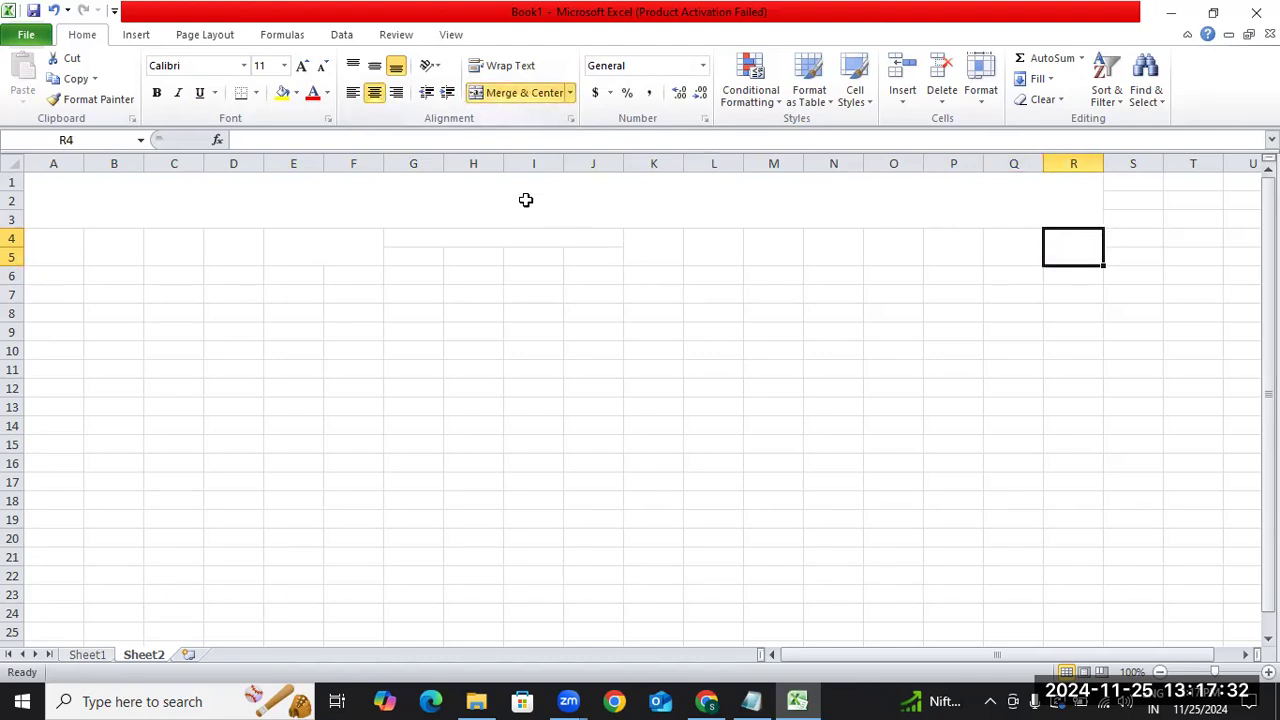
pyautogui.click(522, 198)
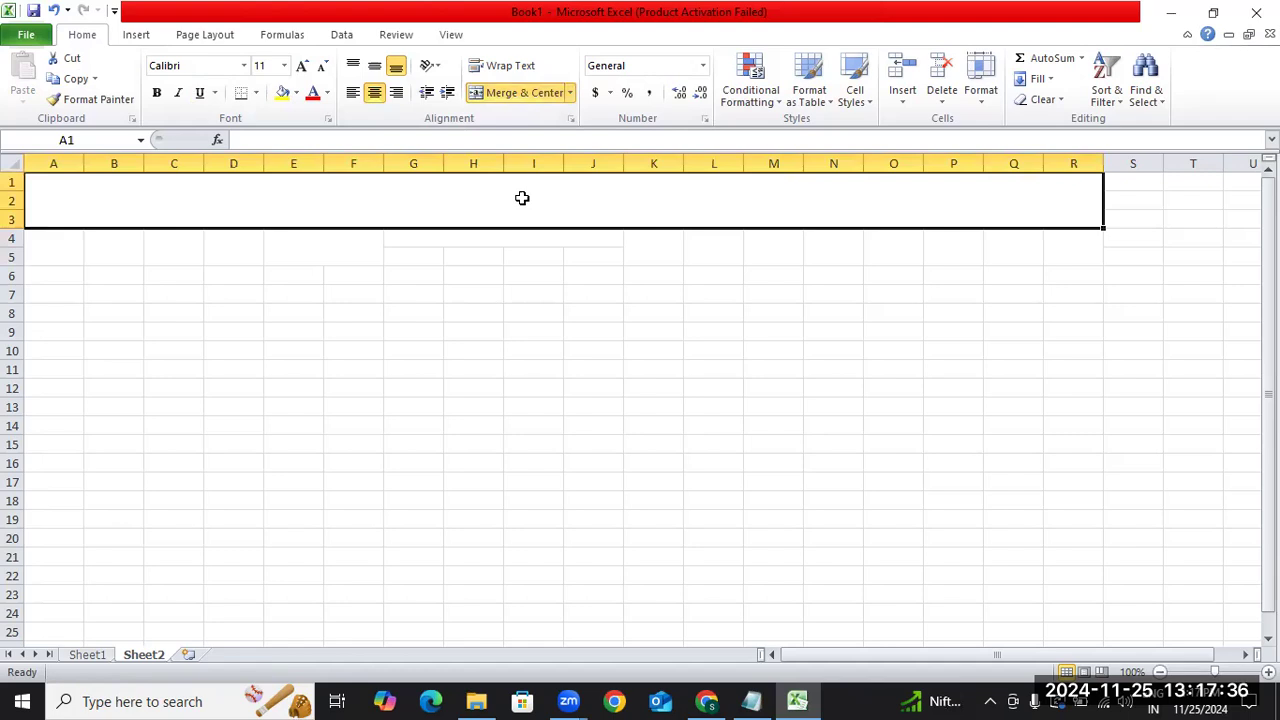
pyautogui.moveTo(523, 337); pyautogui.dragTo(529, 397)
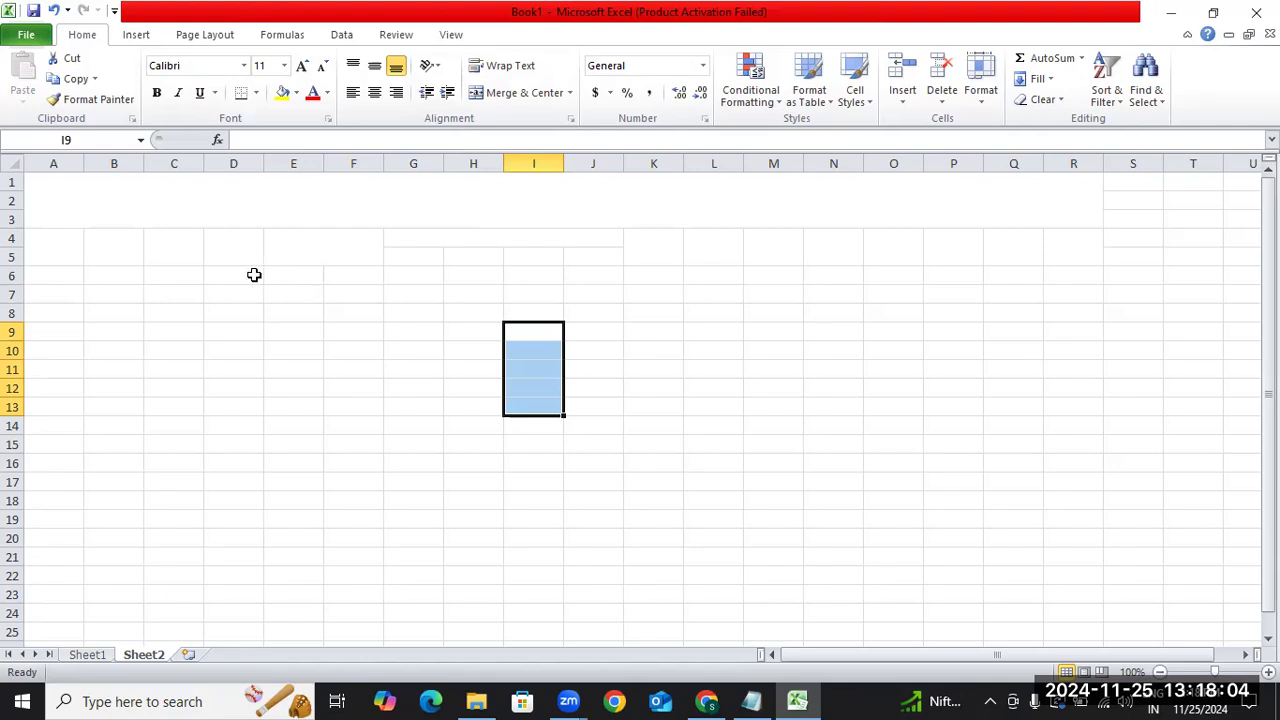
pyautogui.click(276, 275)
pyautogui.moveTo(314, 293); pyautogui.dragTo(323, 298)
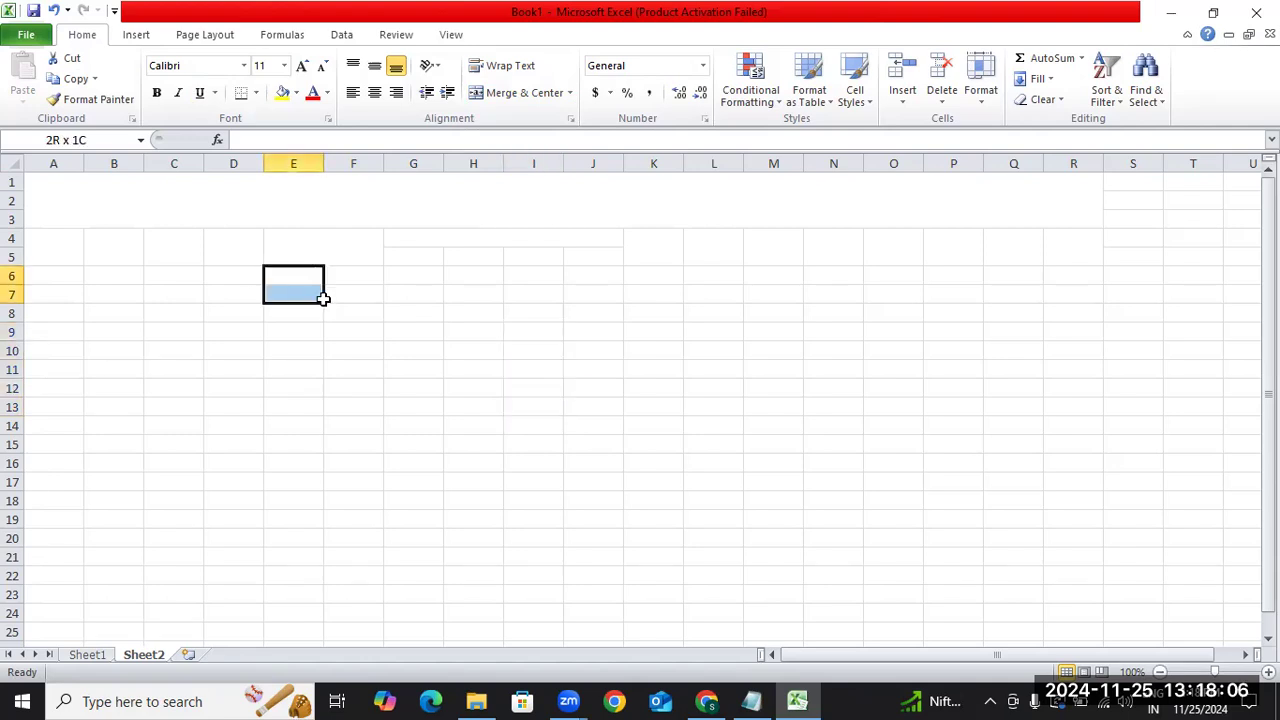
pyautogui.click(314, 246)
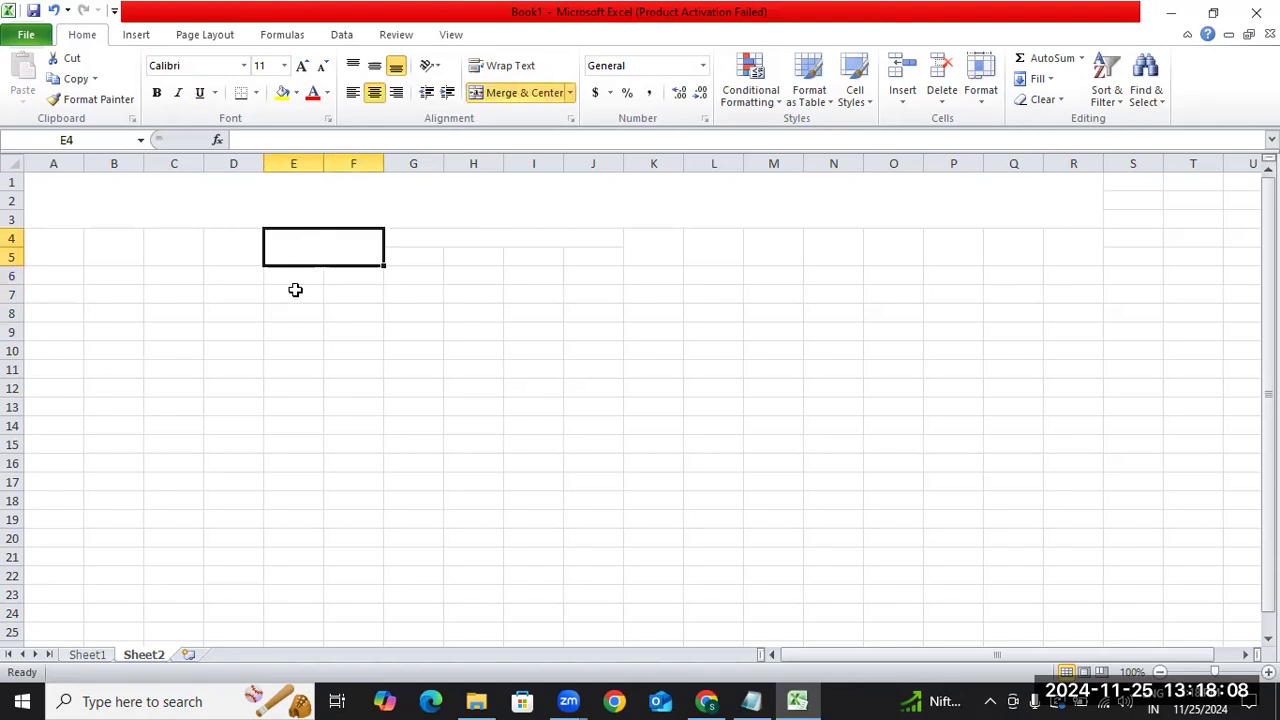
# Delete column D, insert an empty column in its place, and delete that column again.
pyautogui.moveTo(243, 243); pyautogui.dragTo(231, 517)
pyautogui.click(233, 160)
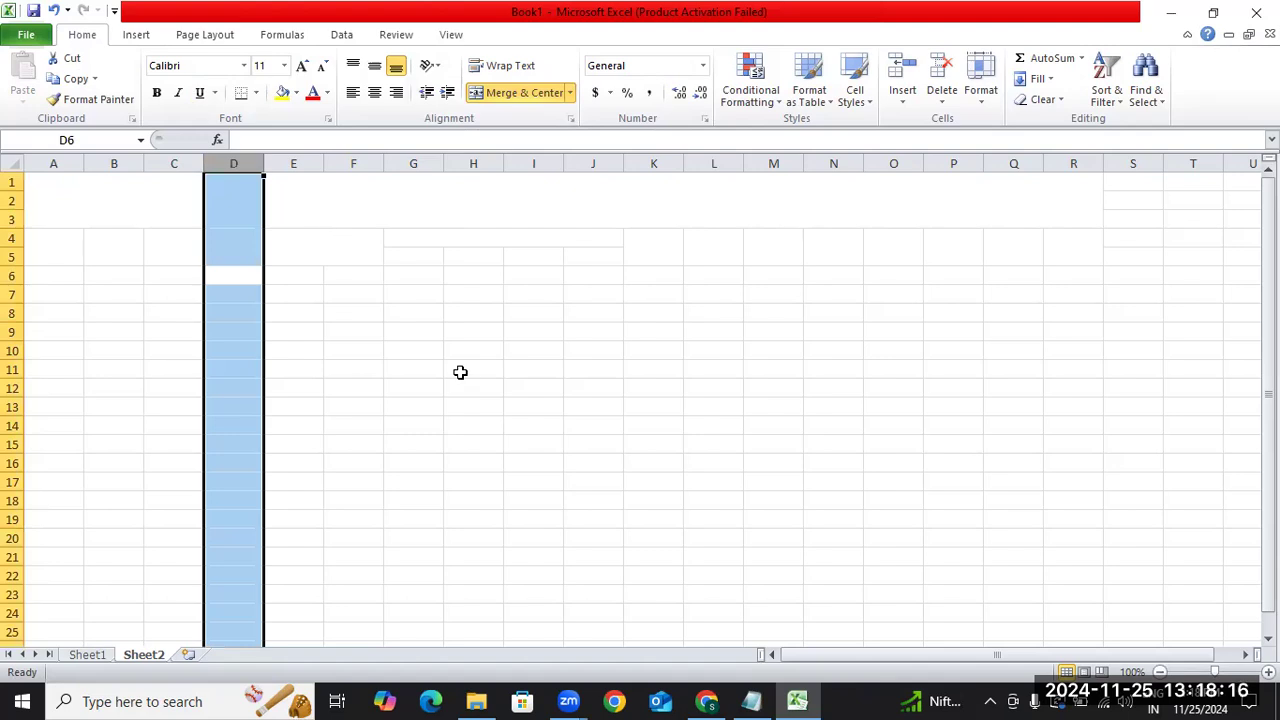
pyautogui.hotkey('ctrl', '-')
pyautogui.hotkey('ctrl', 'shift', '+')
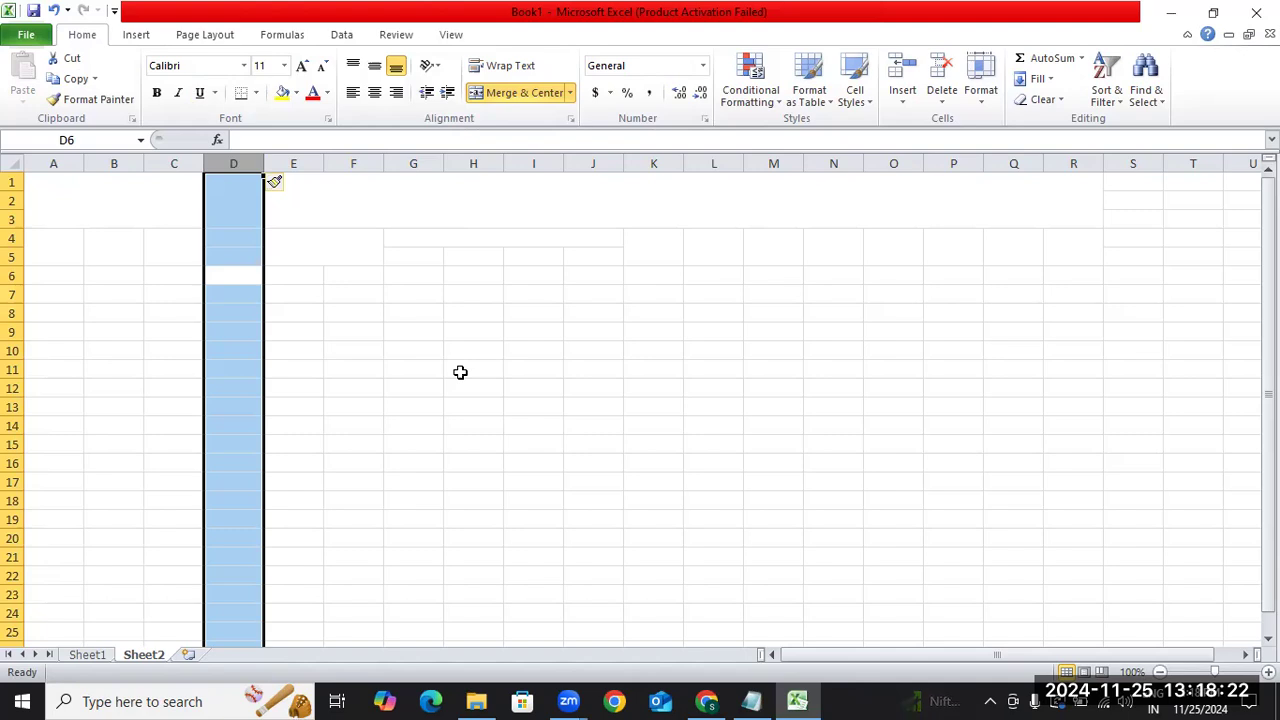
pyautogui.hotkey('ctrl', '-')
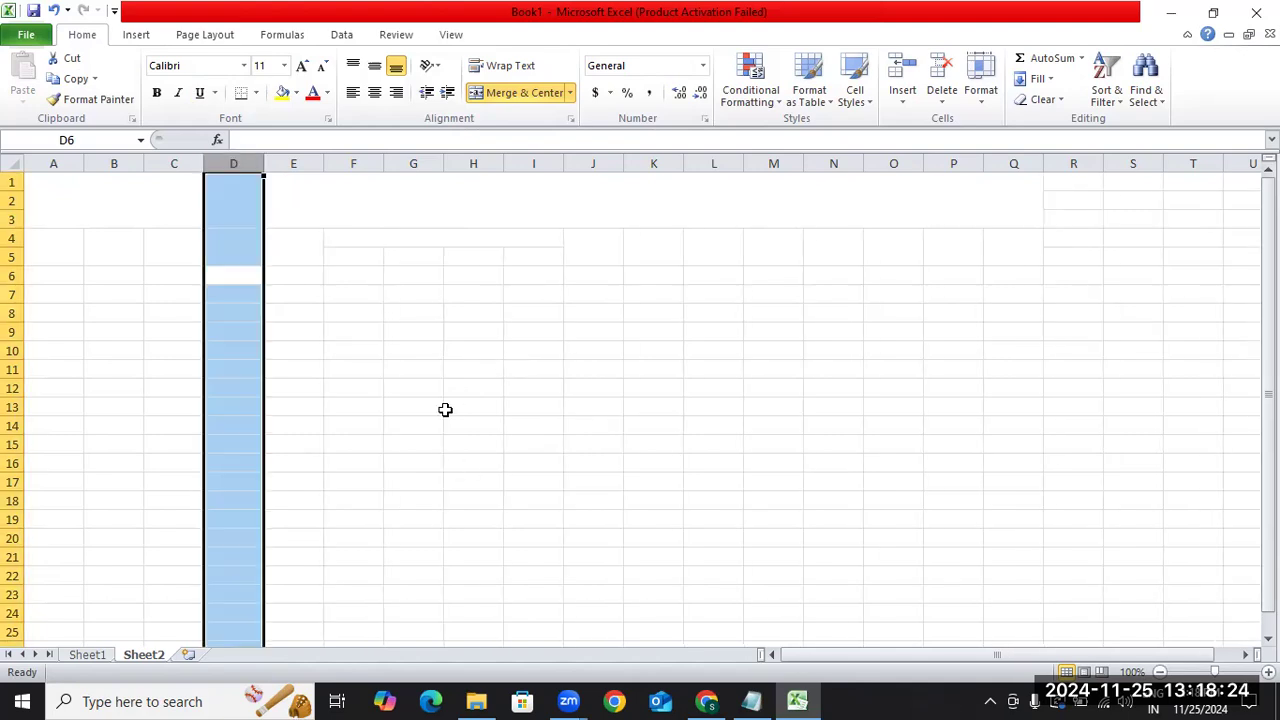
# Enter the title MARKSHEET in the merged cell spanning rows 1 to 3.
pyautogui.click(478, 390)
pyautogui.click(374, 205)
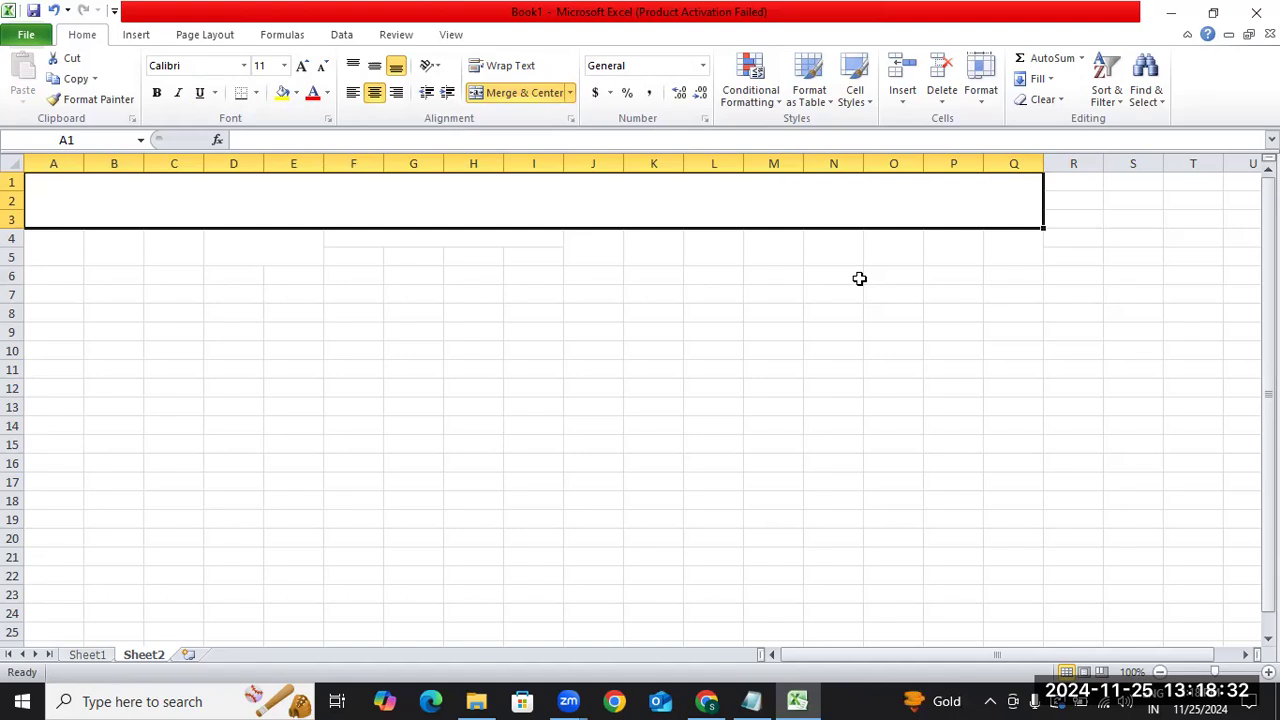
pyautogui.write('m')
pyautogui.press('BackSpace')
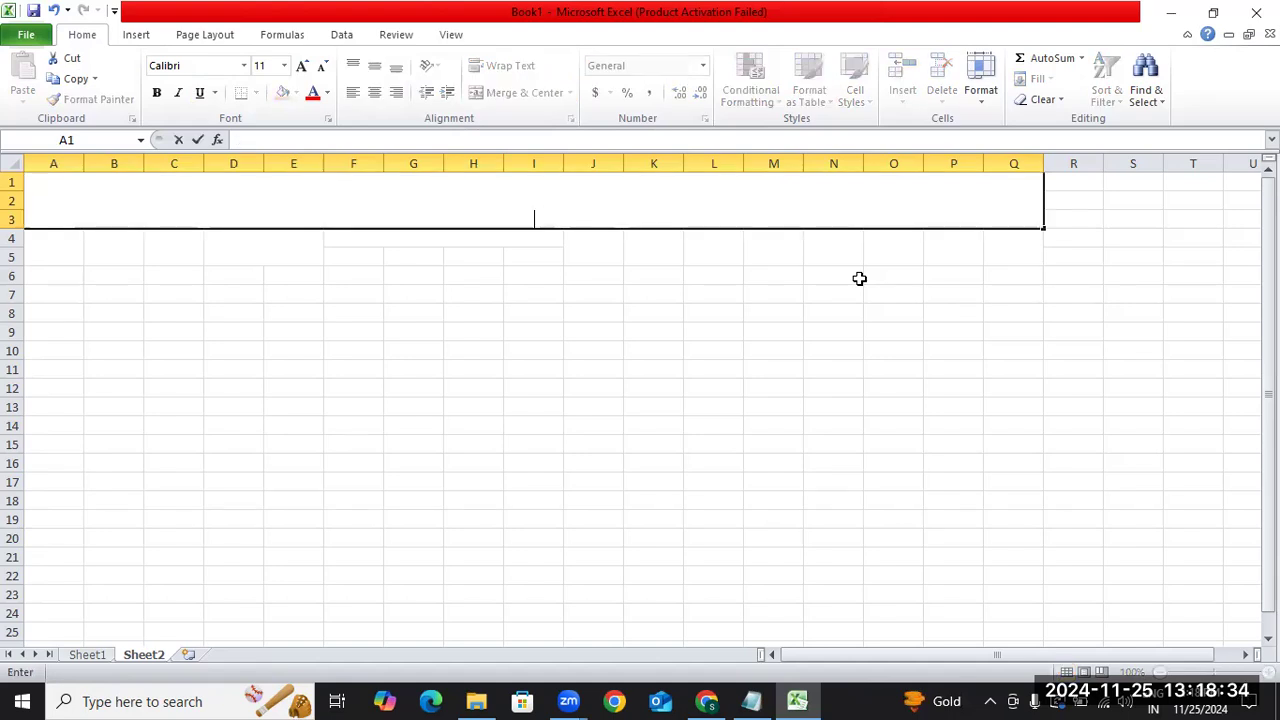
pyautogui.write('MARKSHEET')
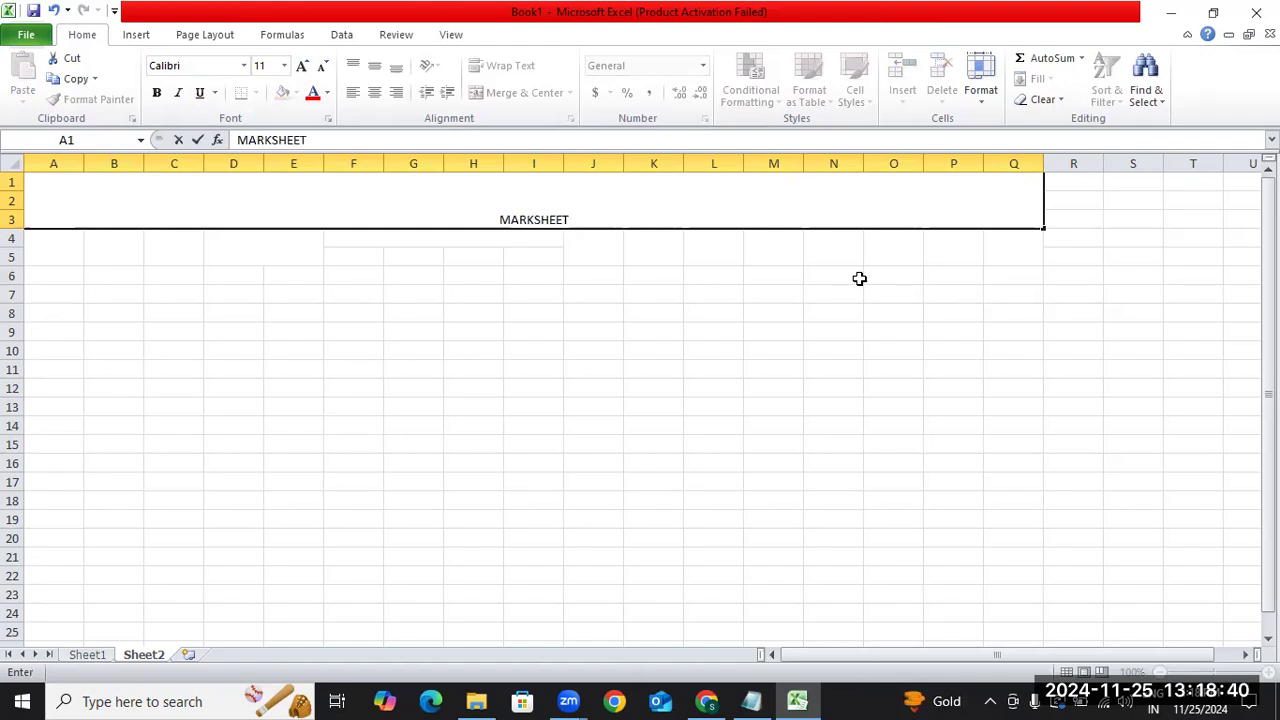
pyautogui.press('Return')
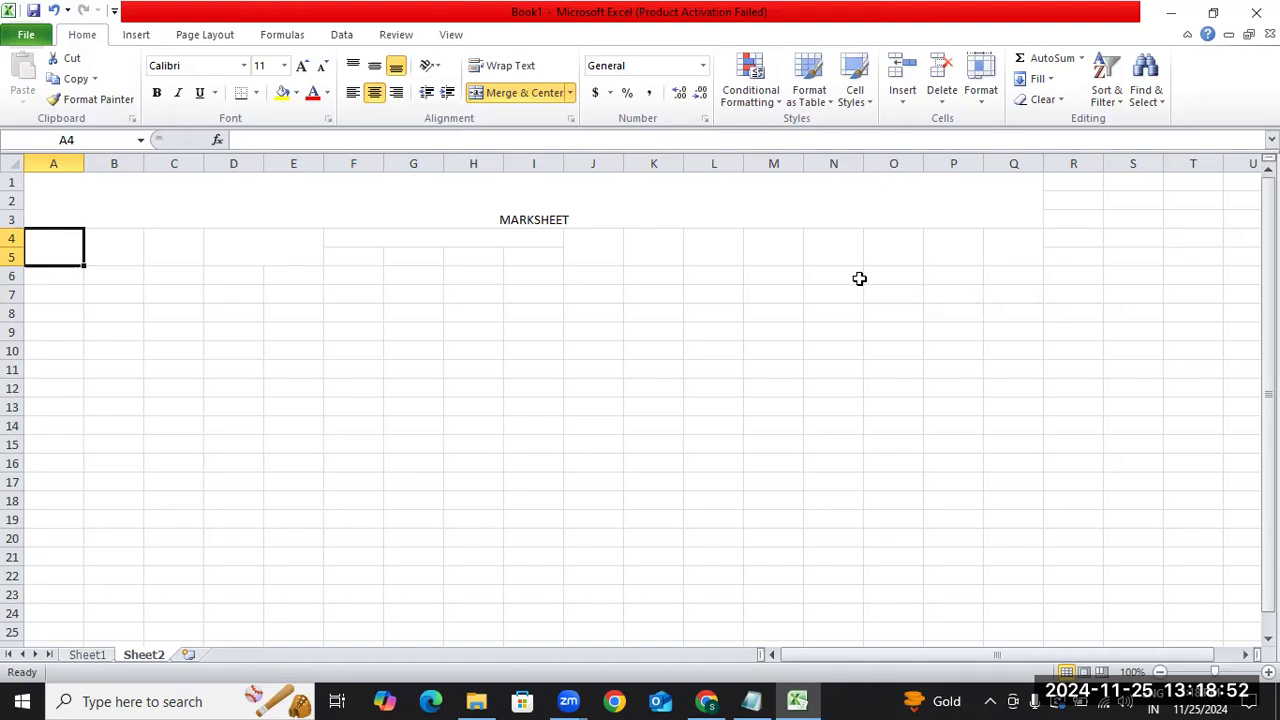
# Enter the headers ROLL NO in A4 and FIRST NAME in B4.
pyautogui.write('ROLL NO')
pyautogui.press('Tab')
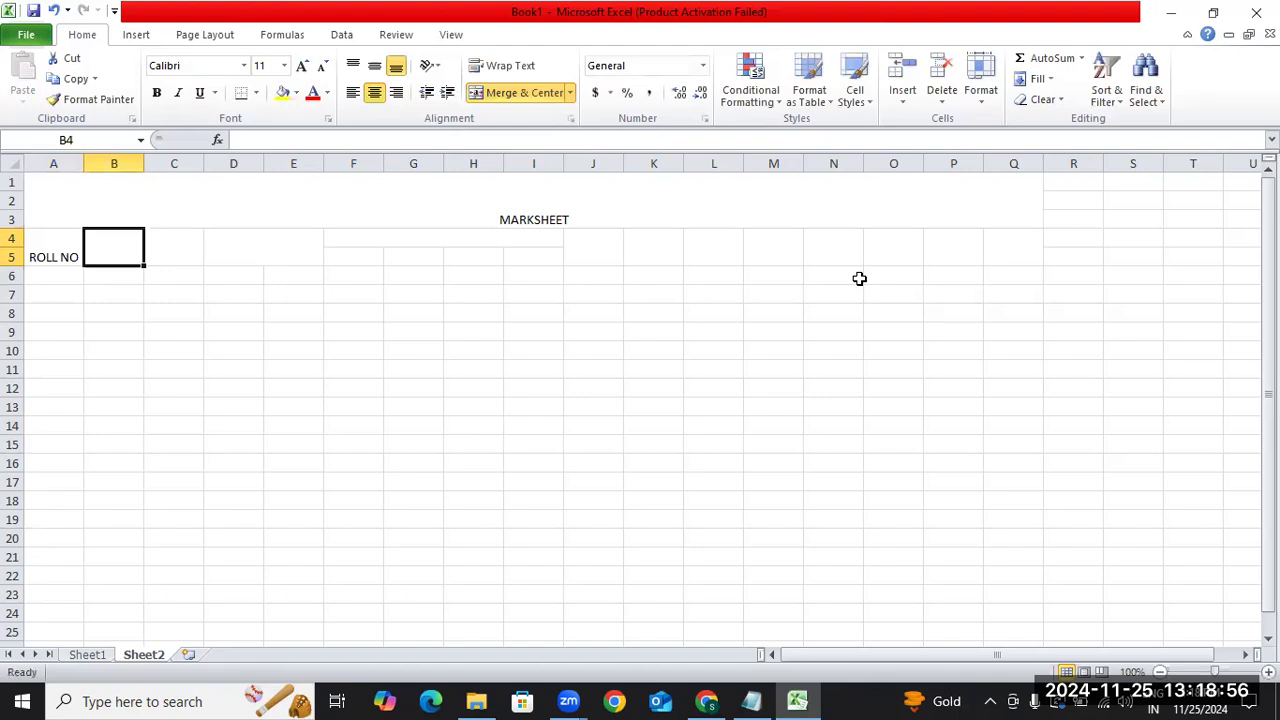
pyautogui.write('NAME')
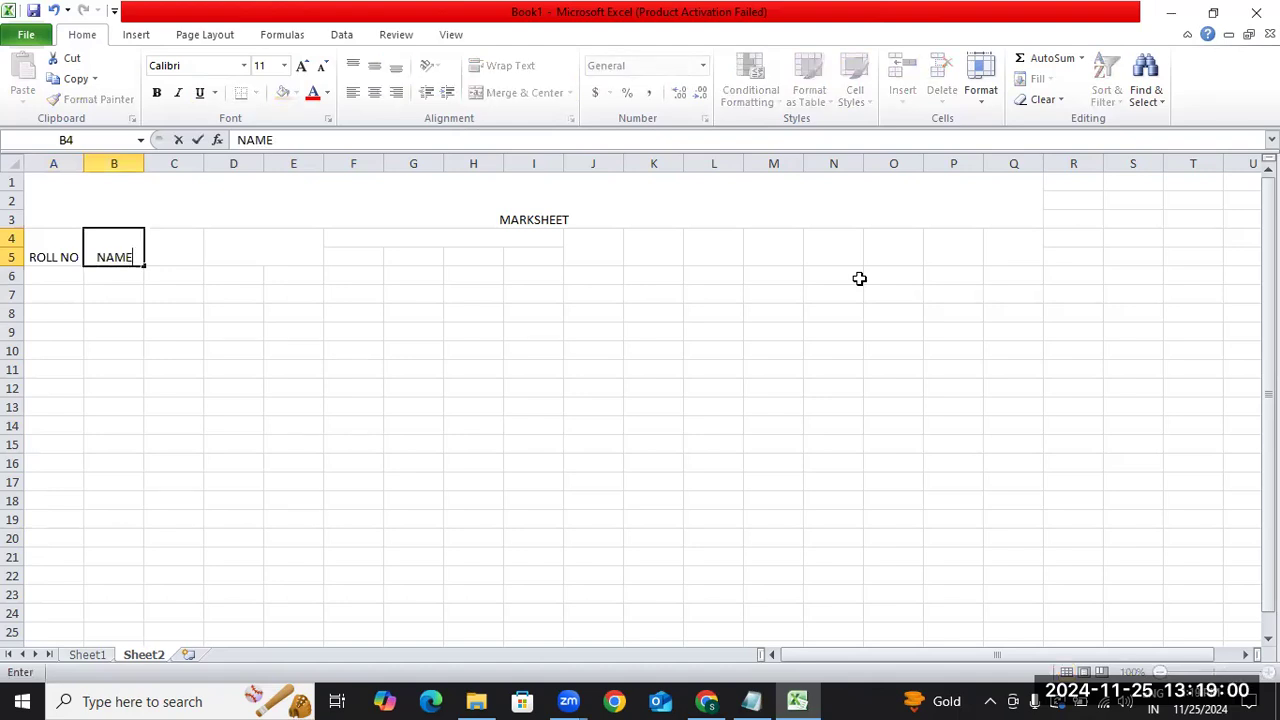
pyautogui.press('BackSpace')
pyautogui.press('BackSpace')
pyautogui.press('BackSpace')
pyautogui.press('BackSpace')
pyautogui.write('F')
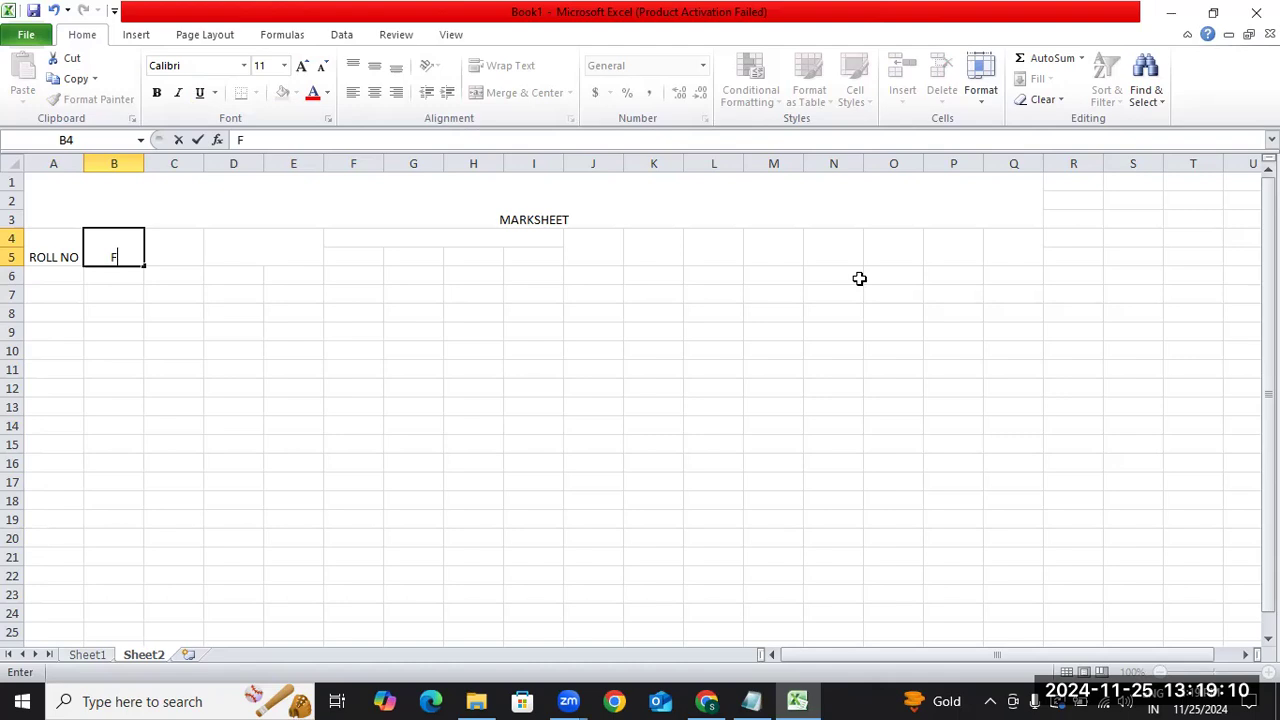
pyautogui.write('IRST NAME')
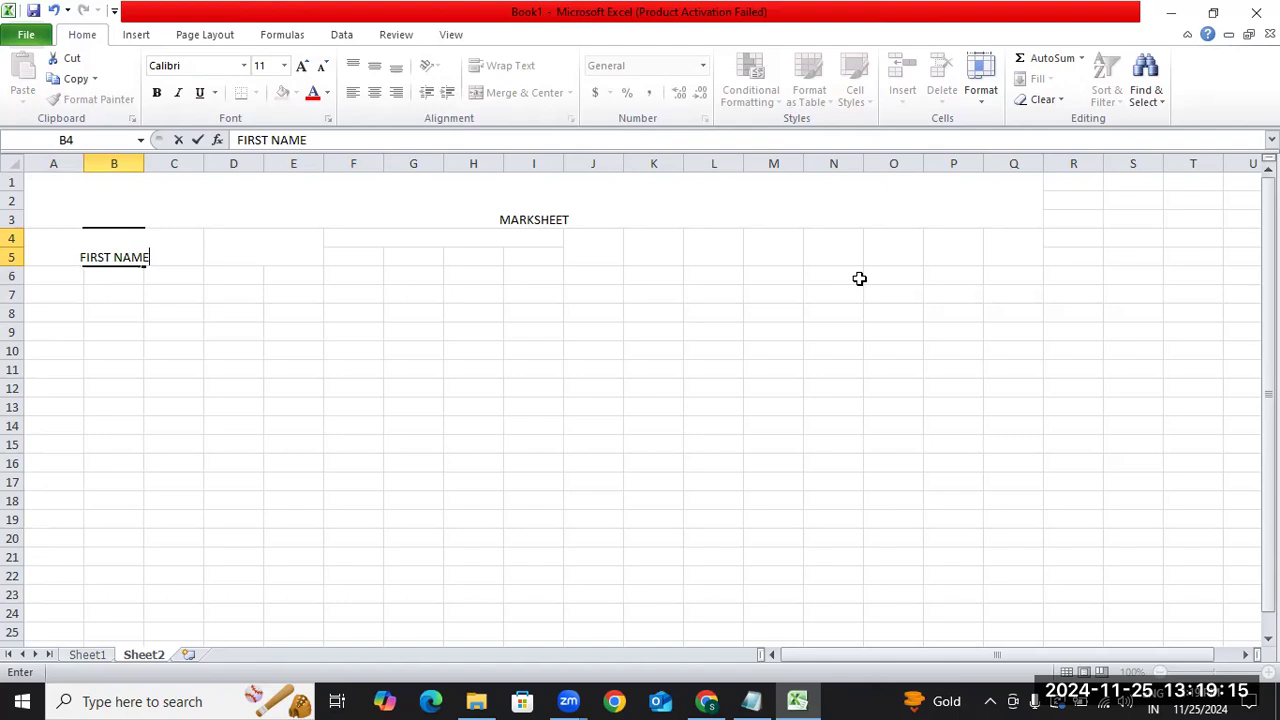
pyautogui.press('Tab')
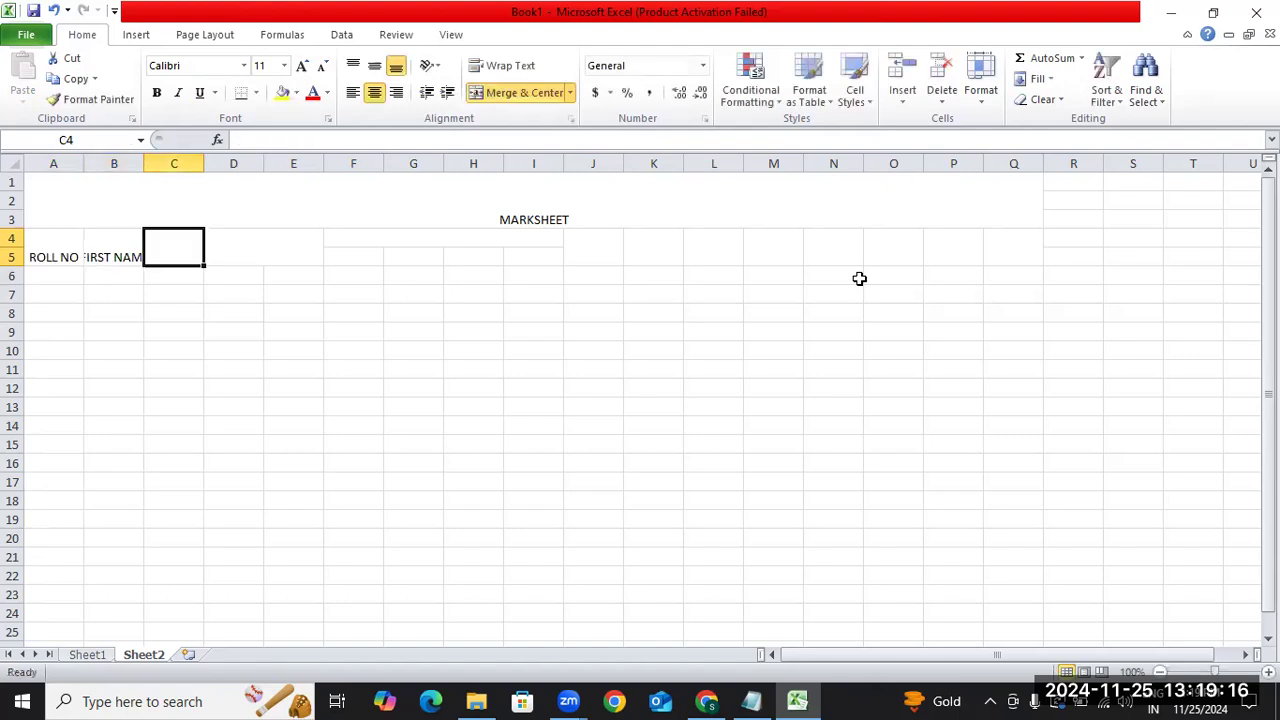
# Enter the headers LAST NAME in C4 and FULL NAME in the merged cell D4.
pyautogui.write('LAST')
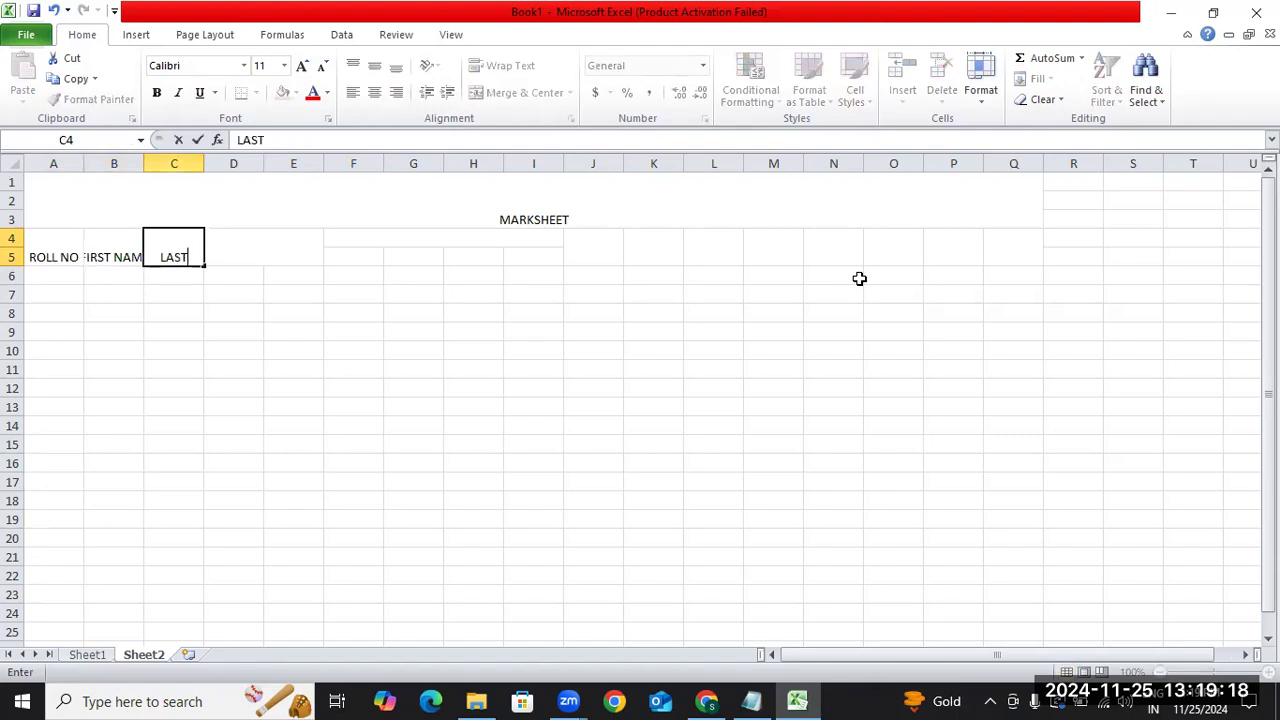
pyautogui.write(' NAME')
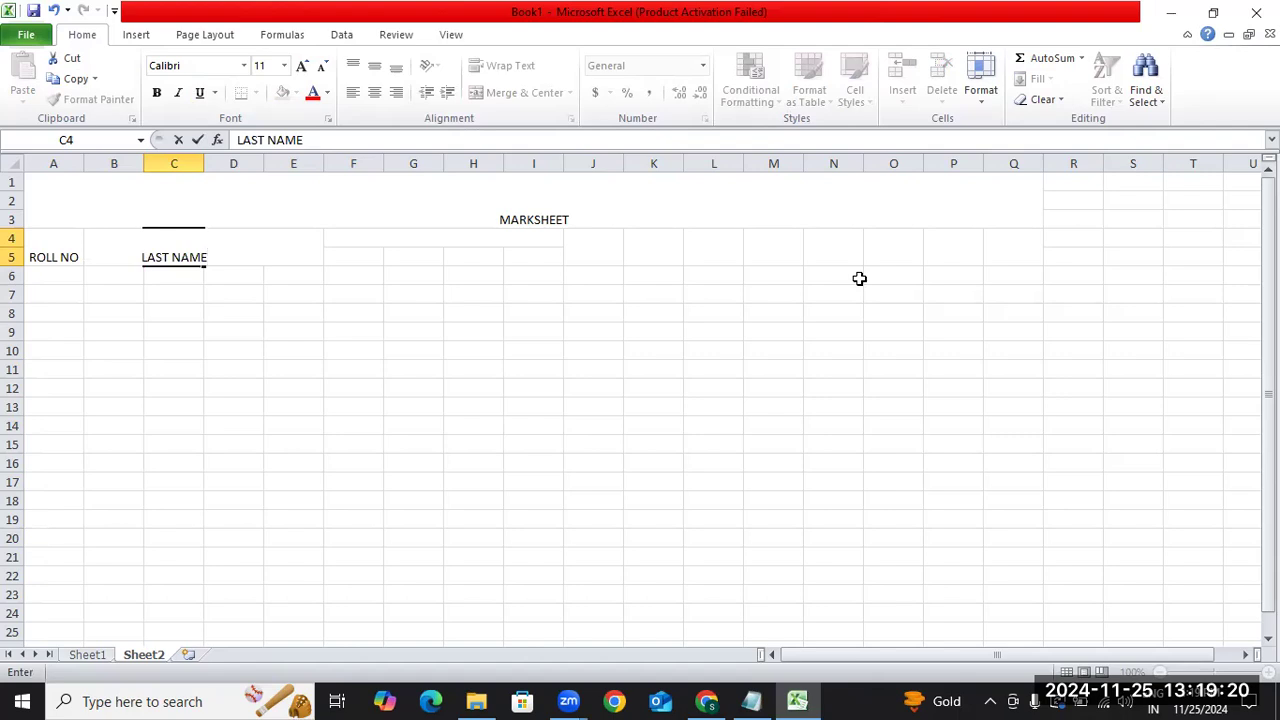
pyautogui.press('Tab')
pyautogui.press('Left')
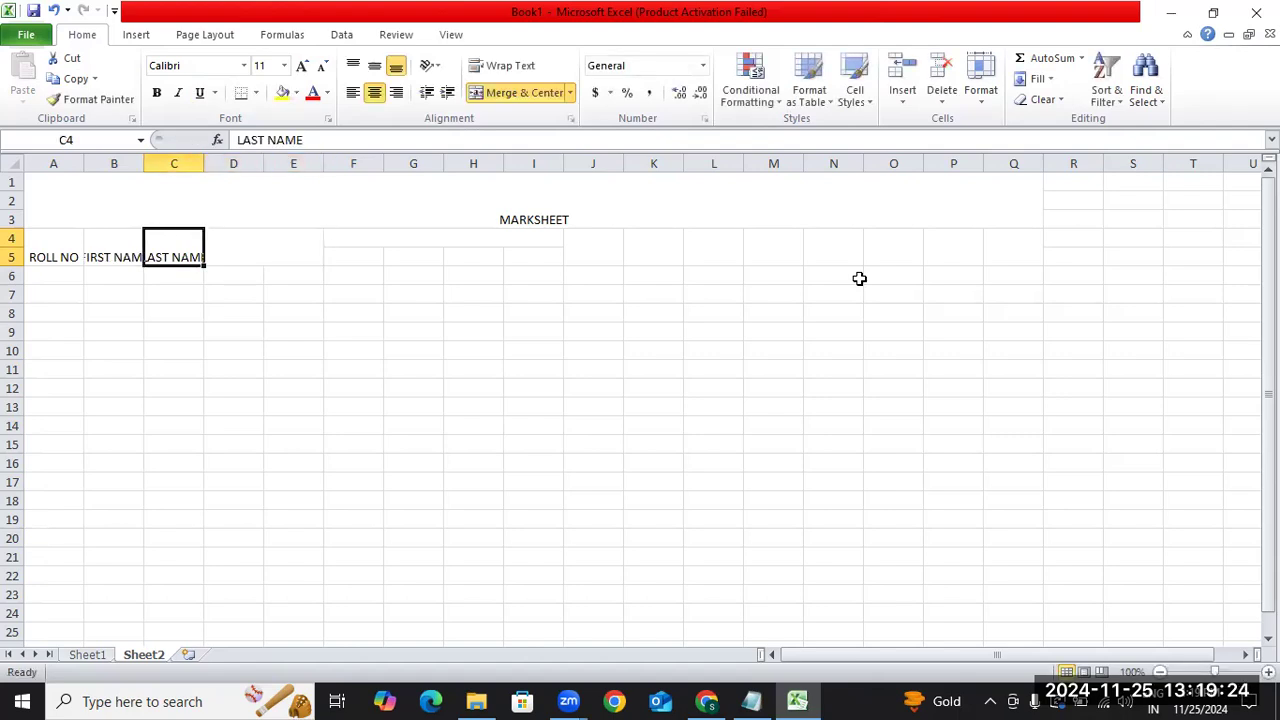
pyautogui.press('Right')
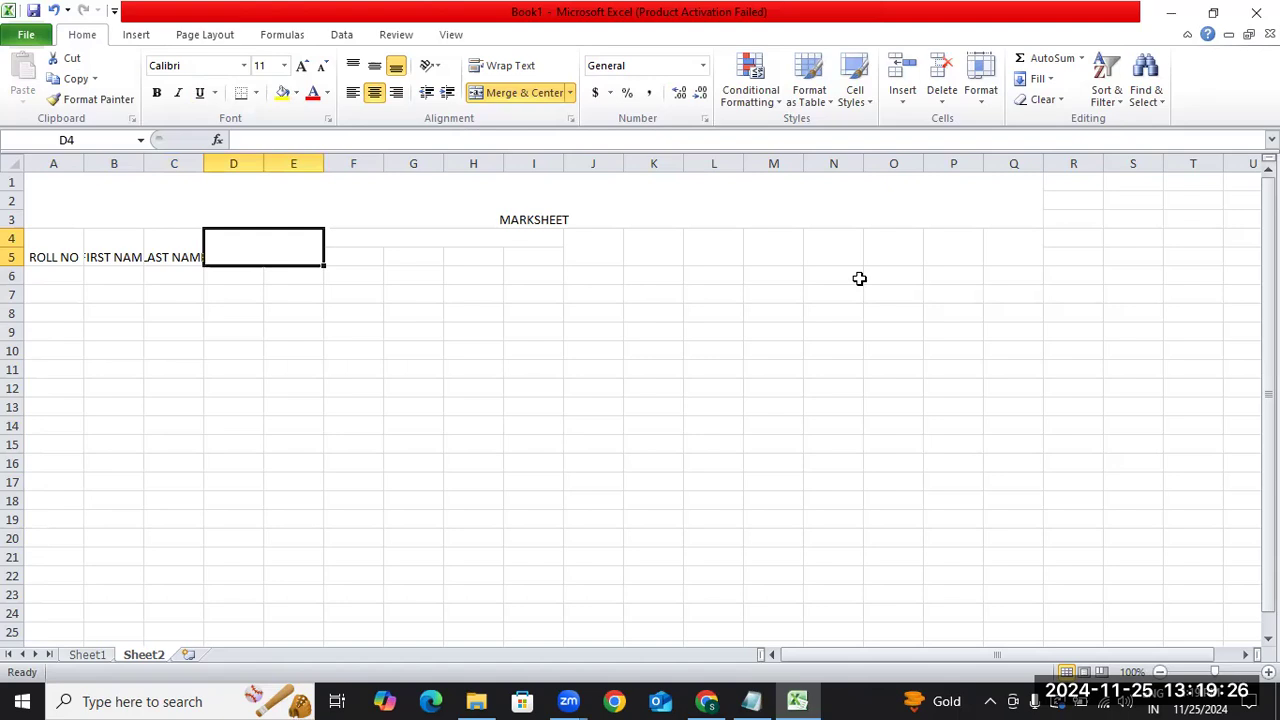
pyautogui.write('FULL')
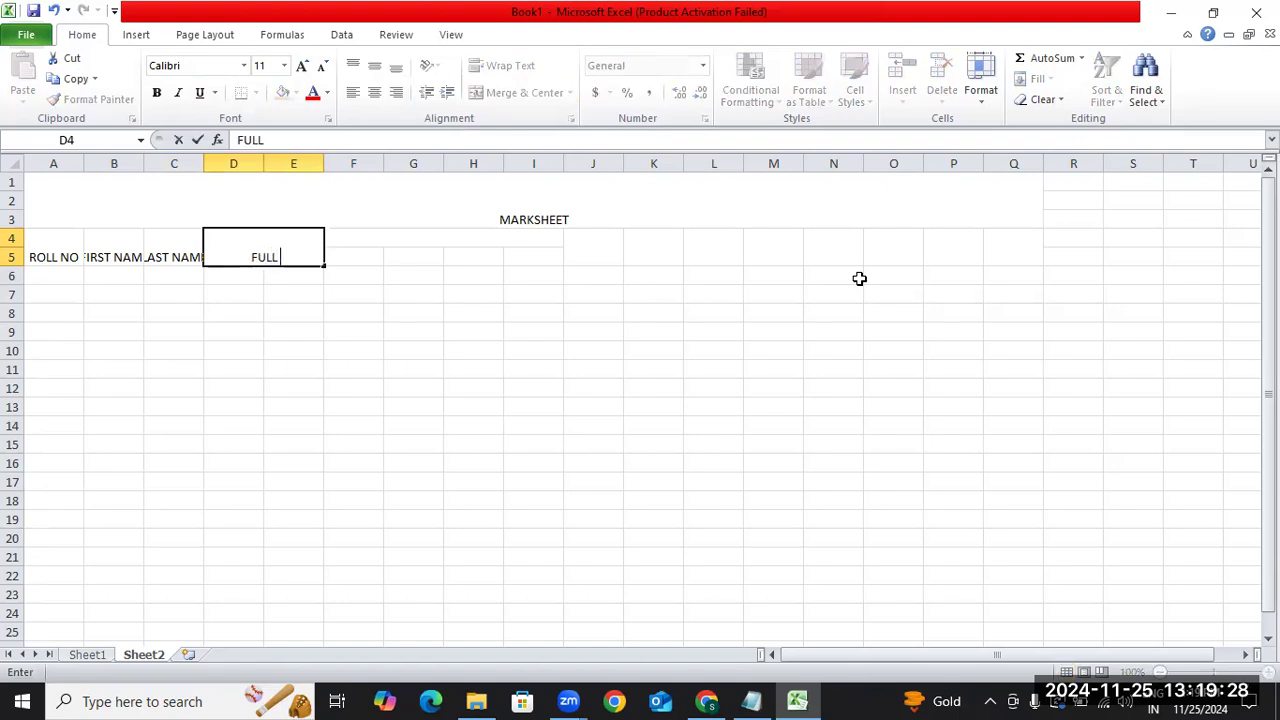
pyautogui.write(' NAME')
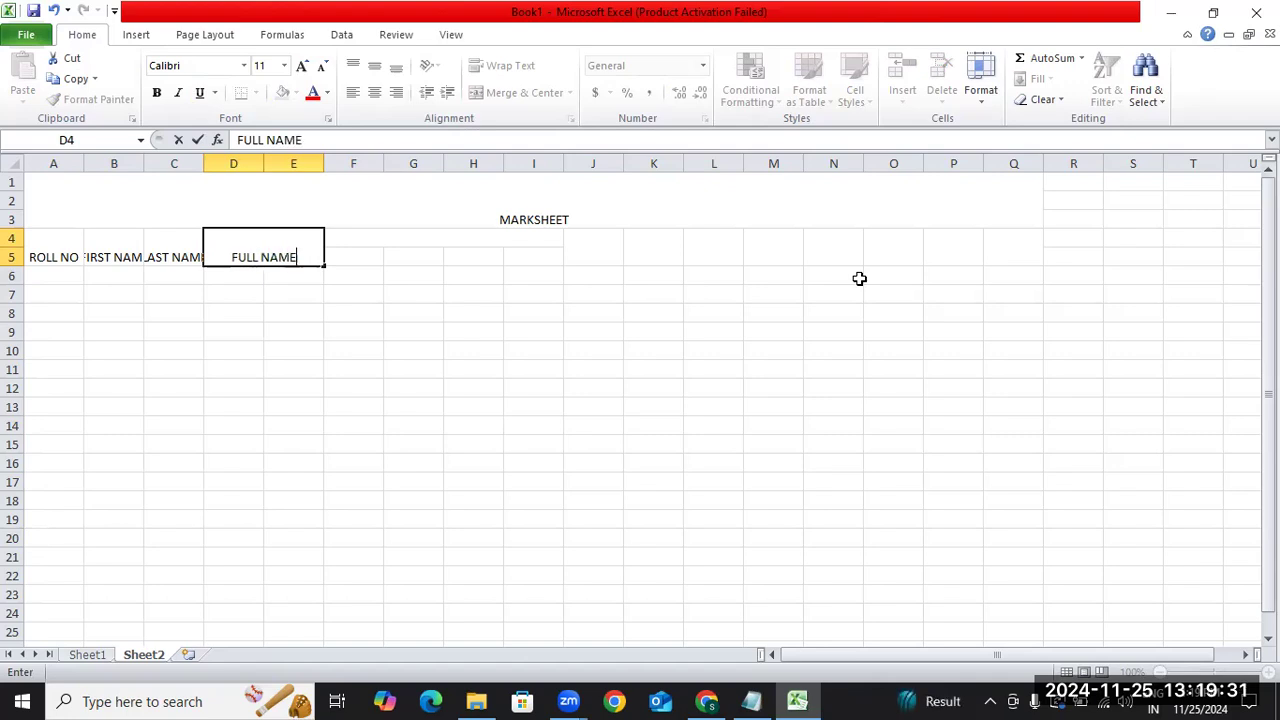
pyautogui.press('Right')
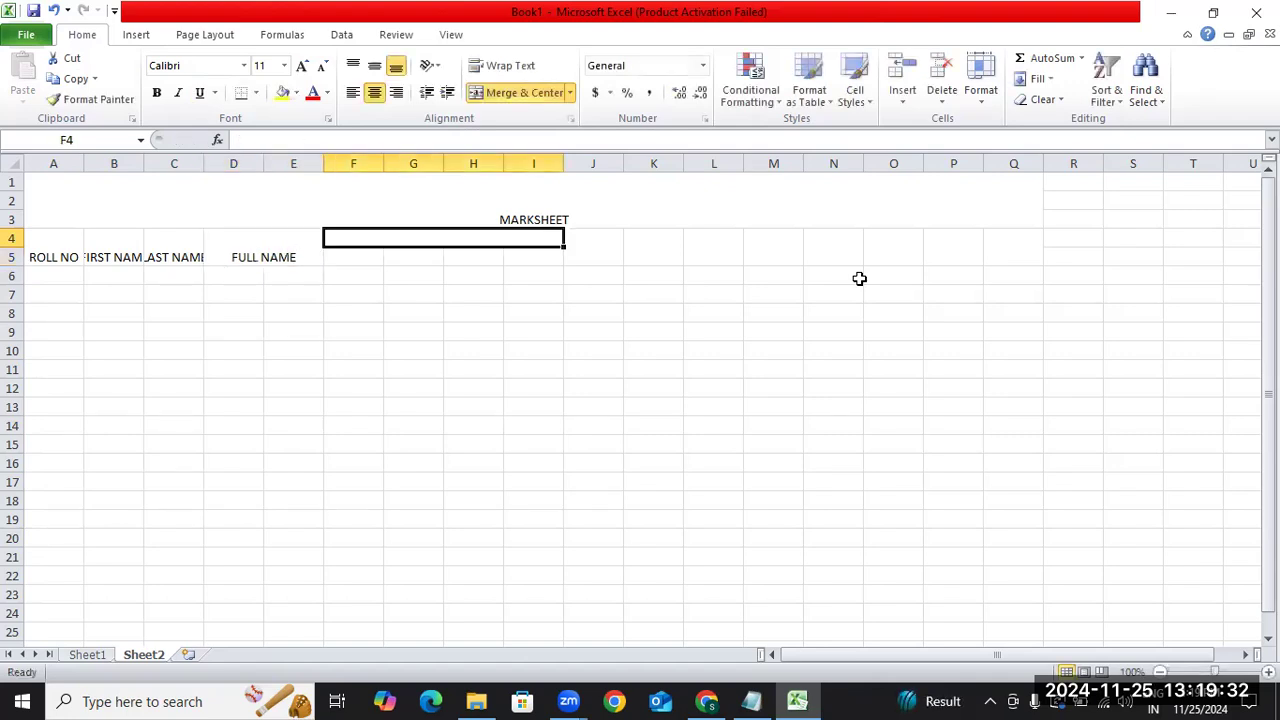
# Enter SUBJECT in the merged cell F4, with the subject headers MATH in F5 and HINDI in G5 below it.
pyautogui.write('SUB')
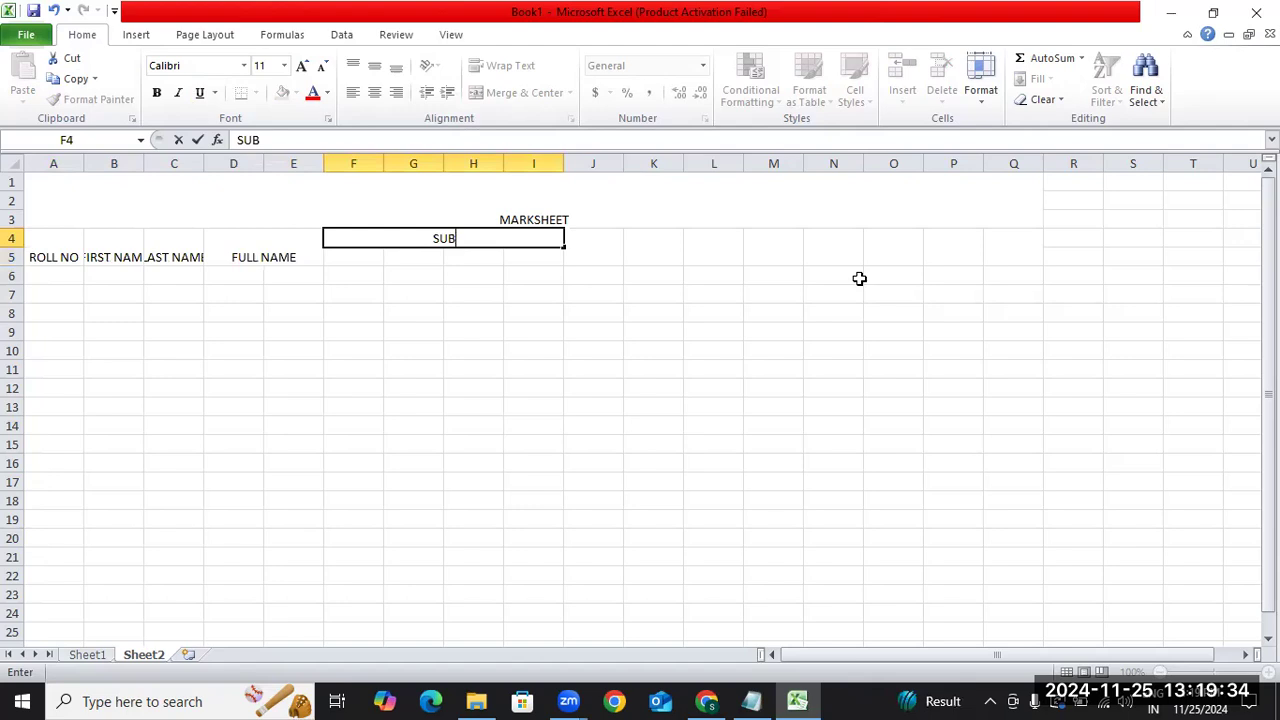
pyautogui.write('JECT')
pyautogui.press('Return')
pyautogui.write('MATH')
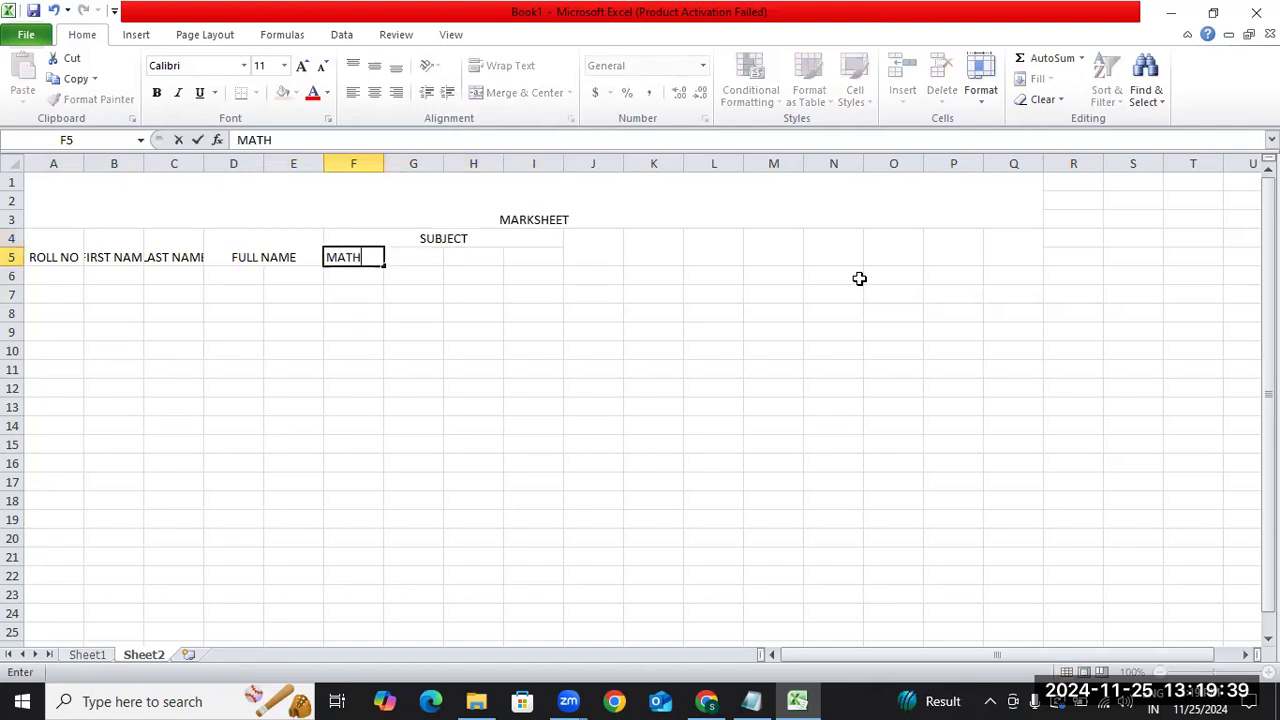
pyautogui.press('Tab')
pyautogui.write('H')
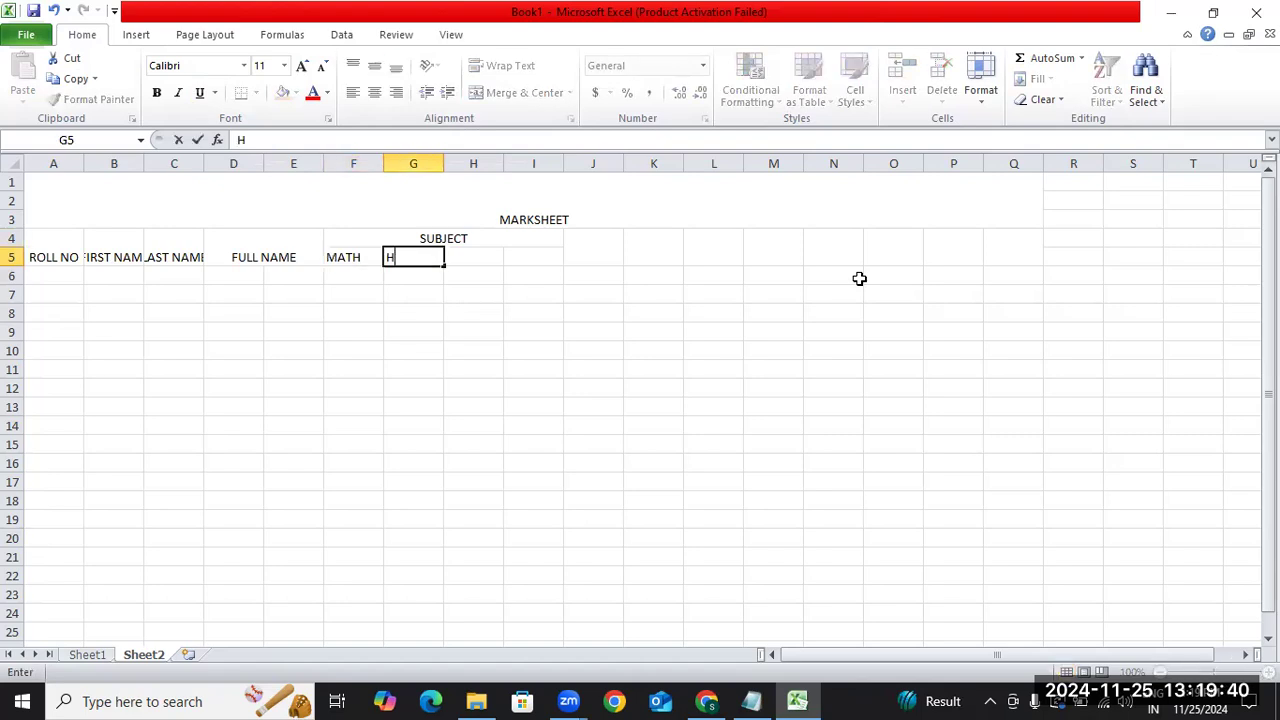
pyautogui.write('INDI')
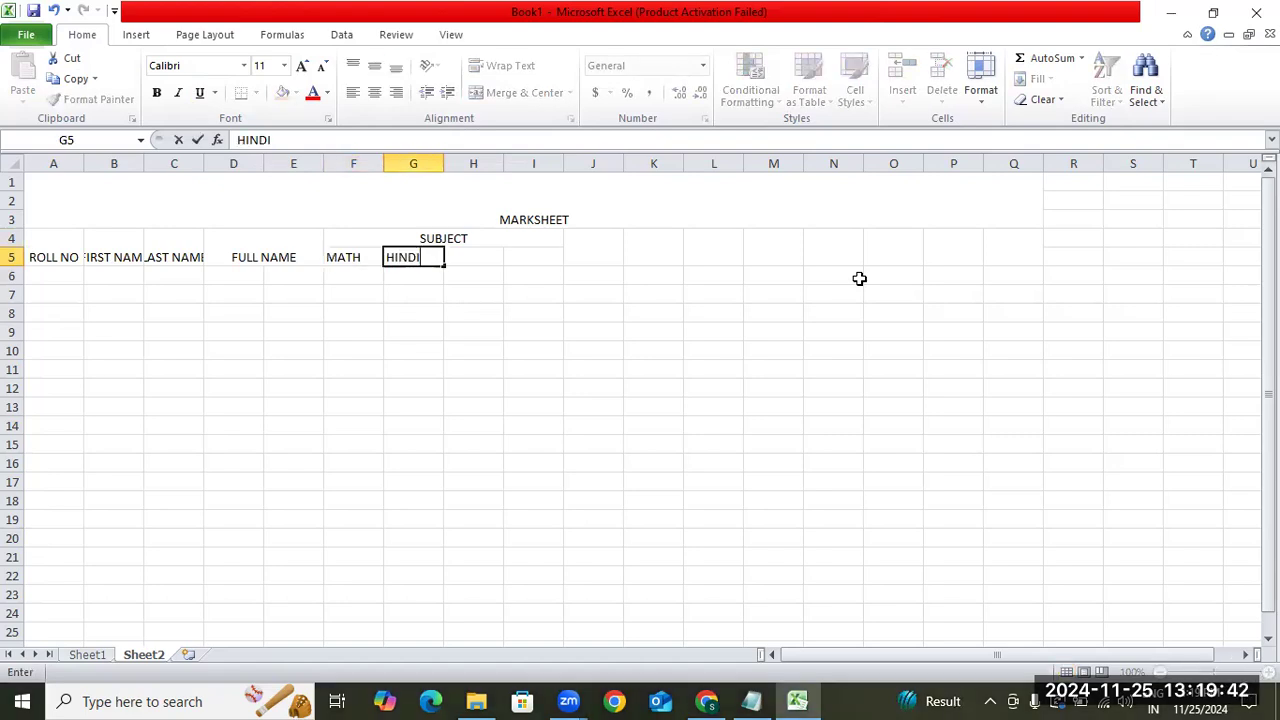
pyautogui.press('Tab')
# Enter the subject headers ENGLISH in H5 and COMPUTER in I5.
pyautogui.write('E')
pyautogui.write('N')
pyautogui.write('N')
pyautogui.press('BackSpace')
pyautogui.write('G')
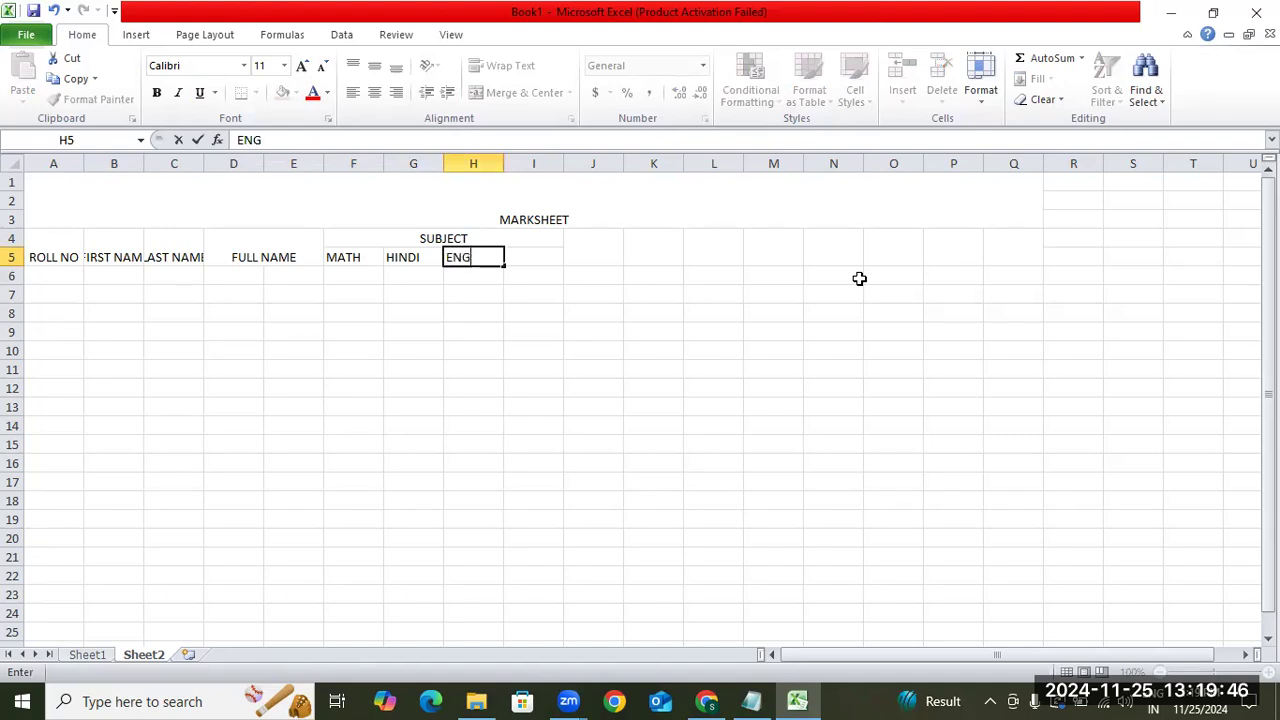
pyautogui.write('LISG')
pyautogui.press('BackSpace')
pyautogui.write('H')
pyautogui.press('Tab')
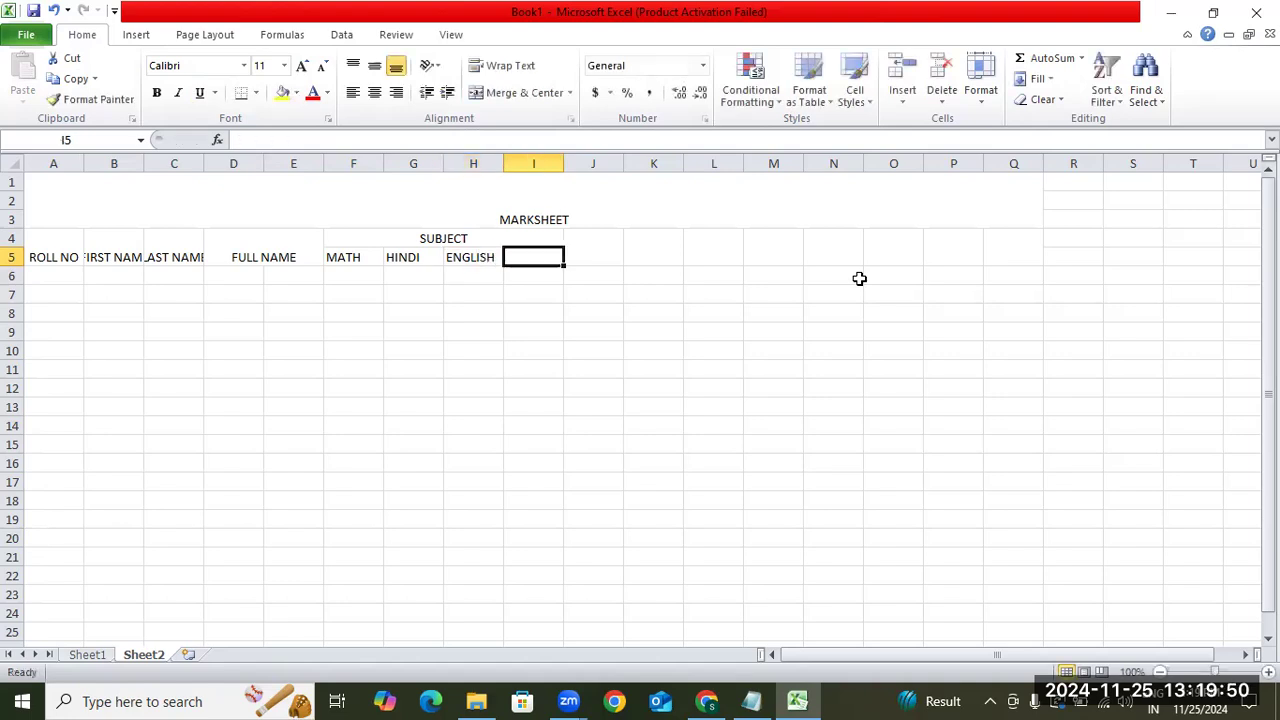
pyautogui.write('COM')
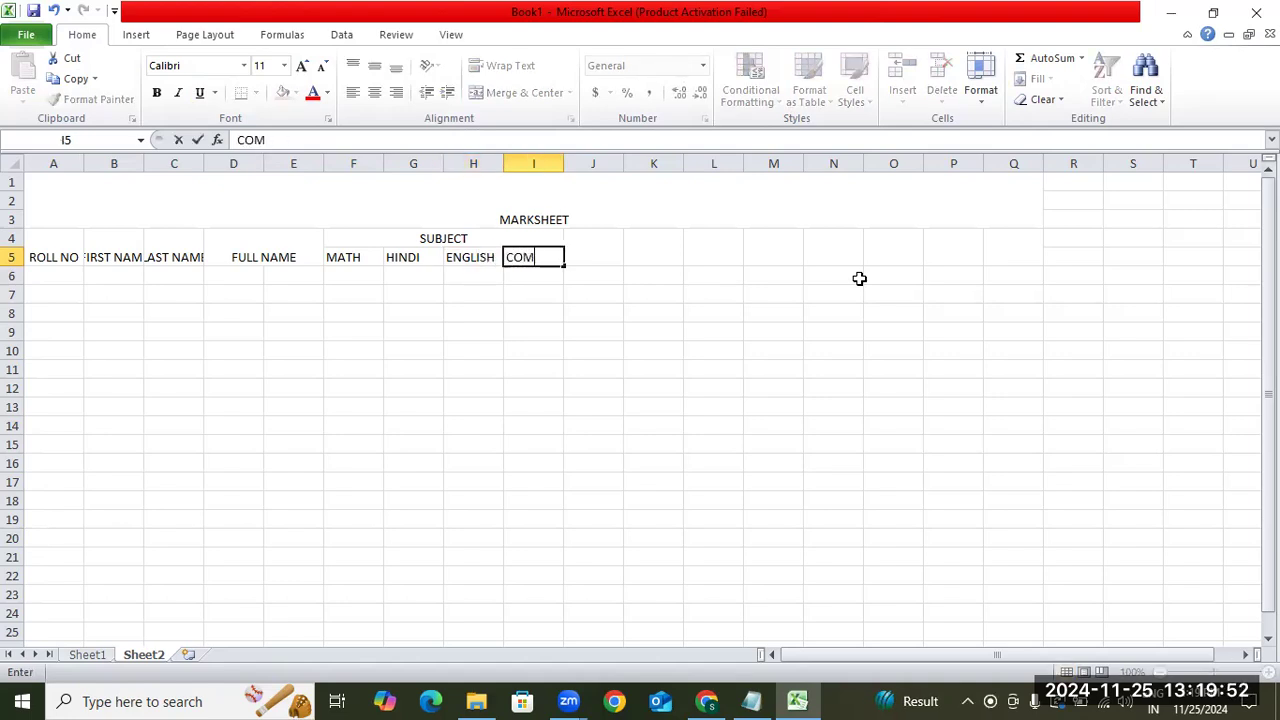
pyautogui.write('PUTER')
pyautogui.press('Up')
pyautogui.press('Down')
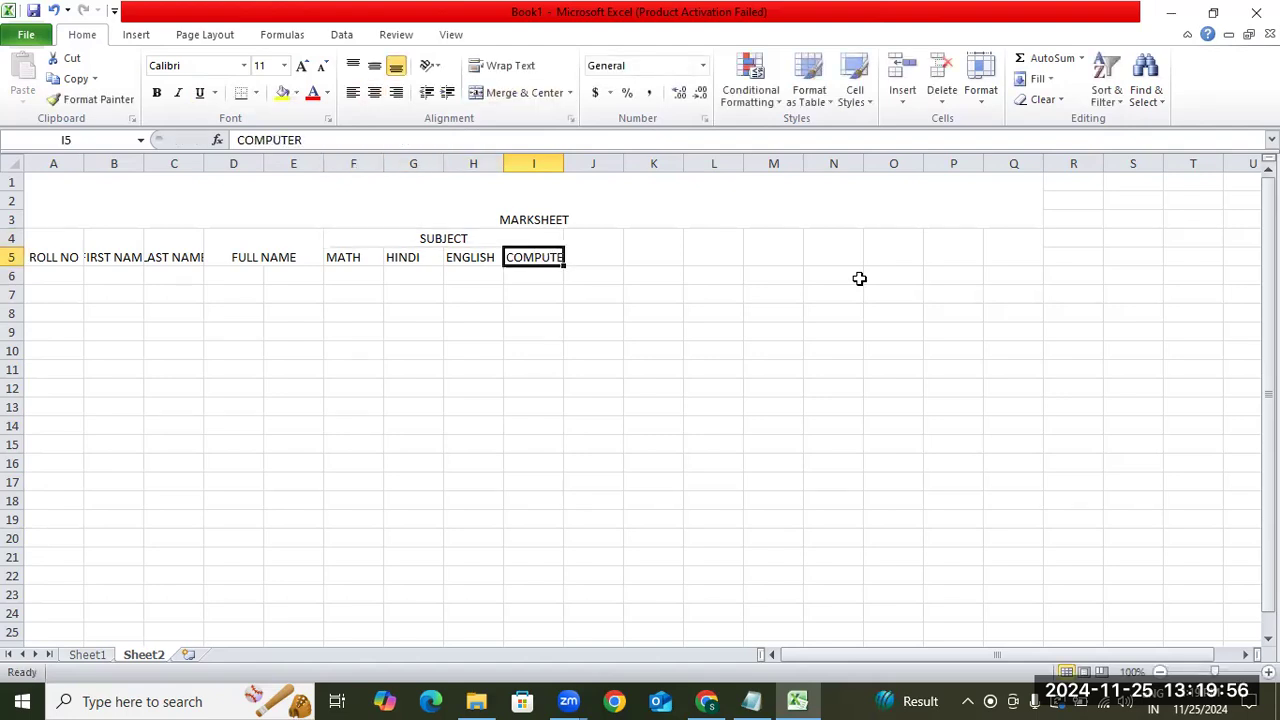
# Try widening column I to fit its COMPUTER header, and undo the width change.
pyautogui.click(543, 294)
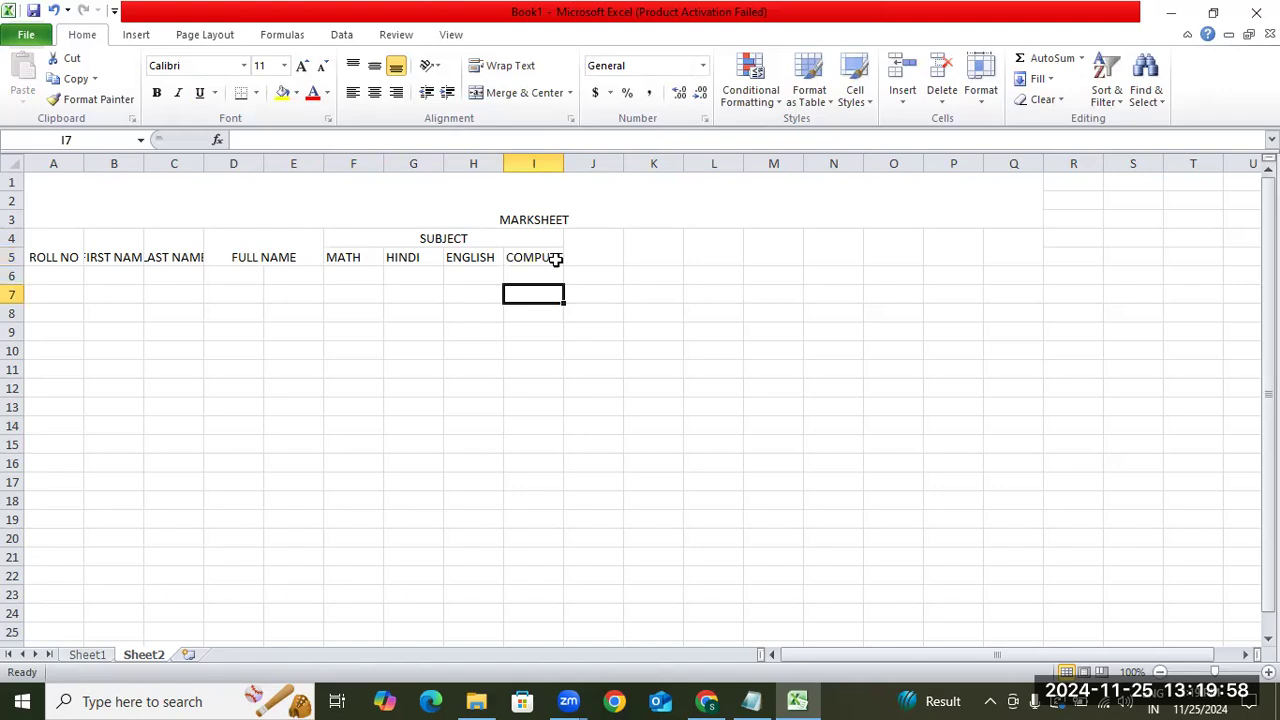
pyautogui.click(126, 257)
pyautogui.click(172, 255)
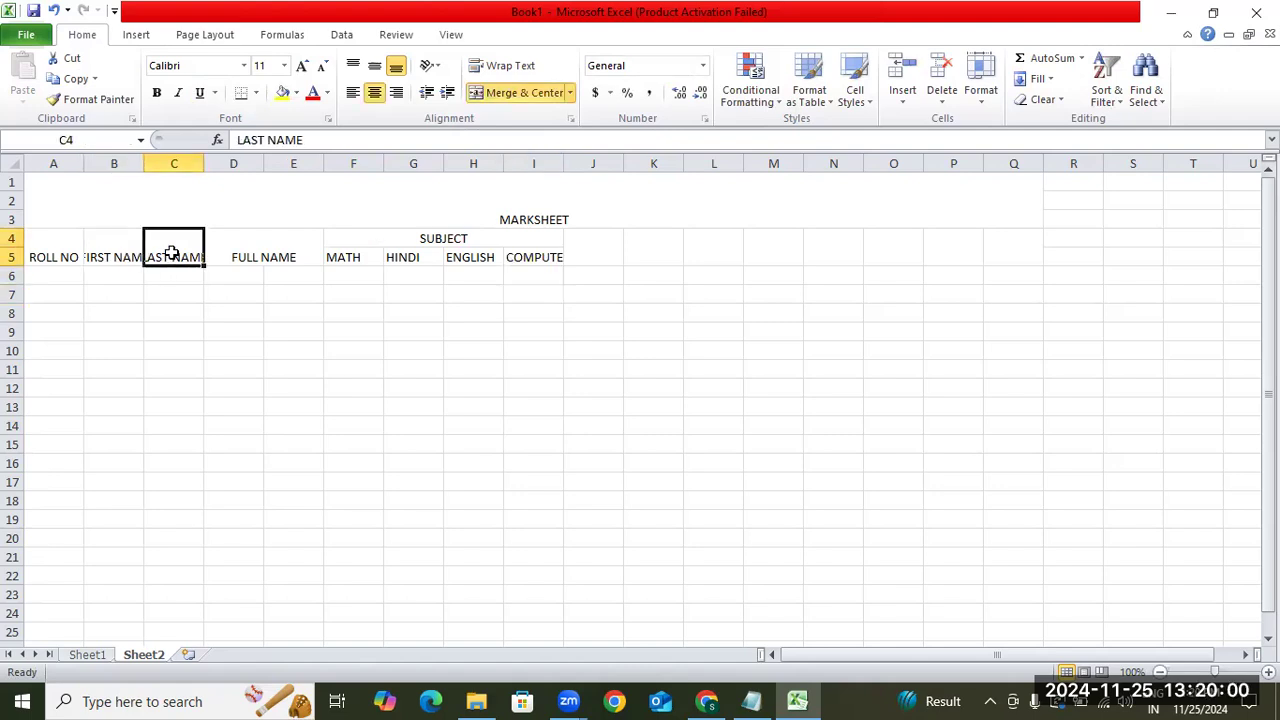
pyautogui.click(540, 259)
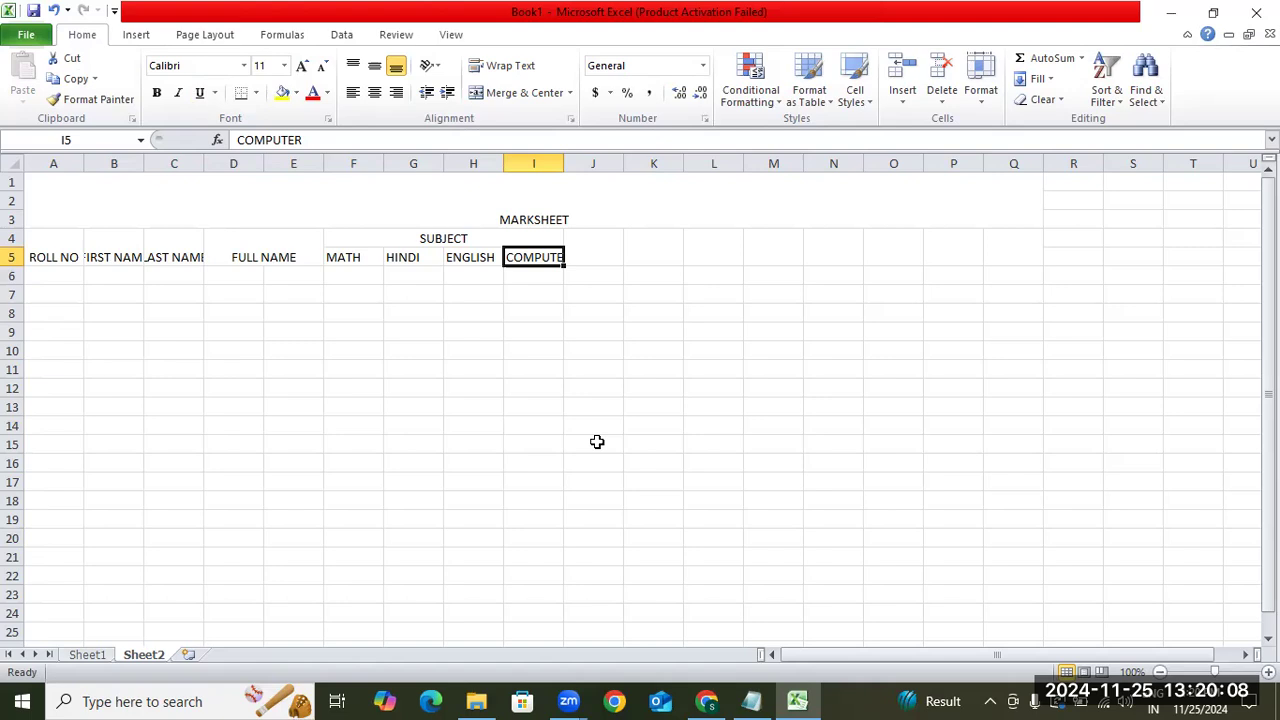
pyautogui.doubleClick(564, 163)
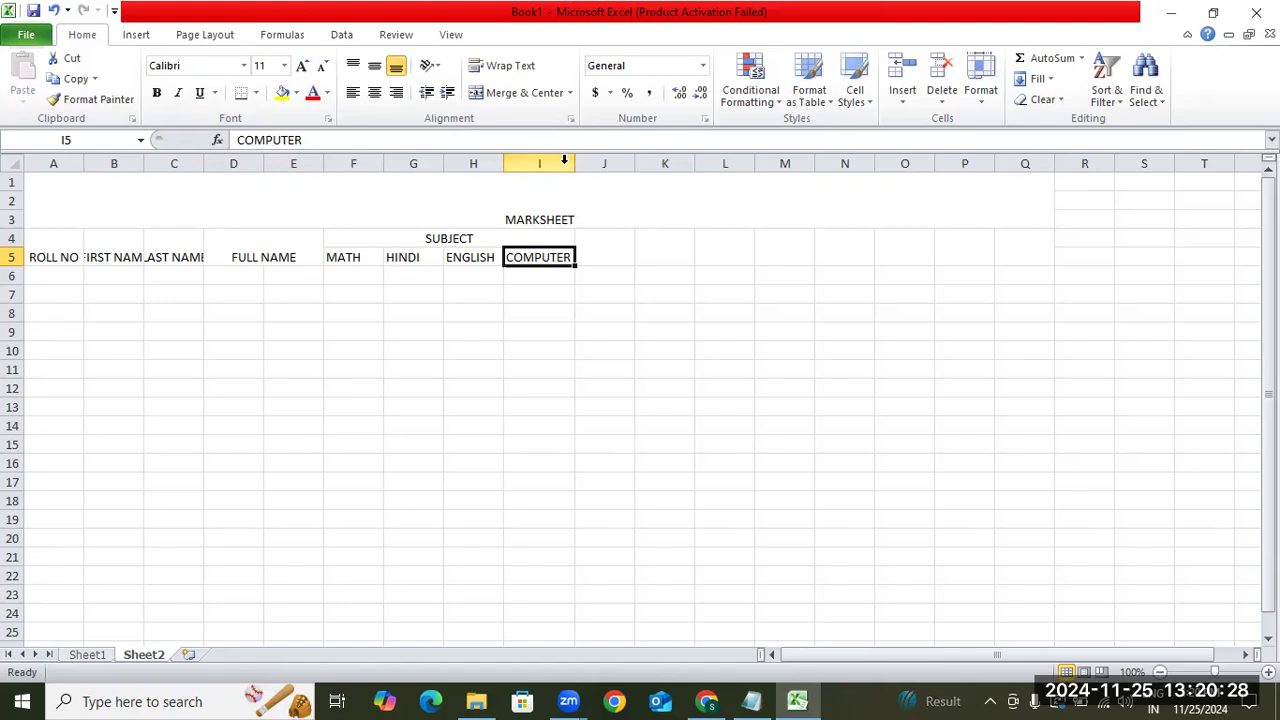
pyautogui.moveTo(575, 163); pyautogui.dragTo(563, 163)
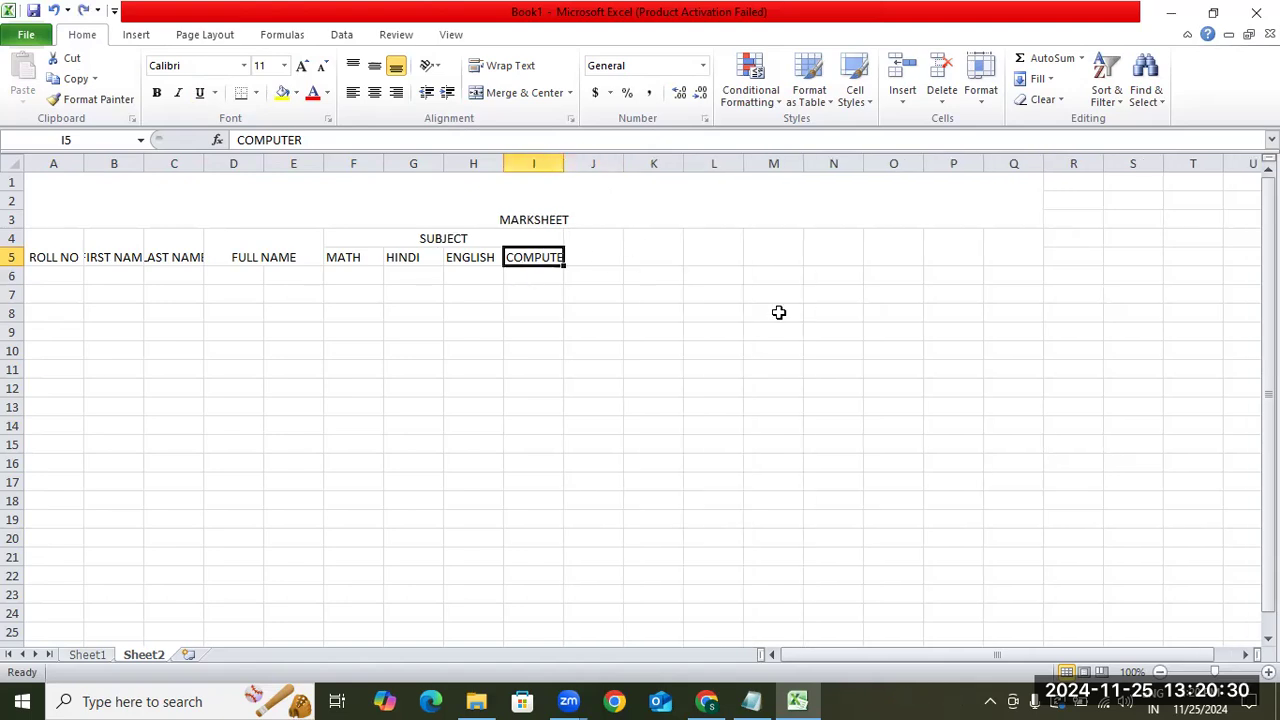
# Apply AutoFit Column Width to column I based on the COMPUTER header in I5.
pyautogui.press('alt')
pyautogui.press('h')
pyautogui.press('o')
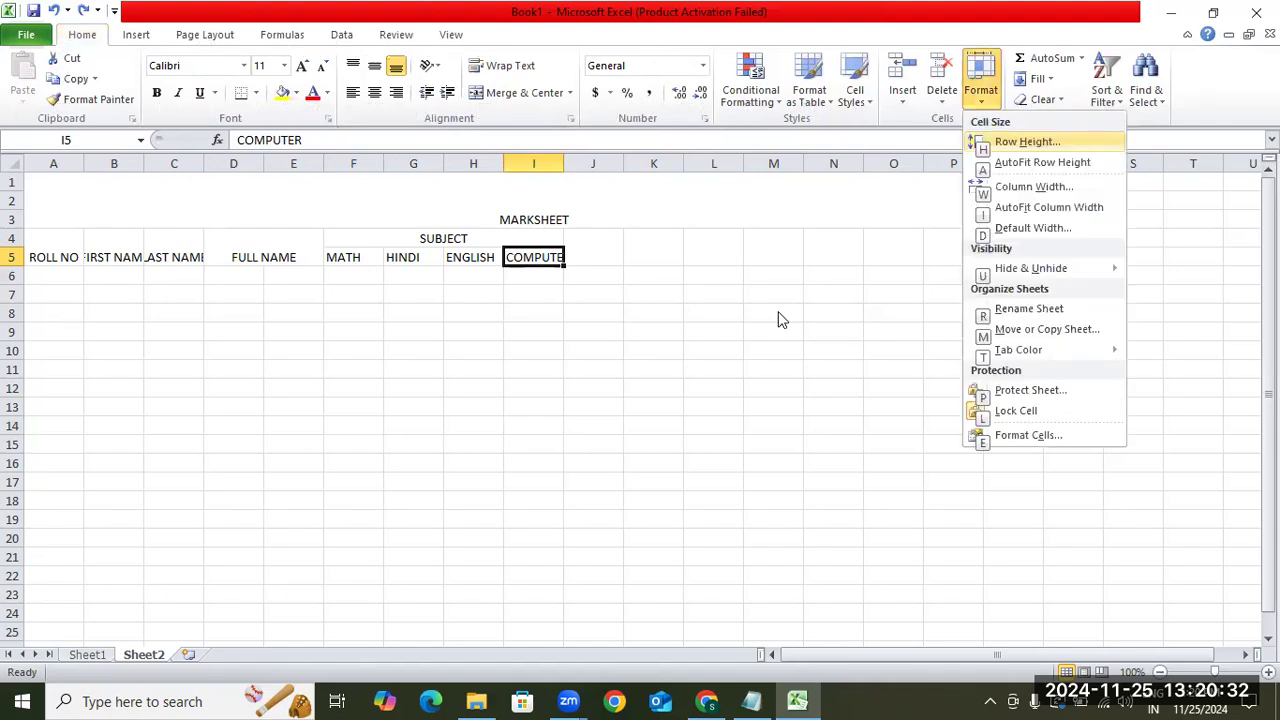
pyautogui.press('i')
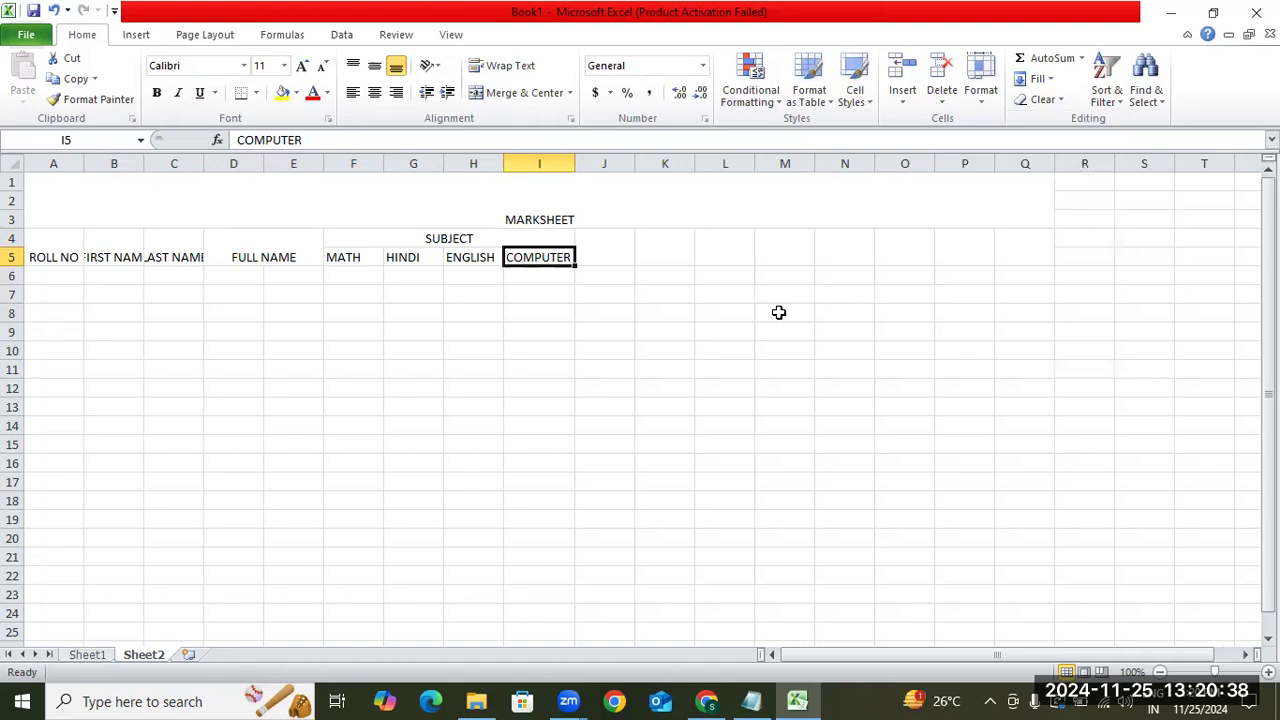
# Enter the result headers TOTAL in the merged cell J4, MAX in K4 and MIN in L4.
pyautogui.press('Right')
pyautogui.write('TO')
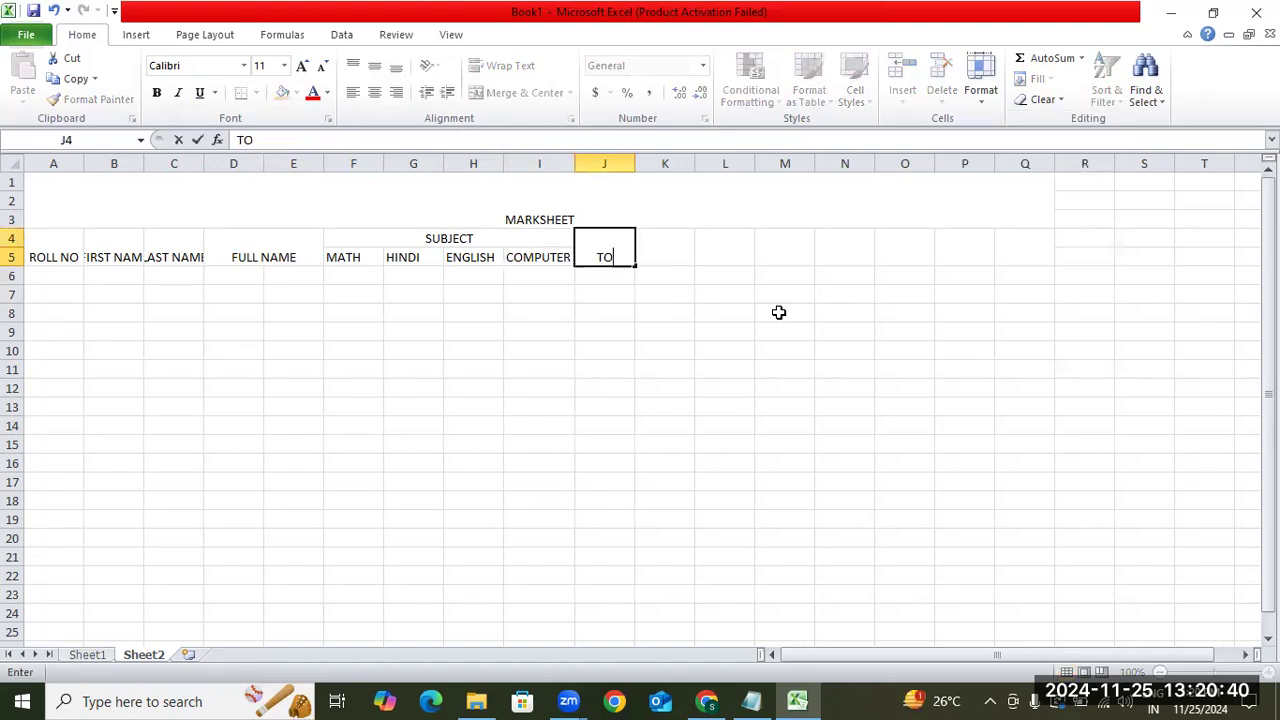
pyautogui.write('TAL')
pyautogui.press('Right')
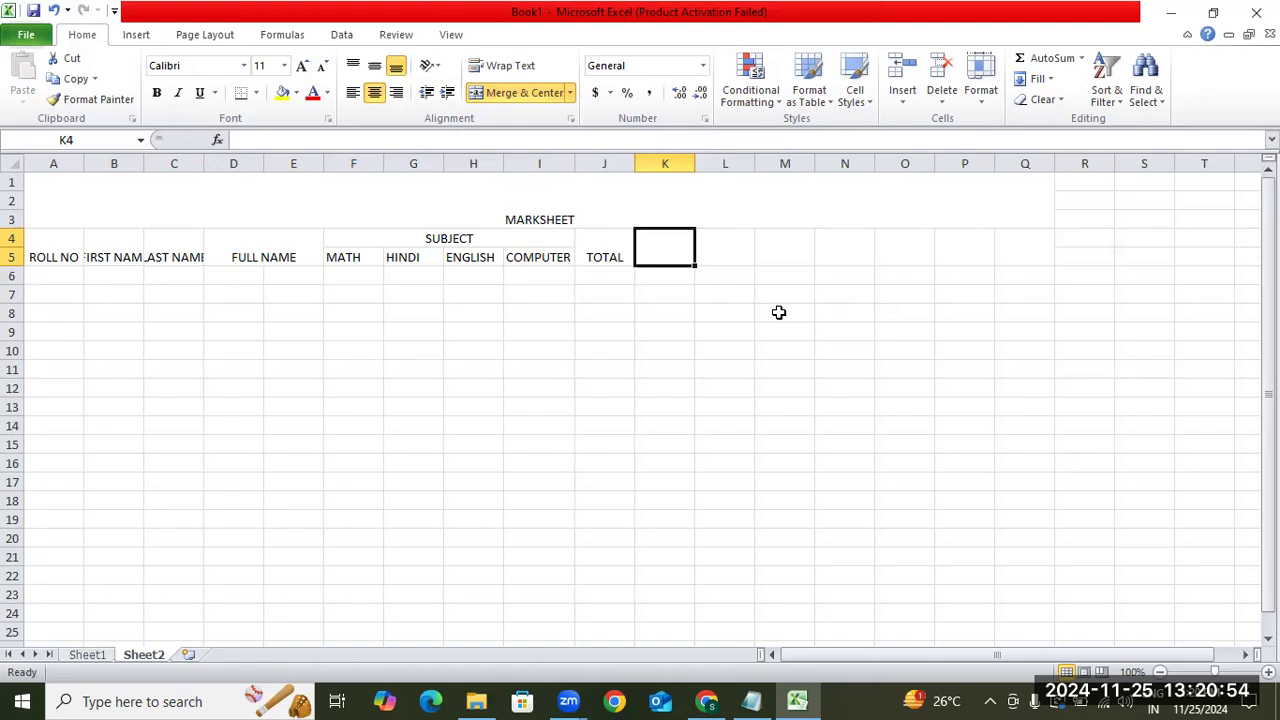
pyautogui.write('MAX')
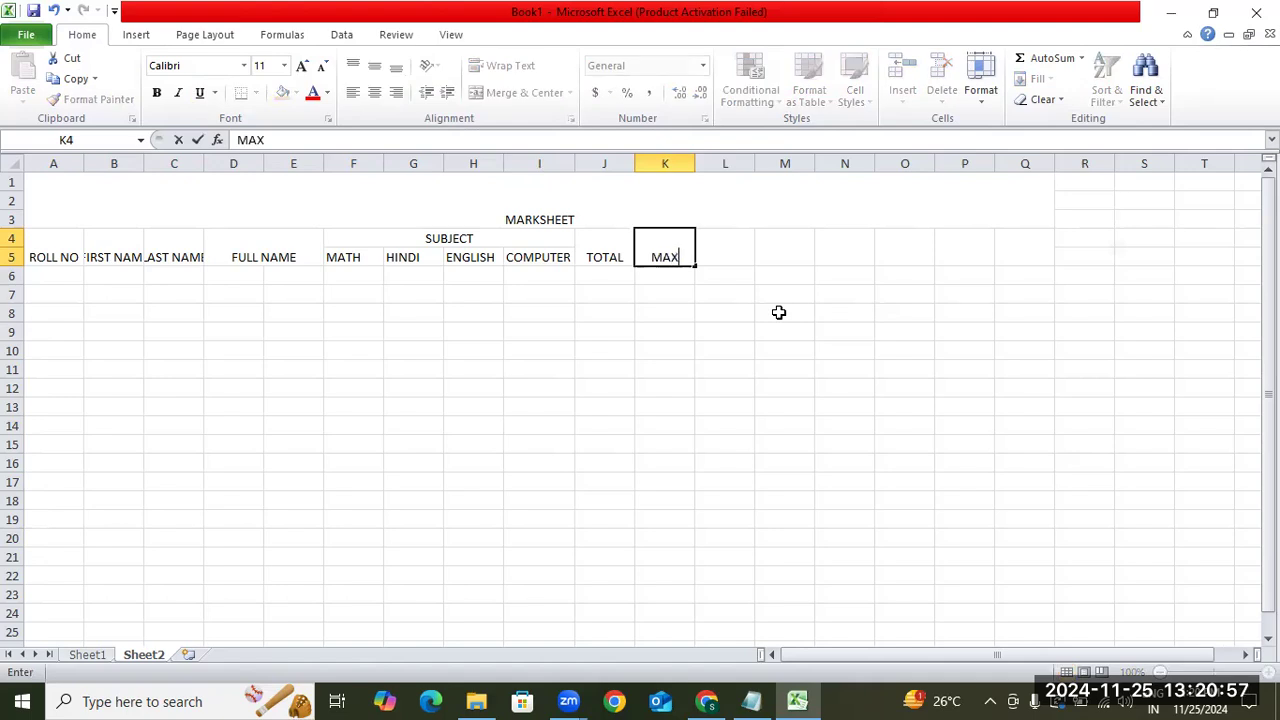
pyautogui.press('Tab')
pyautogui.write('MIN')
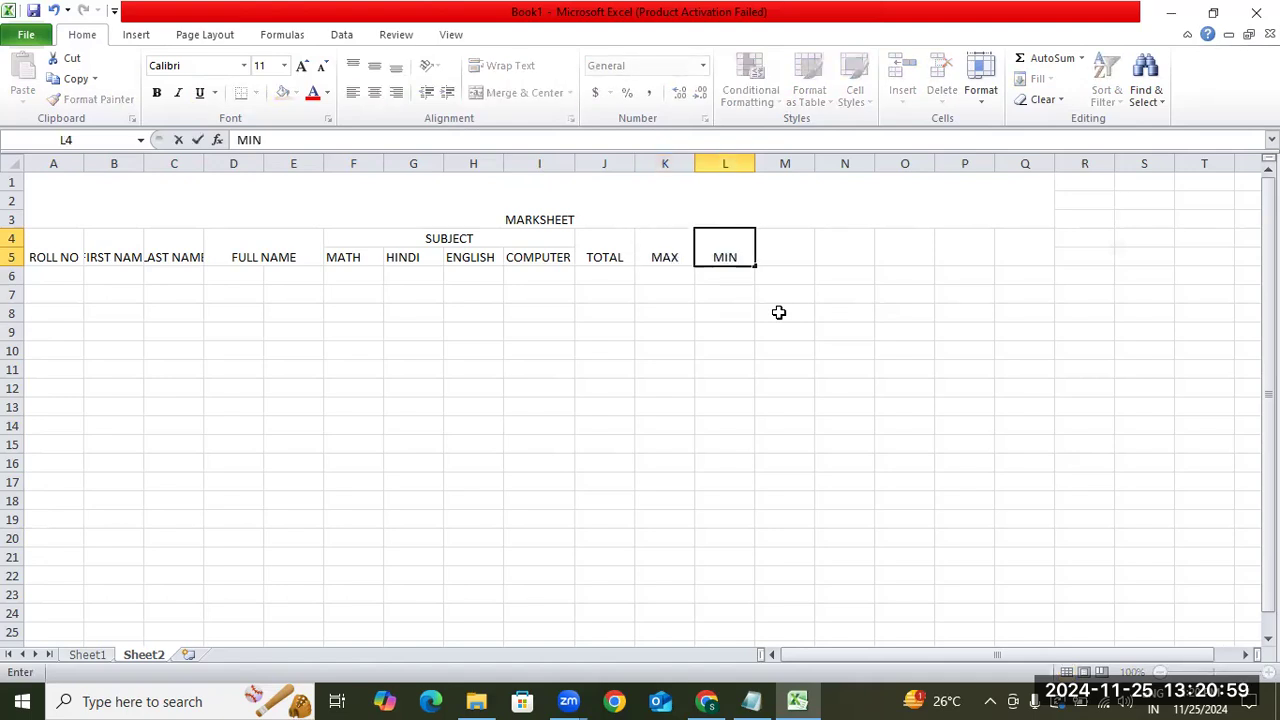
# Enter the result headers AVERAGE in the merged cell M4 and PASS/FAIL in N4.
pyautogui.press('Tab')
pyautogui.write('A')
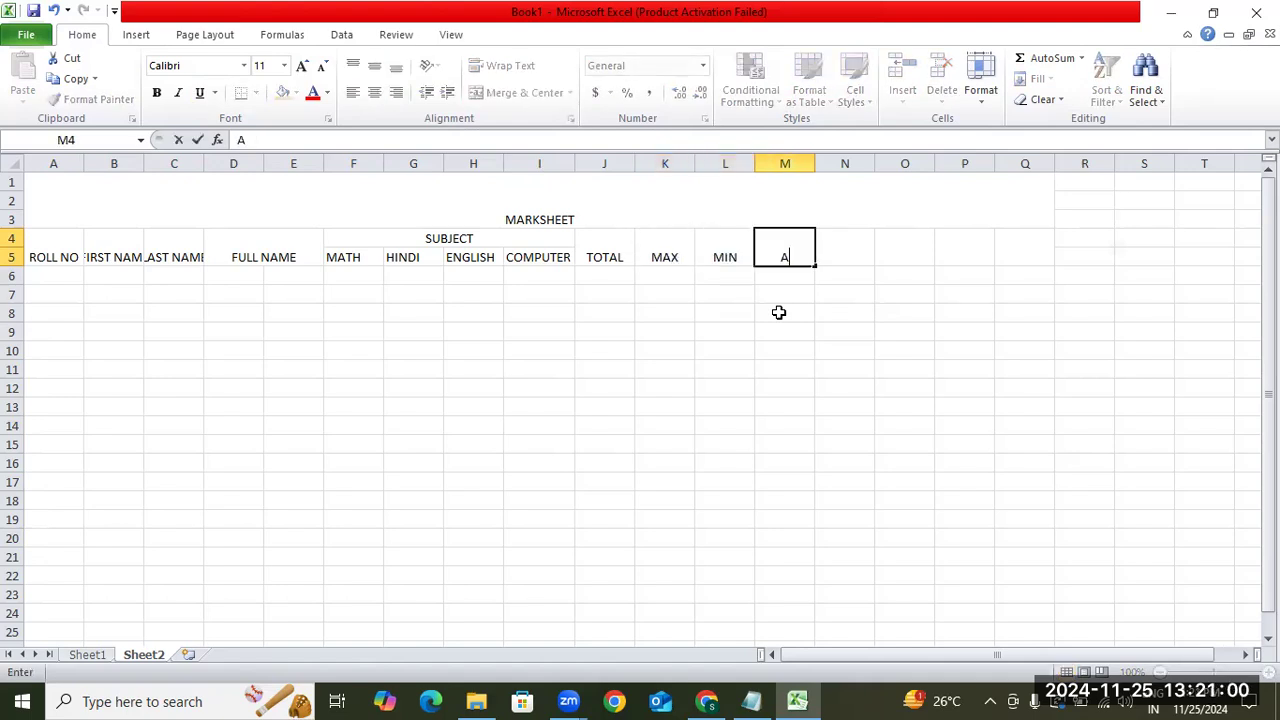
pyautogui.write('VERAGE')
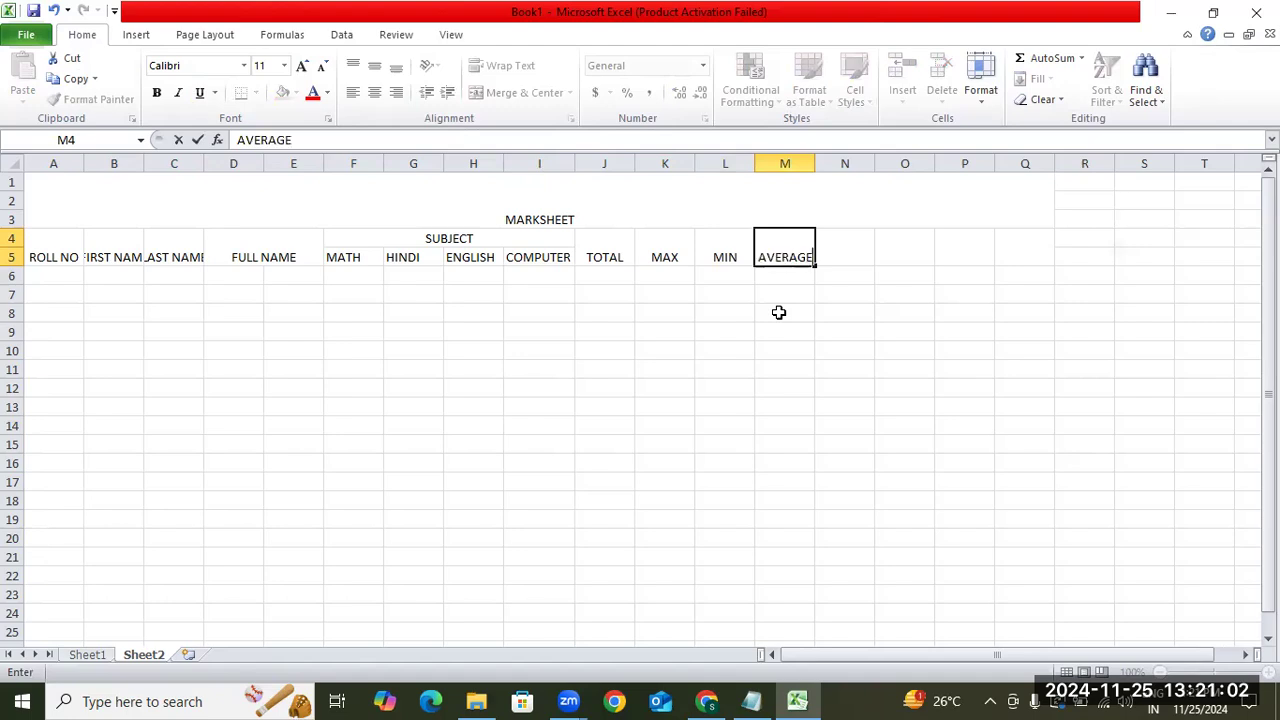
pyautogui.press('Tab')
pyautogui.write('P')
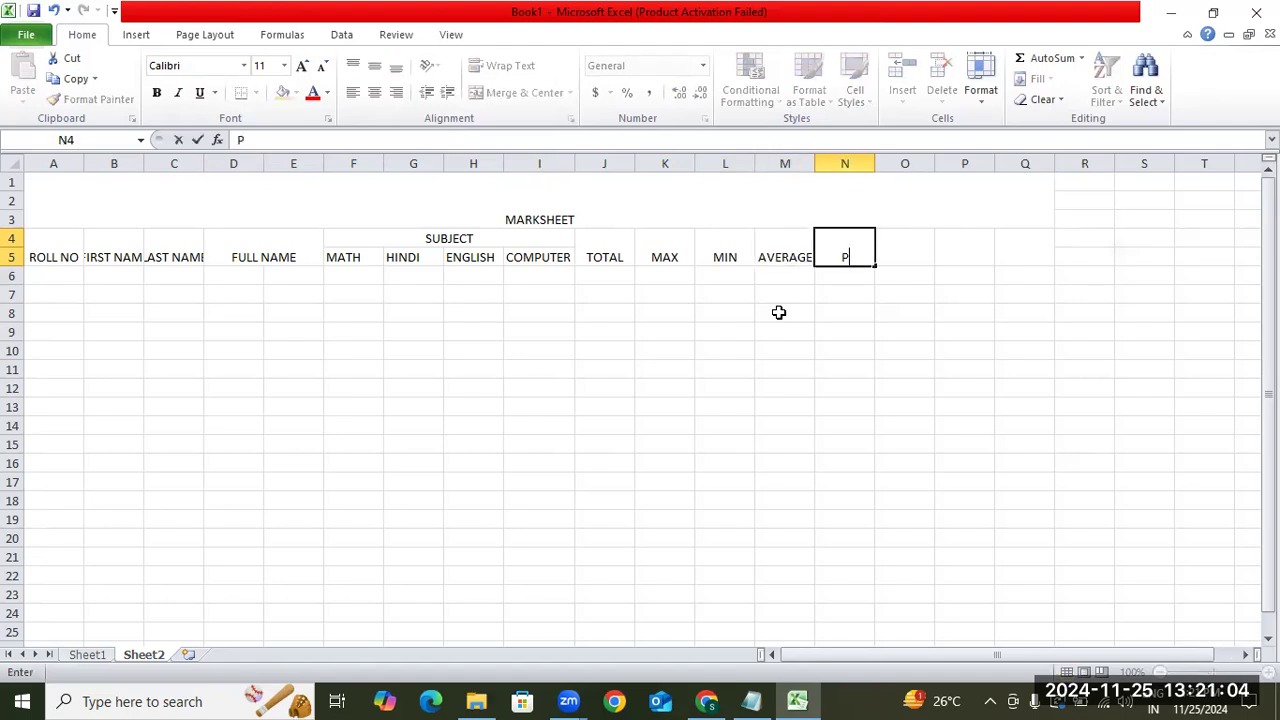
pyautogui.write('ASS/FAIL')
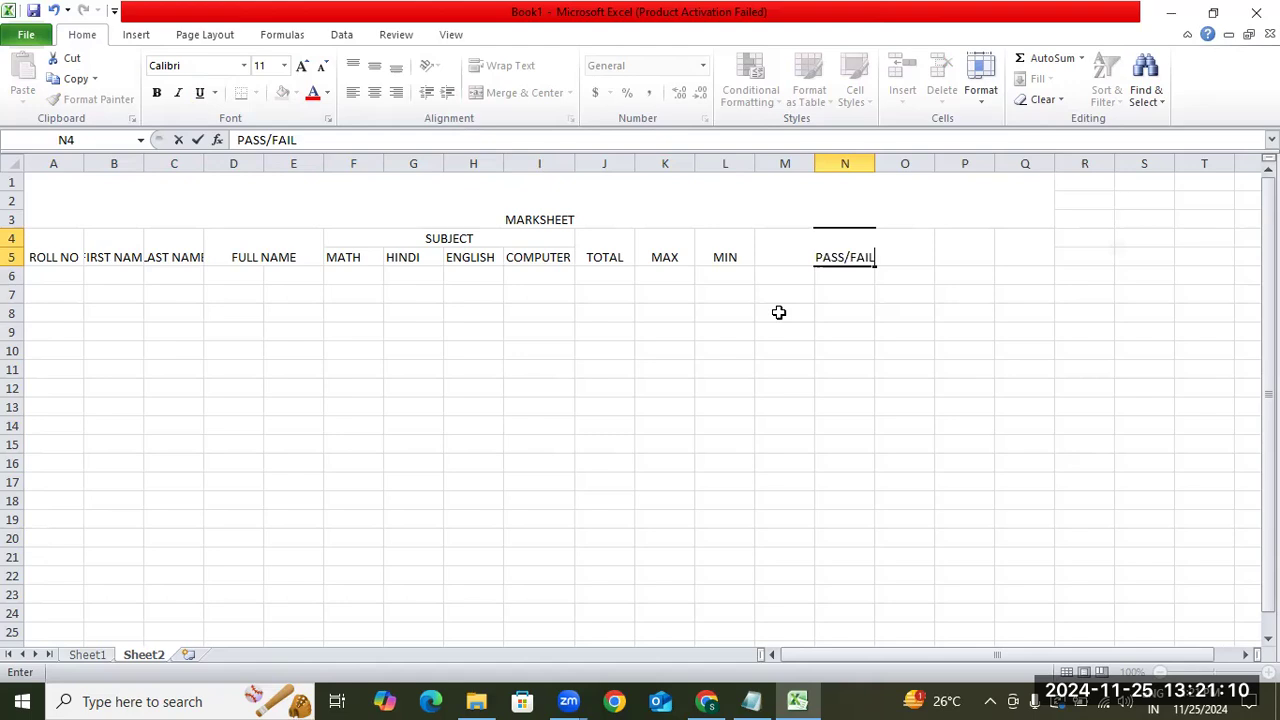
# Enter the remaining result headers DIVISON in the merged cell O4, GRADE in P4 and RANK in Q4.
pyautogui.press('Tab')
pyautogui.write('DI')
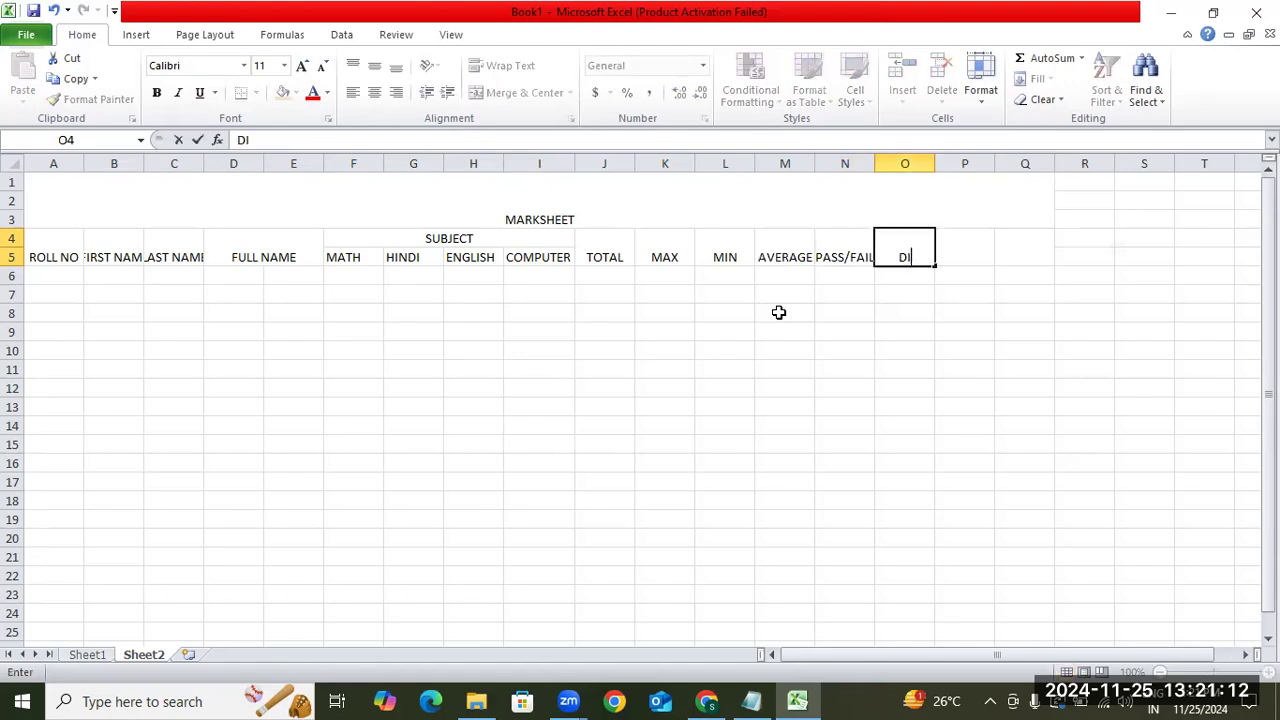
pyautogui.press('BackSpace')
pyautogui.press('BackSpace')
pyautogui.write('DIVISON')
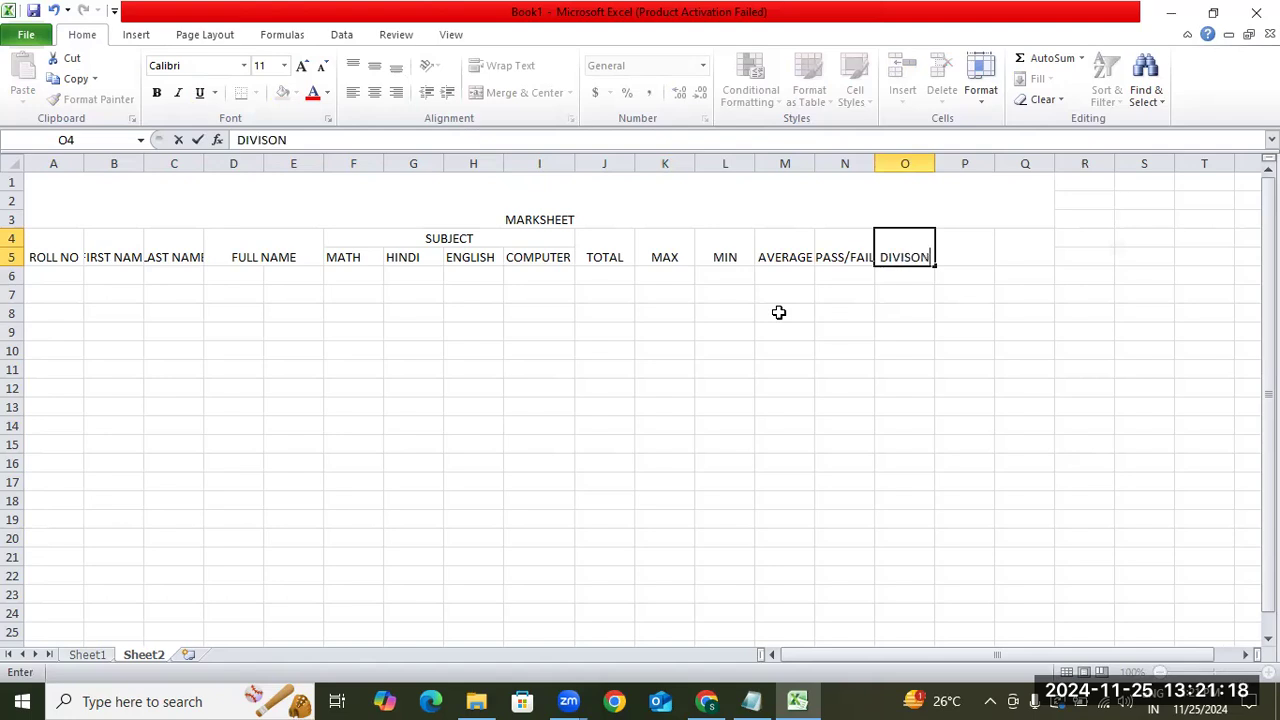
pyautogui.press('Tab')
pyautogui.write('GRADE')
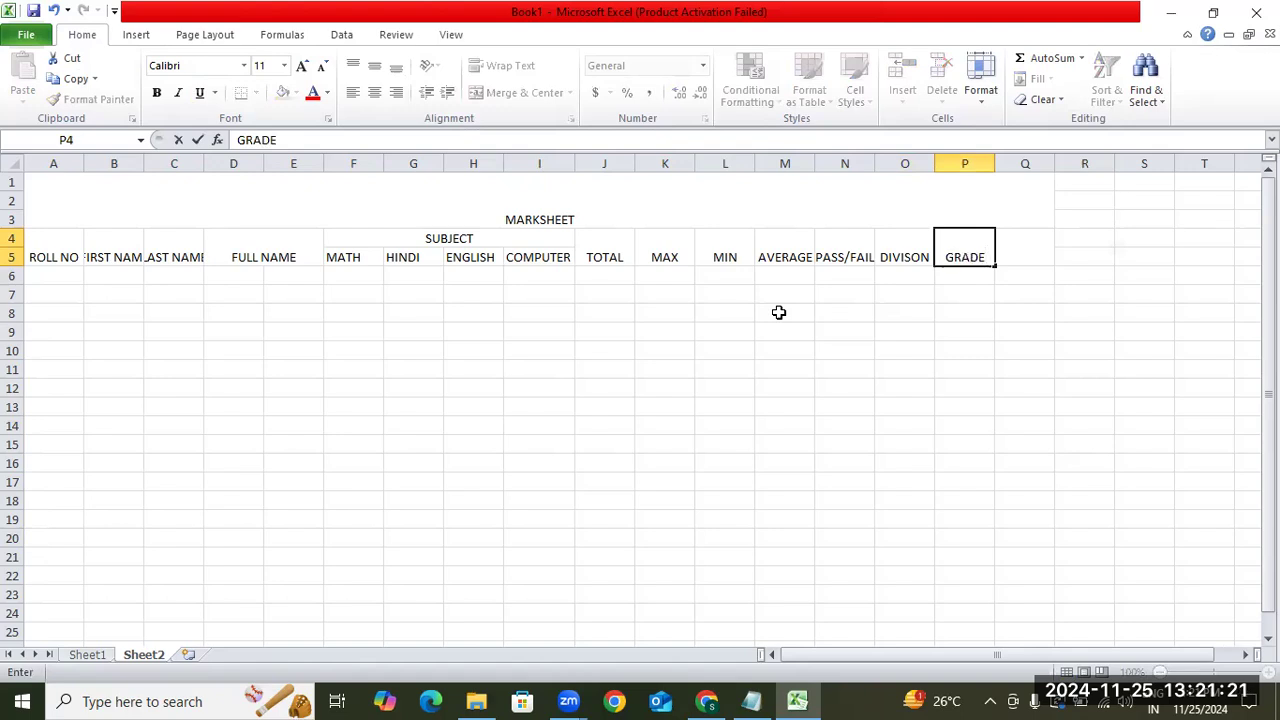
pyautogui.press('Tab')
pyautogui.write('R')
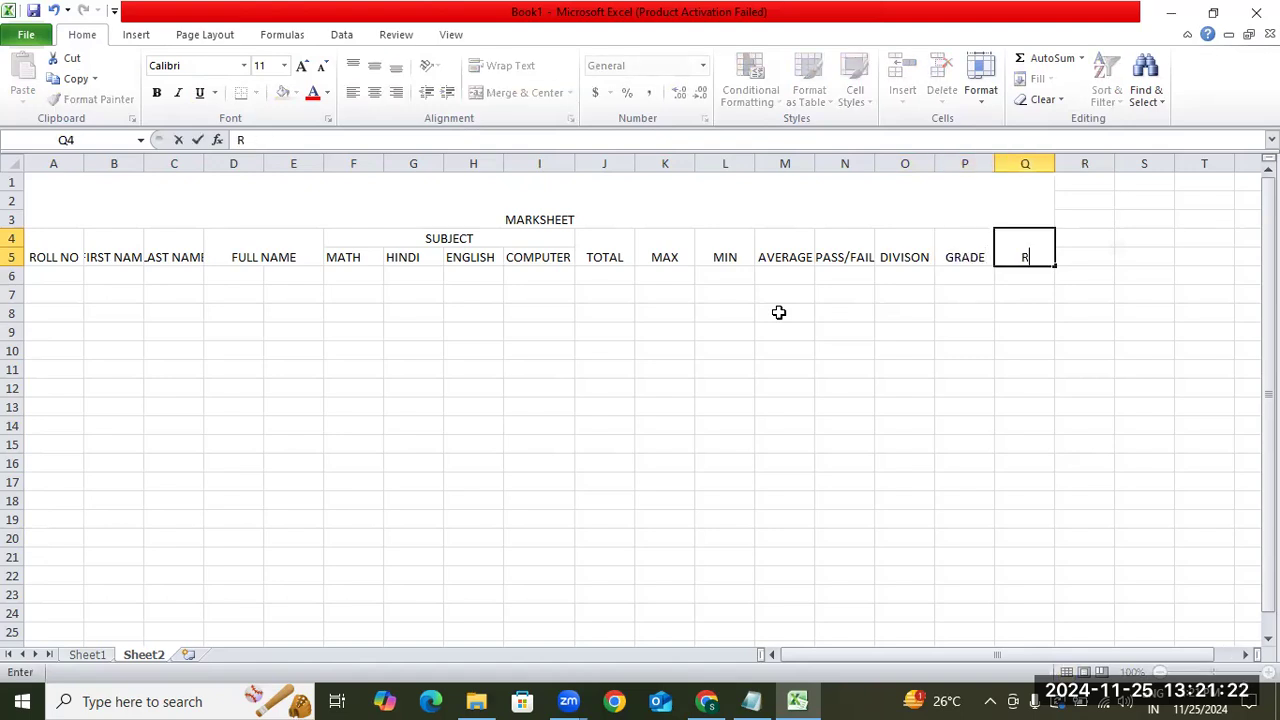
pyautogui.write('ANK')
pyautogui.press('Return')
pyautogui.press('Left')
pyautogui.press('Left')
pyautogui.press('Left')
pyautogui.press('Left')
pyautogui.press('Left')
pyautogui.press('Left')
pyautogui.press('Left')
pyautogui.press('Left')
pyautogui.press('Left')
pyautogui.press('Left')
pyautogui.press('Left')
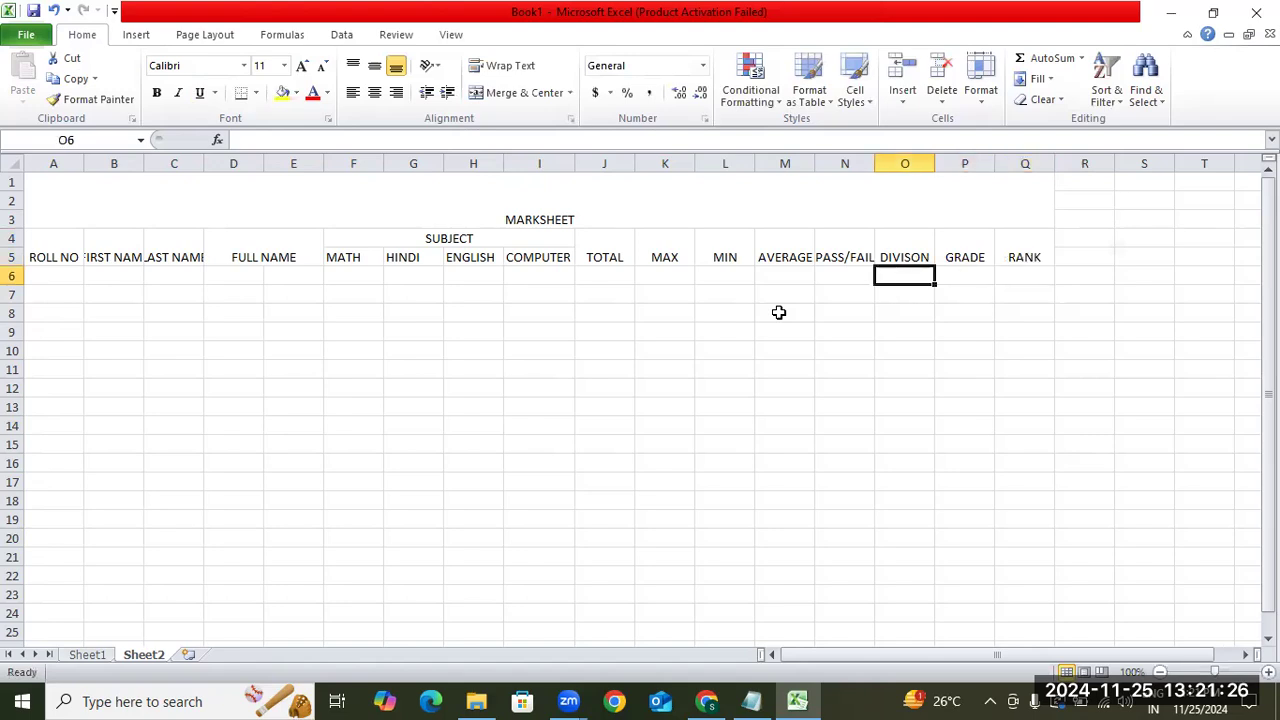
pyautogui.press('Left')
pyautogui.press('Left')
pyautogui.press('Left')
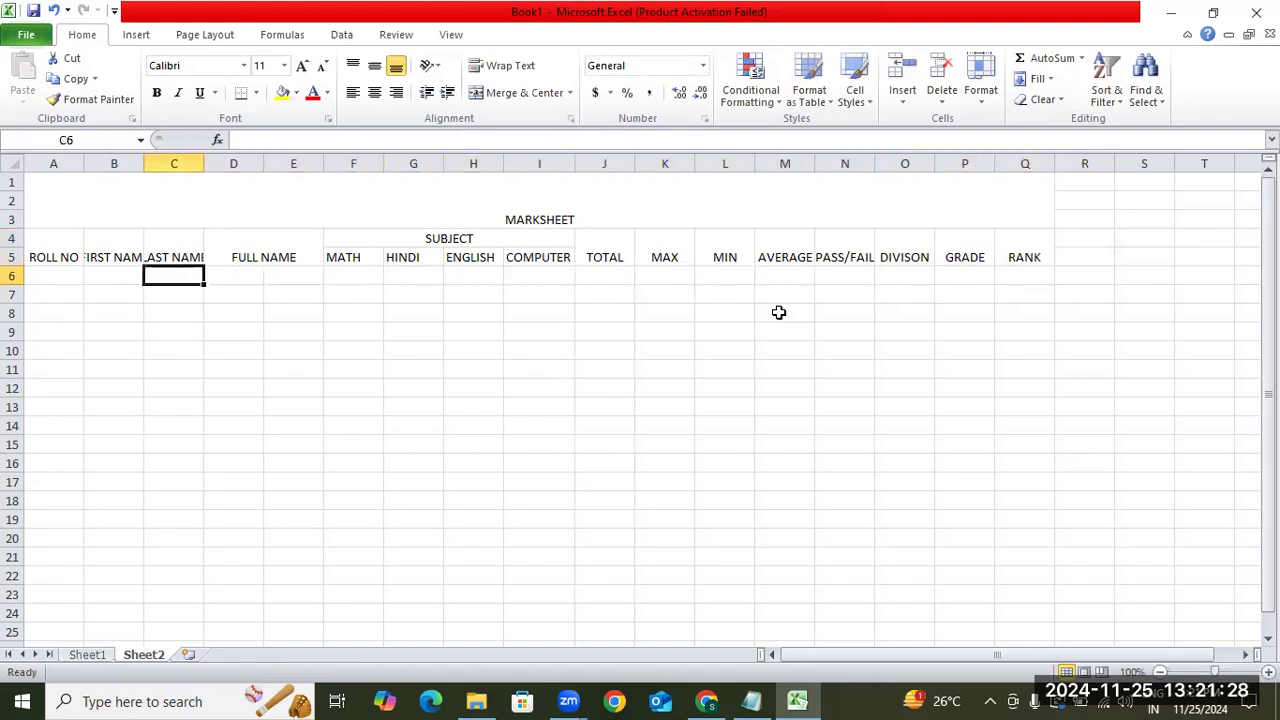
pyautogui.scroll(-1, 739, 302)
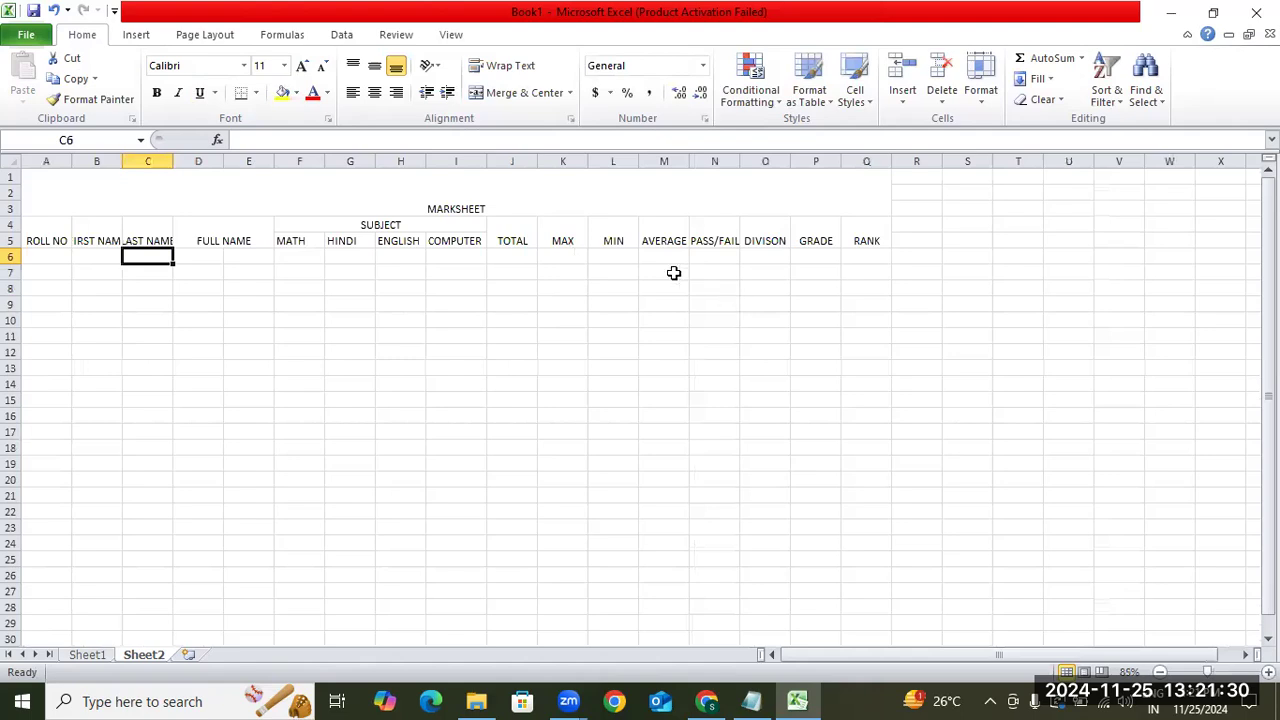
pyautogui.scroll(1, 663, 331)
pyautogui.scroll(1, 663, 333)
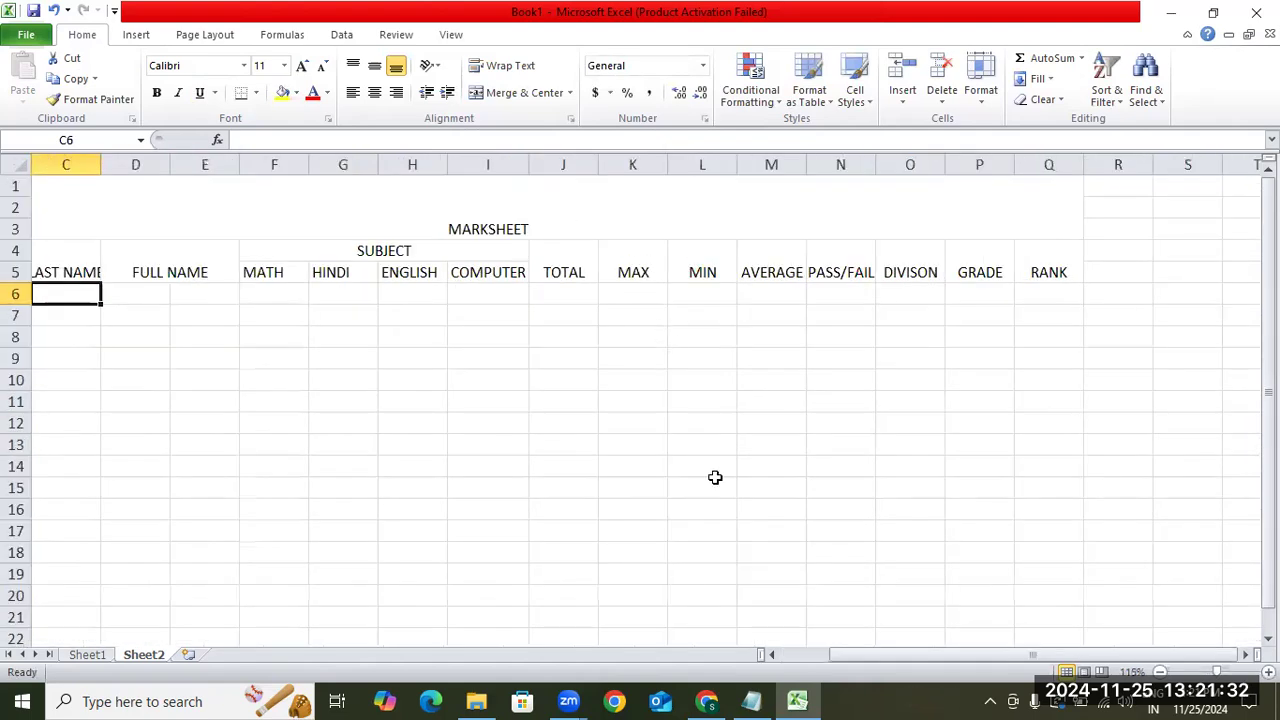
pyautogui.press('Left')
pyautogui.press('Left')
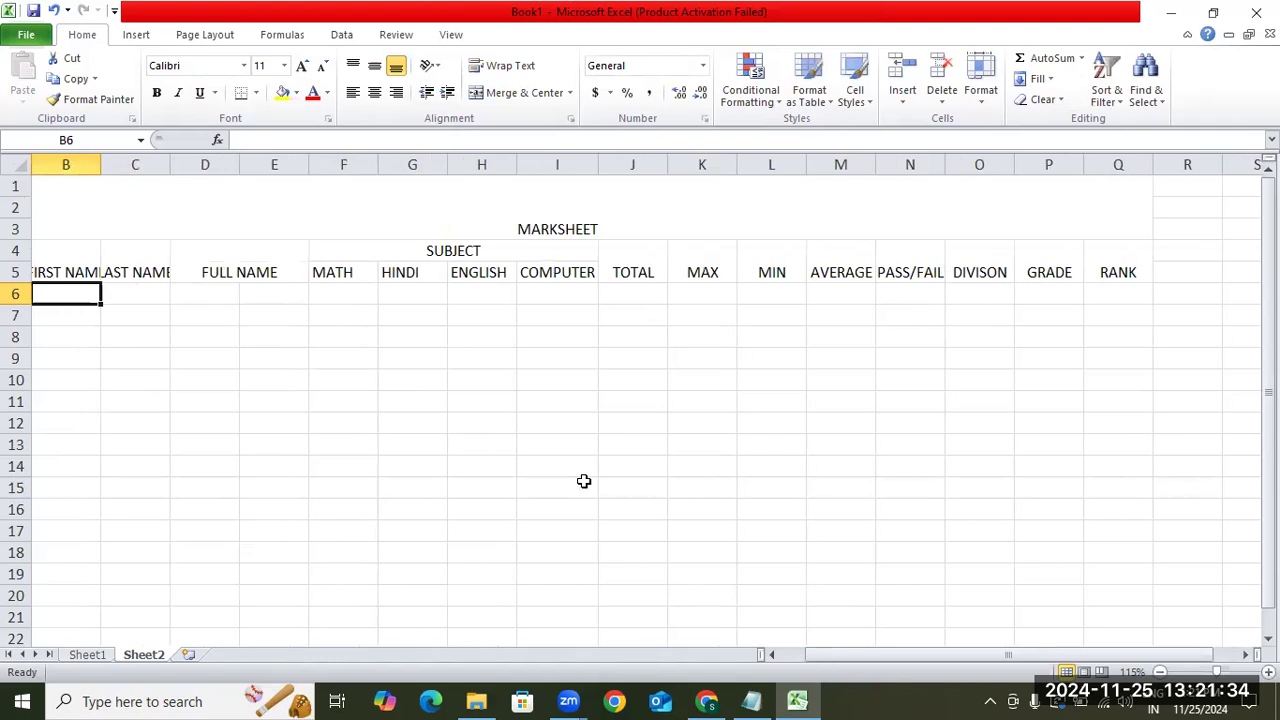
# Format the merged MARKSHEET title in A1 with font size 36 and the Algerian font.
pyautogui.press('Up')
pyautogui.press('Up')
pyautogui.press('Up')
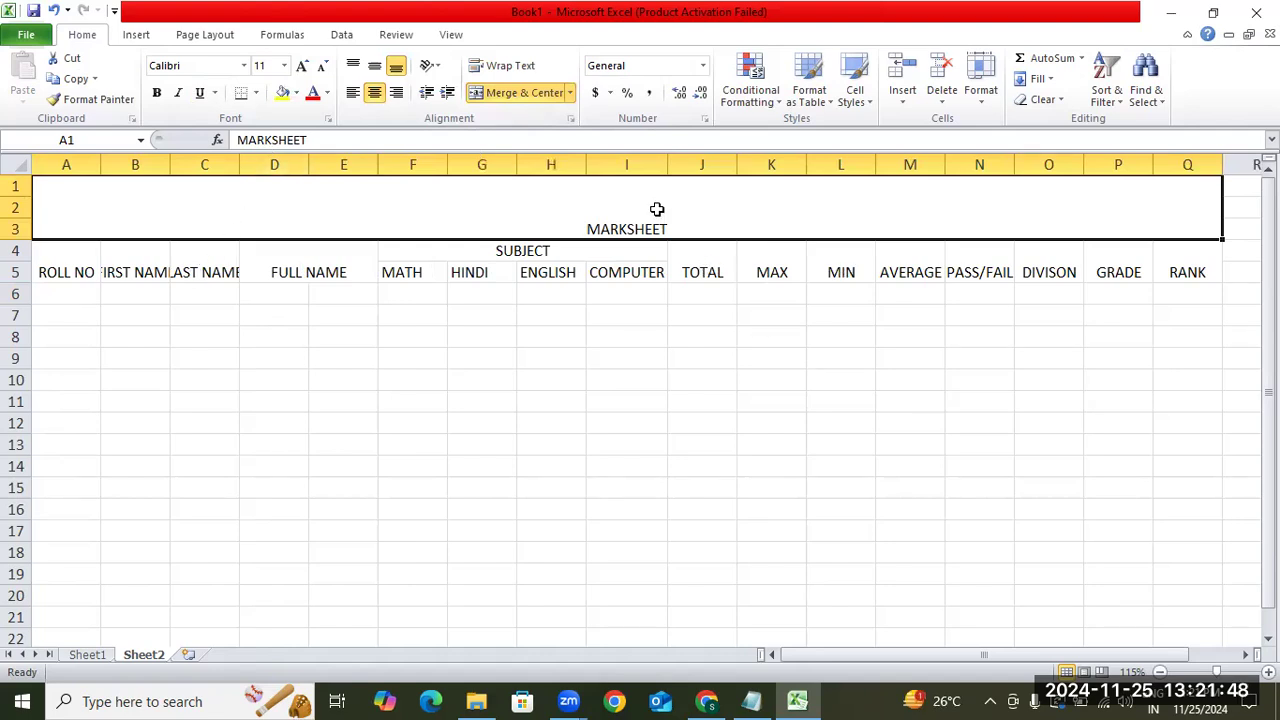
pyautogui.click(312, 72)
pyautogui.click(312, 73)
pyautogui.click(310, 72)
pyautogui.click(310, 72)
pyautogui.click(284, 66)
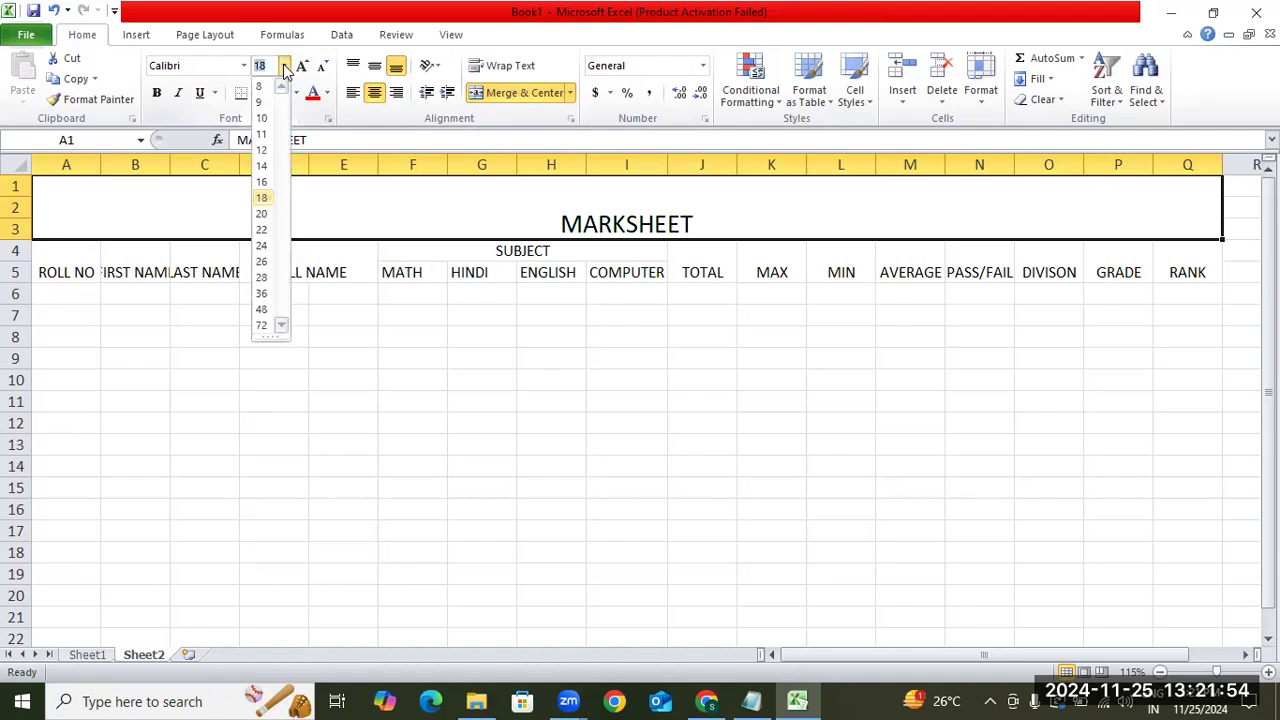
pyautogui.click(261, 293)
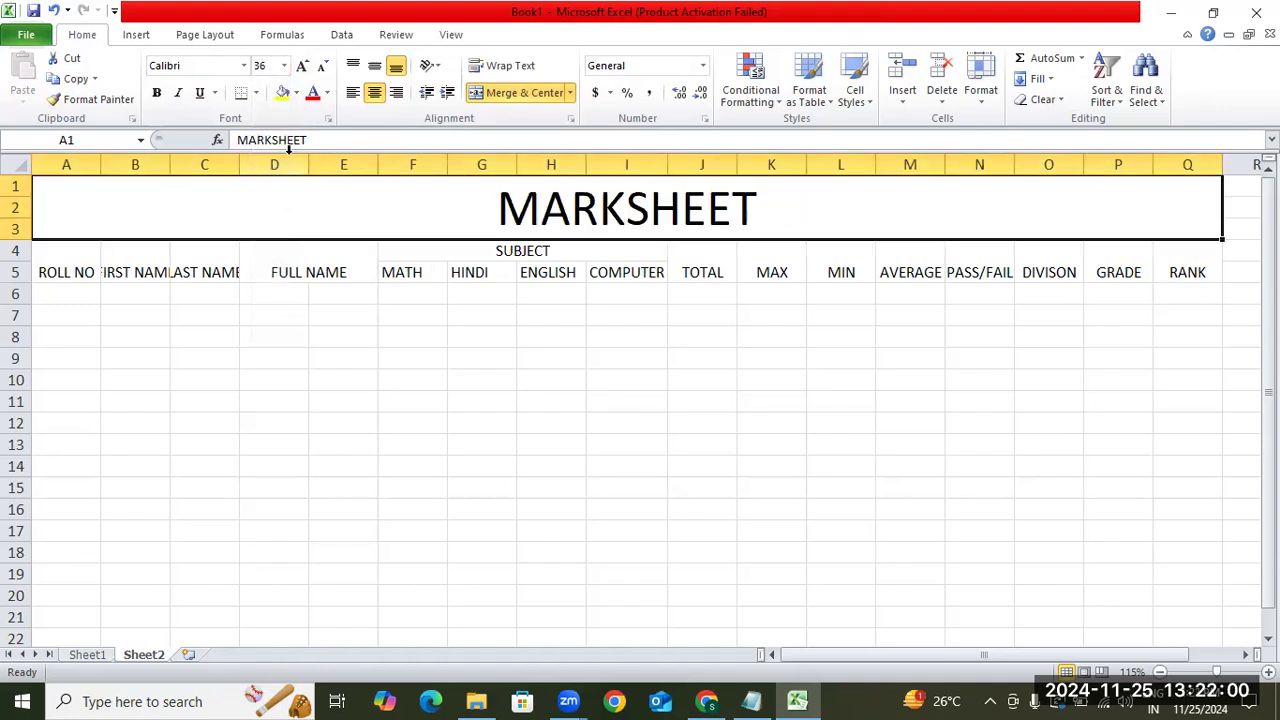
pyautogui.click(245, 66)
pyautogui.click(233, 191)
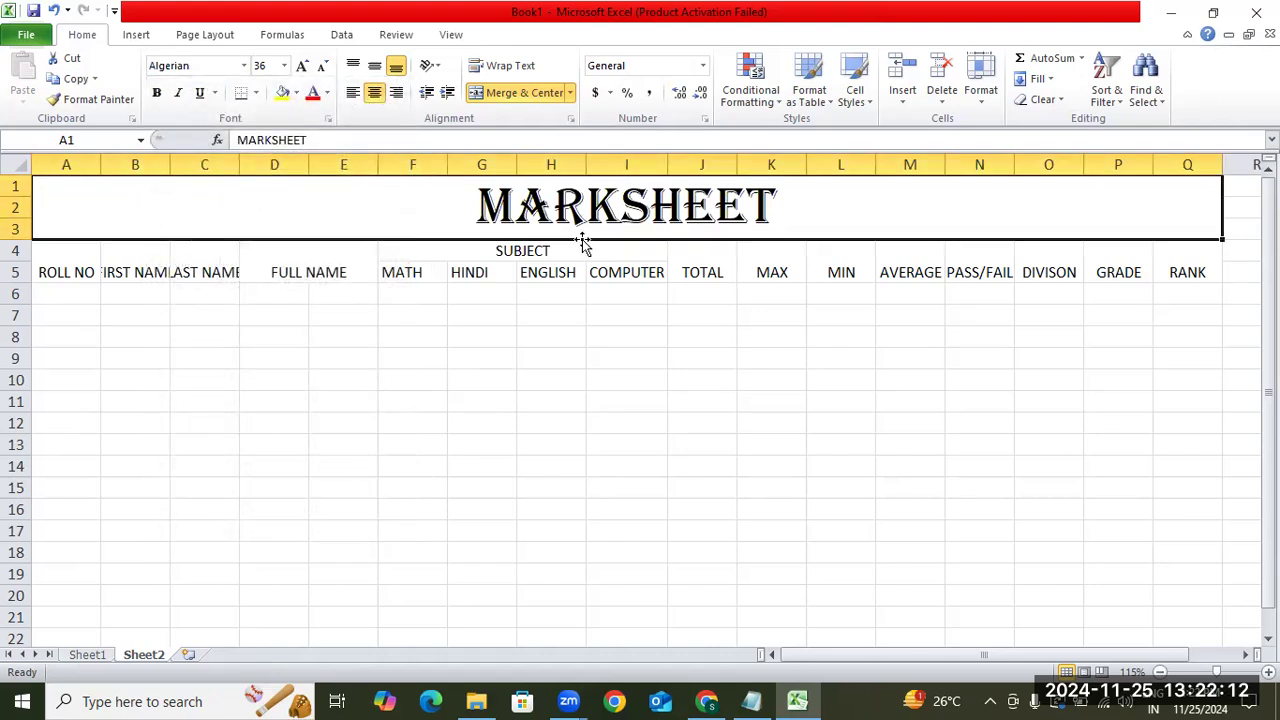
# Make all the header text in A4:Q5 bold.
pyautogui.moveTo(63, 257); pyautogui.dragTo(1168, 272)
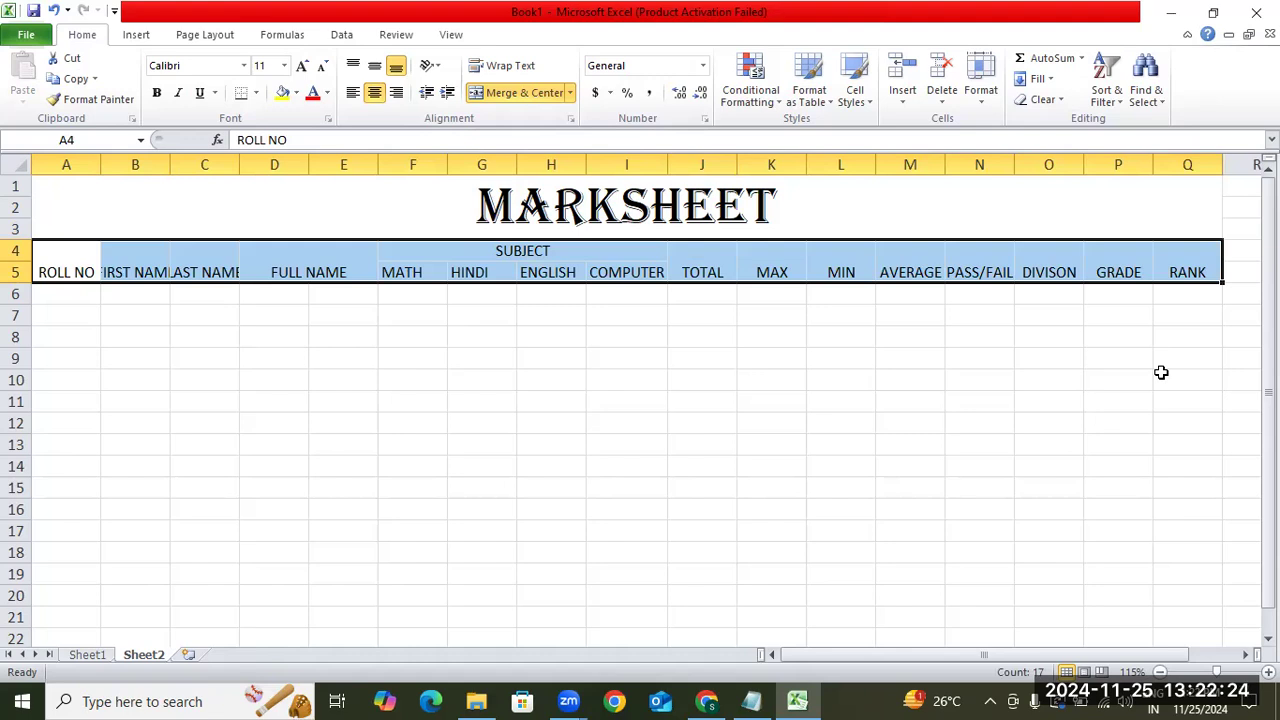
pyautogui.hotkey('ctrl', 'b')
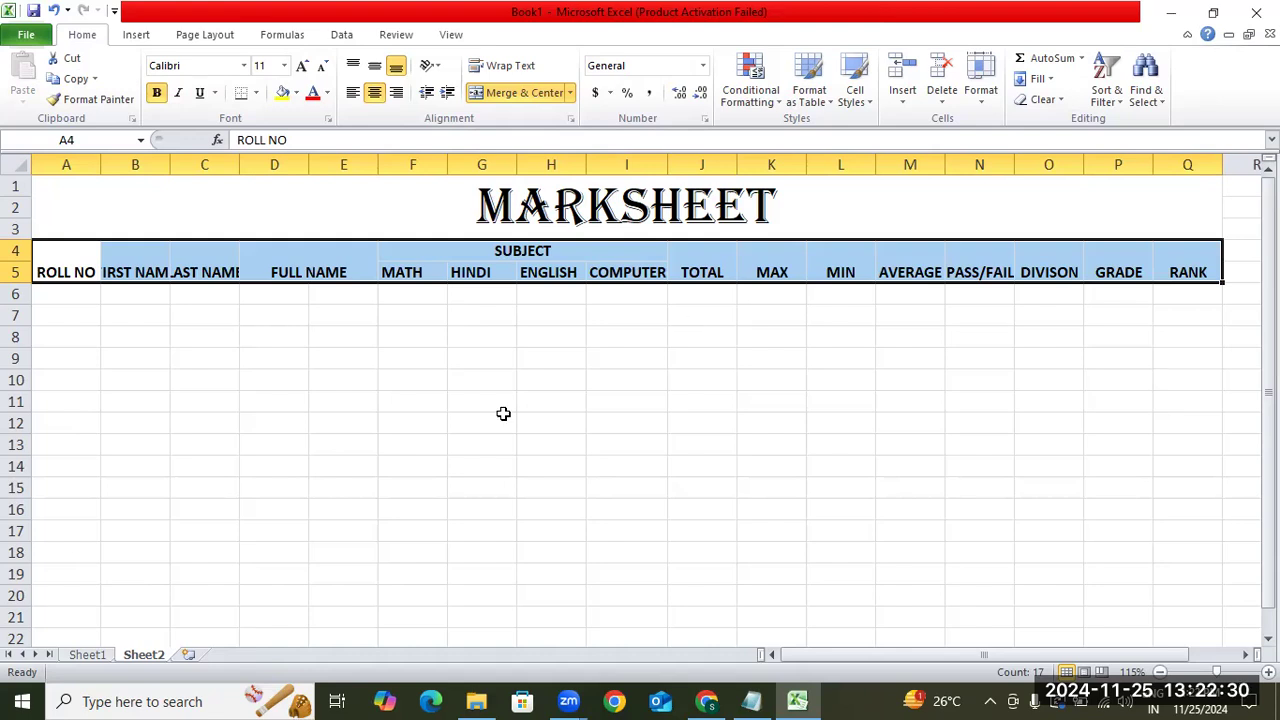
# Try italic and then underline formatting on the MARKSHEET title, removing each again.
pyautogui.click(199, 218)
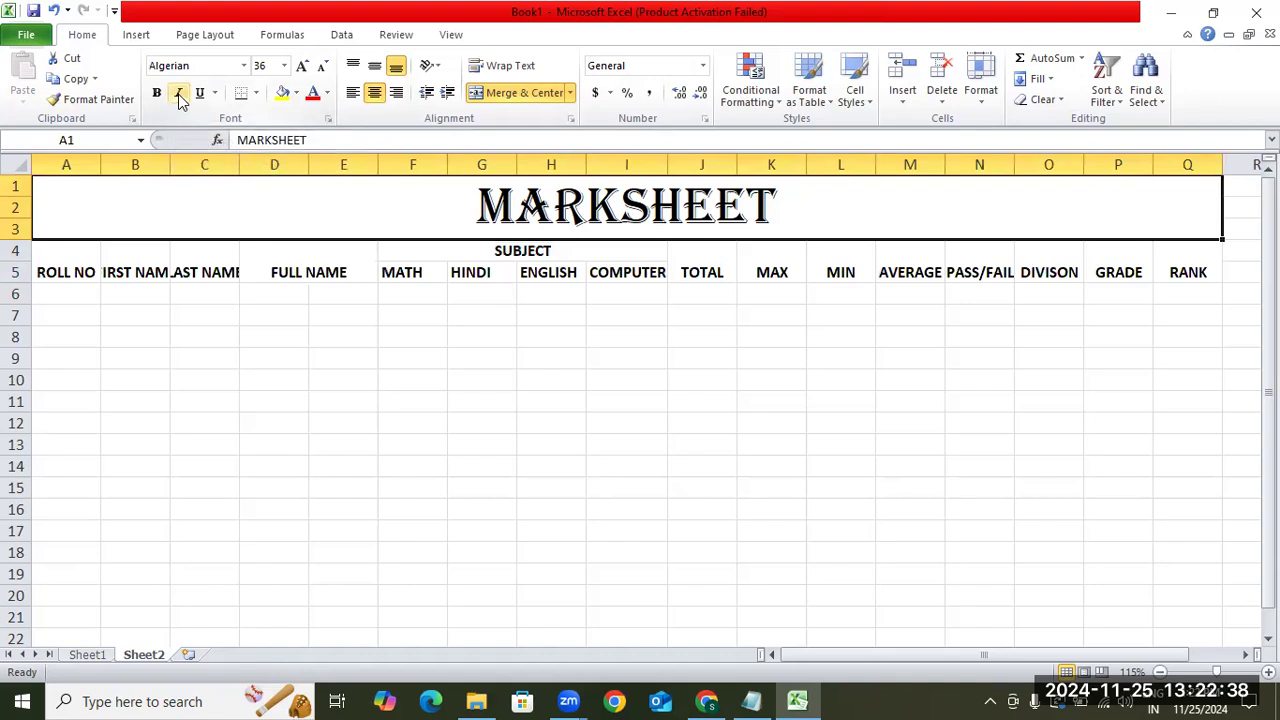
pyautogui.click(180, 93)
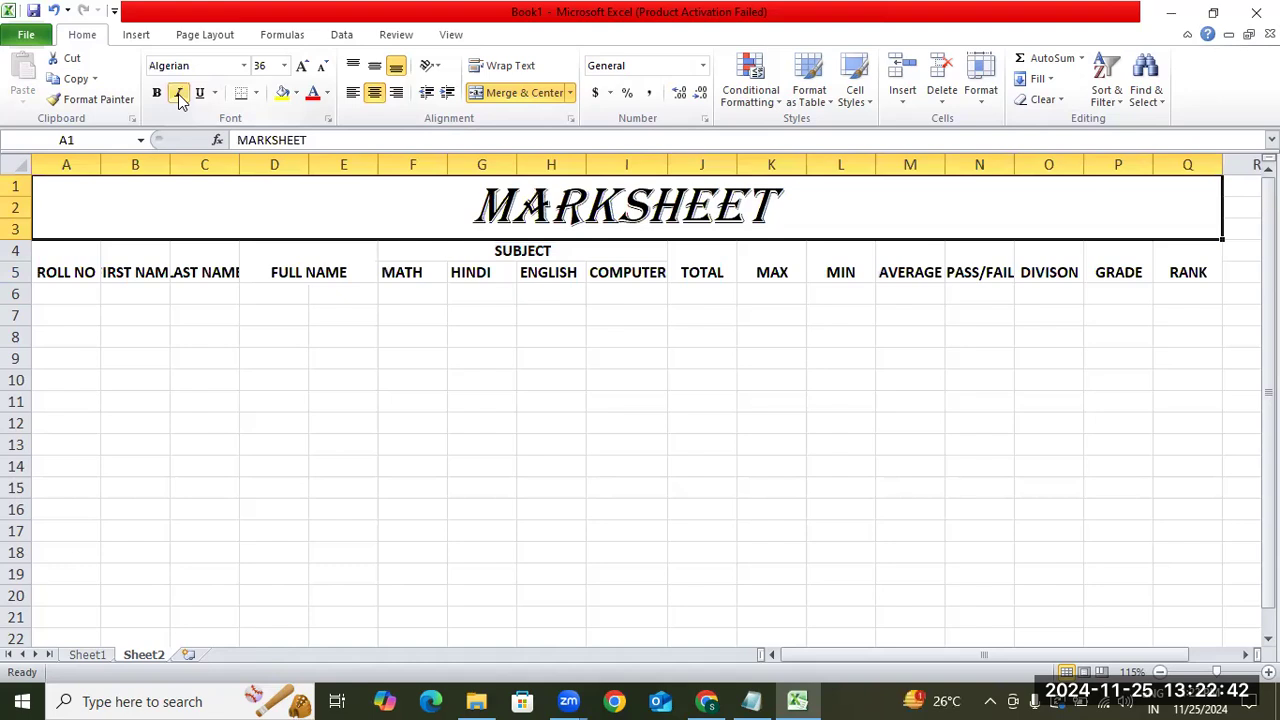
pyautogui.click(180, 93)
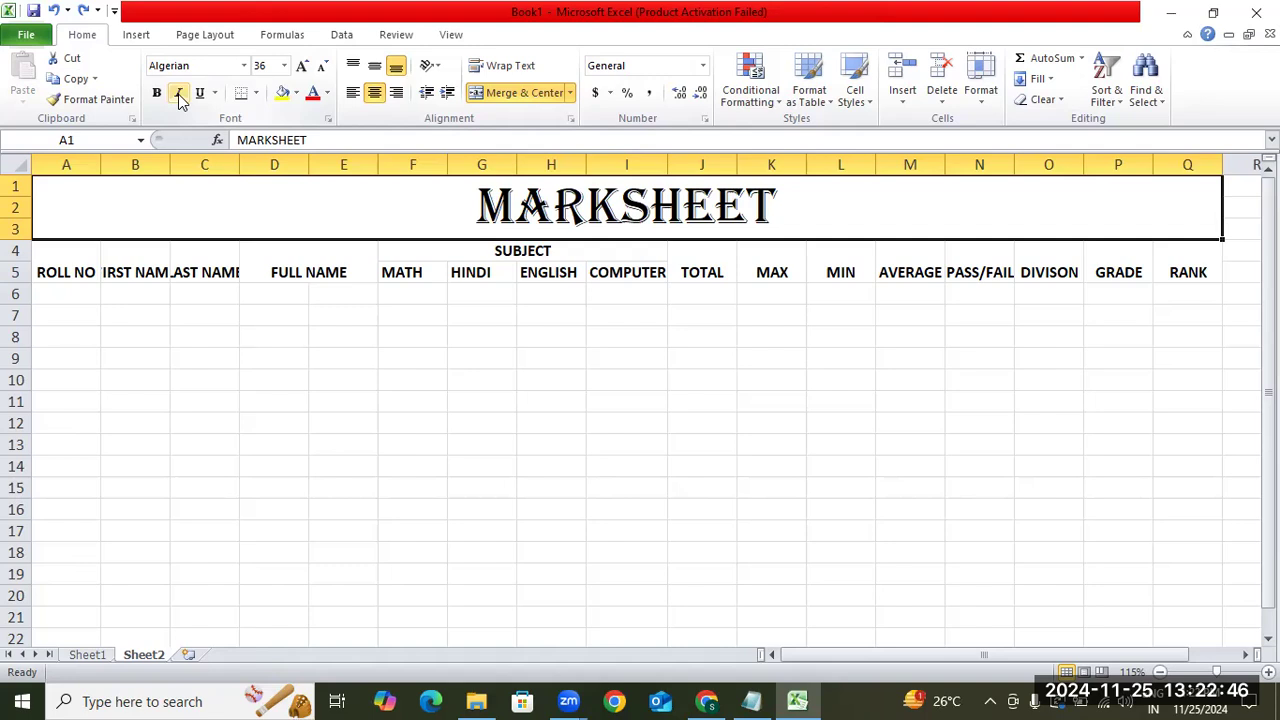
pyautogui.hotkey('ctrl', 'u')
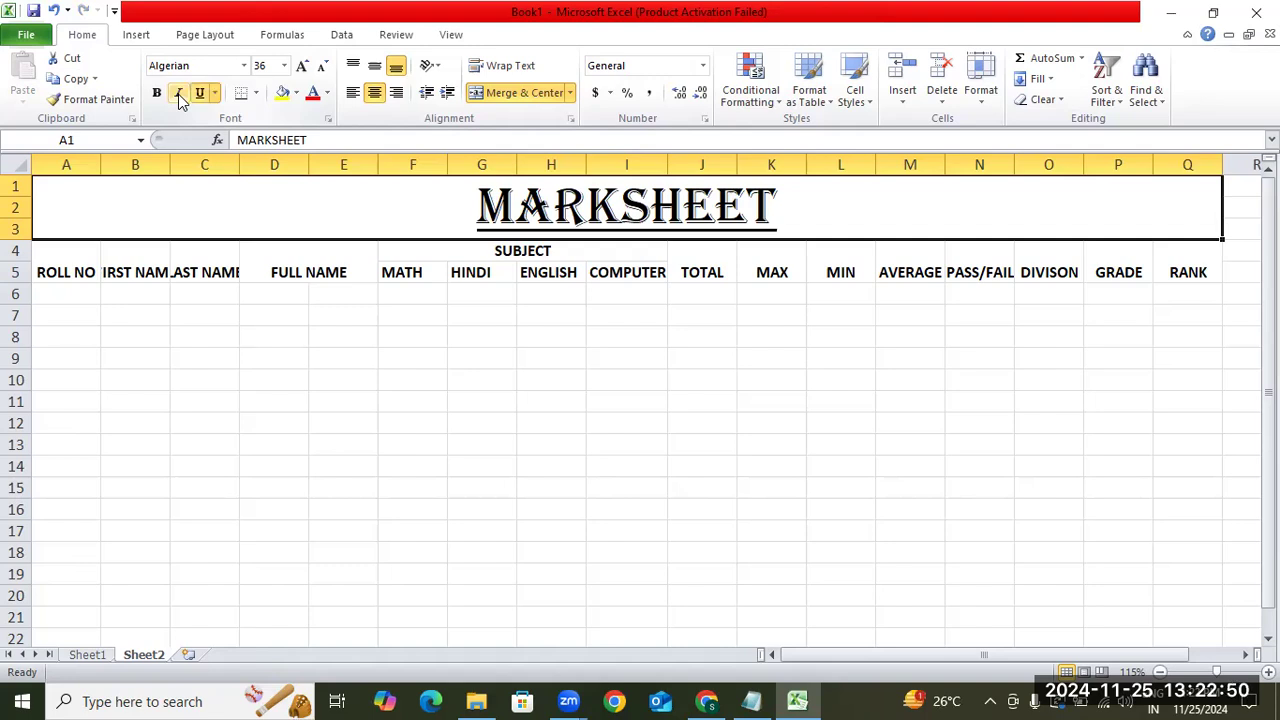
pyautogui.hotkey('ctrl', 'z')
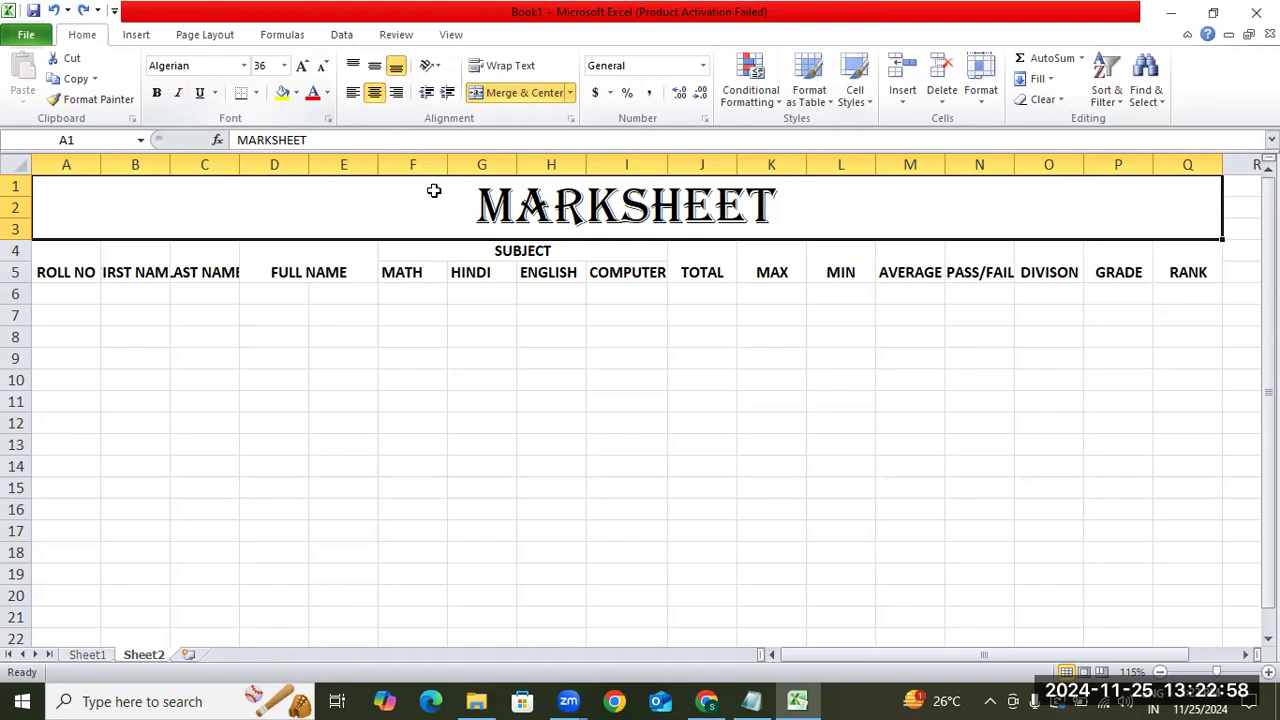
# Fill the merged title cell A1 with light orange and the header range A4:Q5 with a paler orange shade.
pyautogui.click(298, 92)
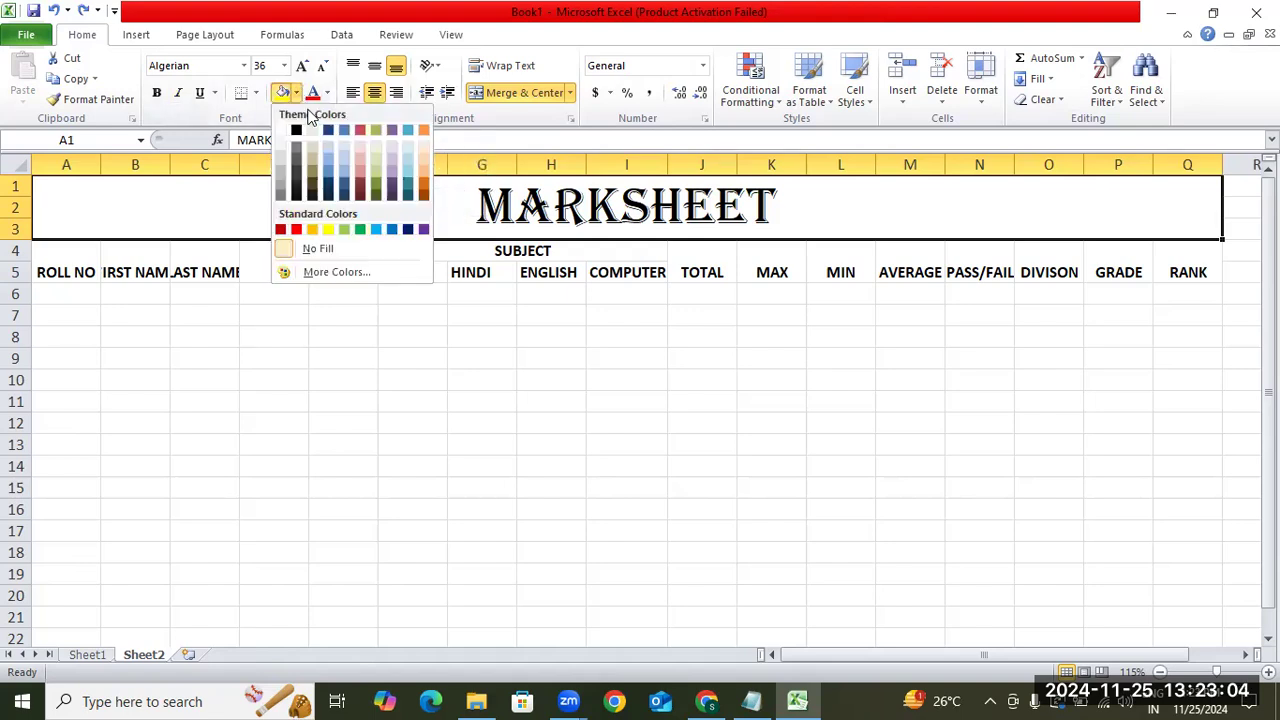
pyautogui.click(422, 173)
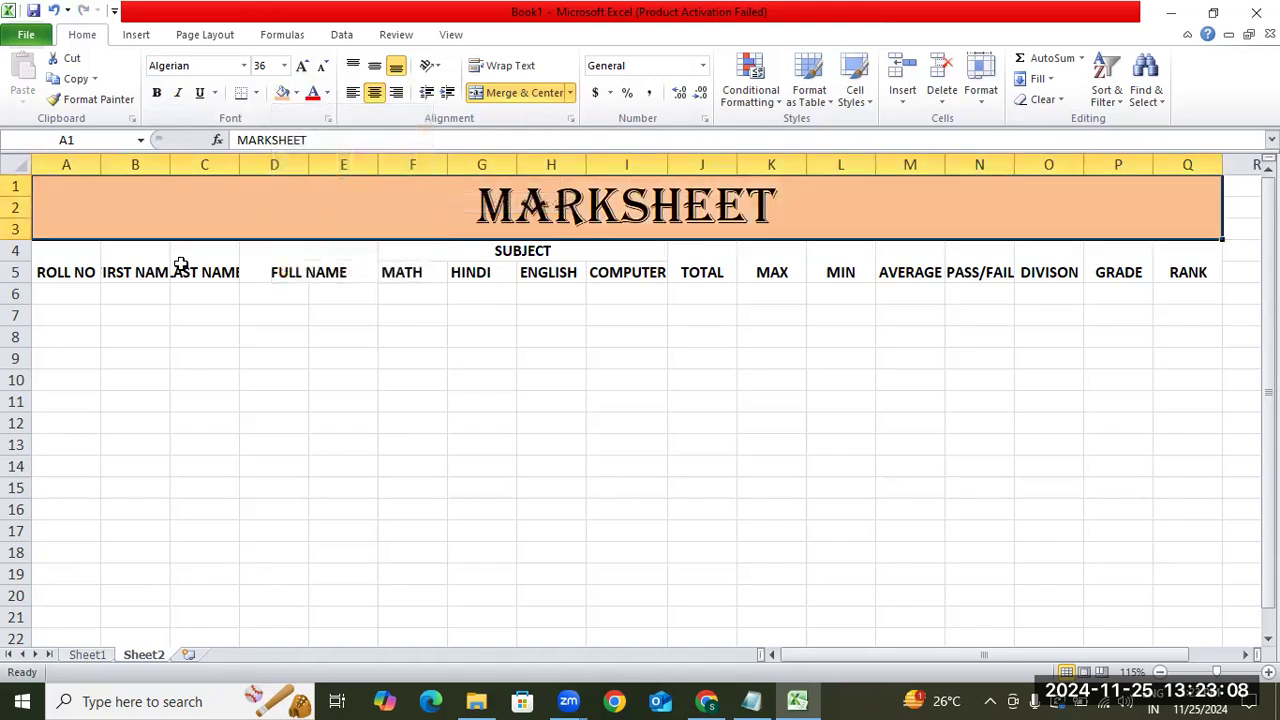
pyautogui.moveTo(83, 249); pyautogui.dragTo(1195, 265)
pyautogui.click(296, 92)
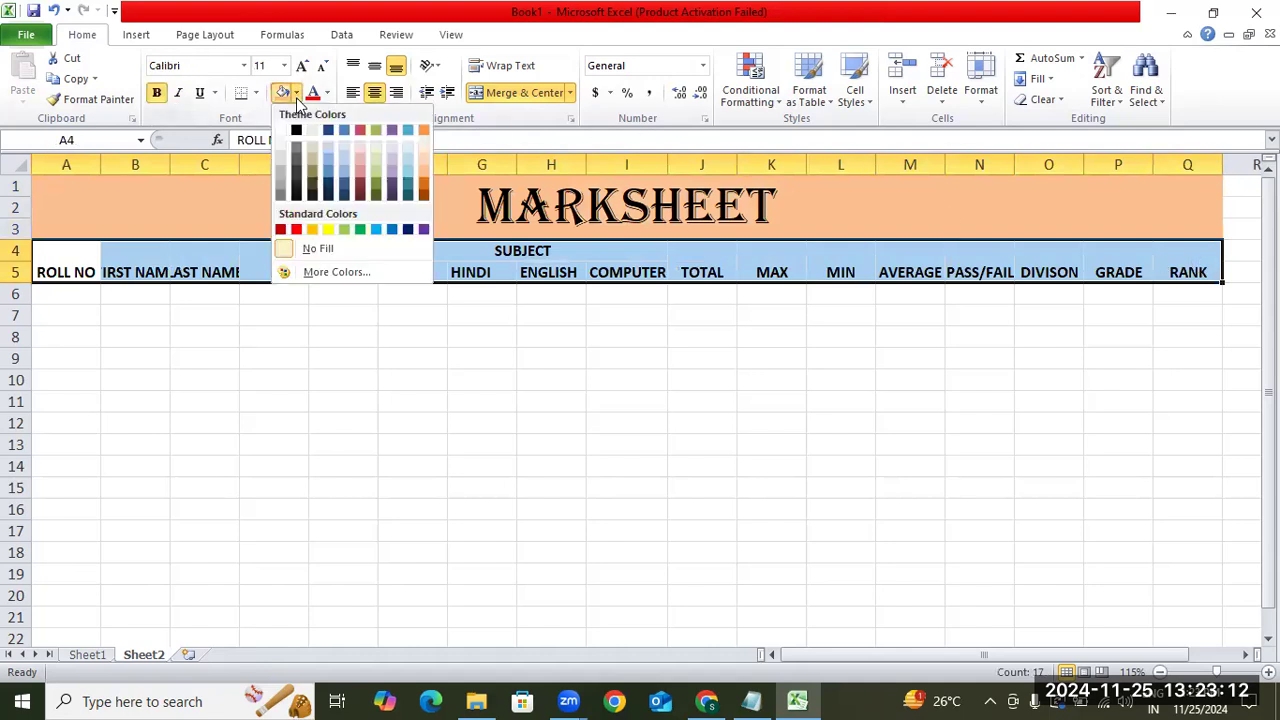
pyautogui.click(423, 161)
pyautogui.click(381, 344)
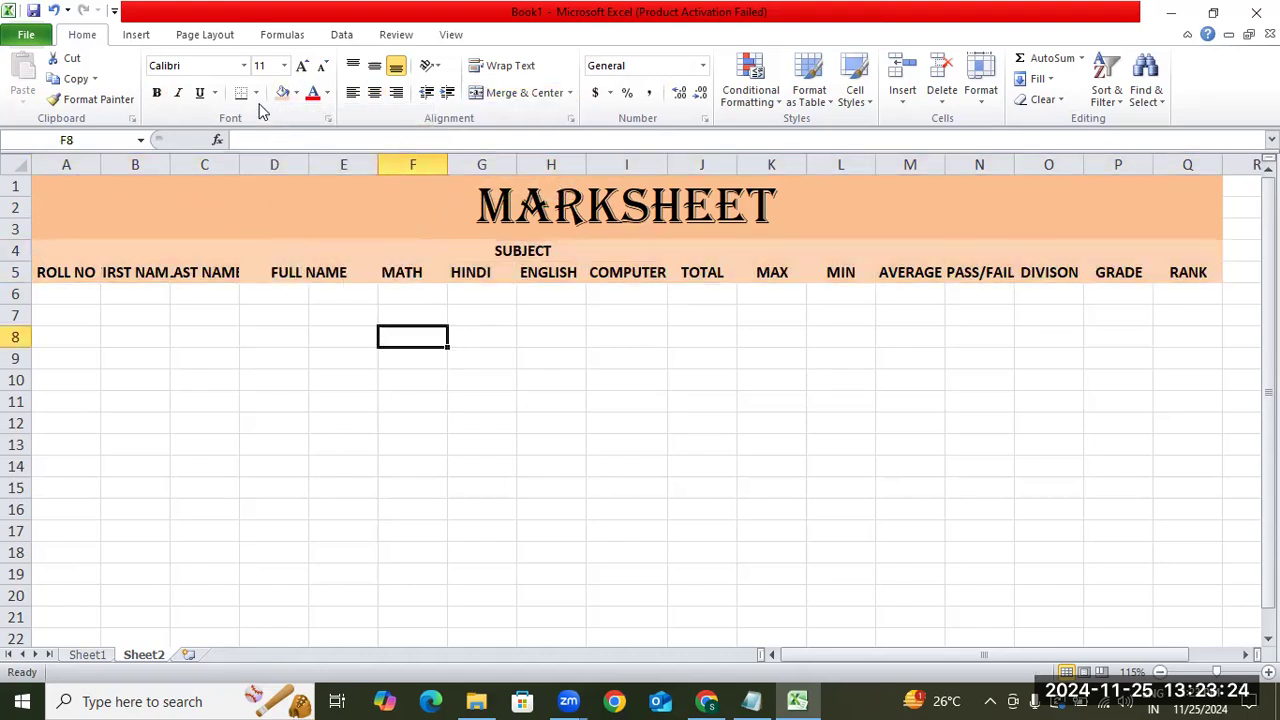
# Change the font colour of the MARKSHEET title to a teal theme shade.
pyautogui.click(373, 229)
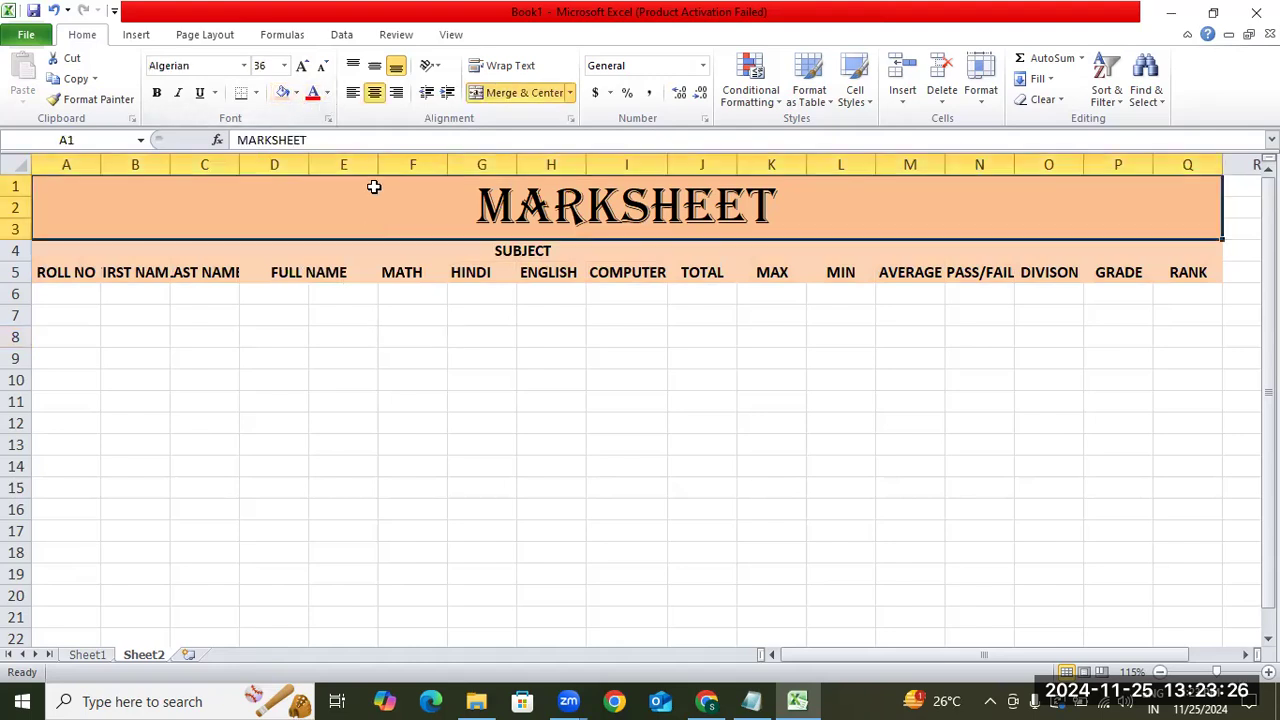
pyautogui.click(327, 92)
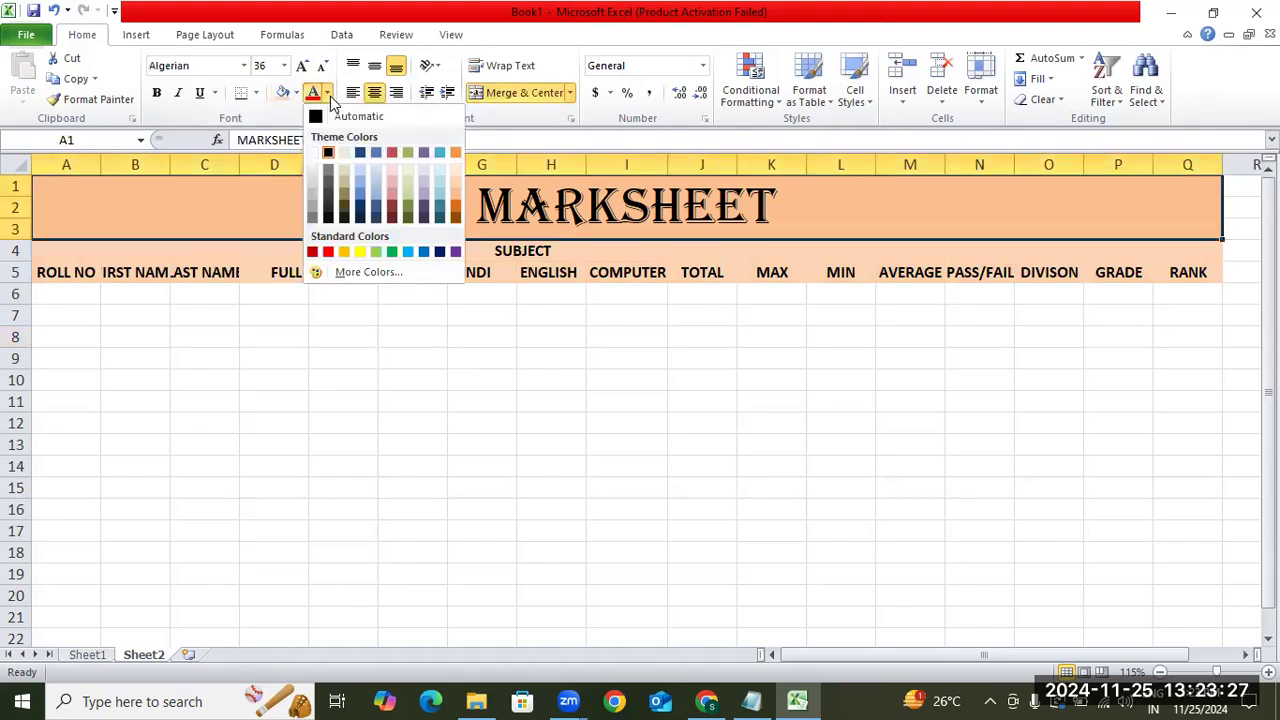
pyautogui.click(440, 207)
# Apply all borders to the whole marksheet table in A1:Q18.
pyautogui.moveTo(64, 258); pyautogui.dragTo(1183, 267)
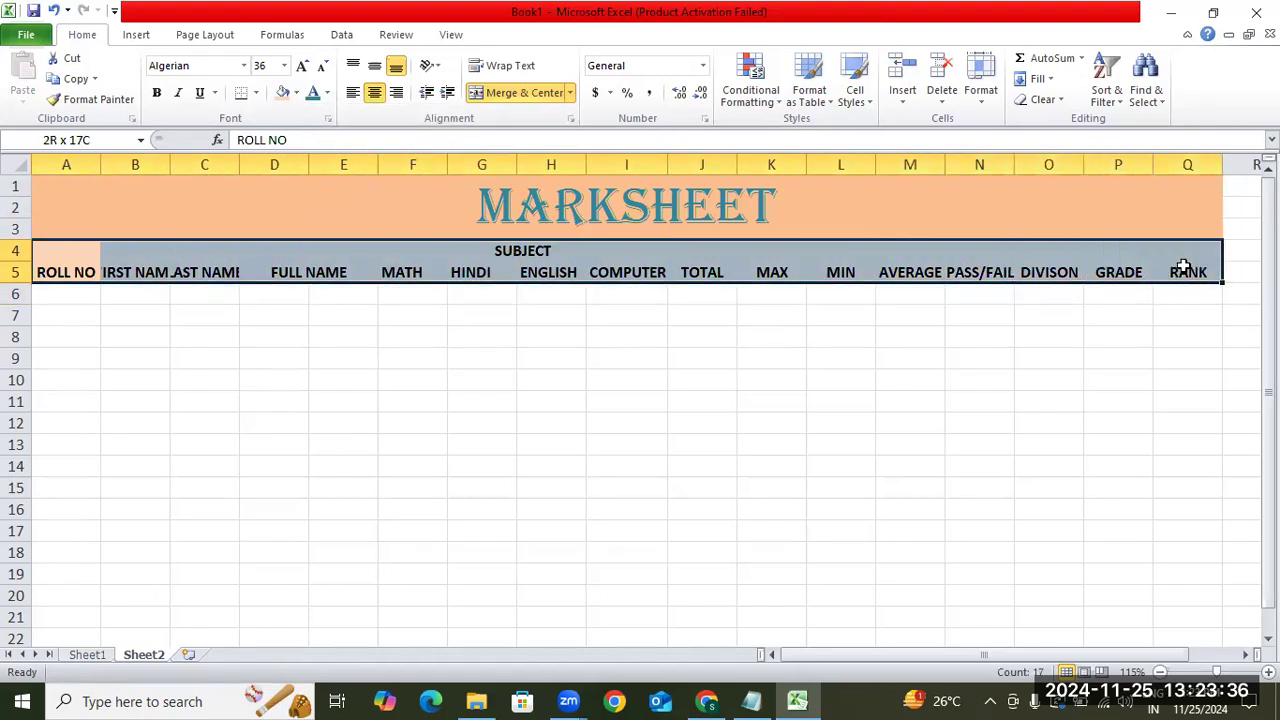
pyautogui.moveTo(97, 203); pyautogui.dragTo(231, 546)
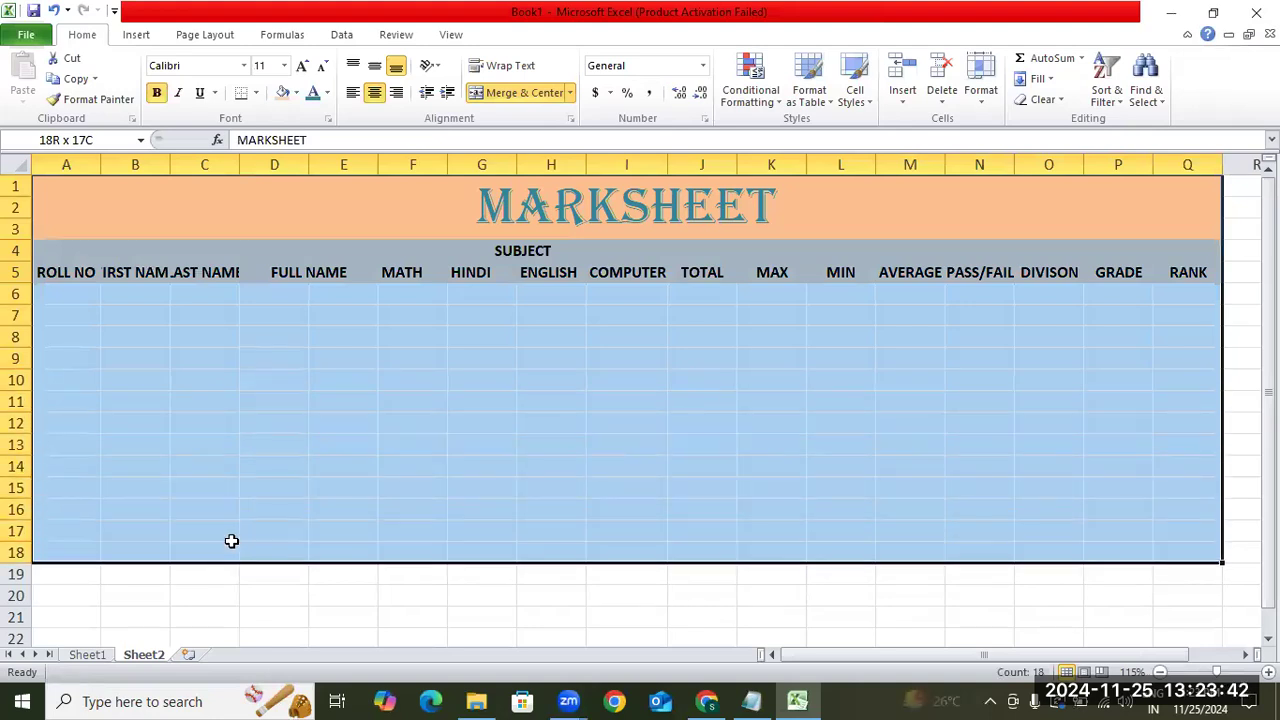
pyautogui.click(256, 93)
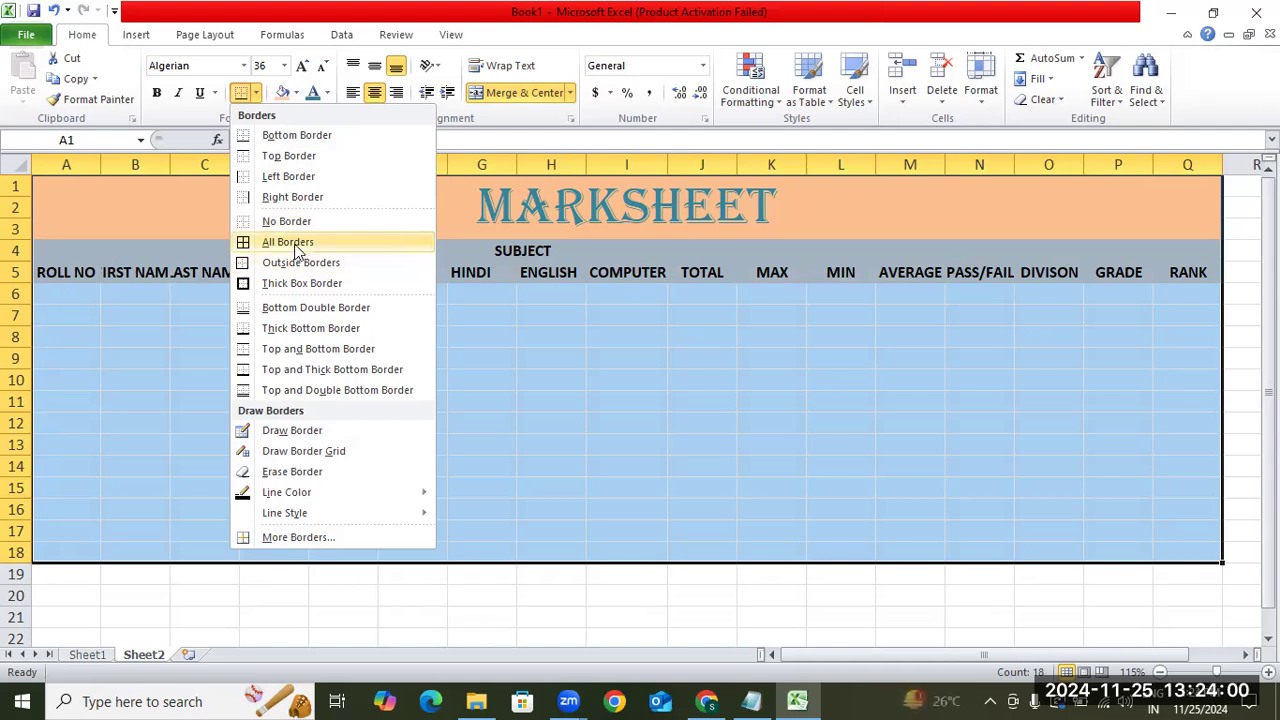
pyautogui.click(292, 246)
pyautogui.click(450, 338)
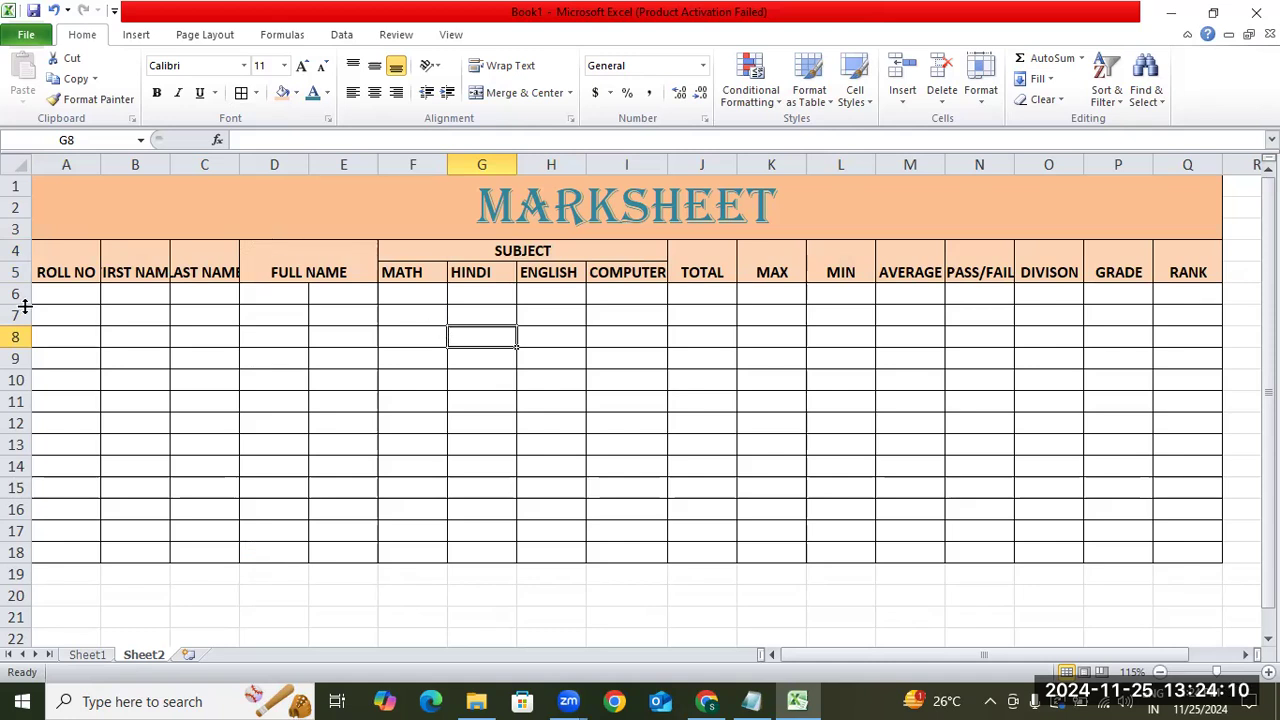
# Middle-align the header cells A4:Q5 vertically and centre the subject names in F5:I5 horizontally.
pyautogui.click(86, 272)
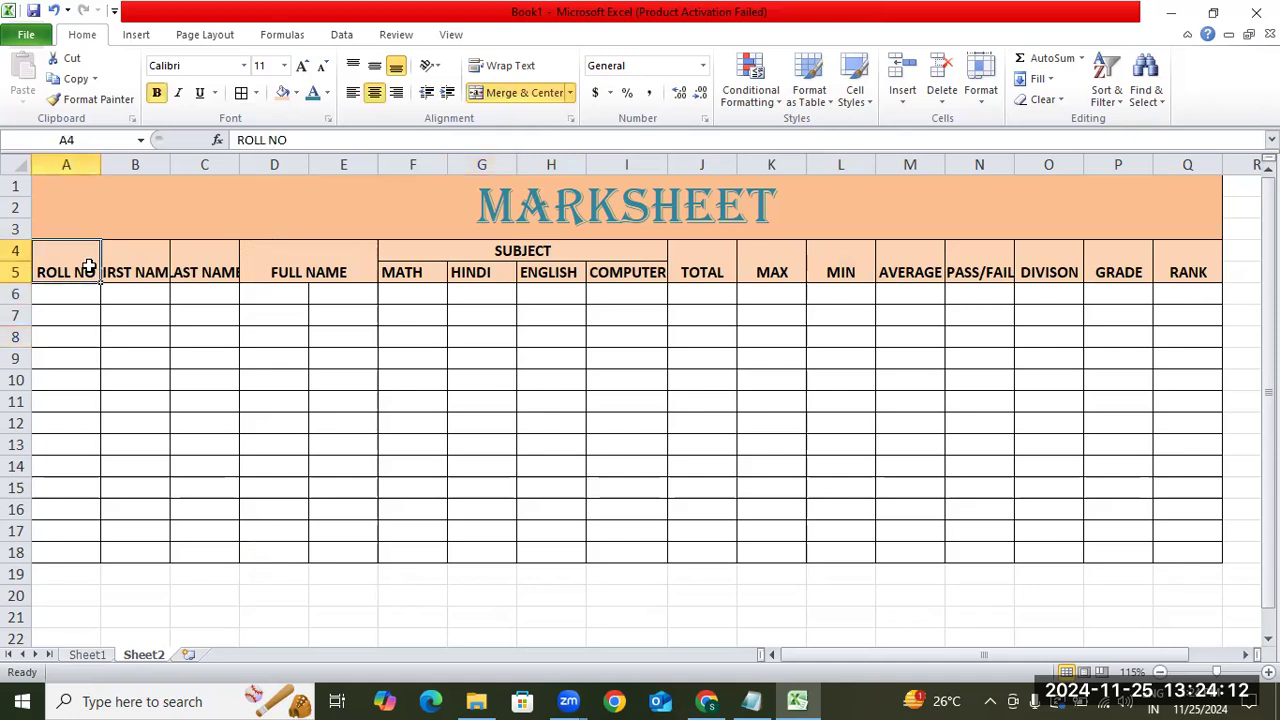
pyautogui.moveTo(68, 262); pyautogui.dragTo(1198, 251)
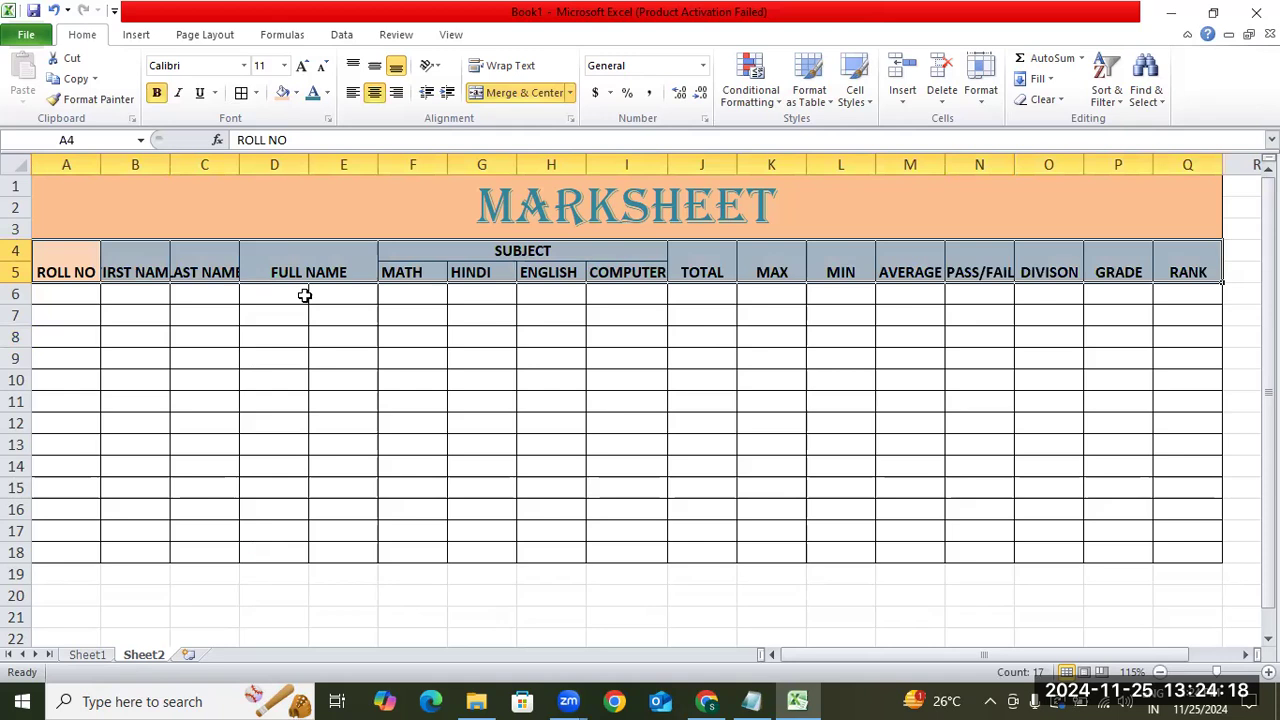
pyautogui.click(374, 65)
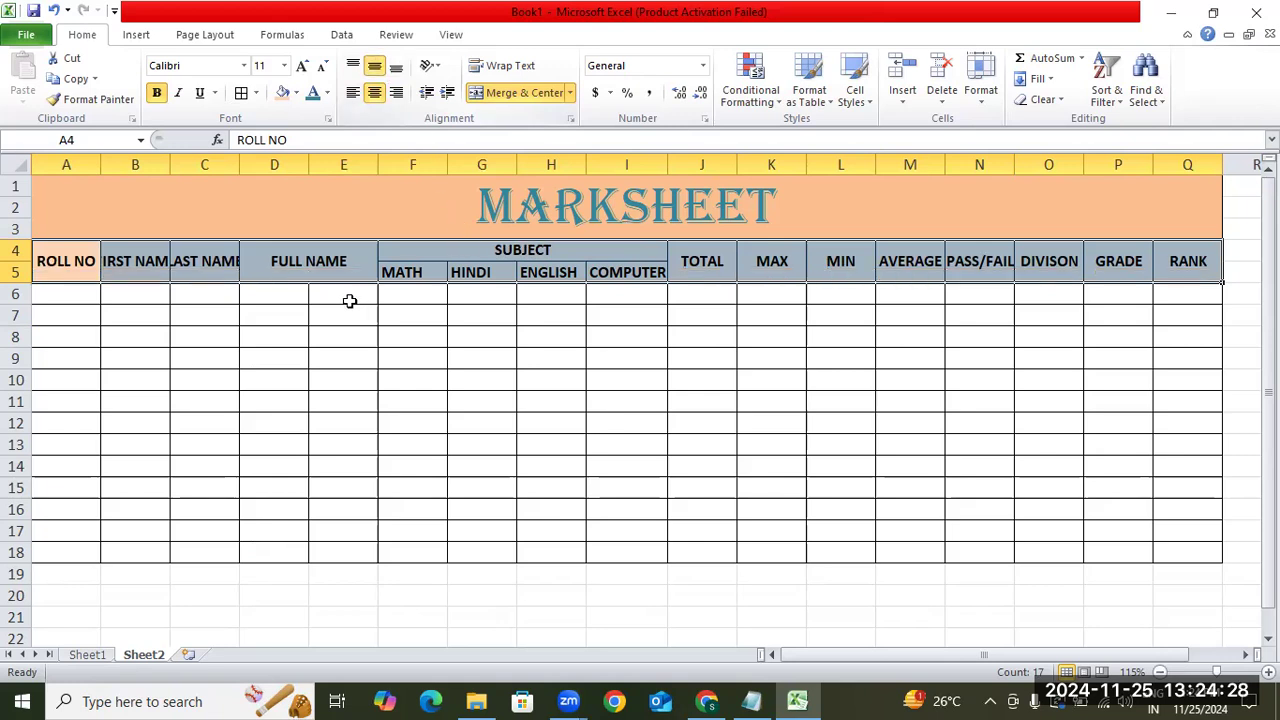
pyautogui.moveTo(391, 272); pyautogui.dragTo(623, 271)
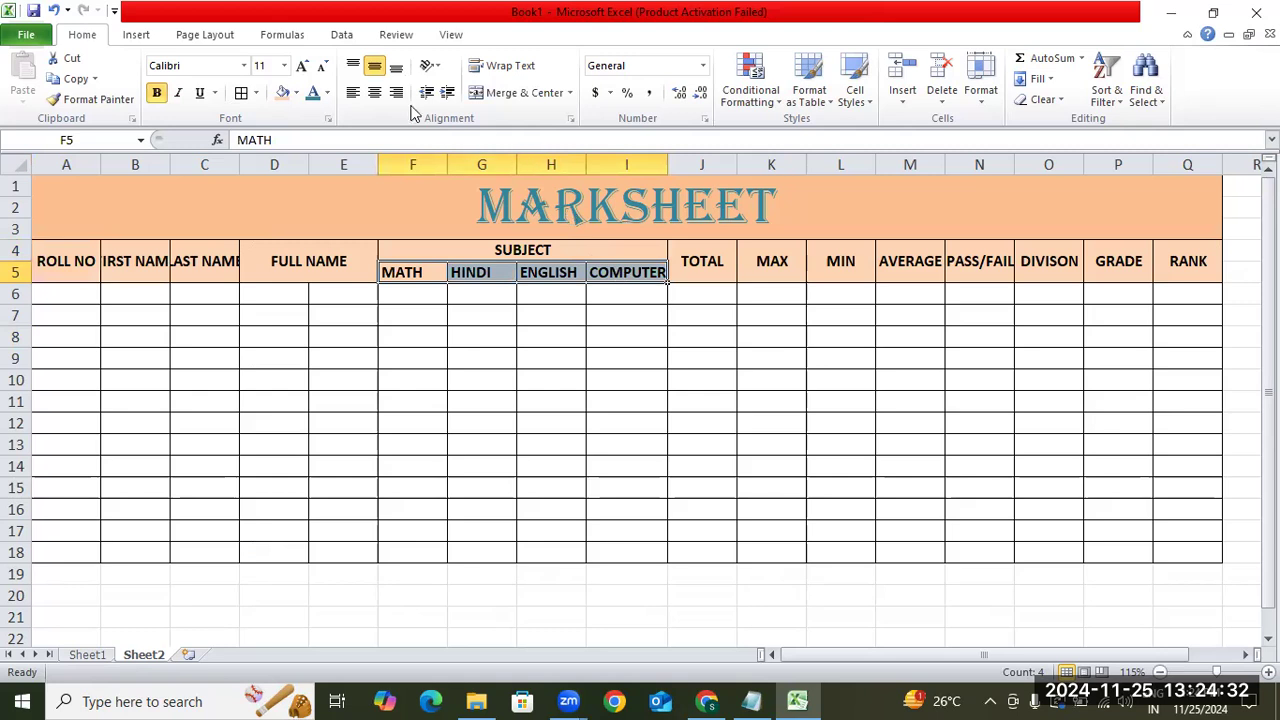
pyautogui.click(374, 92)
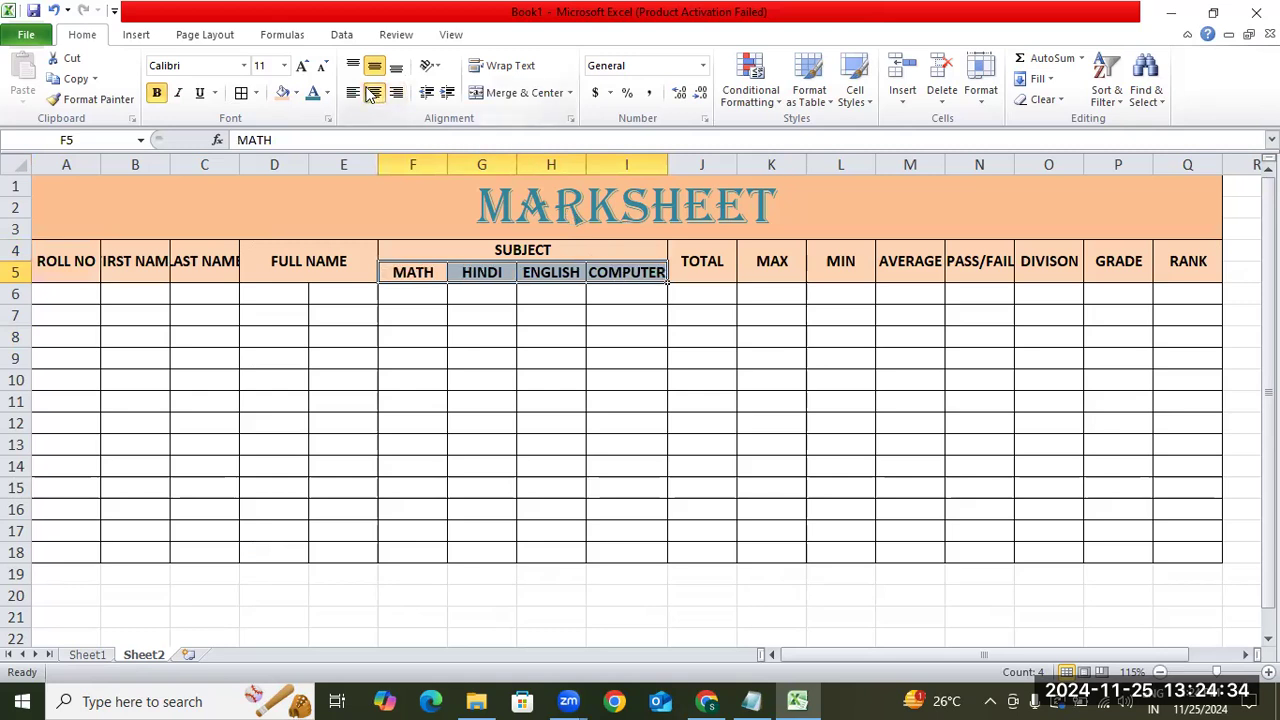
pyautogui.click(449, 367)
# Try auto-fitting column B to the FIRST NAME header, undoing the width change.
pyautogui.click(165, 260)
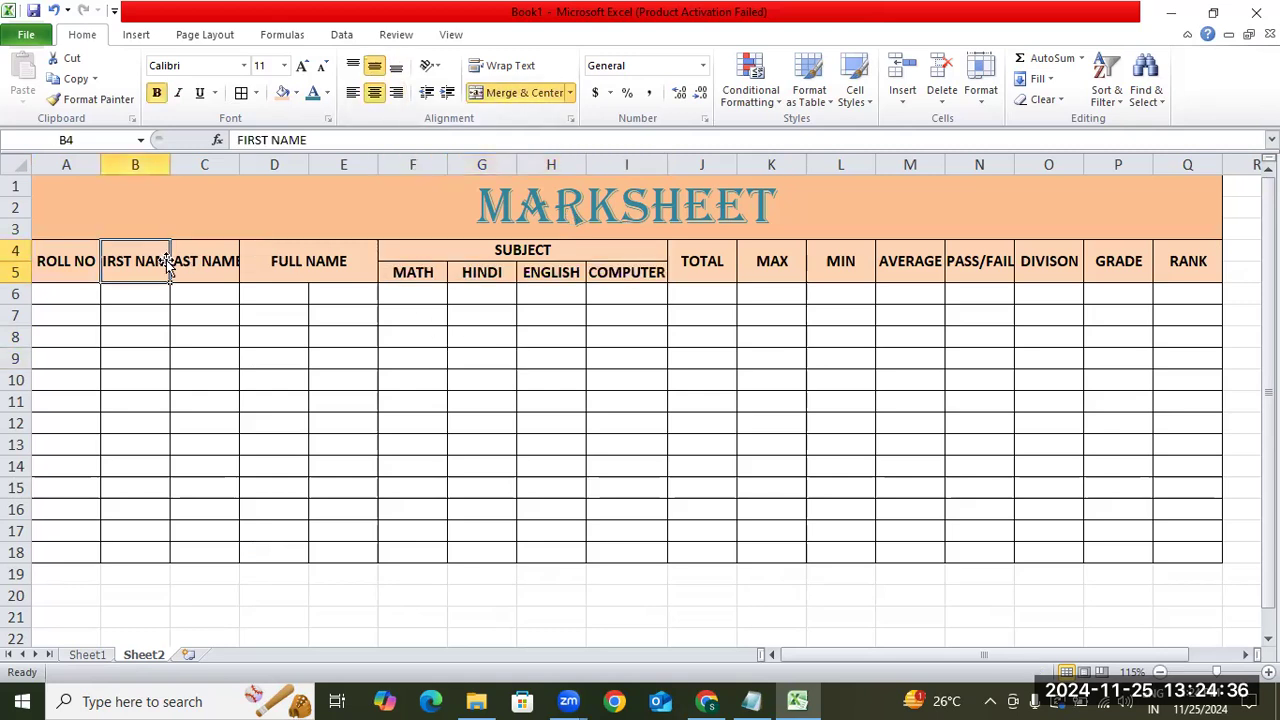
pyautogui.doubleClick(170, 164)
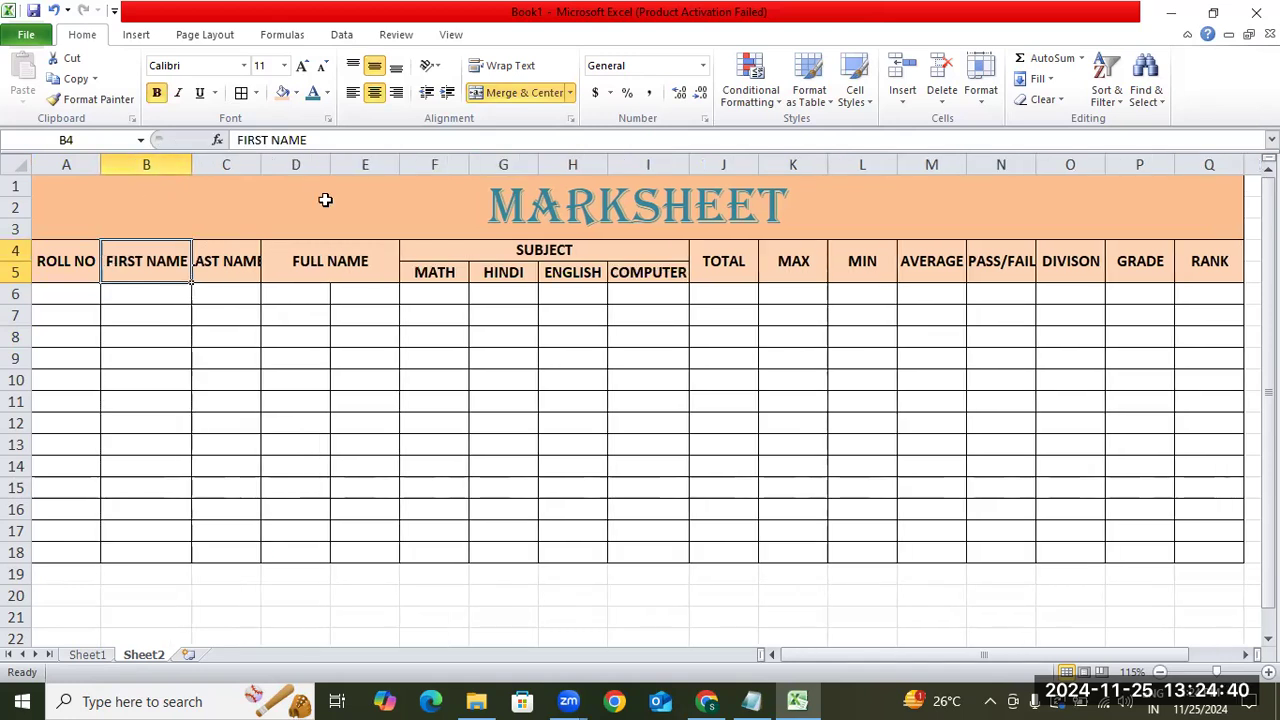
pyautogui.hotkey('ctrl', 'z')
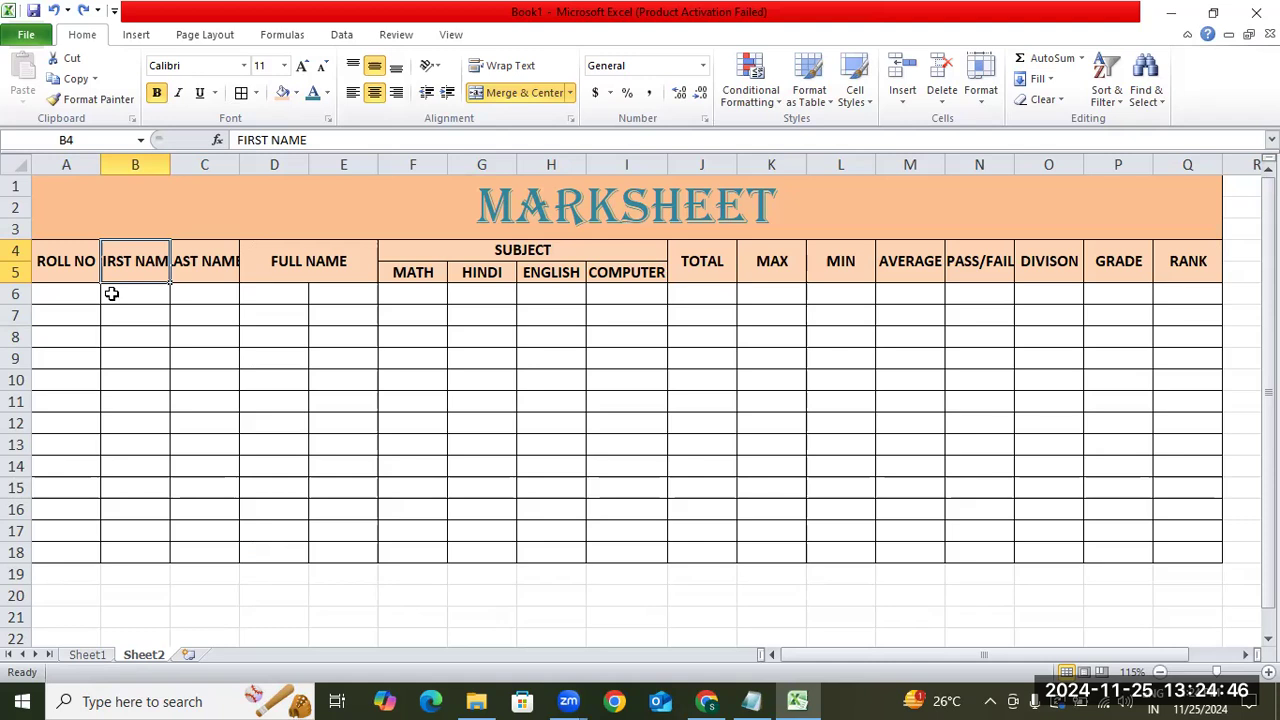
# Wrap the text in the FIRST NAME and LAST NAME headers and slightly widen column N to fit PASS/FAIL.
pyautogui.click(500, 67)
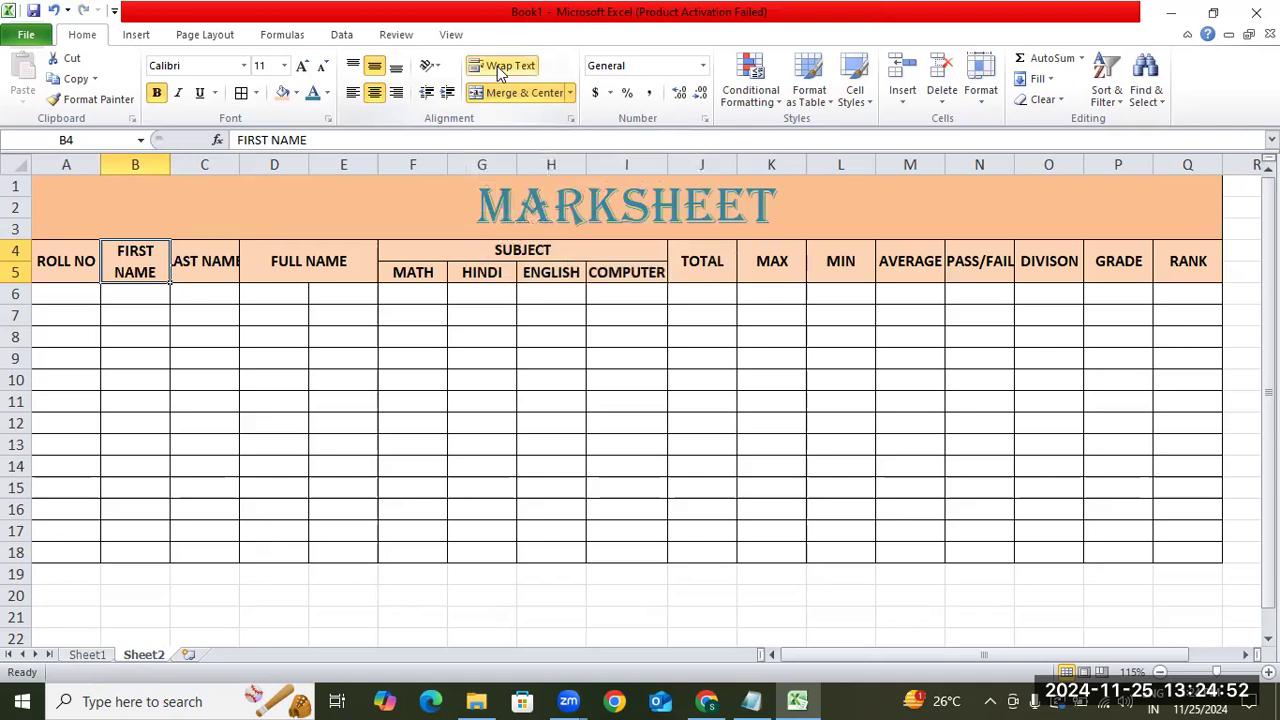
pyautogui.click(186, 261)
pyautogui.press('alt')
pyautogui.press('h')
pyautogui.press('w')
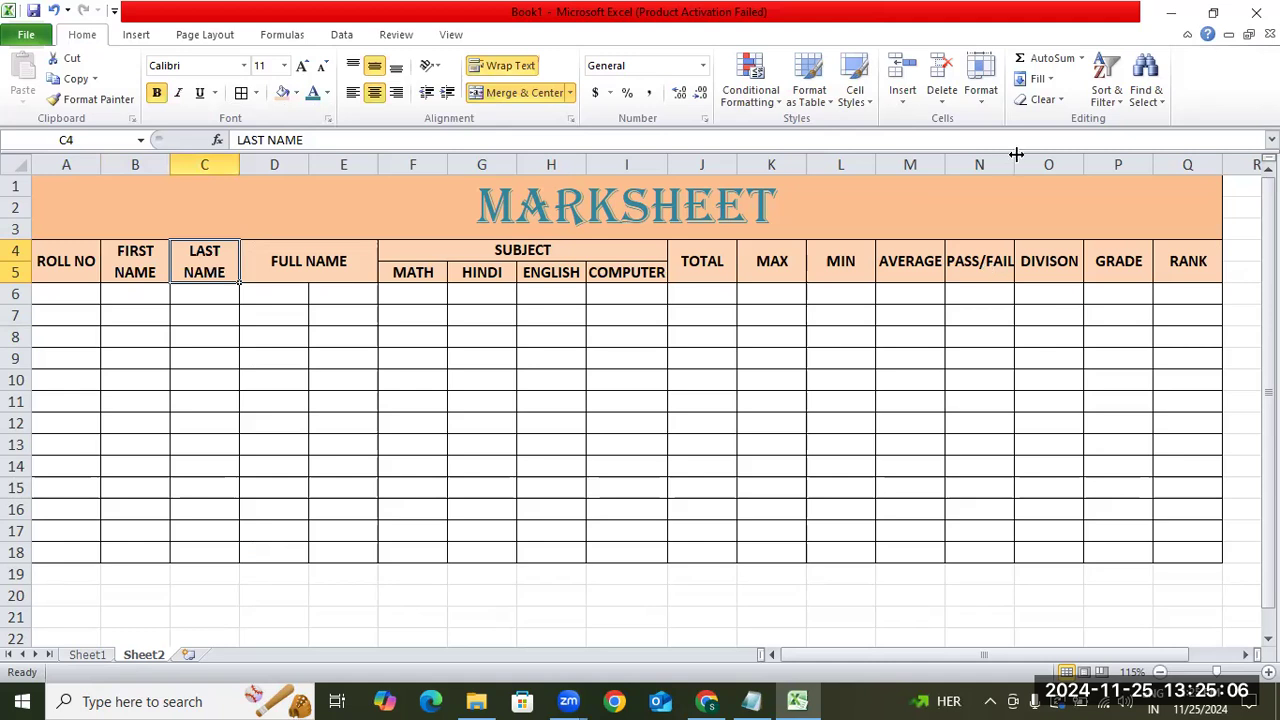
pyautogui.moveTo(1016, 154); pyautogui.dragTo(1024, 154)
# Merge the cells under FULL NAME across each row in D6:E18.
pyautogui.moveTo(280, 288); pyautogui.dragTo(347, 547)
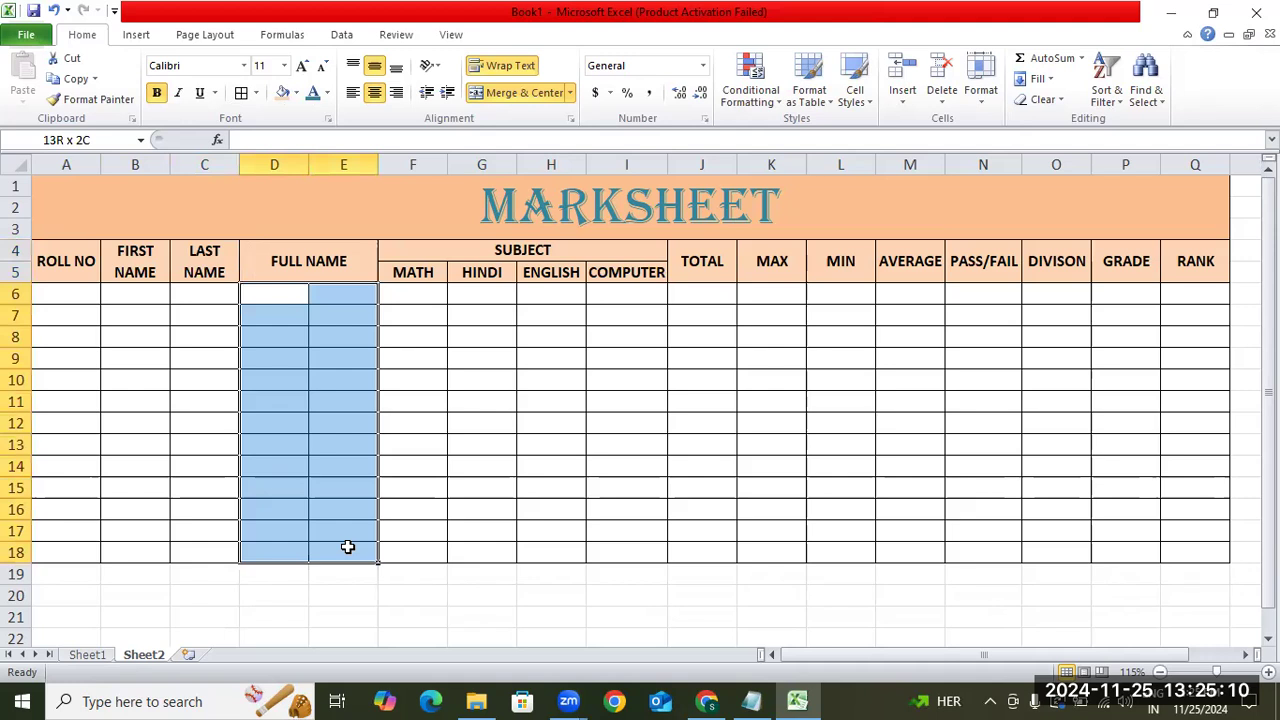
pyautogui.click(280, 289)
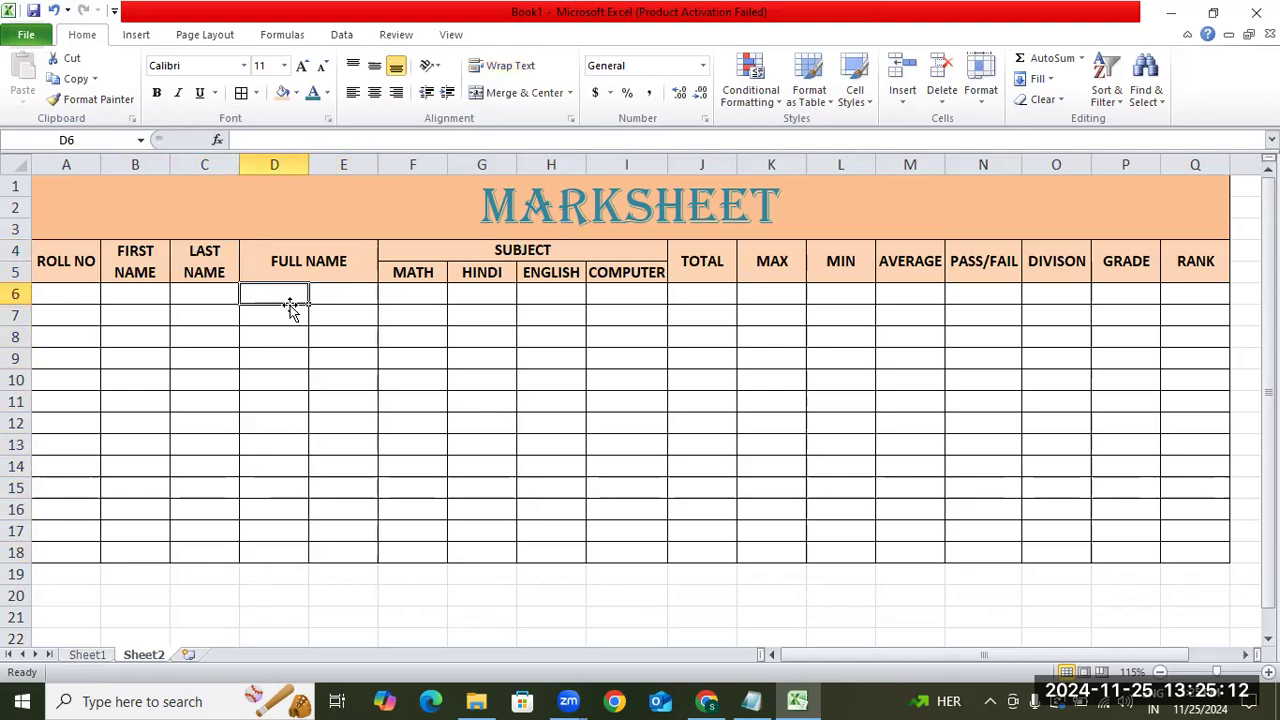
pyautogui.moveTo(286, 294); pyautogui.dragTo(340, 557)
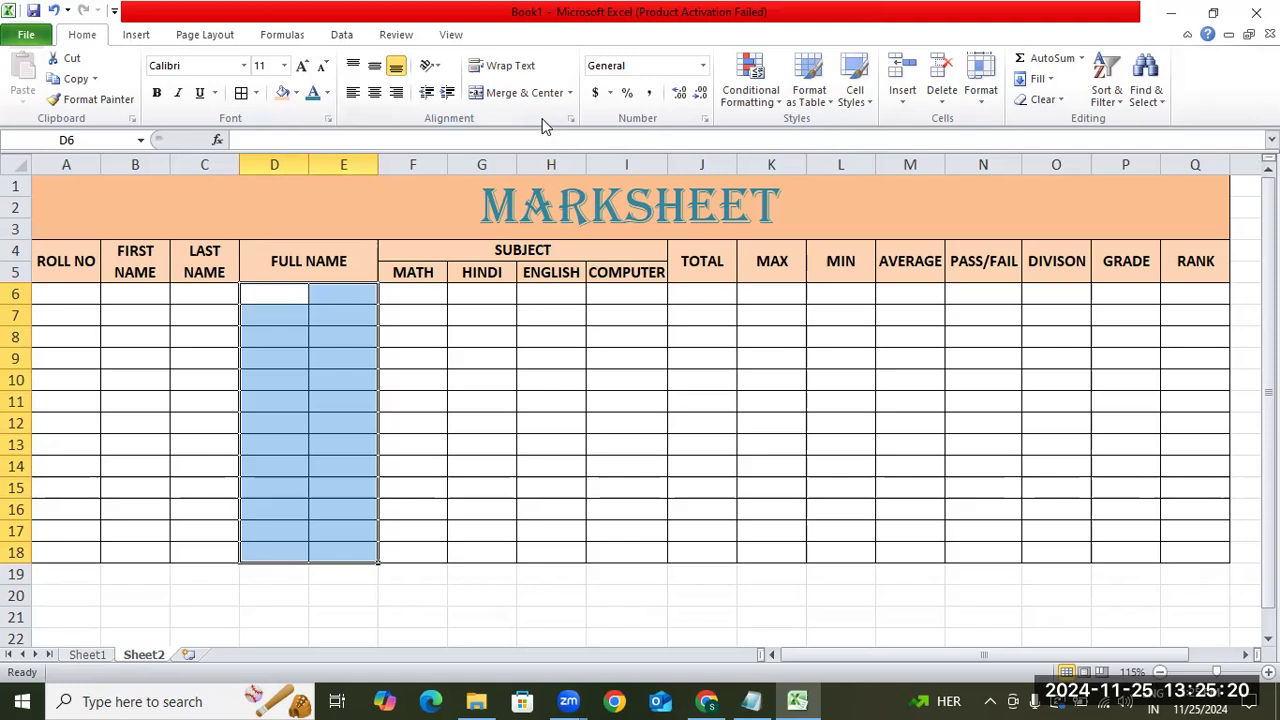
pyautogui.click(570, 96)
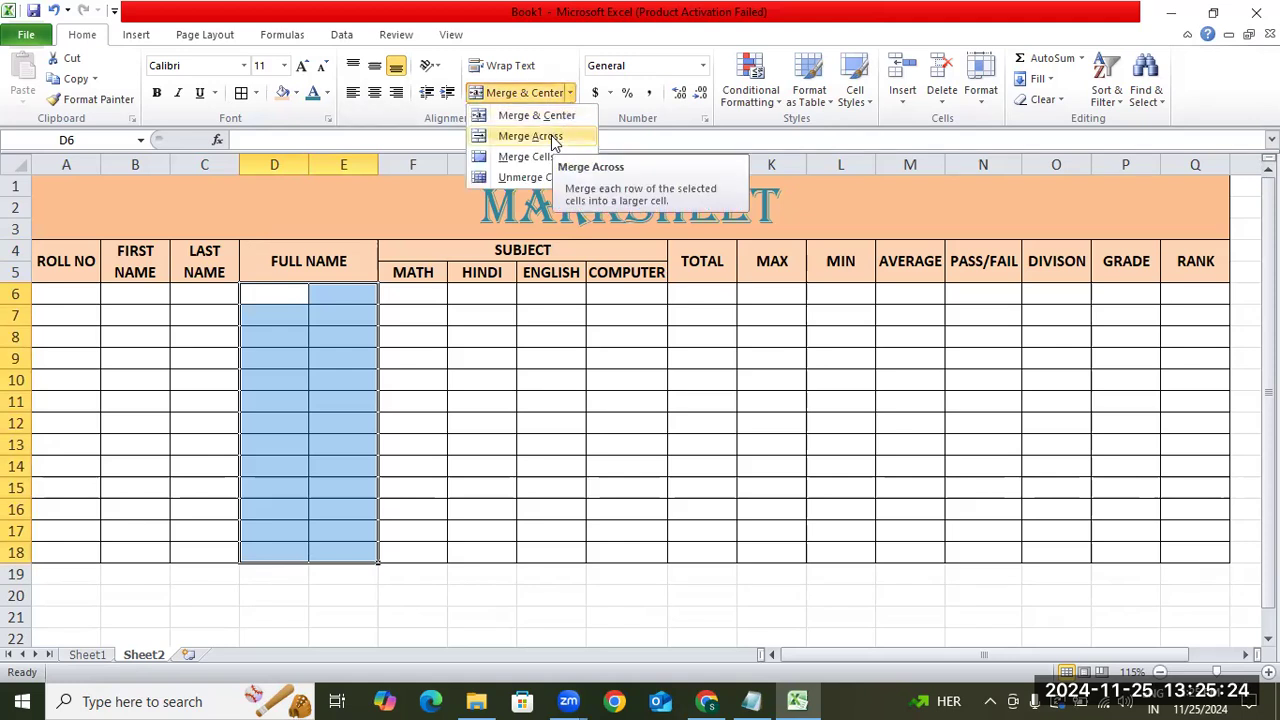
pyautogui.click(553, 137)
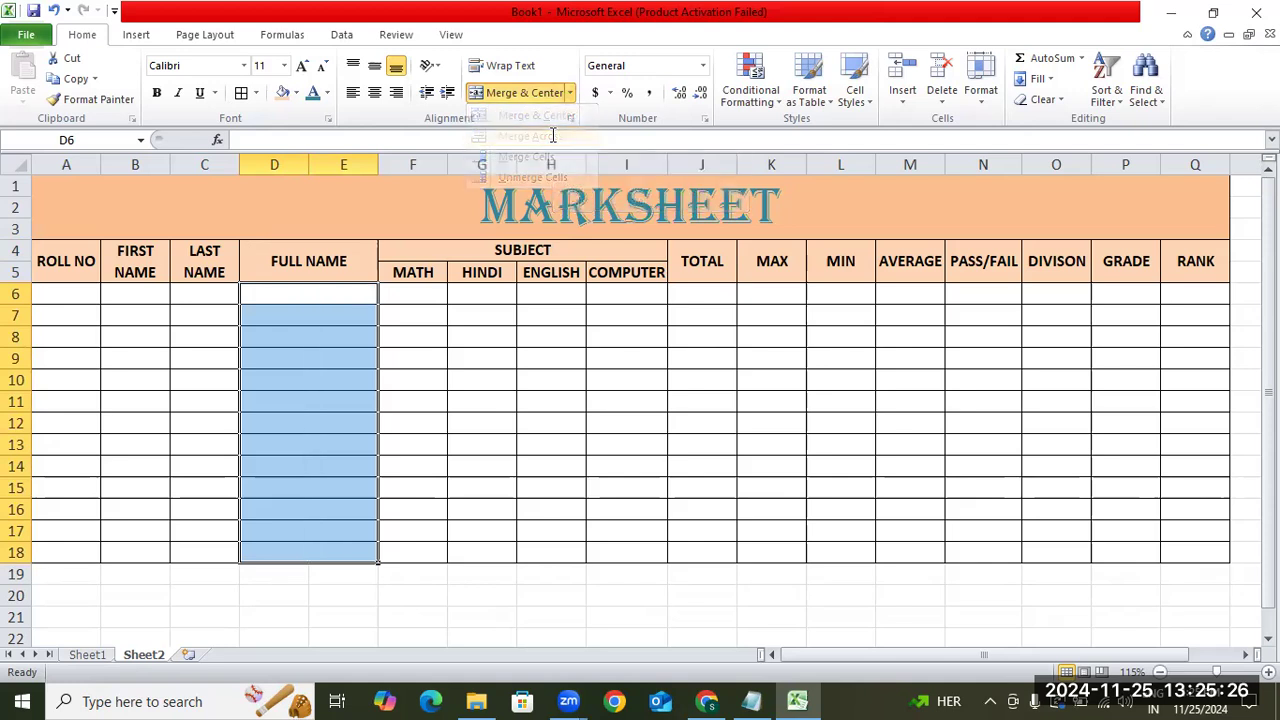
pyautogui.click(314, 292)
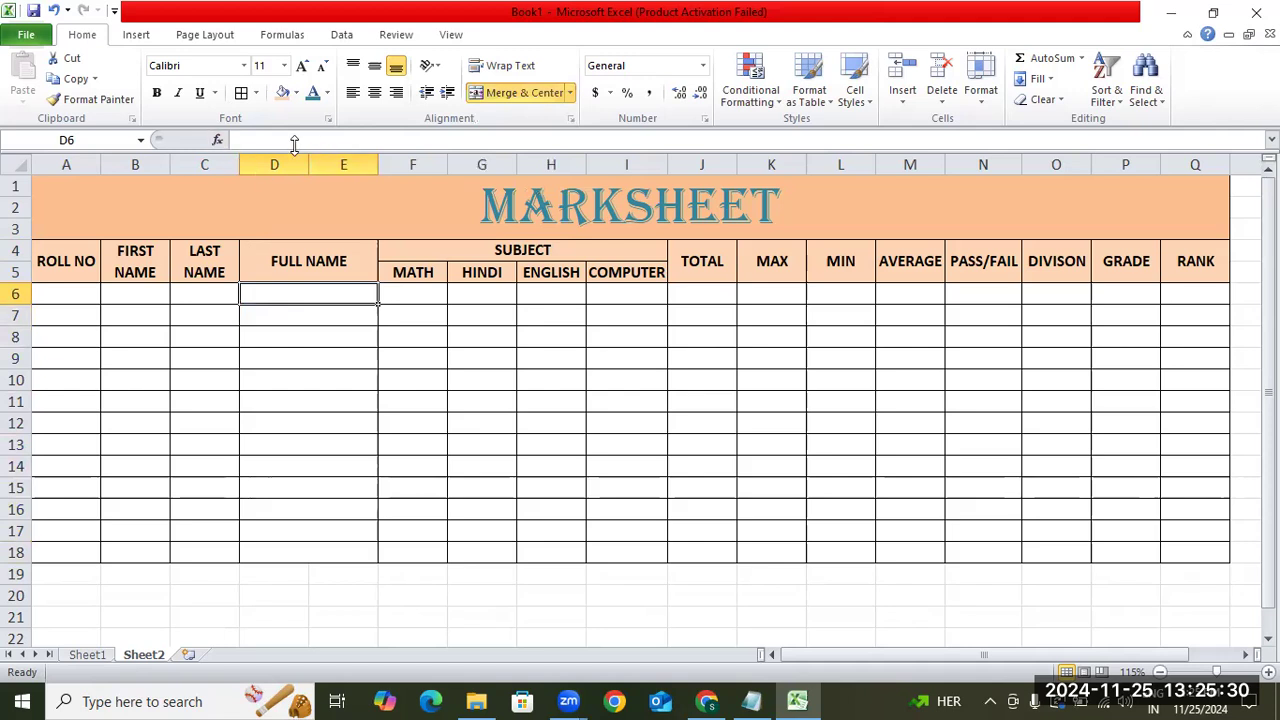
# Enter the first roll number, 1001, in A6.
pyautogui.click(57, 287)
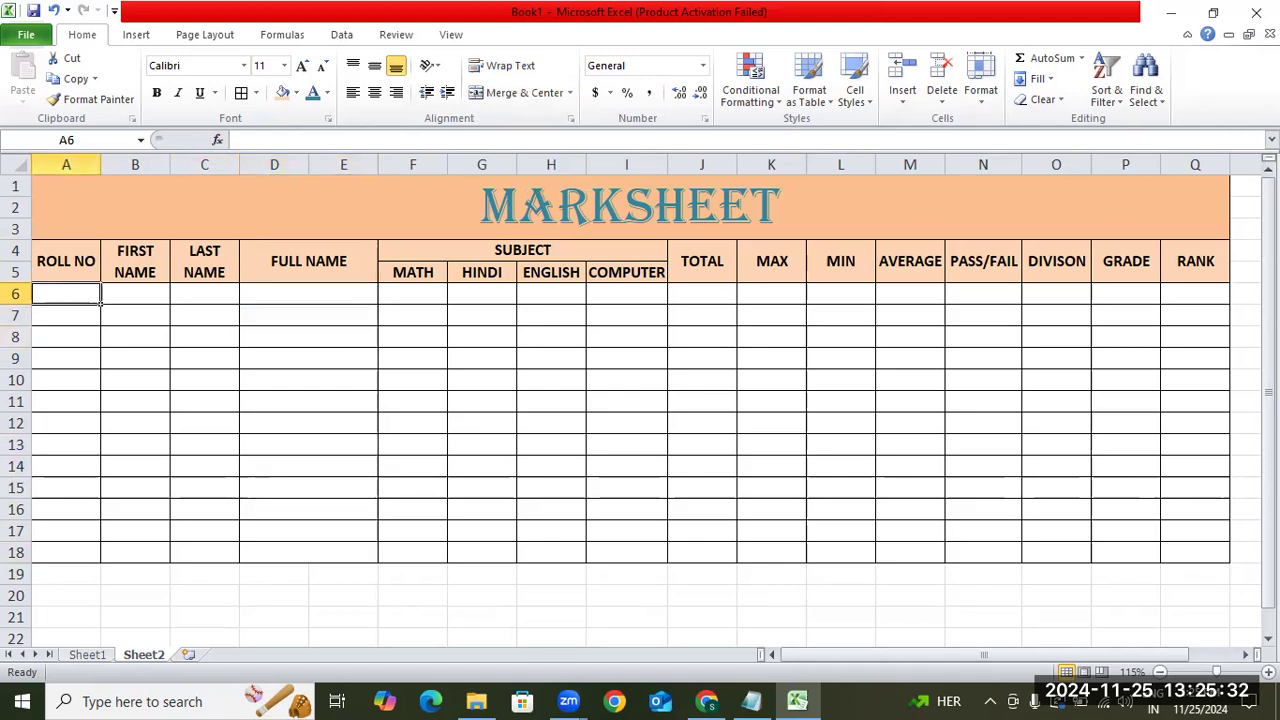
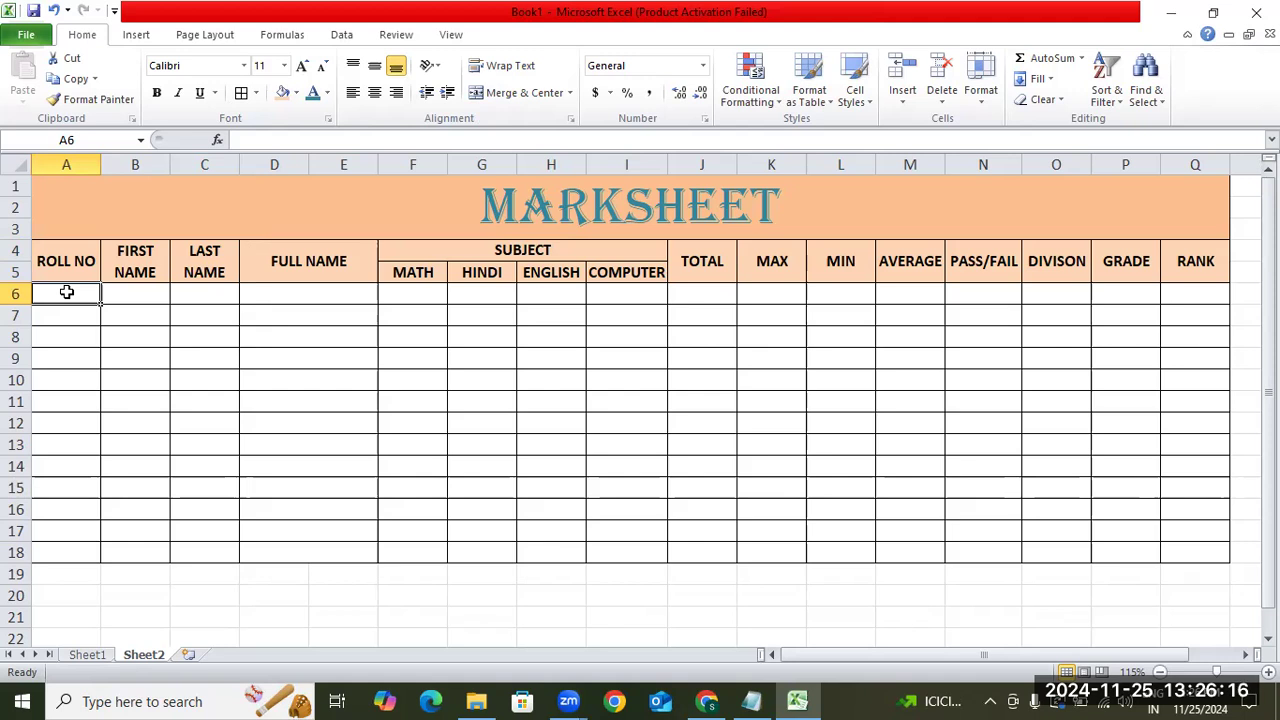
pyautogui.write('1001')
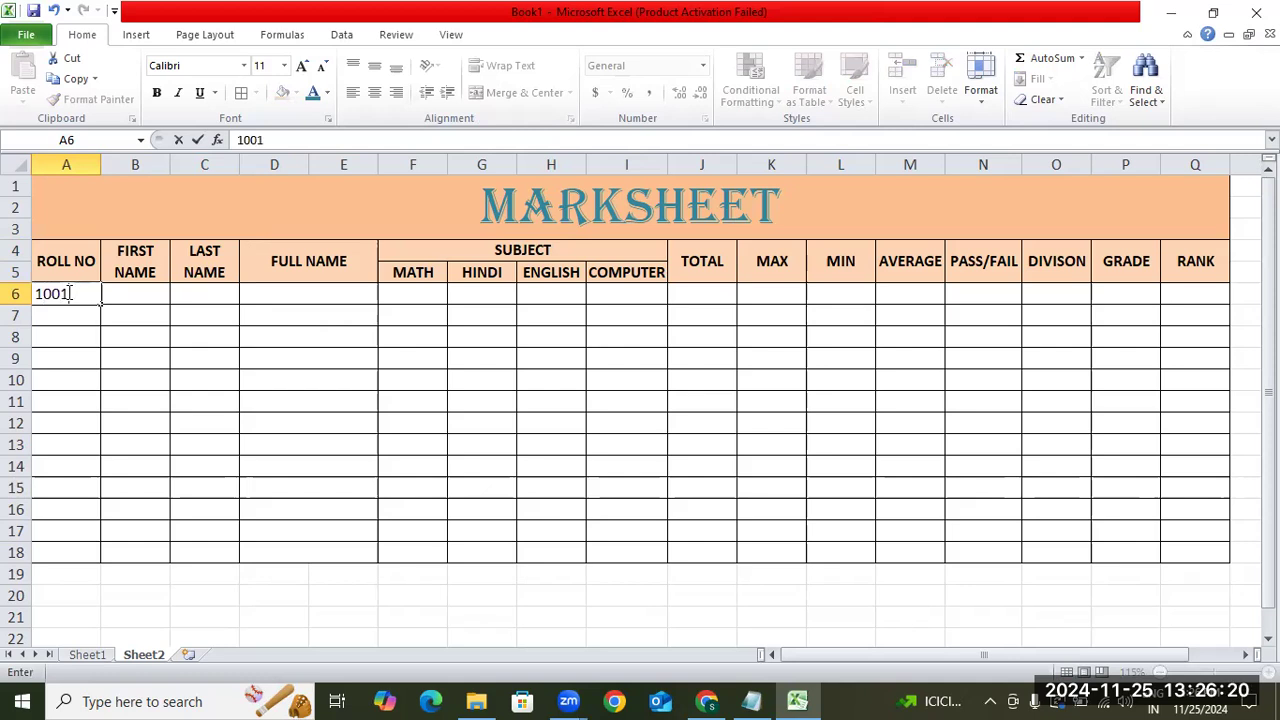
pyautogui.click(83, 317)
# Try filling the roll number from A6 down to A18 with a plain fill, and undo it.
pyautogui.click(75, 296)
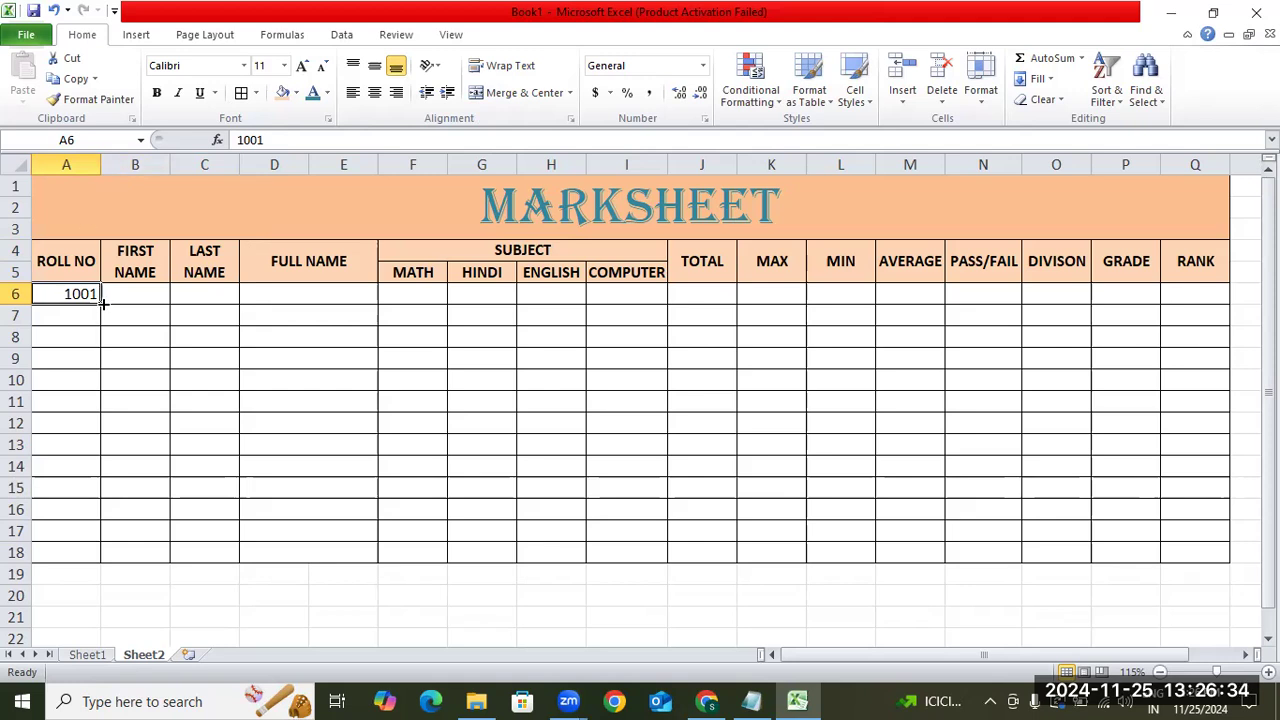
pyautogui.click(78, 311)
pyautogui.click(80, 296)
pyautogui.moveTo(97, 305); pyautogui.dragTo(83, 559)
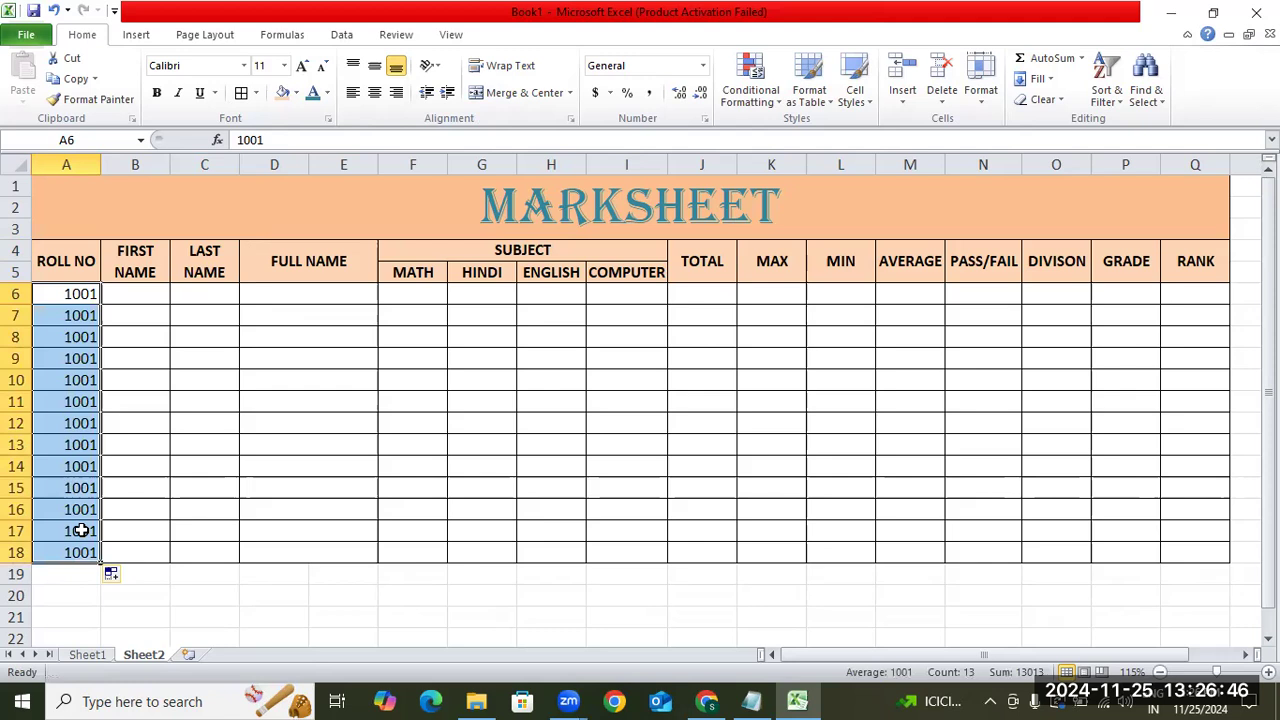
pyautogui.hotkey('ctrl', 'z')
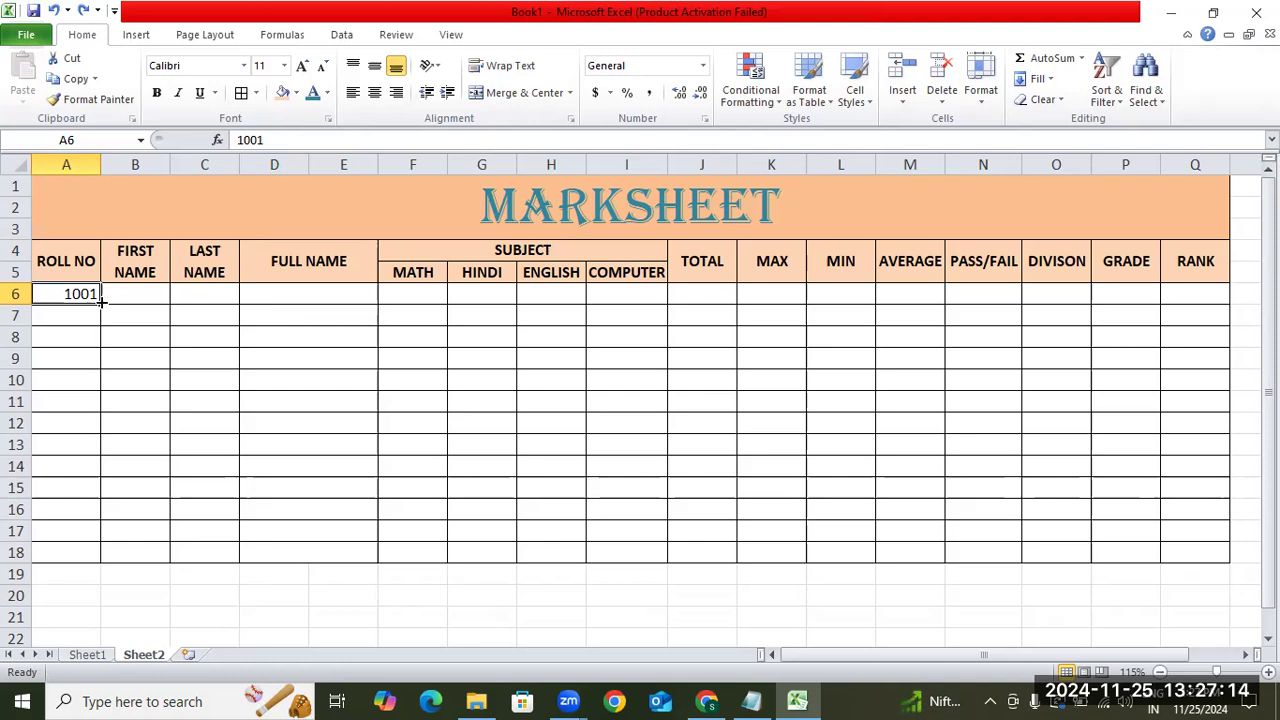
# Fill A6 down to A18 as a series increasing by one, giving roll numbers 1001 to 1013.
pyautogui.moveTo(102, 298); pyautogui.dragTo(102, 298)
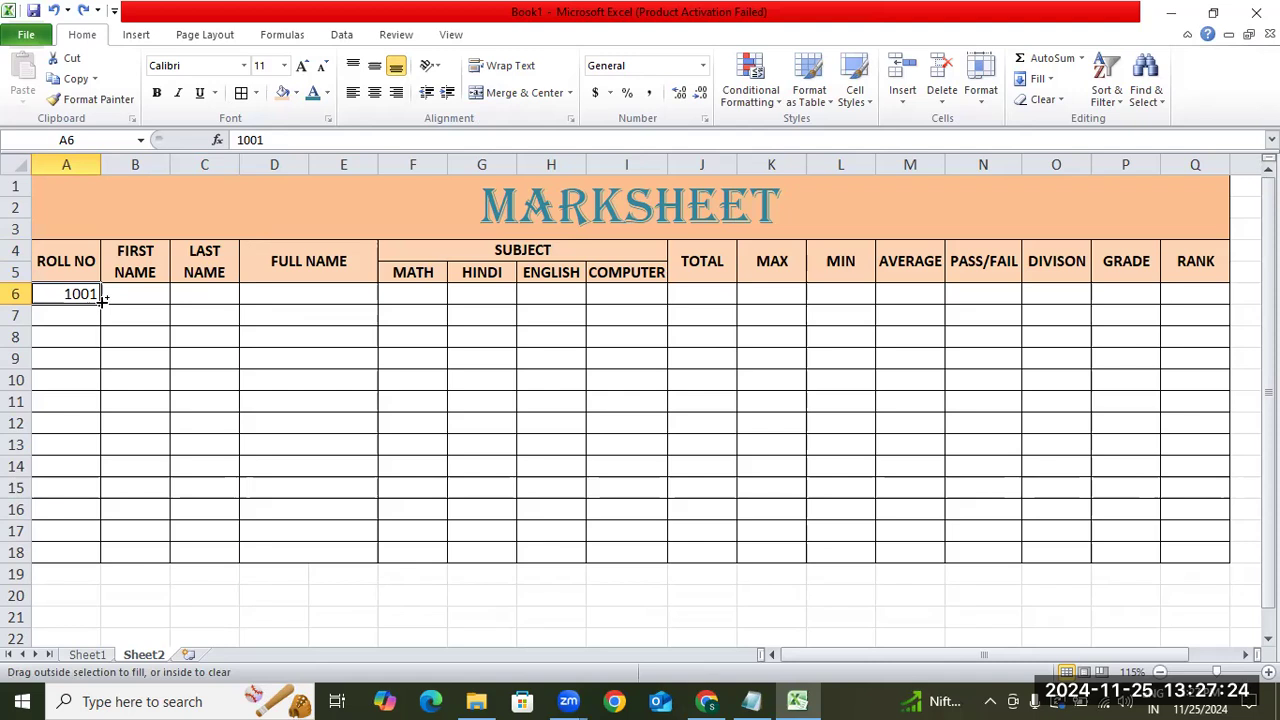
pyautogui.moveTo(106, 300); pyautogui.dragTo(103, 557)
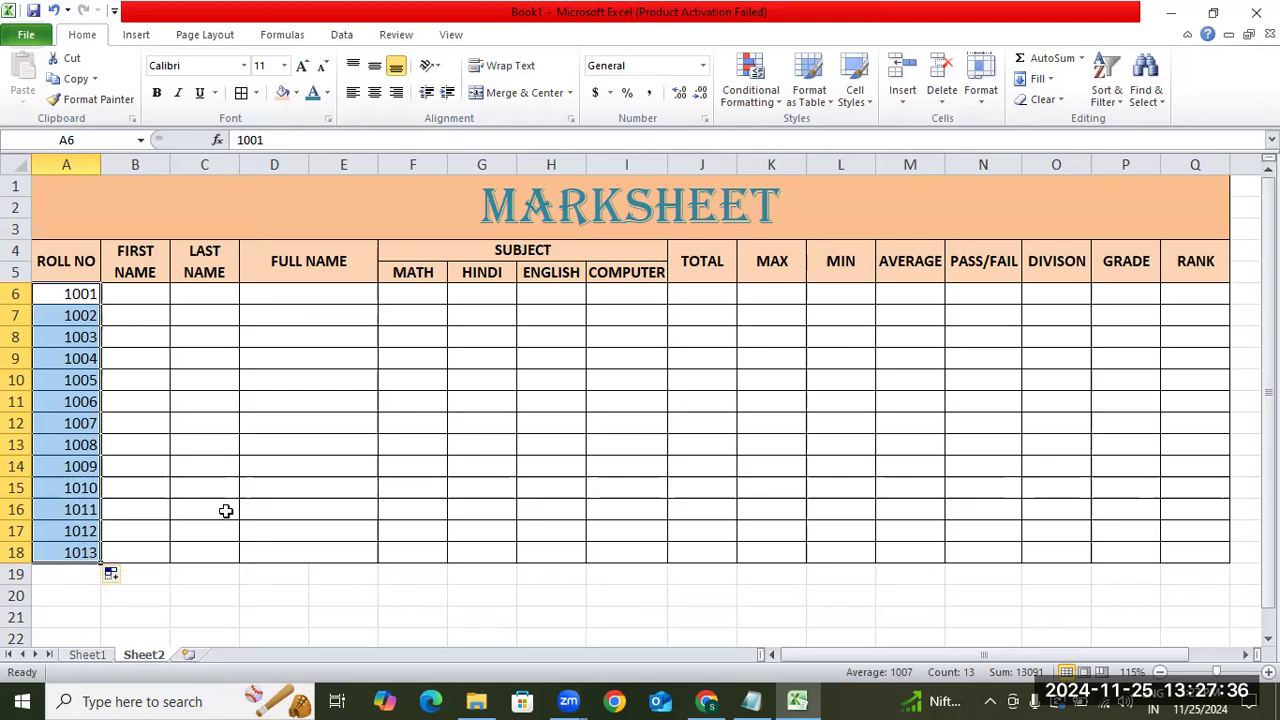
# Enter the first student's first name in B6 and last name in C6.
pyautogui.click(146, 292)
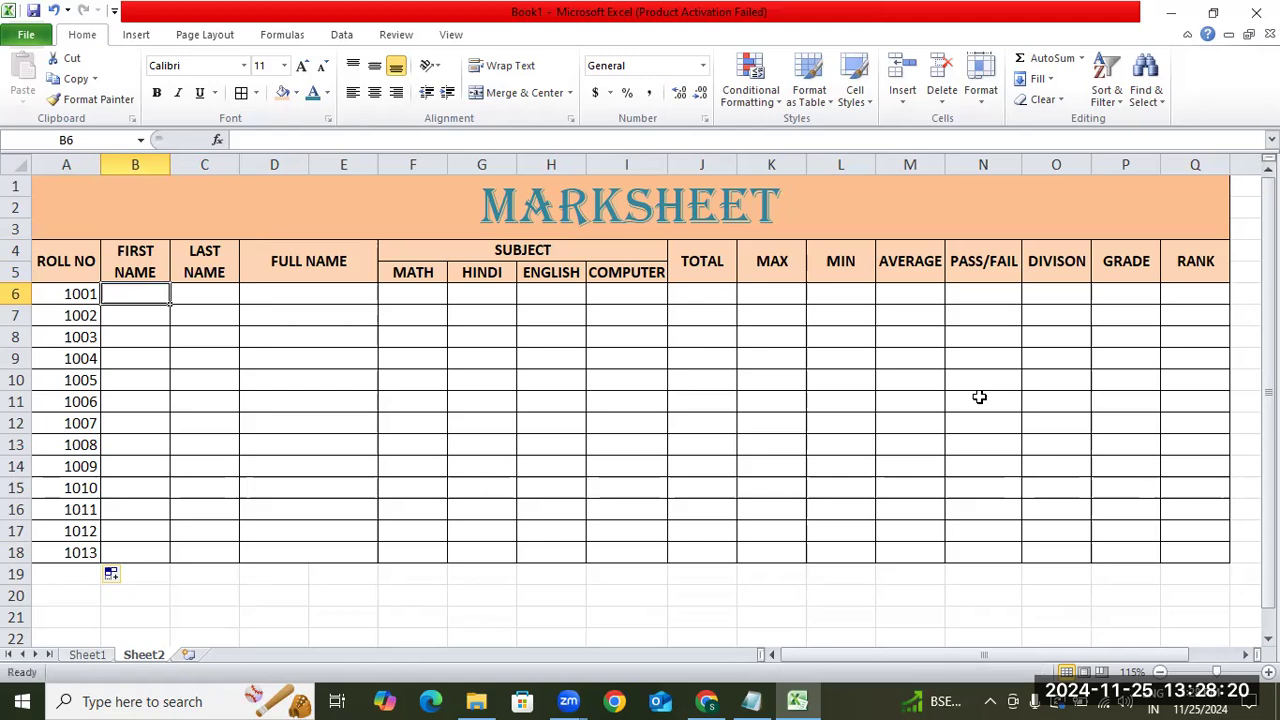
pyautogui.write('RAM')
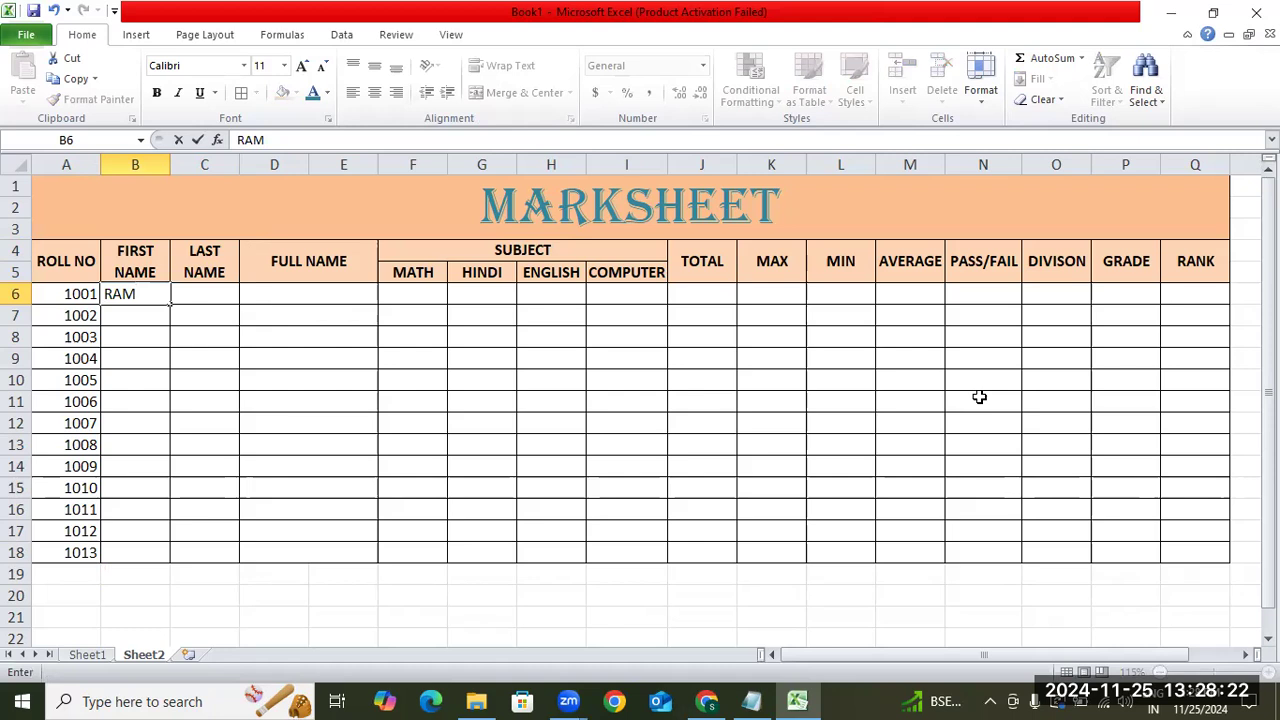
pyautogui.press('Tab')
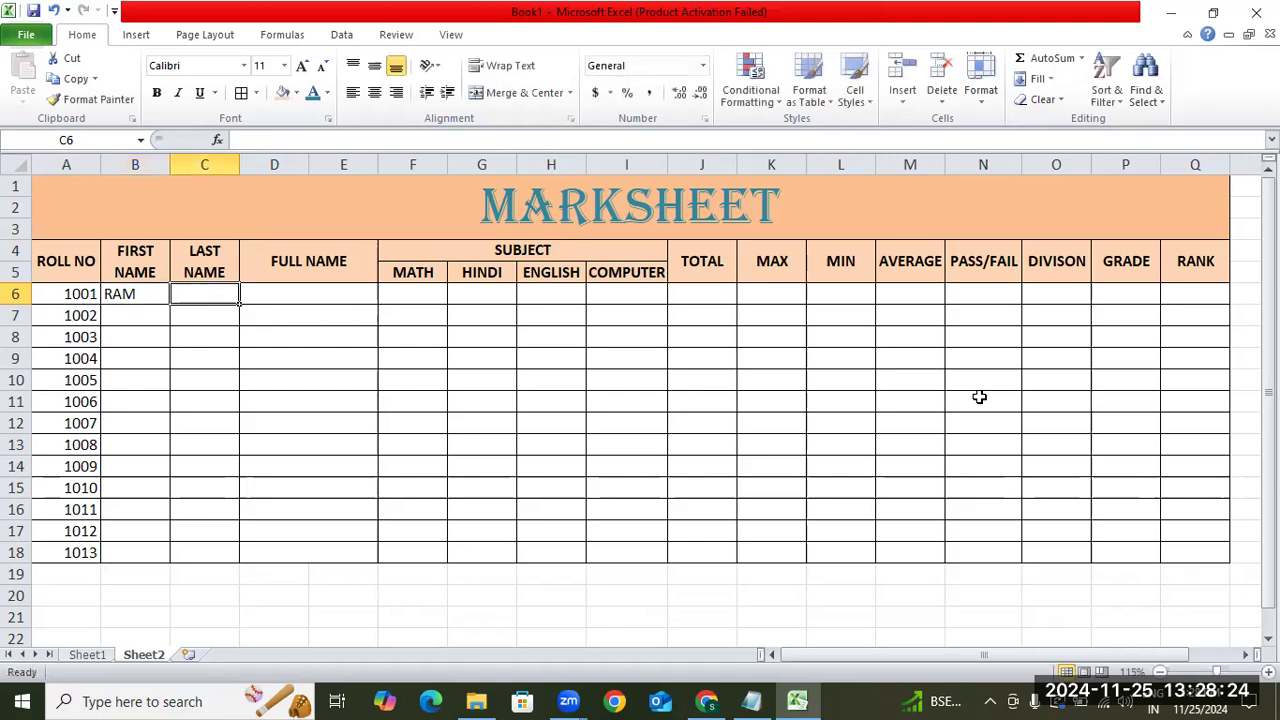
pyautogui.write('SI')
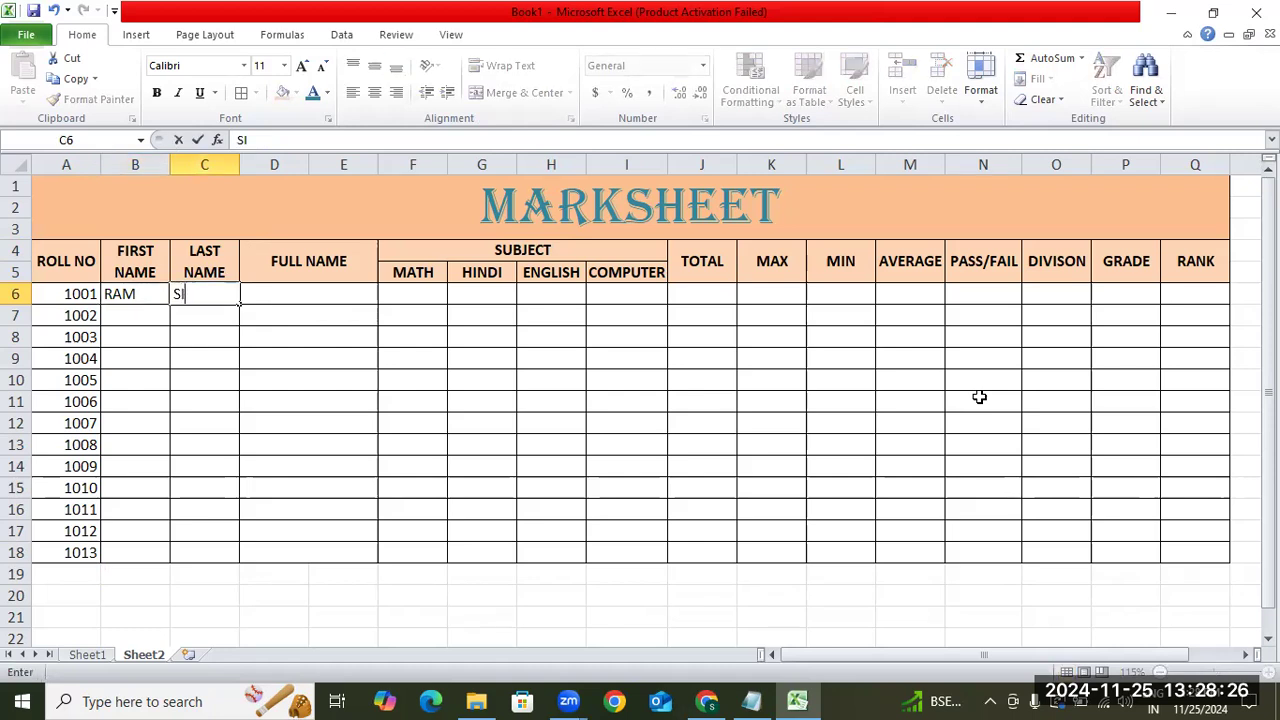
pyautogui.write('NGH')
pyautogui.press('Return')
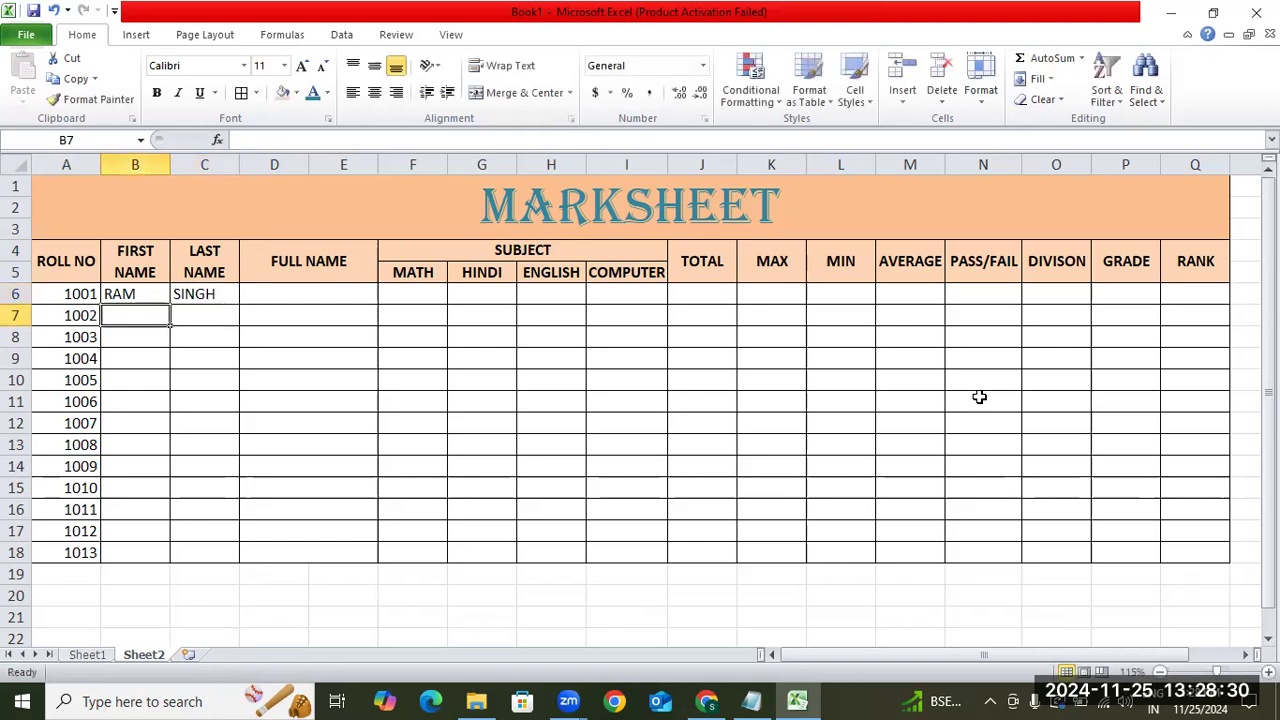
# Enter the second student's first name in B7 and last name in C7.
pyautogui.write('VIMAL')
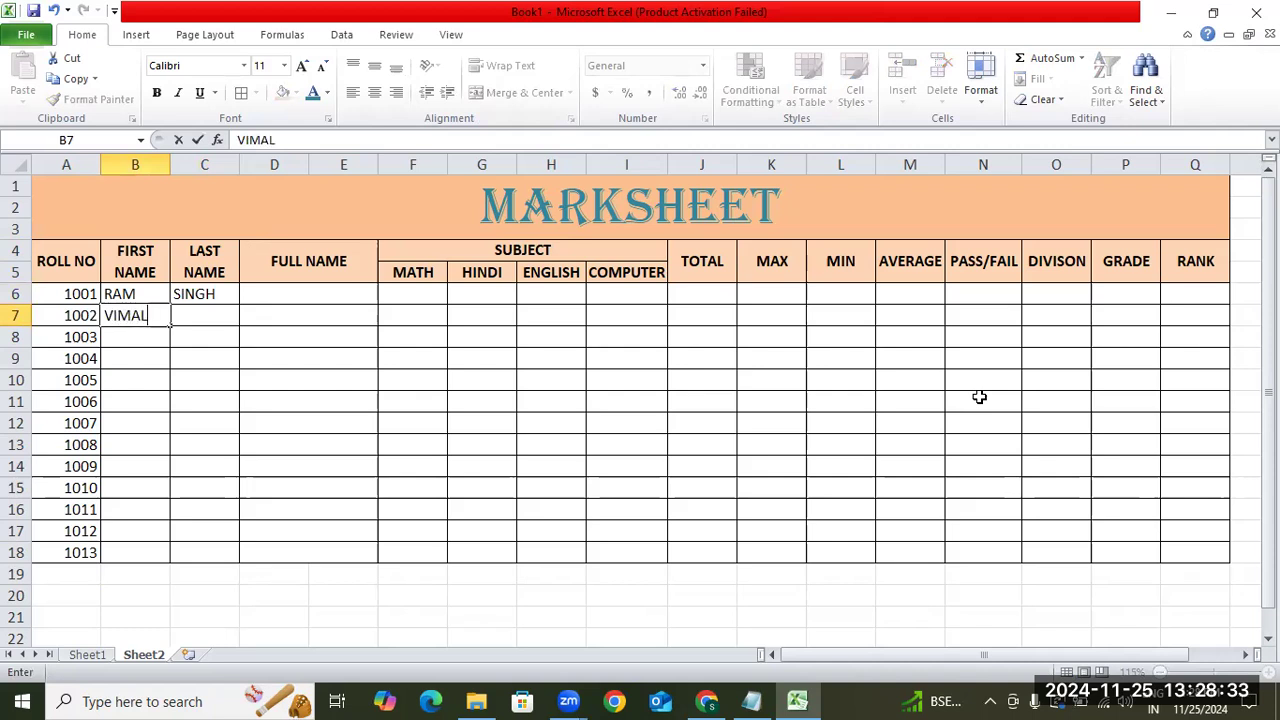
pyautogui.press('Tab')
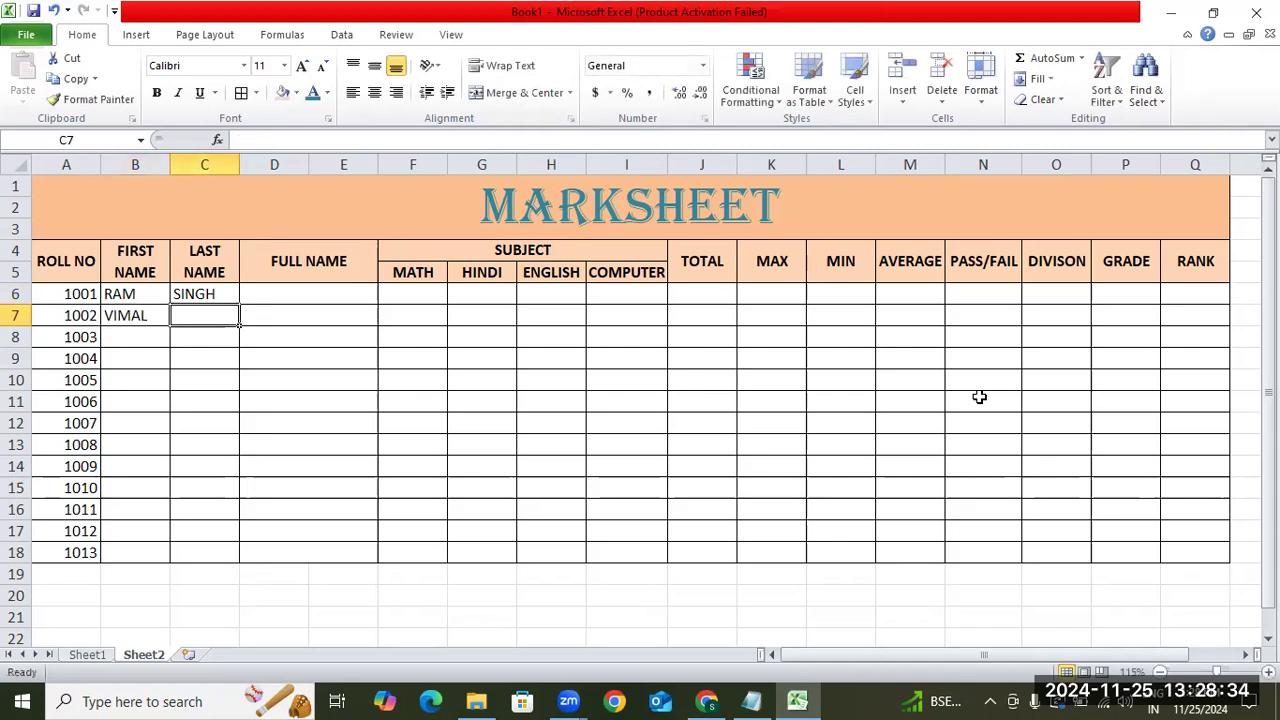
pyautogui.write('VERA')
pyautogui.press('BackSpace')
pyautogui.write('MA')
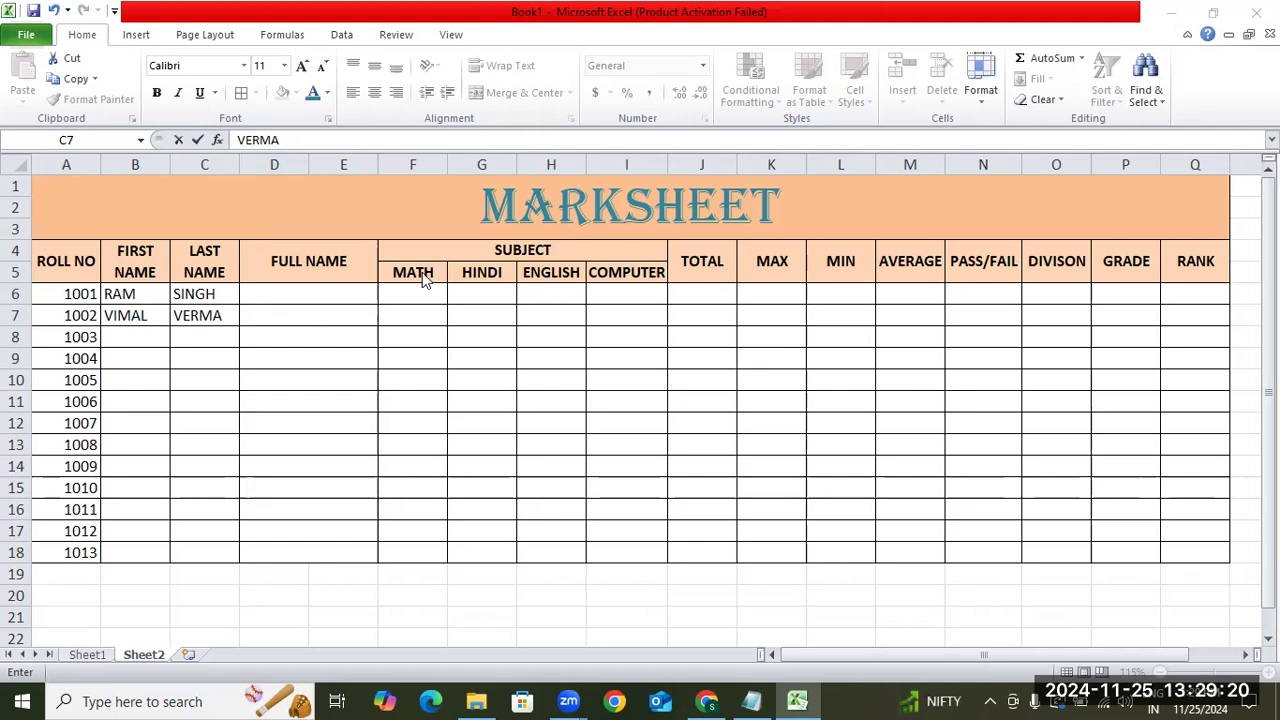
pyautogui.click(329, 293)
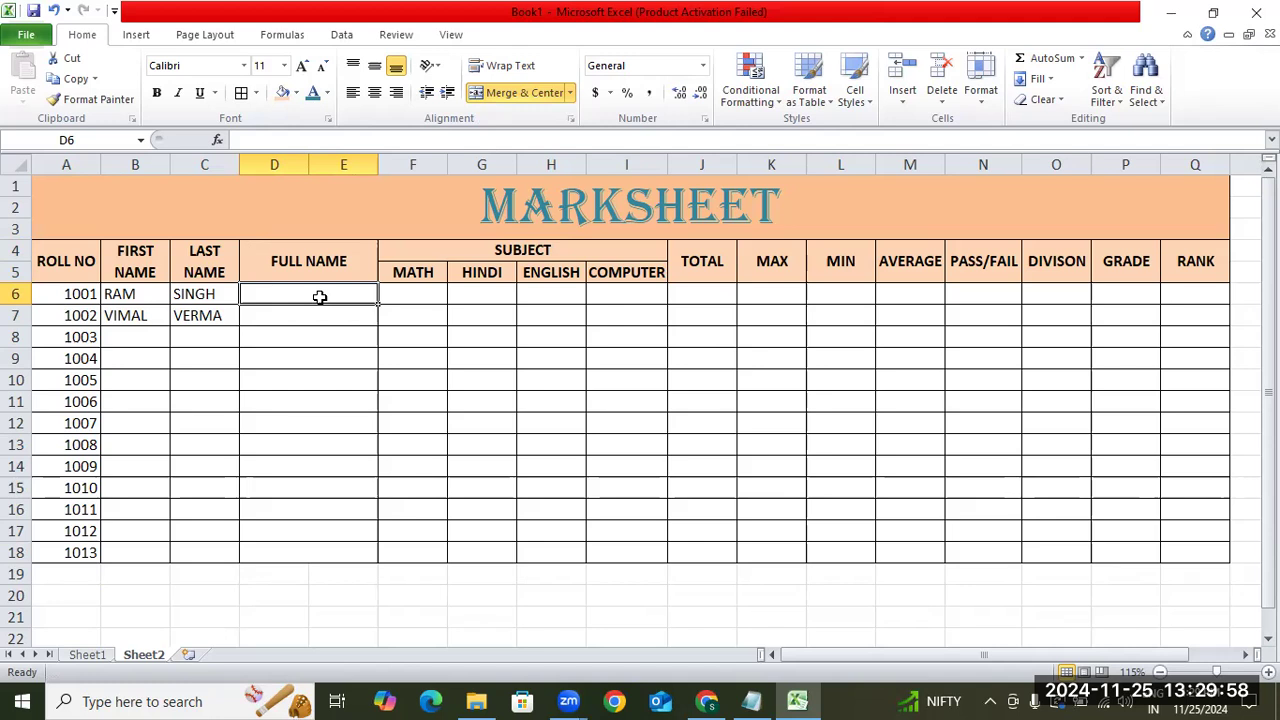
# Enter the third student's first name in B8 and last name in C8.
pyautogui.click(127, 336)
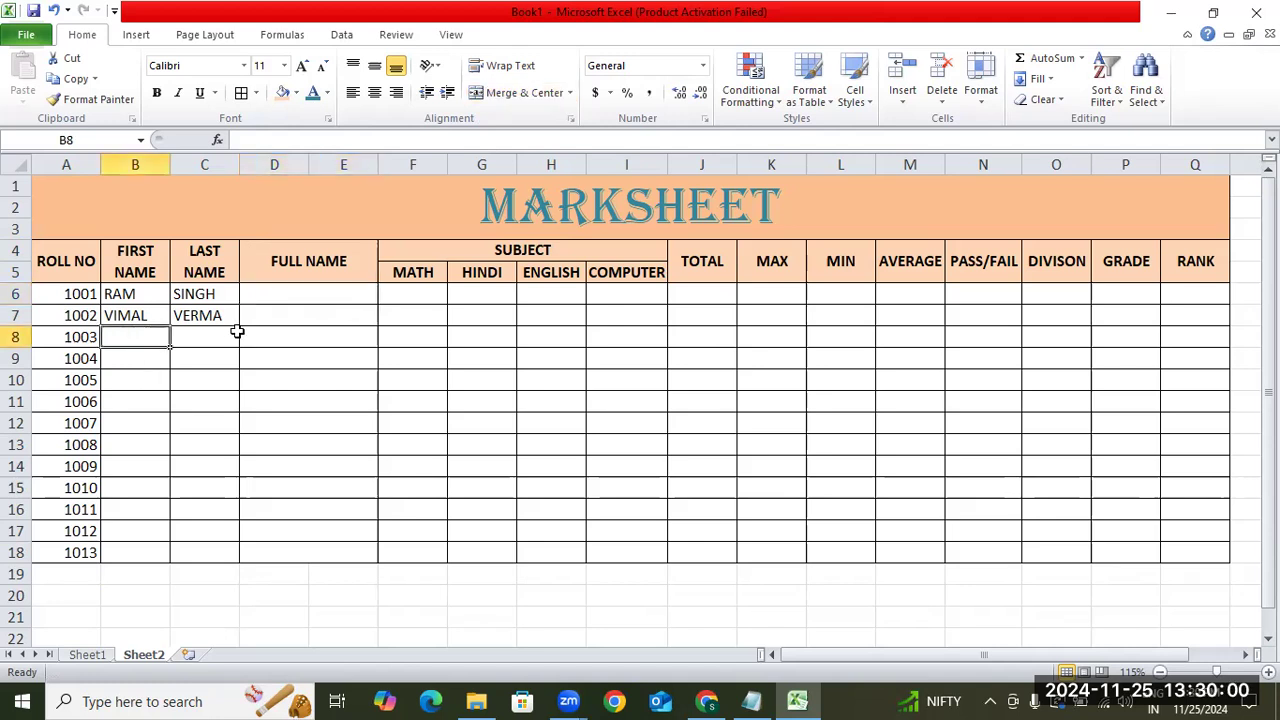
pyautogui.write('RAJAT')
pyautogui.press('Tab')
pyautogui.write('PATE')
pyautogui.press('BackSpace')
pyautogui.write('WA')
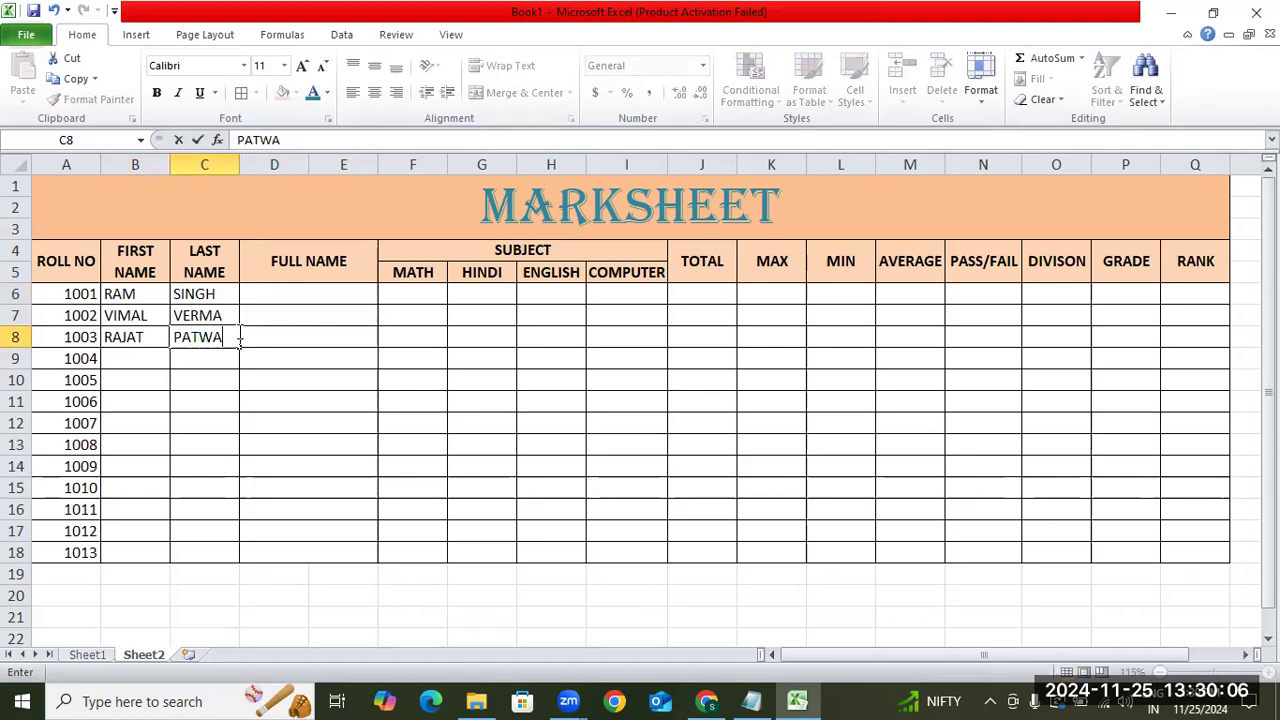
pyautogui.press('Tab')
# Build the first student's full name in D6 with the formula =CONCATENATE(B6," ",C6).
pyautogui.press('Up')
pyautogui.press('Up')
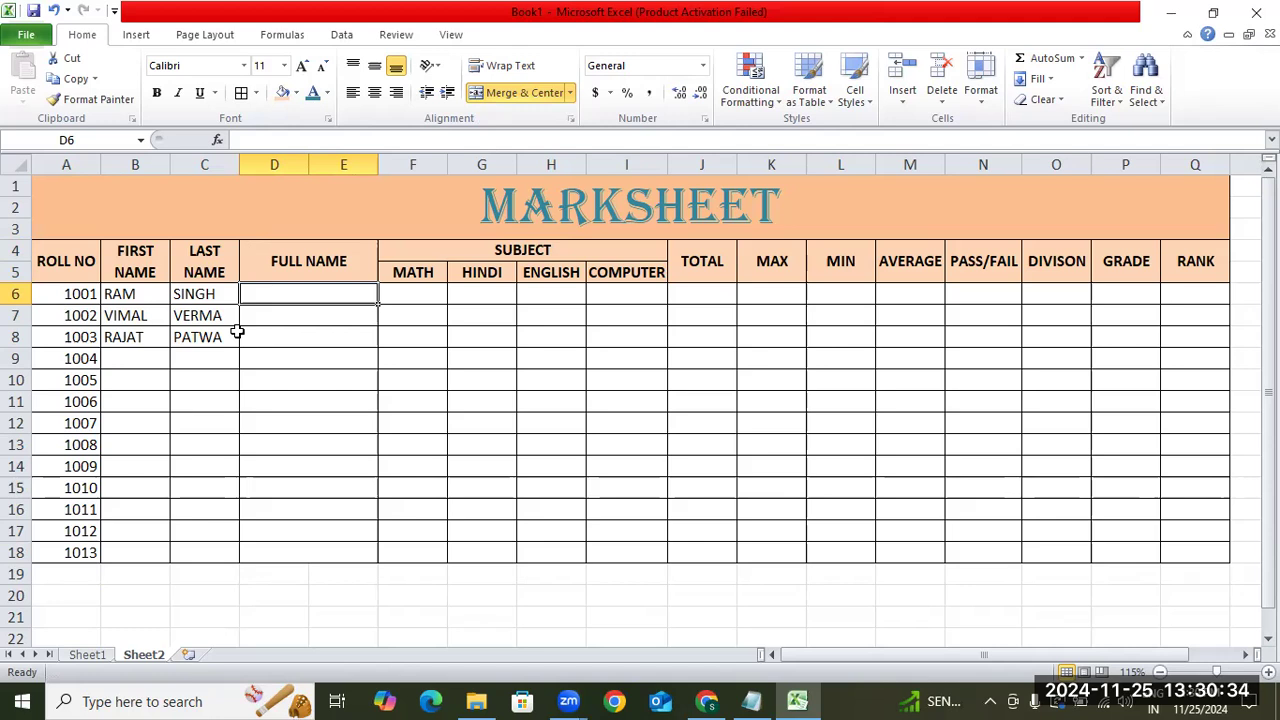
pyautogui.write('=')
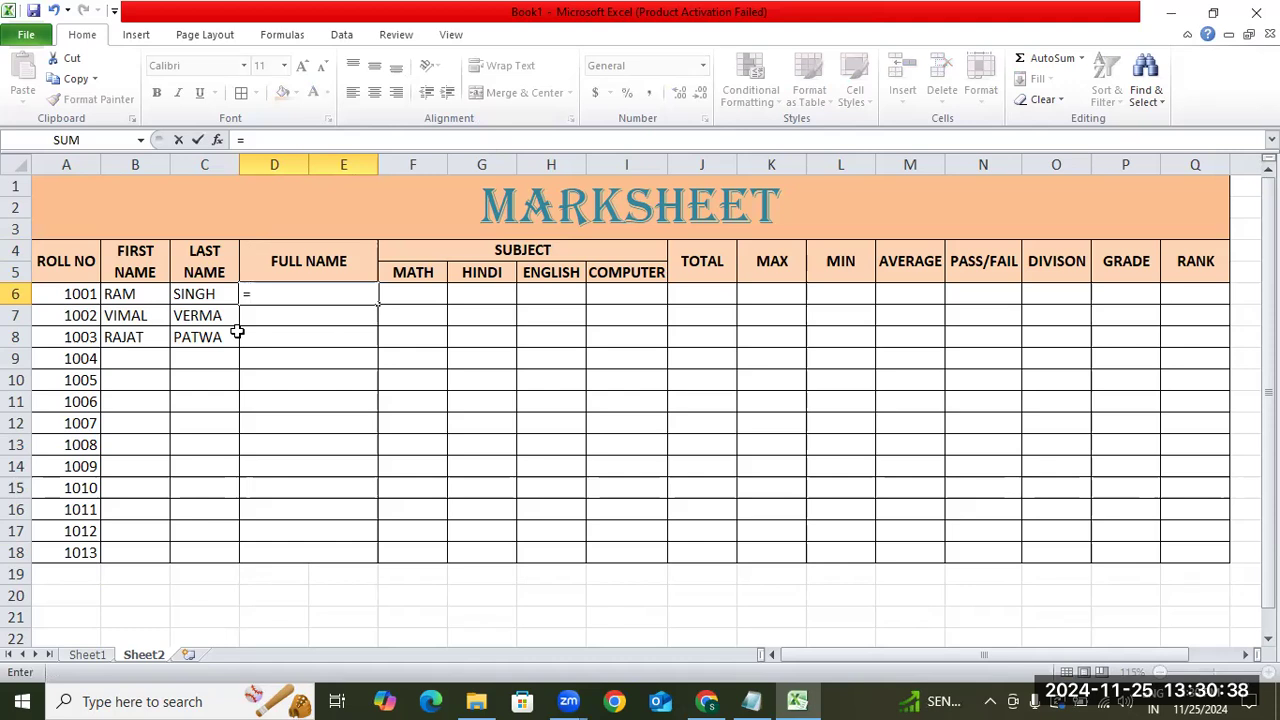
pyautogui.write('CON')
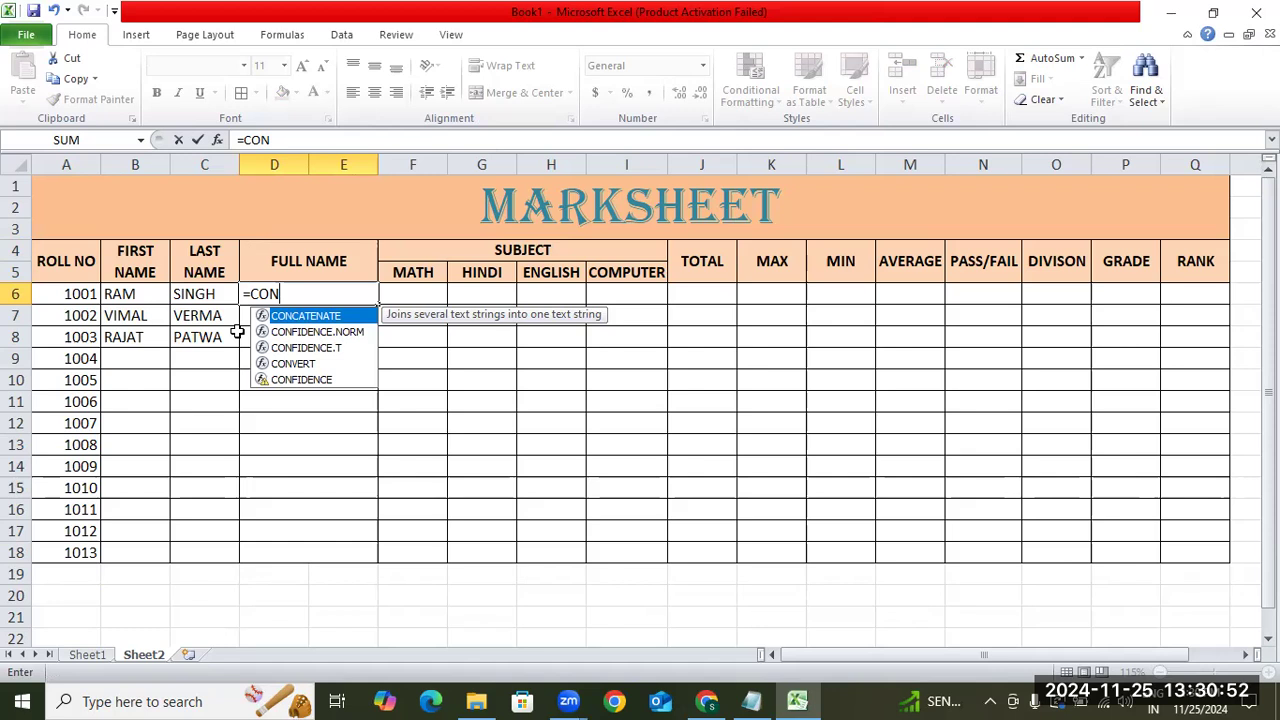
pyautogui.press('Tab')
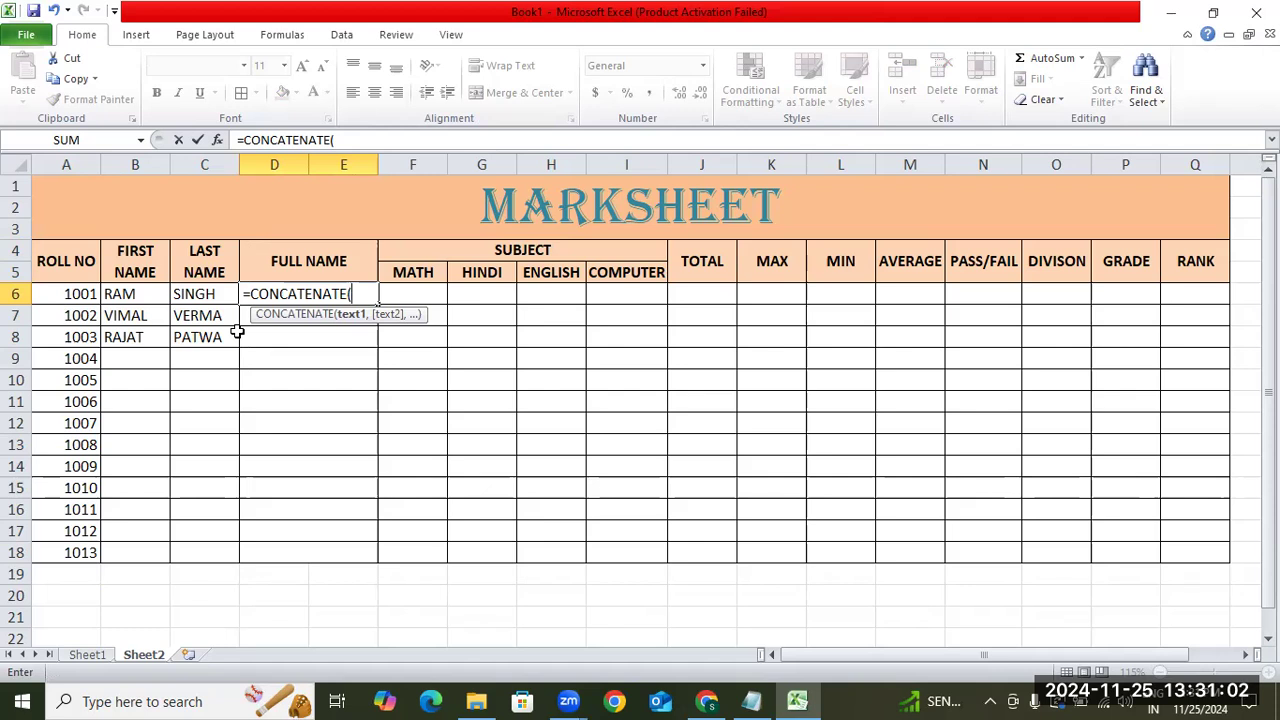
pyautogui.press('Left')
pyautogui.press('Left')
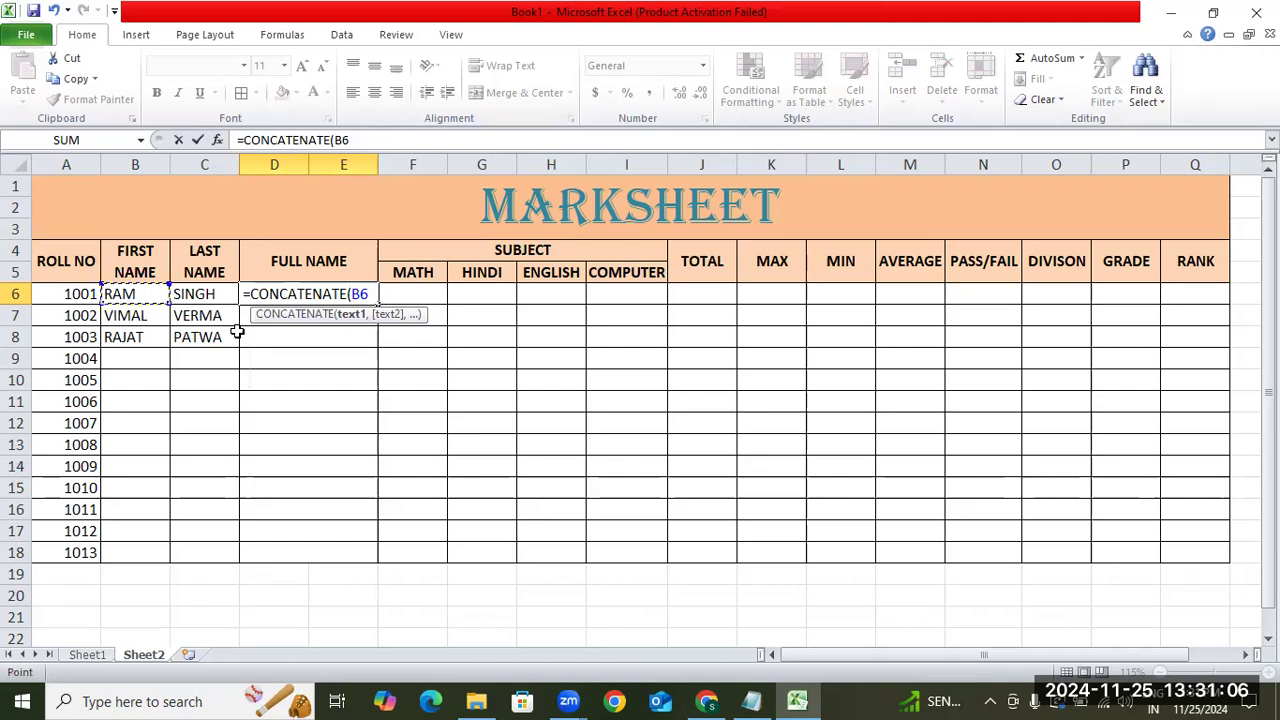
pyautogui.write(',')
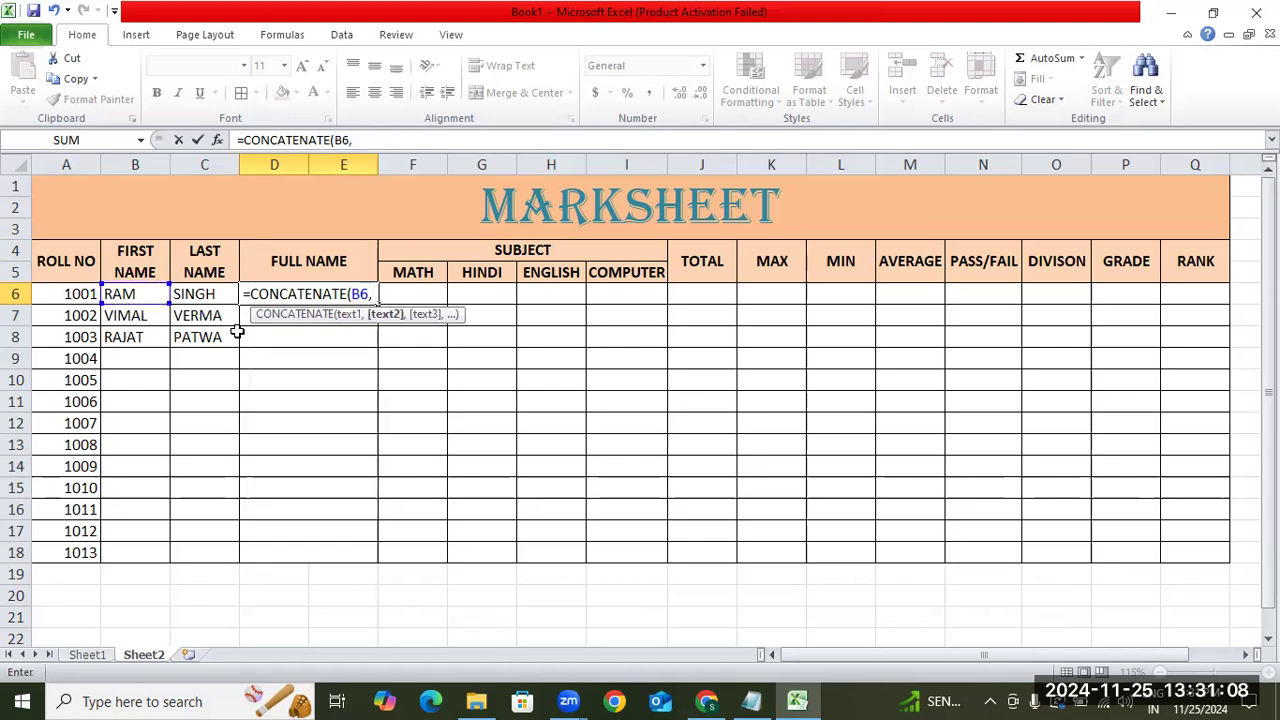
pyautogui.write('"')
pyautogui.write('"')
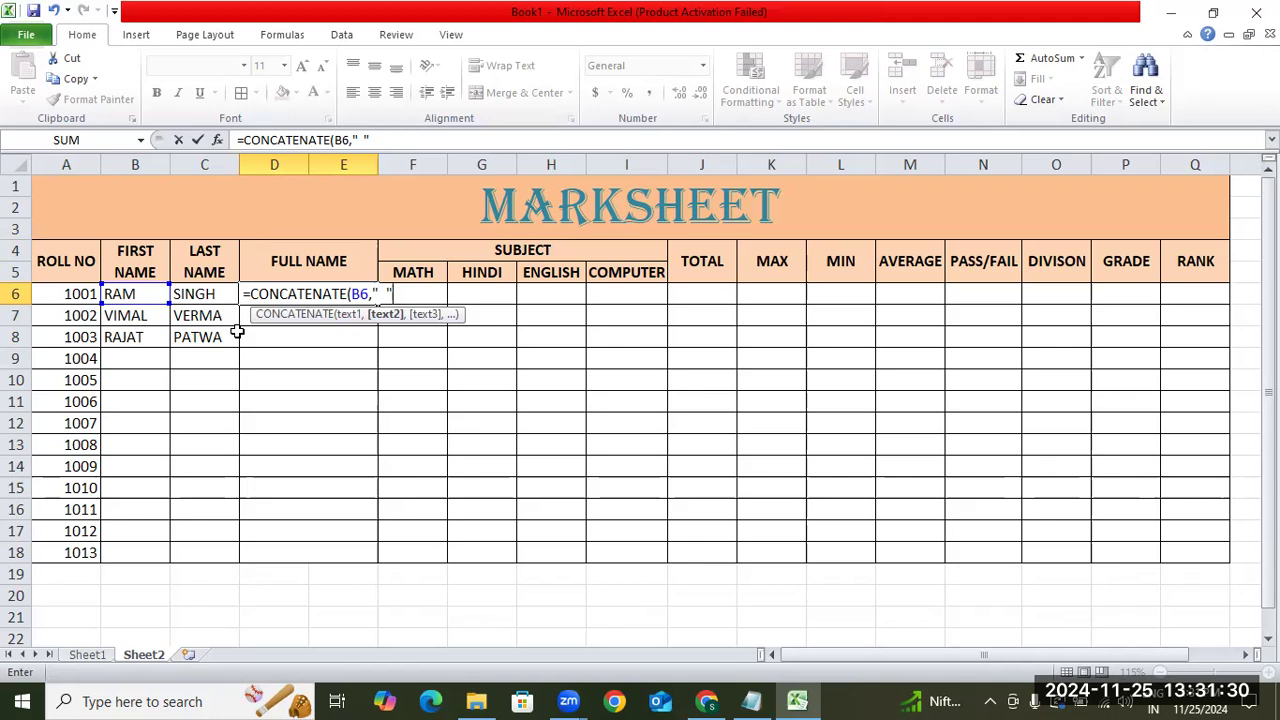
pyautogui.click(891, 222)
pyautogui.click(515, 325)
pyautogui.write(',')
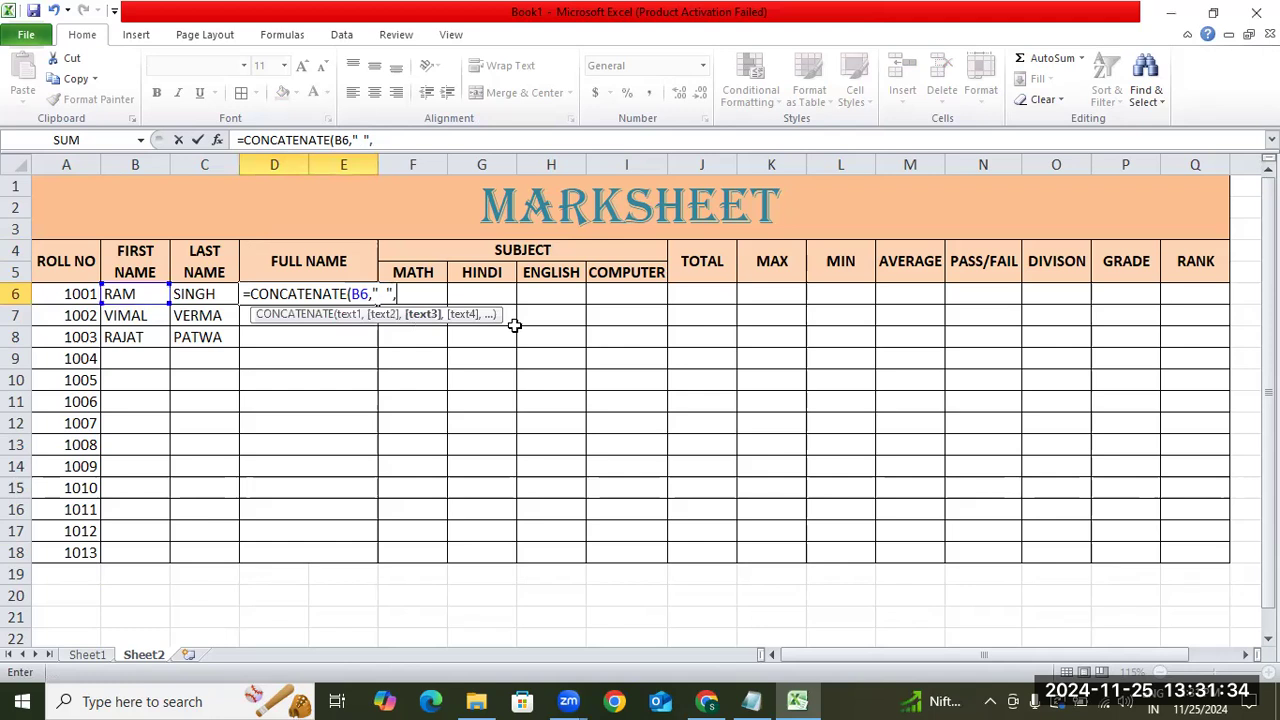
pyautogui.press('Left')
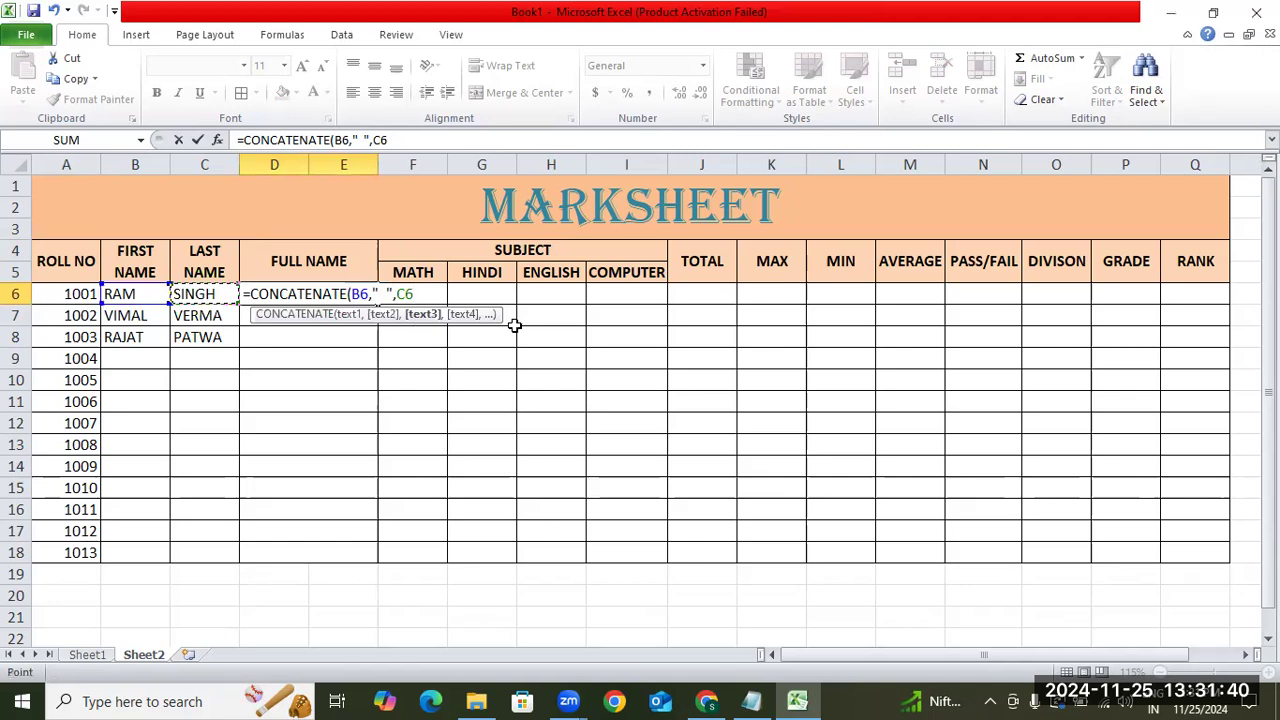
pyautogui.write(')')
pyautogui.press('Return')
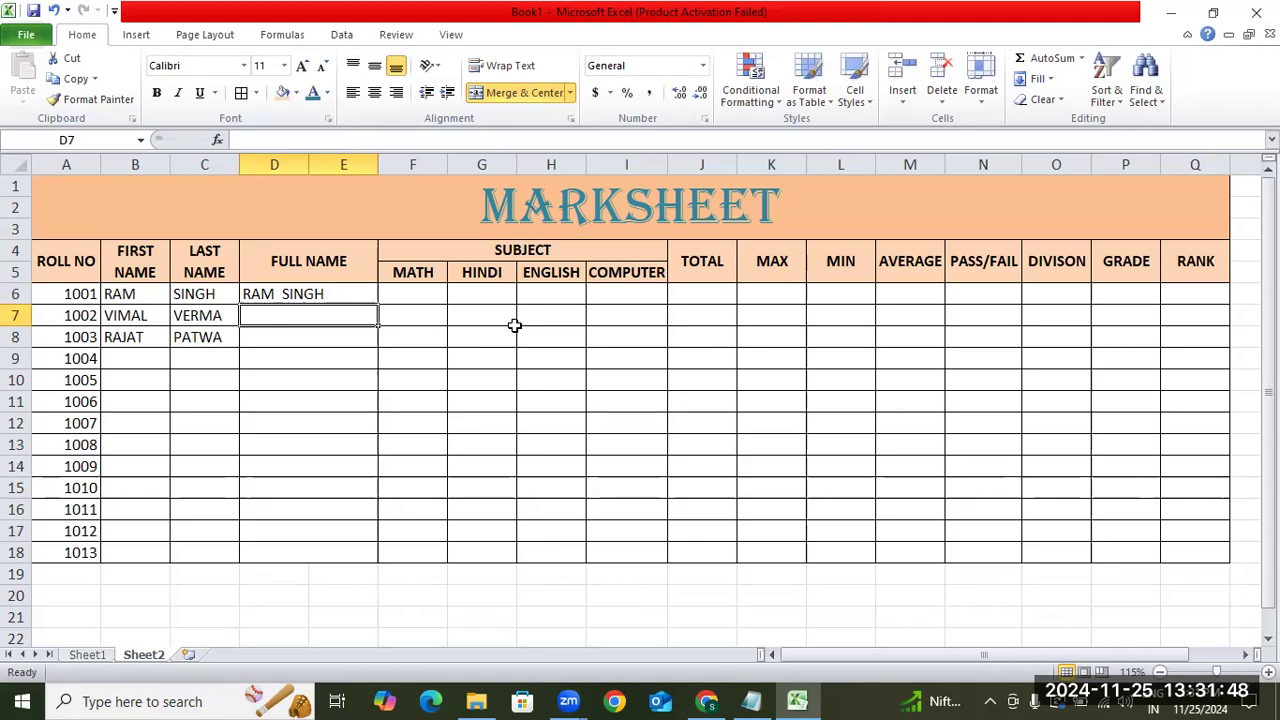
# Try joining B7 and C7 in D7 with CONCATENATE without a space between them, and clear the cell.
pyautogui.write('=C')
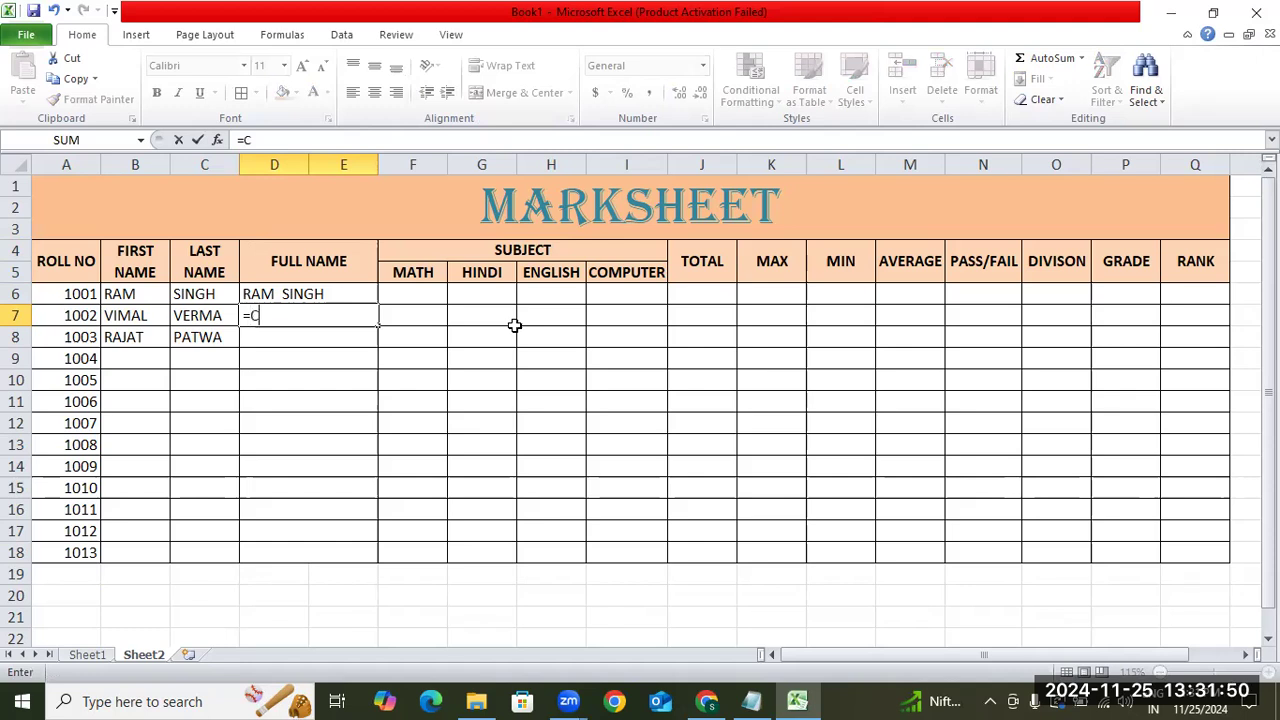
pyautogui.write('O')
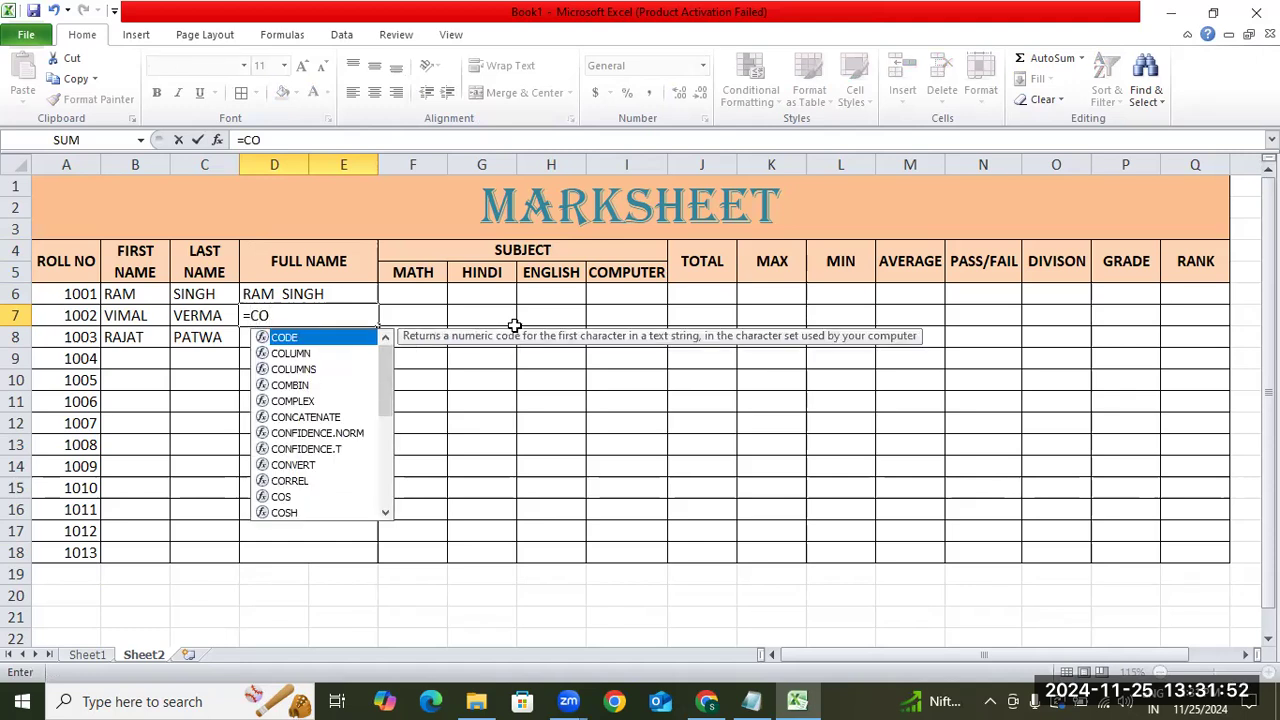
pyautogui.write('N')
pyautogui.press('Tab')
pyautogui.press('Left')
pyautogui.press('Left')
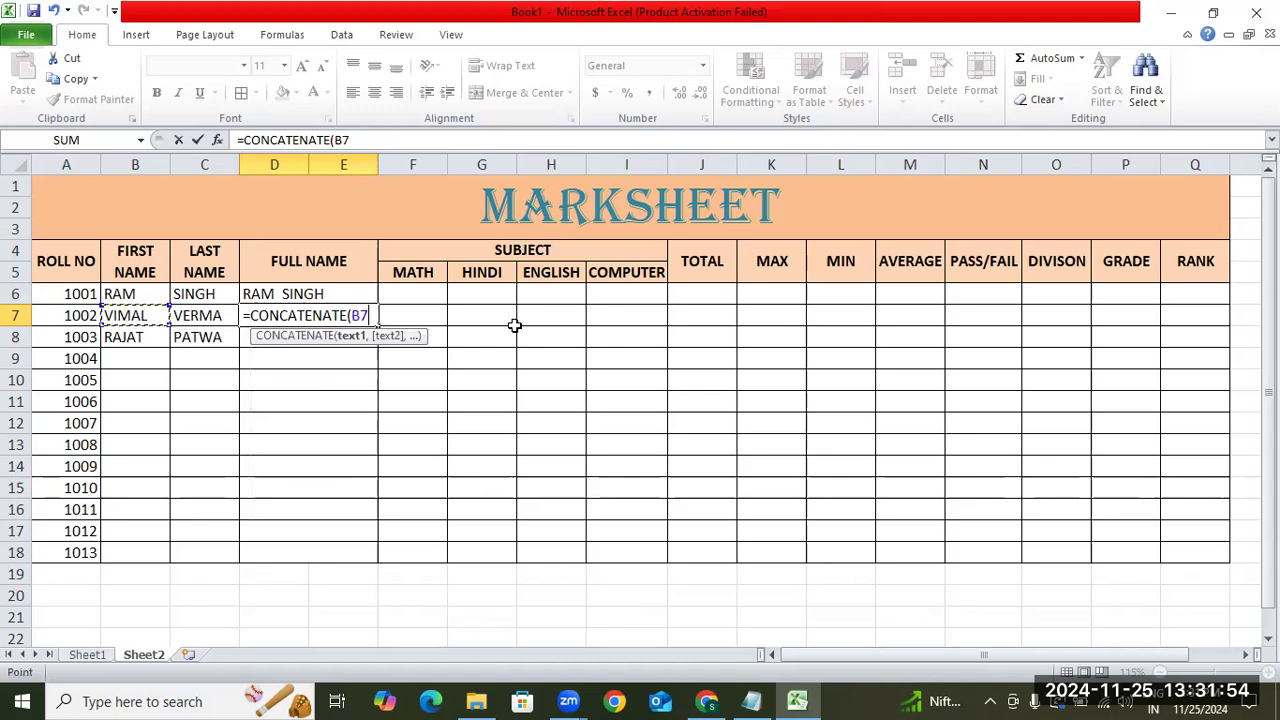
pyautogui.write(',')
pyautogui.press('Left')
pyautogui.press('Return')
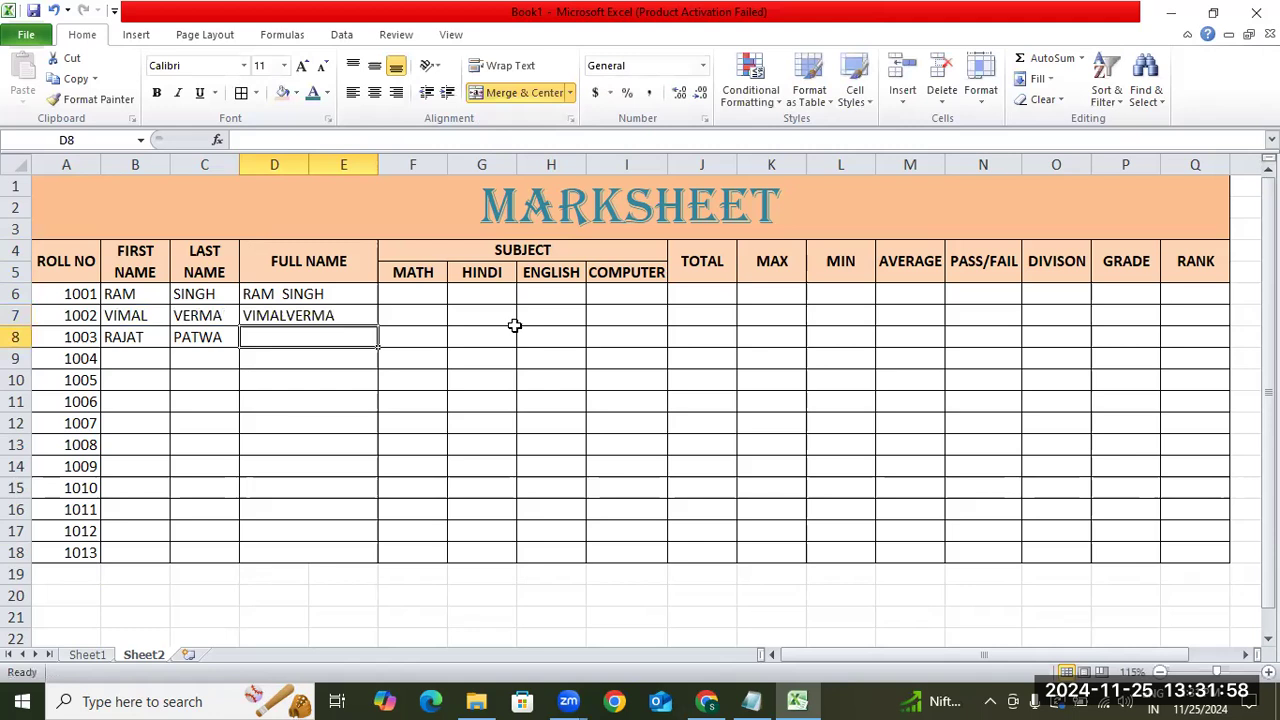
pyautogui.press('Up')
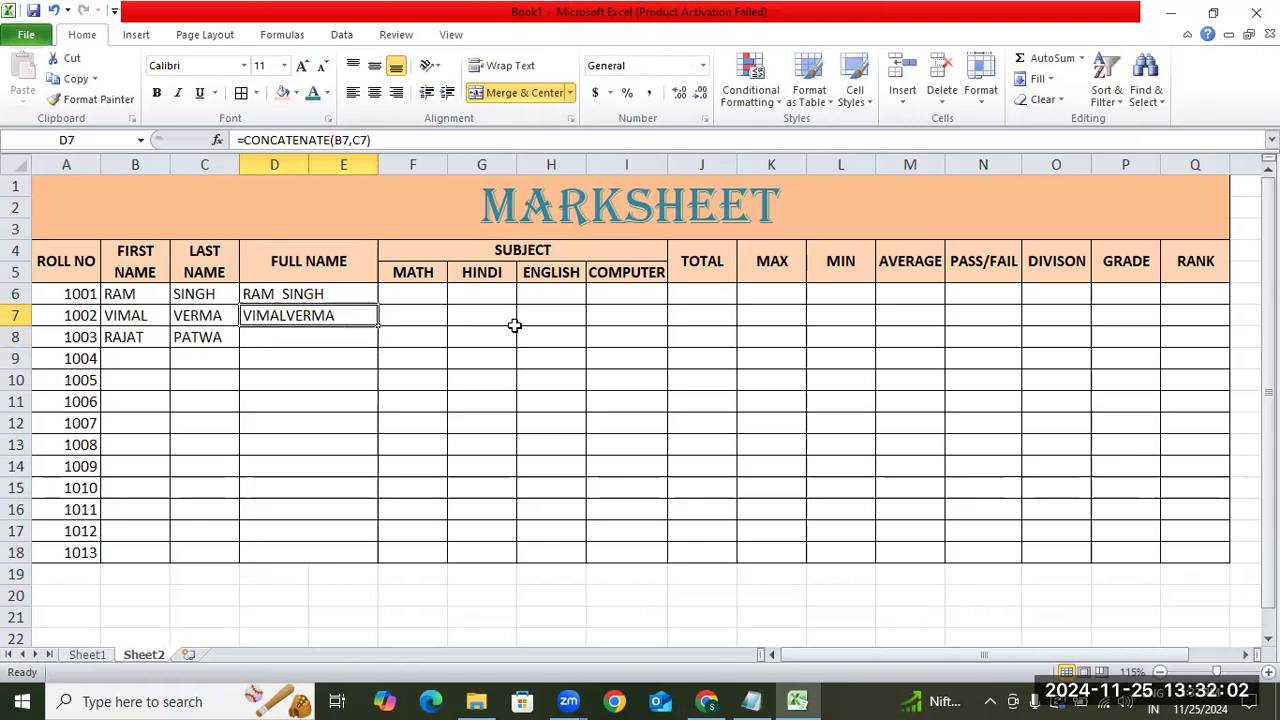
pyautogui.press('Delete')
# Fill the full name formula from D6 down to D18.
pyautogui.press('Up')
pyautogui.press('F2')
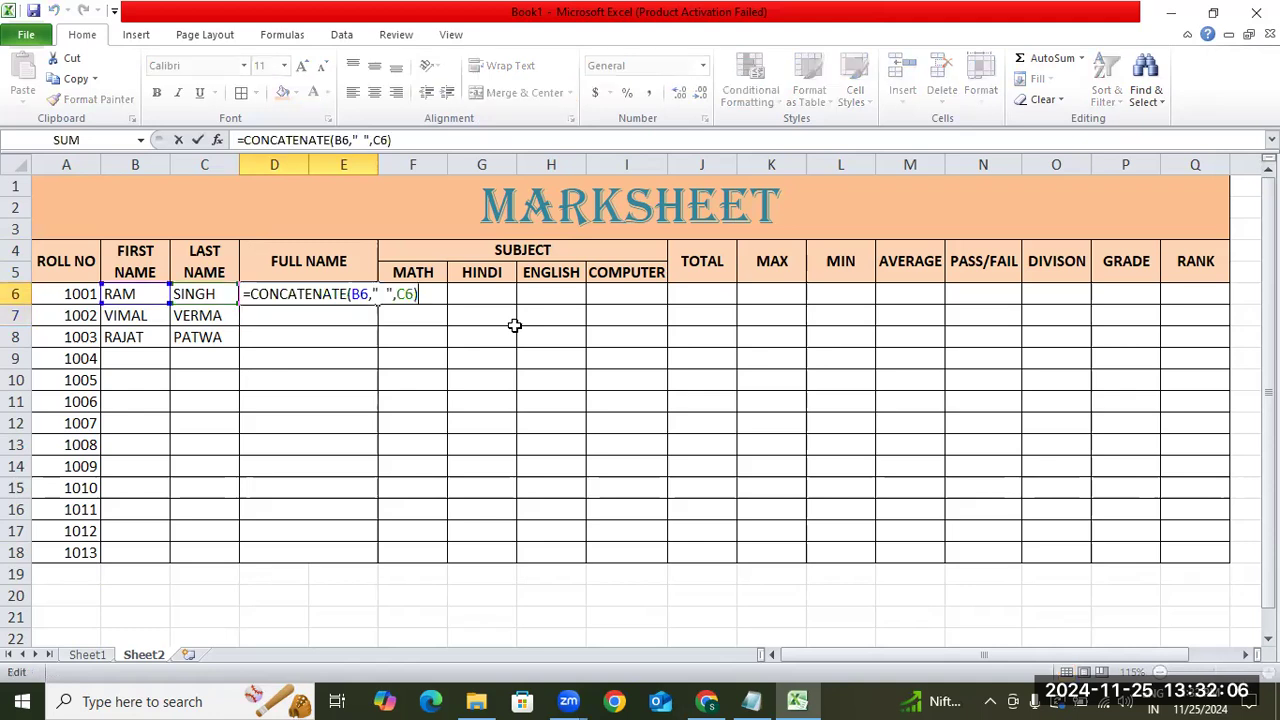
pyautogui.press('Return')
pyautogui.press('Up')
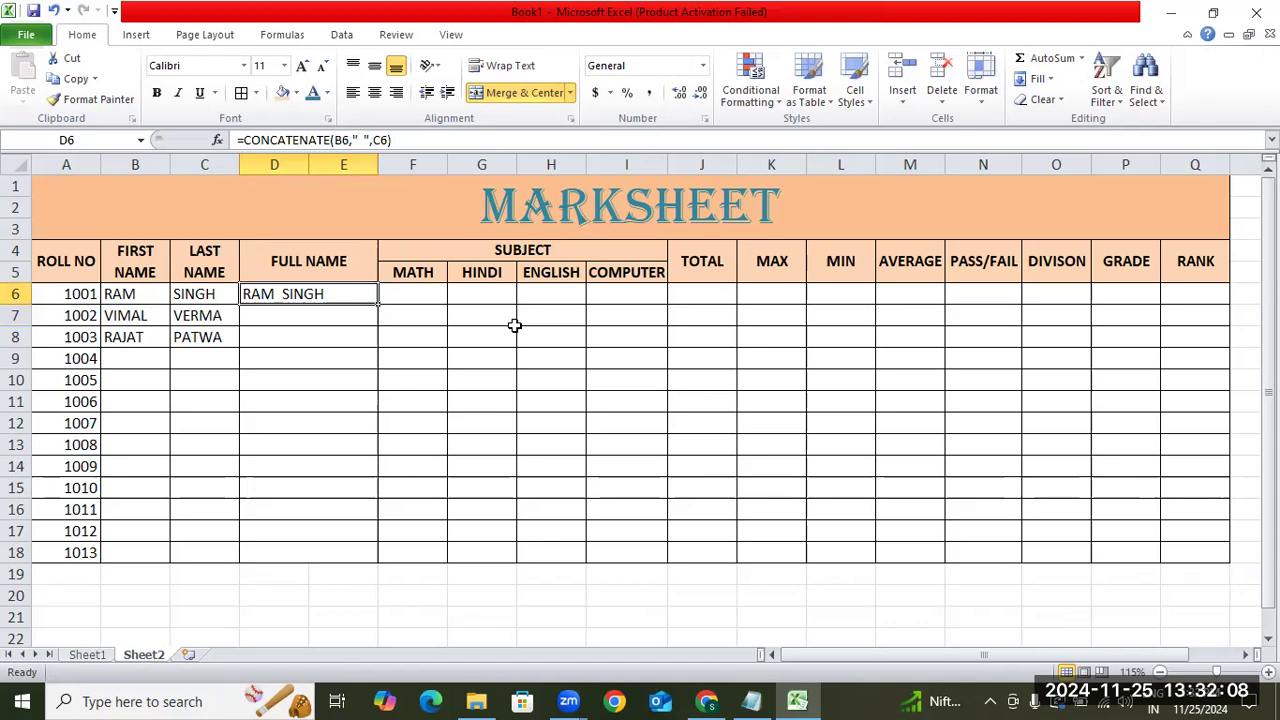
pyautogui.hotkey('shift', 'Down')
pyautogui.hotkey('shift', 'Down')
pyautogui.hotkey('shift', 'Down')
pyautogui.hotkey('shift', 'Down')
pyautogui.hotkey('shift', 'Down')
pyautogui.hotkey('shift', 'Down')
pyautogui.hotkey('shift', 'Down')
pyautogui.hotkey('shift', 'Down')
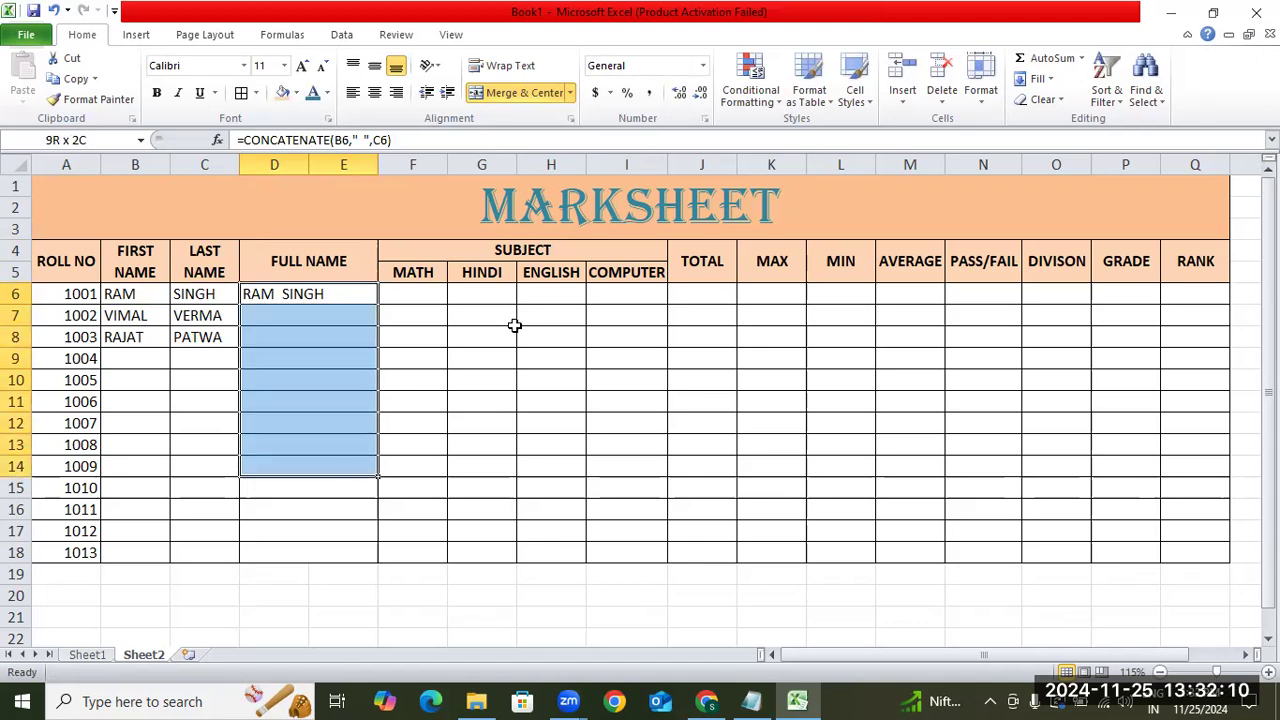
pyautogui.hotkey('shift', 'Down')
pyautogui.hotkey('shift', 'Down')
pyautogui.hotkey('shift', 'Down')
pyautogui.hotkey('shift', 'Down')
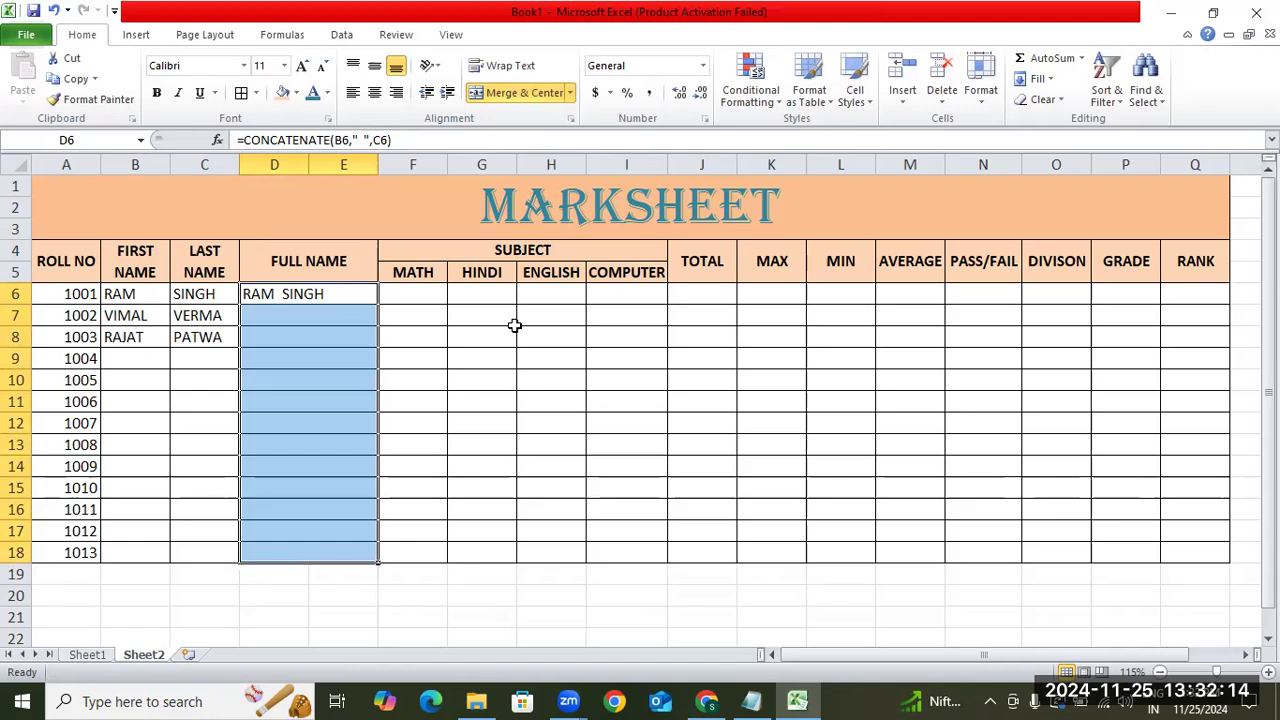
pyautogui.hotkey('ctrl', 'd')
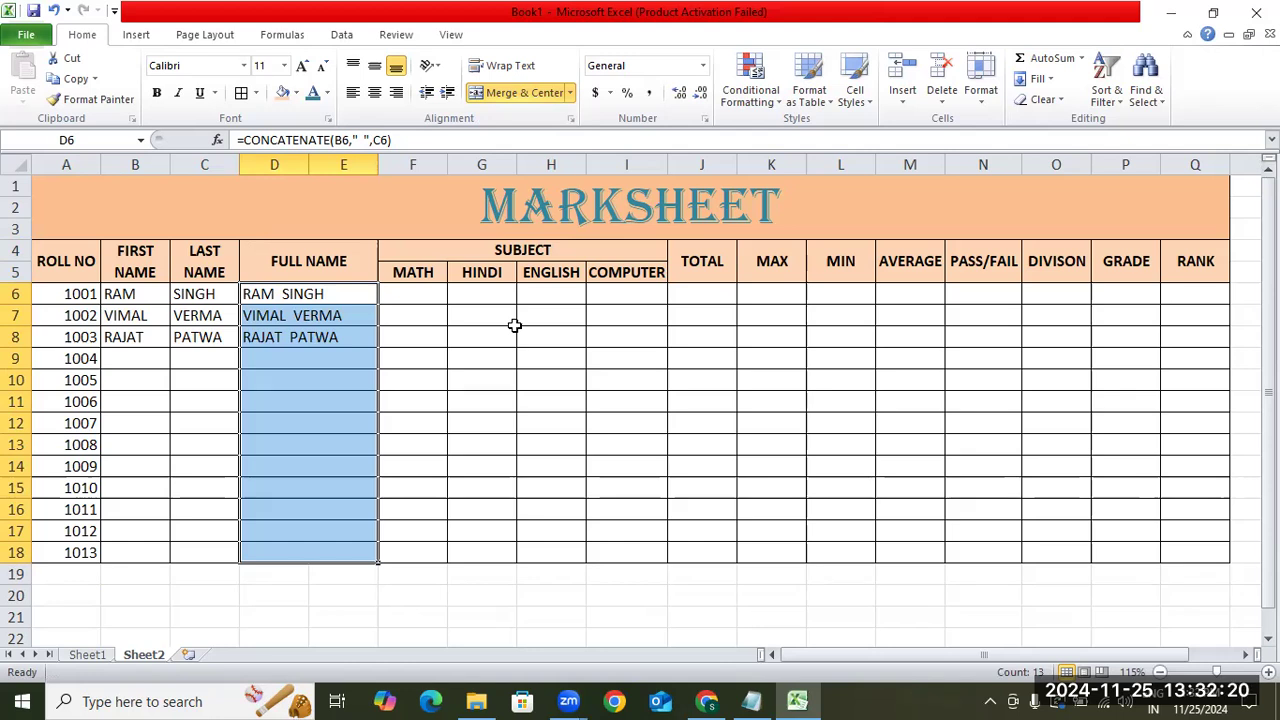
# Enter the fourth student's first name in B9 and last name in C9.
pyautogui.press('Down')
pyautogui.press('Down')
pyautogui.press('Down')
pyautogui.press('Left')
pyautogui.press('Left')
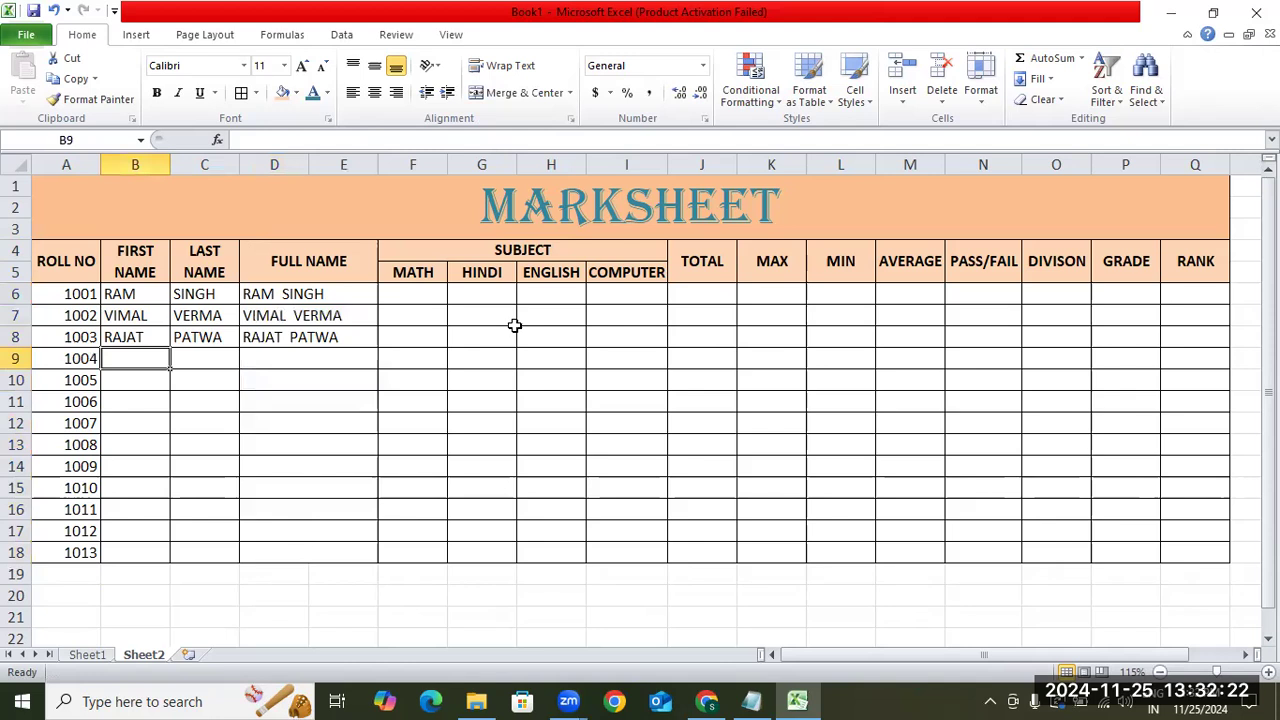
pyautogui.write('HARI')
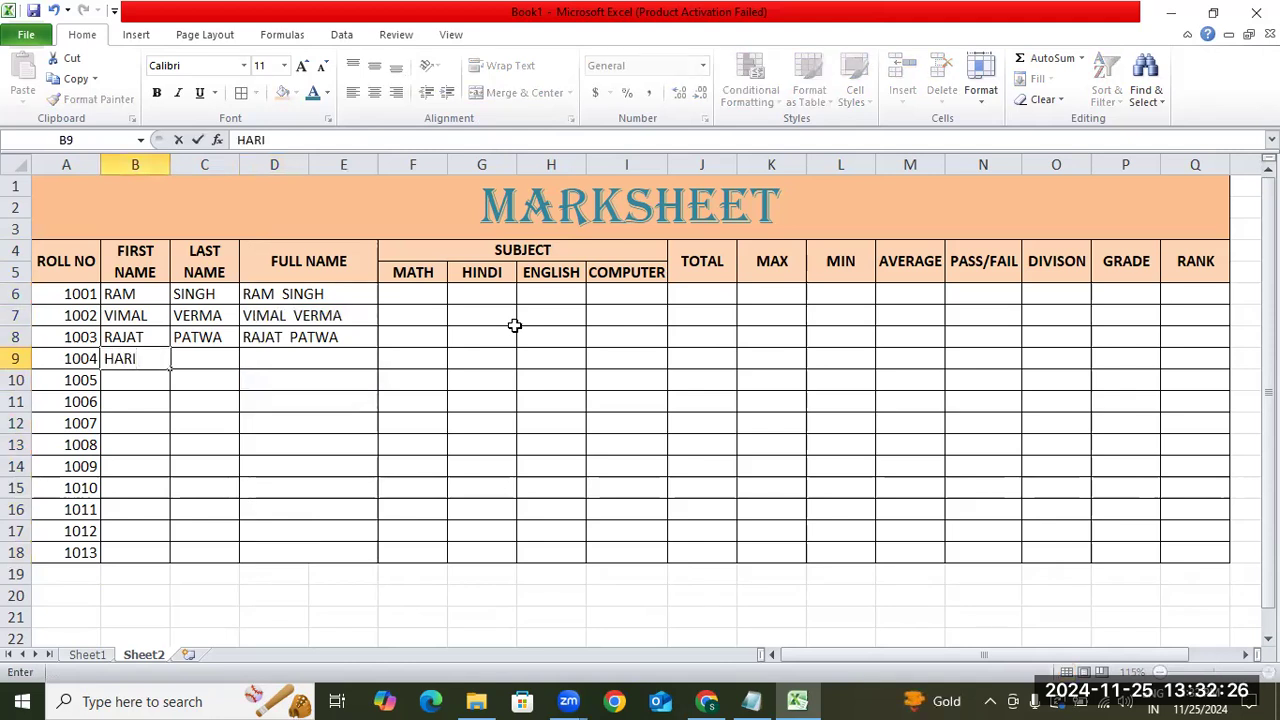
pyautogui.press('Tab')
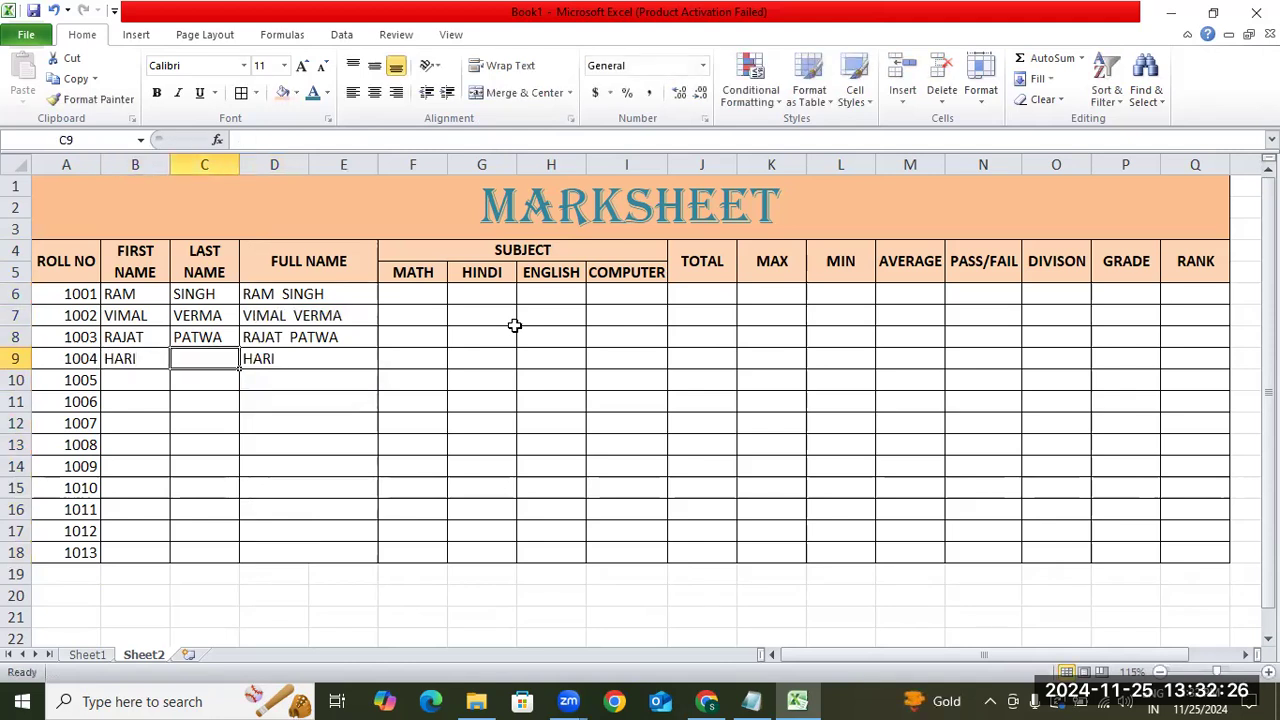
pyautogui.write('KUMAWAT')
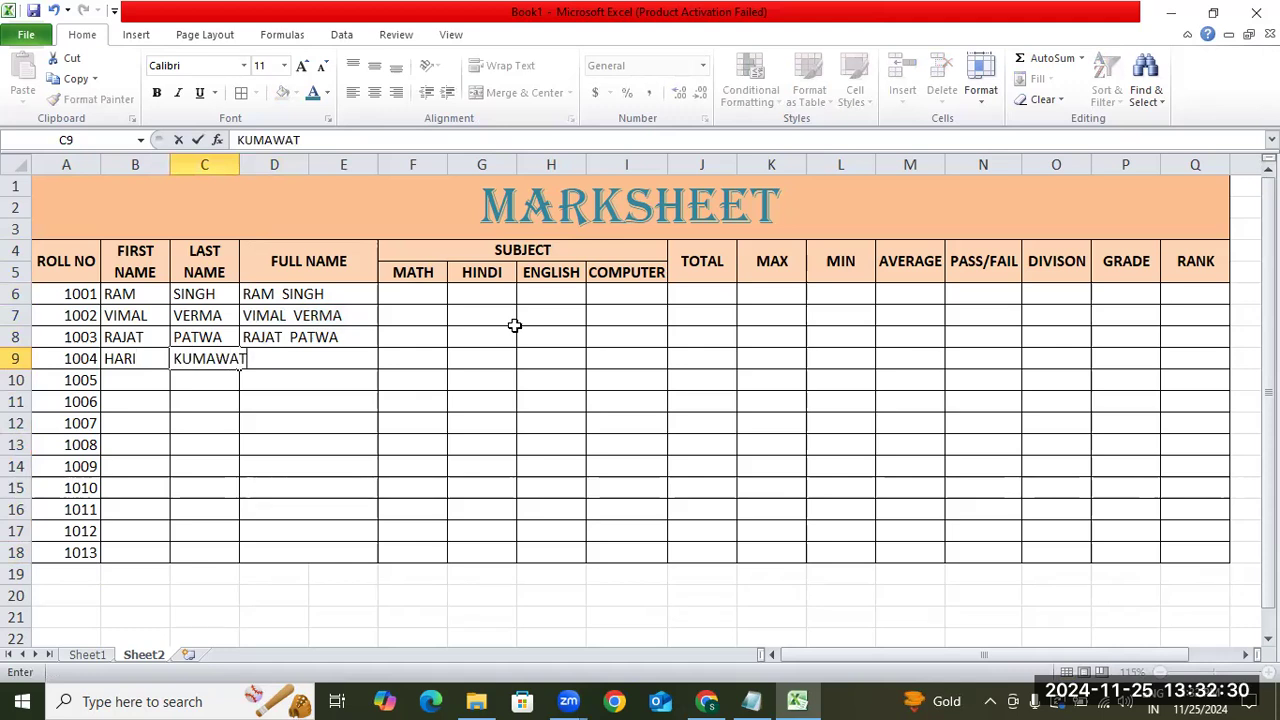
pyautogui.press('Return')
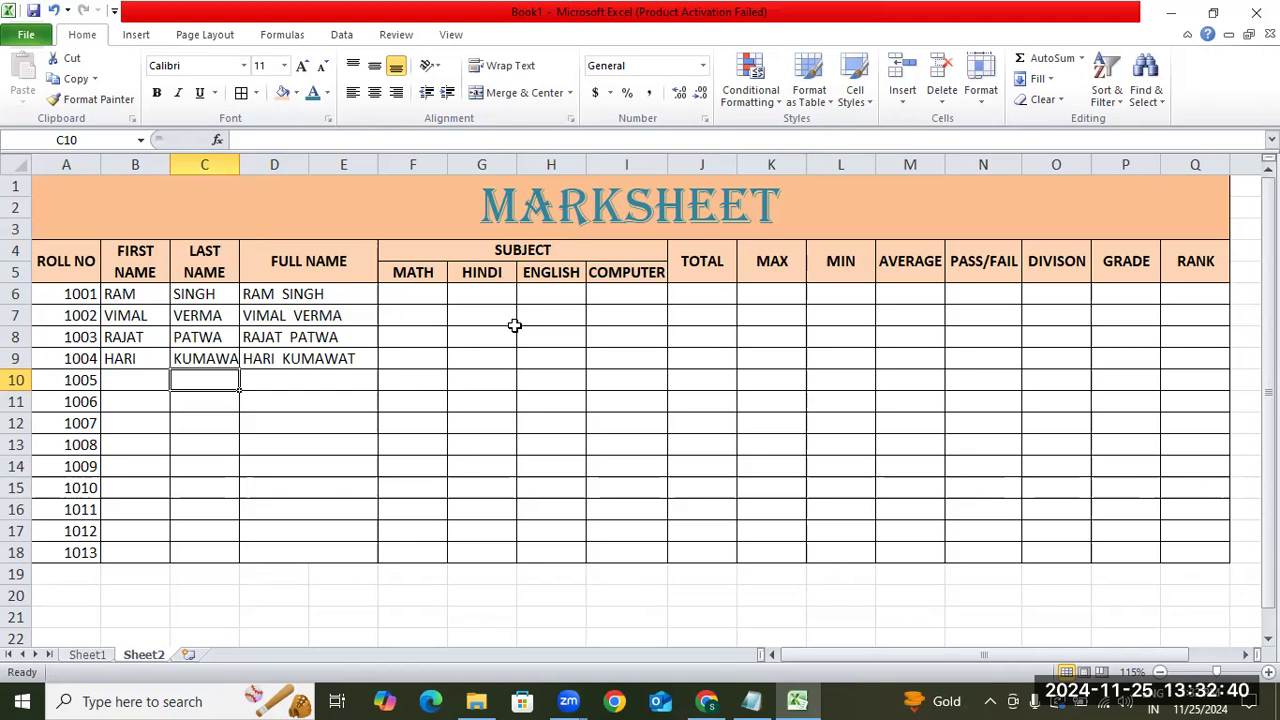
pyautogui.press('Right')
pyautogui.press('Right')
pyautogui.press('Up')
pyautogui.press('Up')
pyautogui.press('Up')
pyautogui.press('Up')
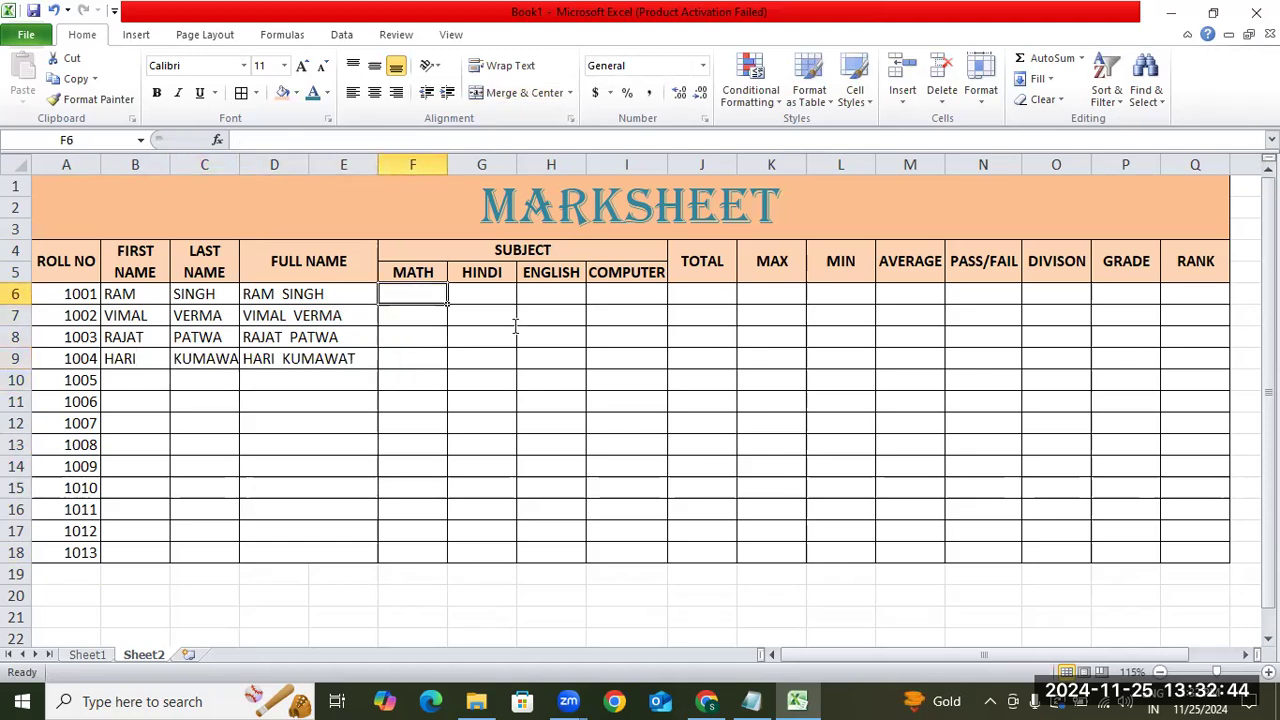
# AutoFit the width of column C to the last name in C9.
pyautogui.press('Left')
pyautogui.press('Left')
pyautogui.press('Down')
pyautogui.press('Down')
pyautogui.press('Down')
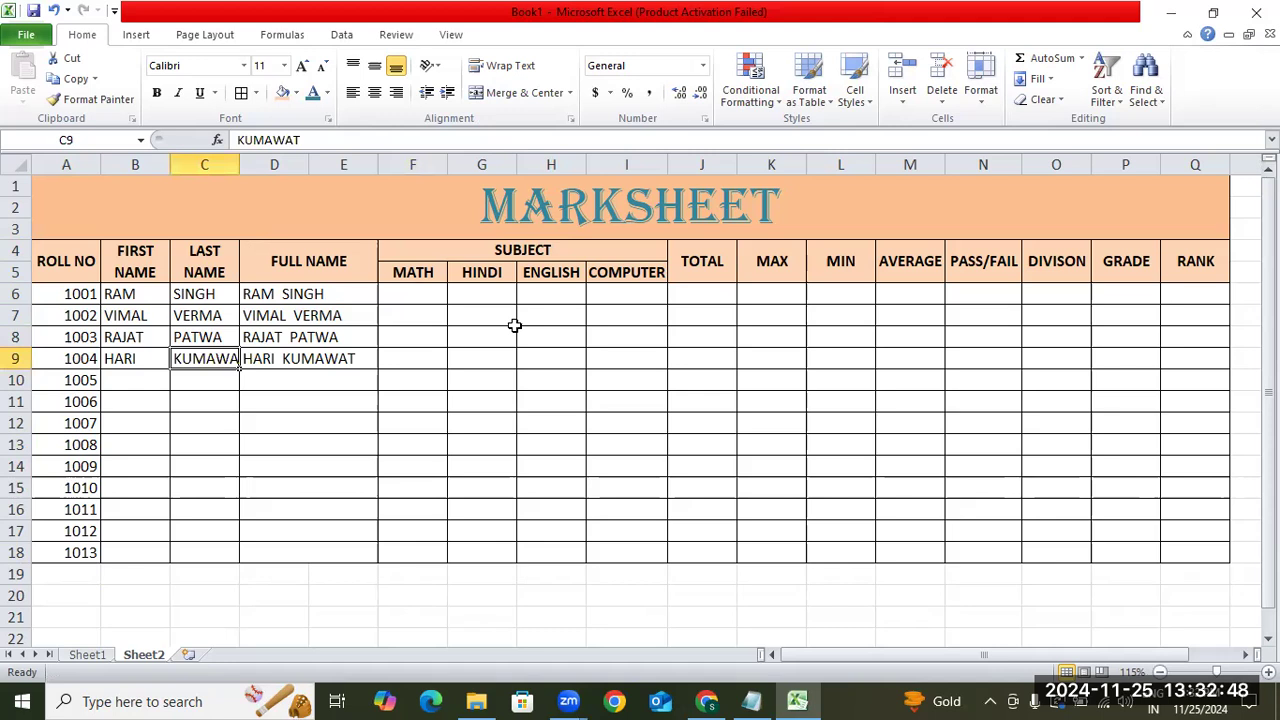
pyautogui.press('alt')
pyautogui.press('h')
pyautogui.press('o')
pyautogui.press('i')
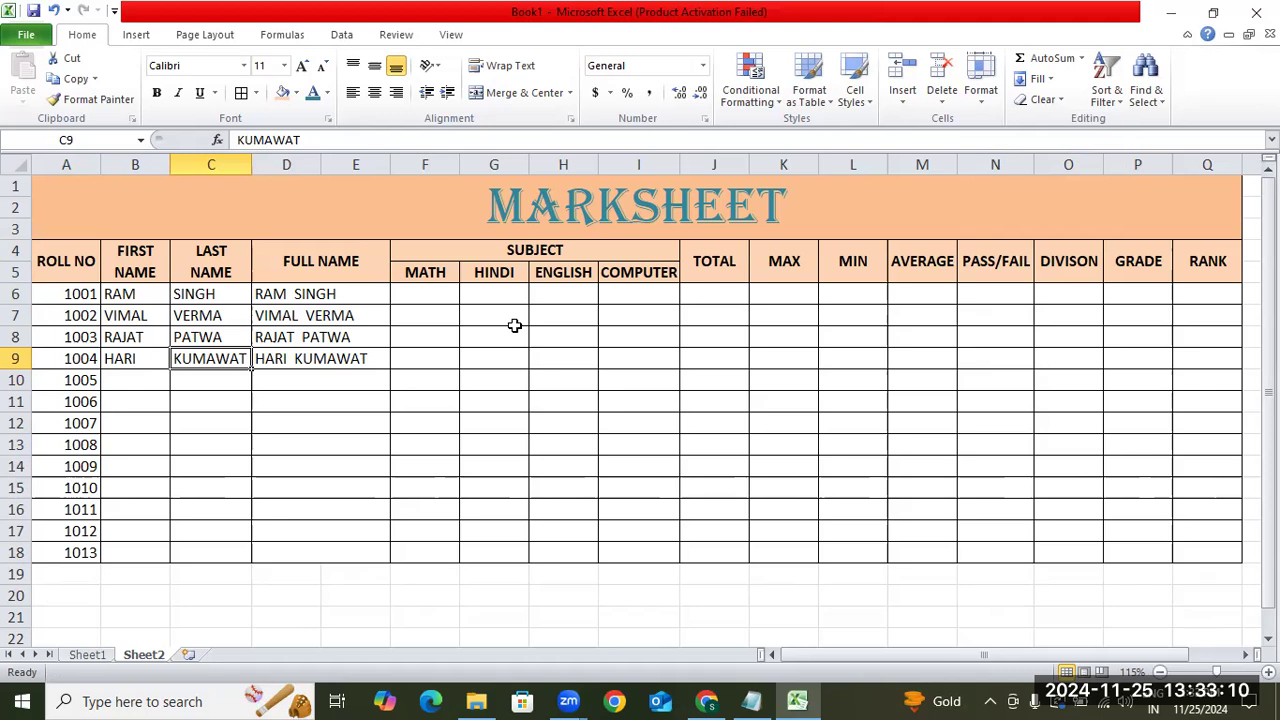
pyautogui.press('Right')
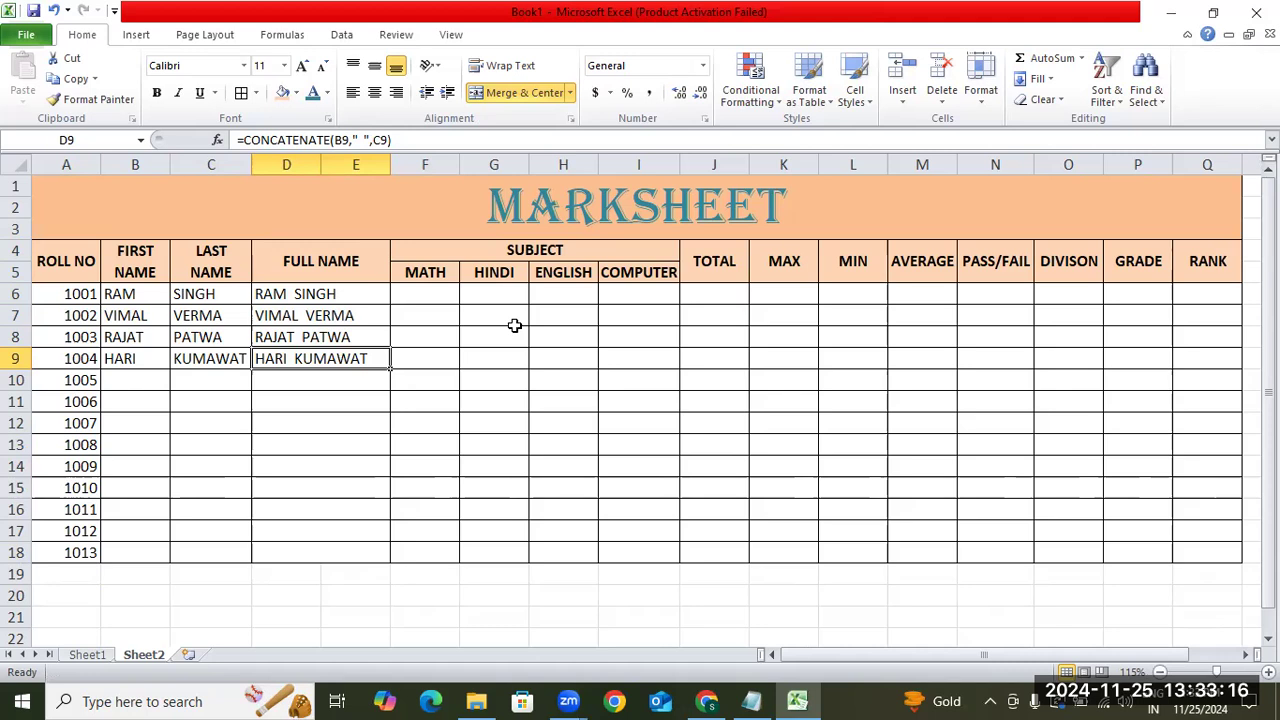
# Enter the formula =RANDBETWEEN(25,75) in F6 for the first student's math mark.
pyautogui.press('Left')
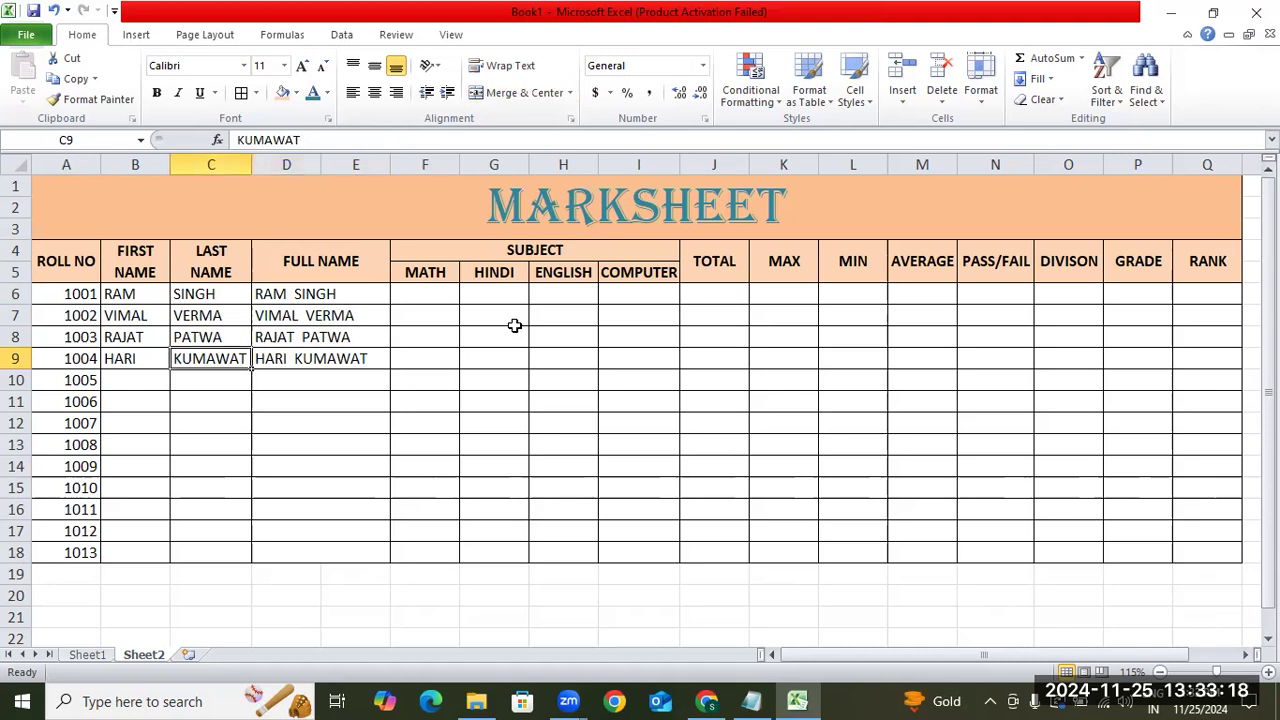
pyautogui.press('Right')
pyautogui.press('Right')
pyautogui.press('Up')
pyautogui.press('Up')
pyautogui.press('Up')
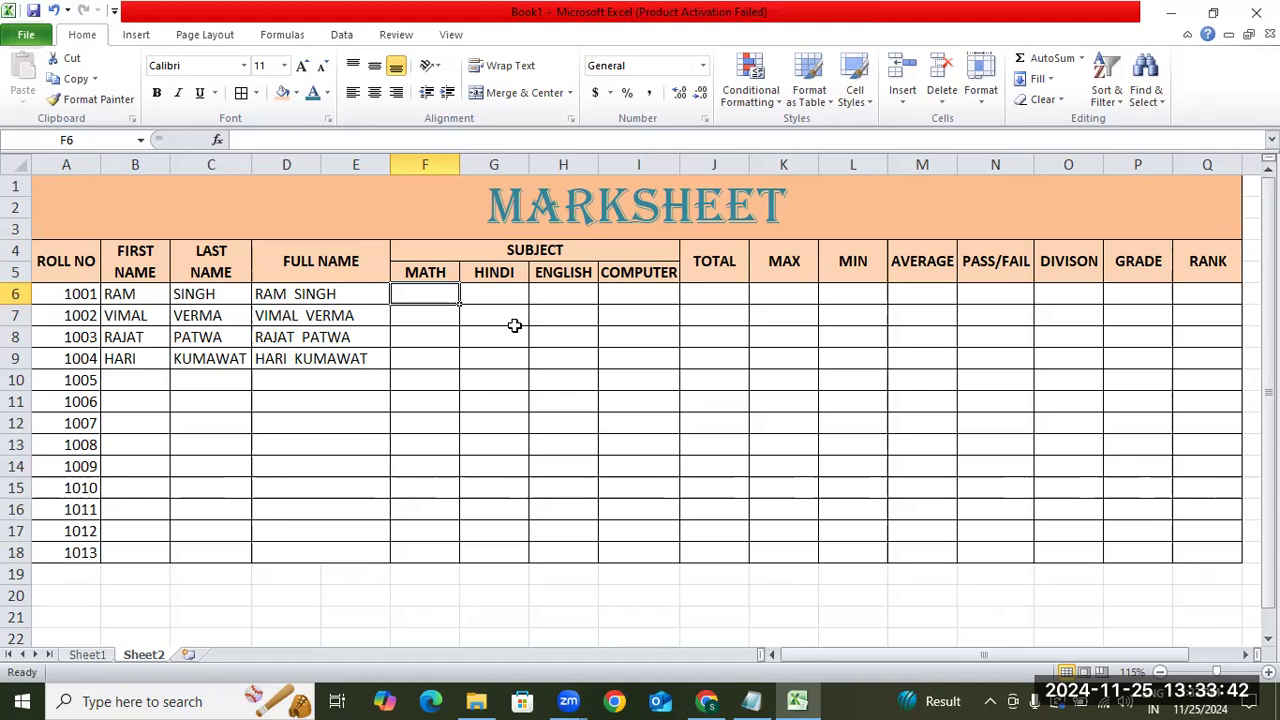
pyautogui.write('=')
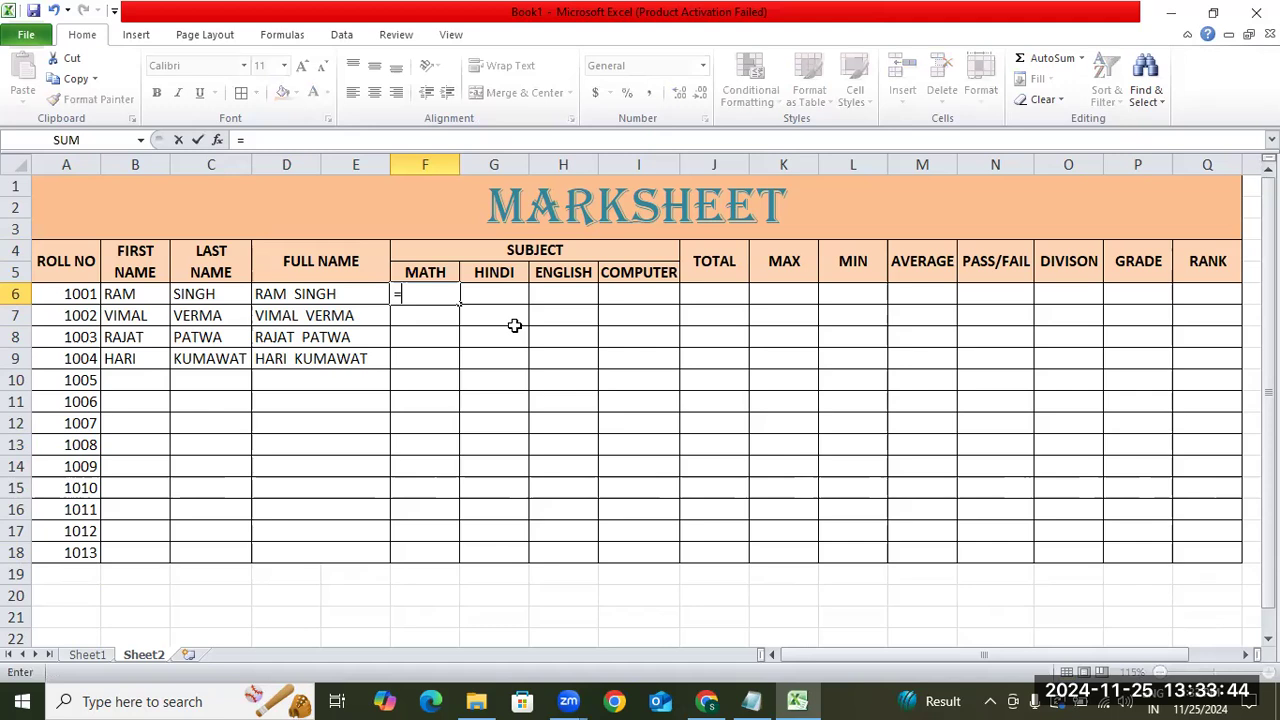
pyautogui.write('RAND')
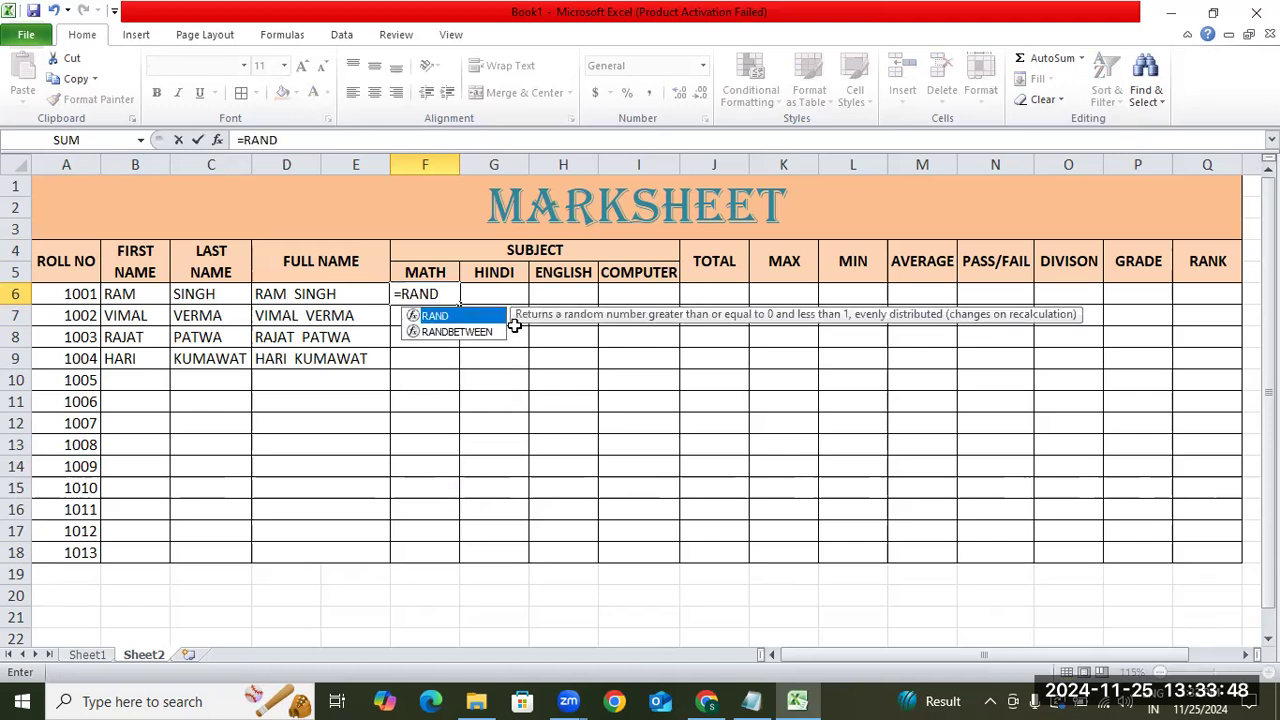
pyautogui.press('Down')
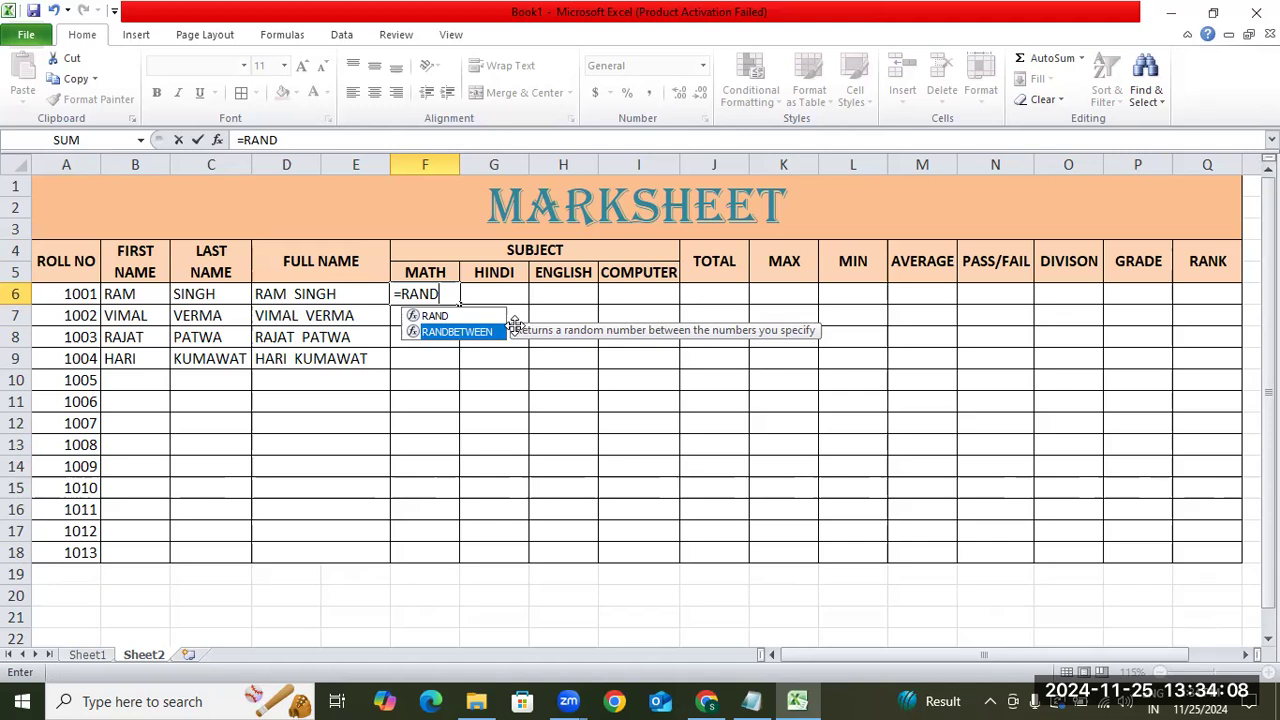
pyautogui.press('Tab')
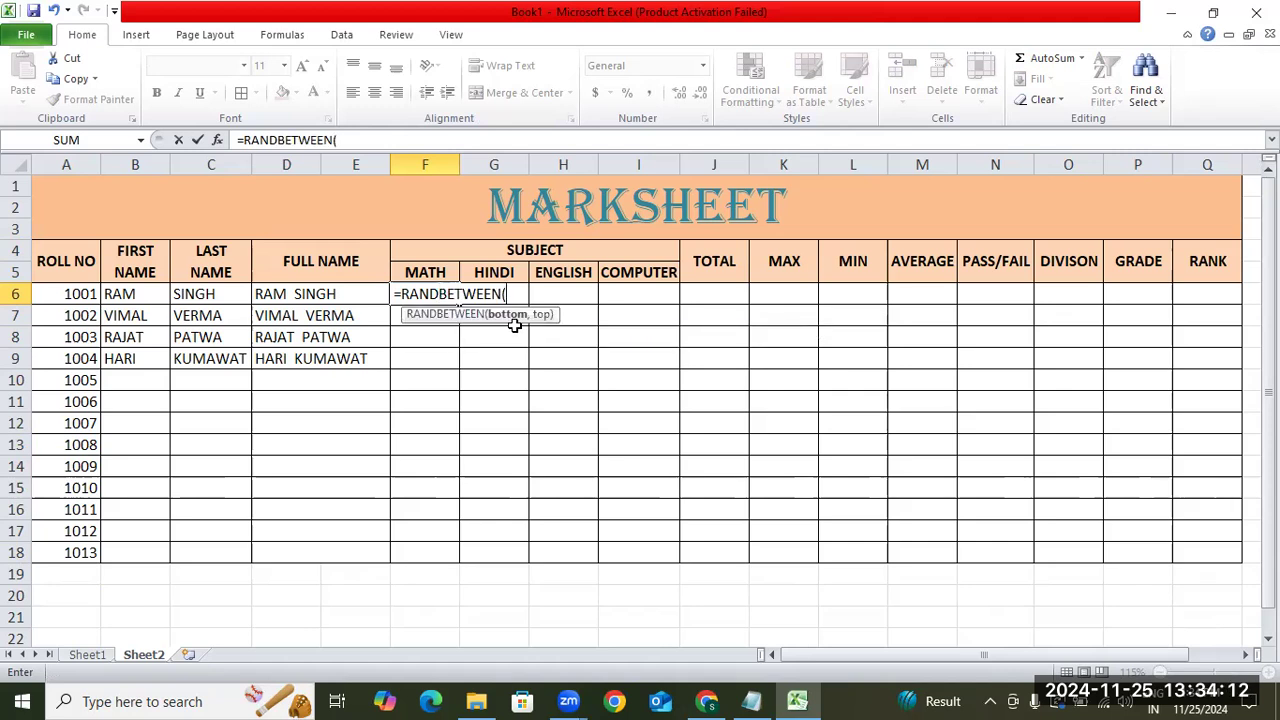
pyautogui.write('25,')
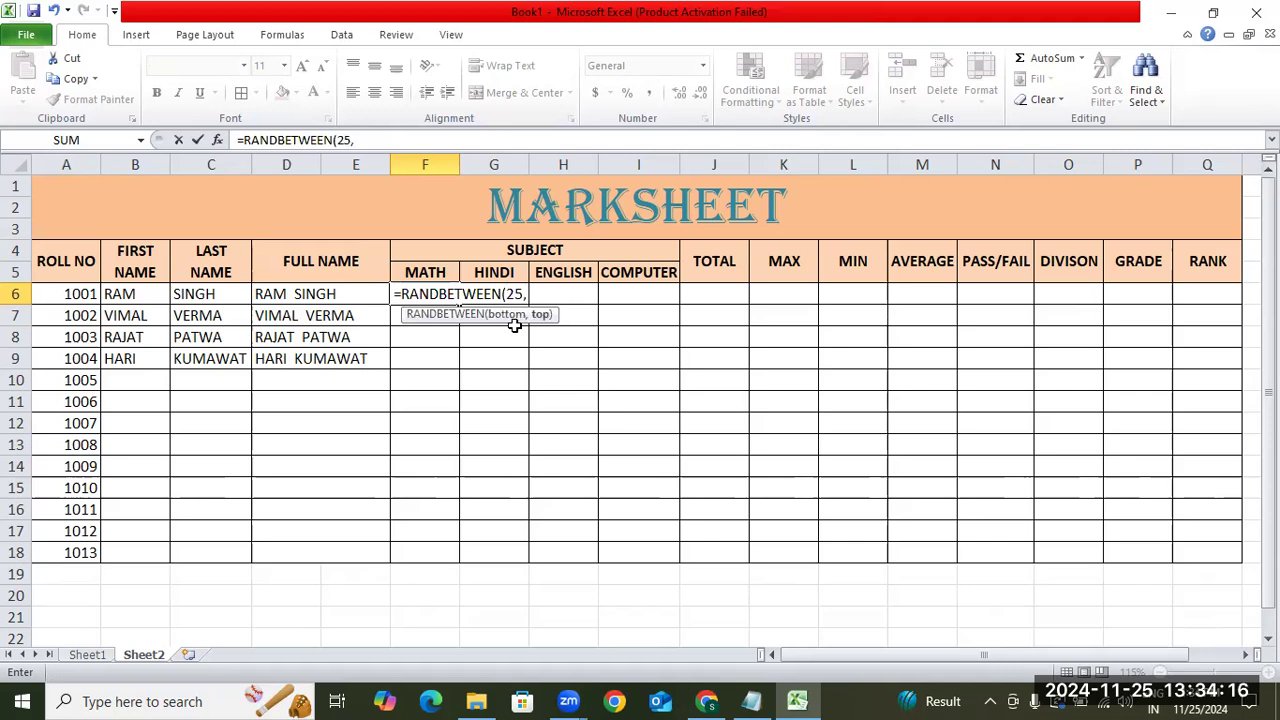
pyautogui.write('75')
pyautogui.press('Return')
pyautogui.press('Up')
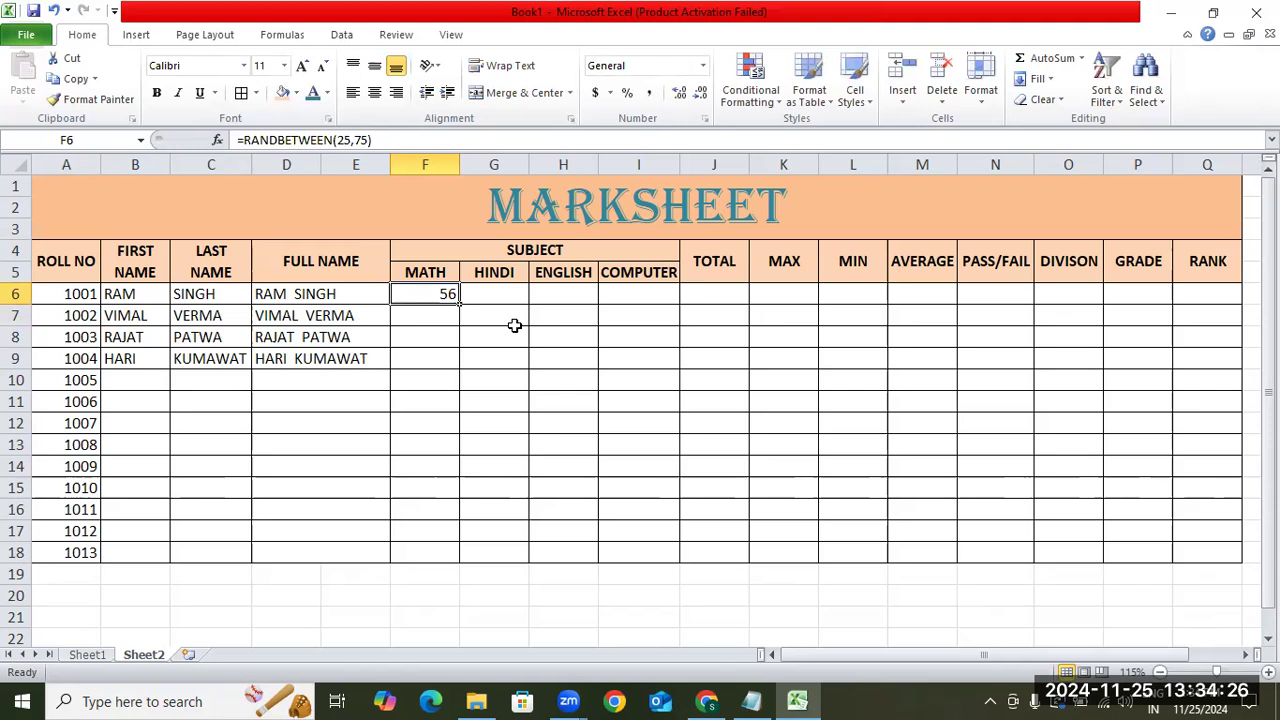
# Open the RANDBETWEEN formula in F6 and re-enter it as is to recalculate the random mark.
pyautogui.press('F2')
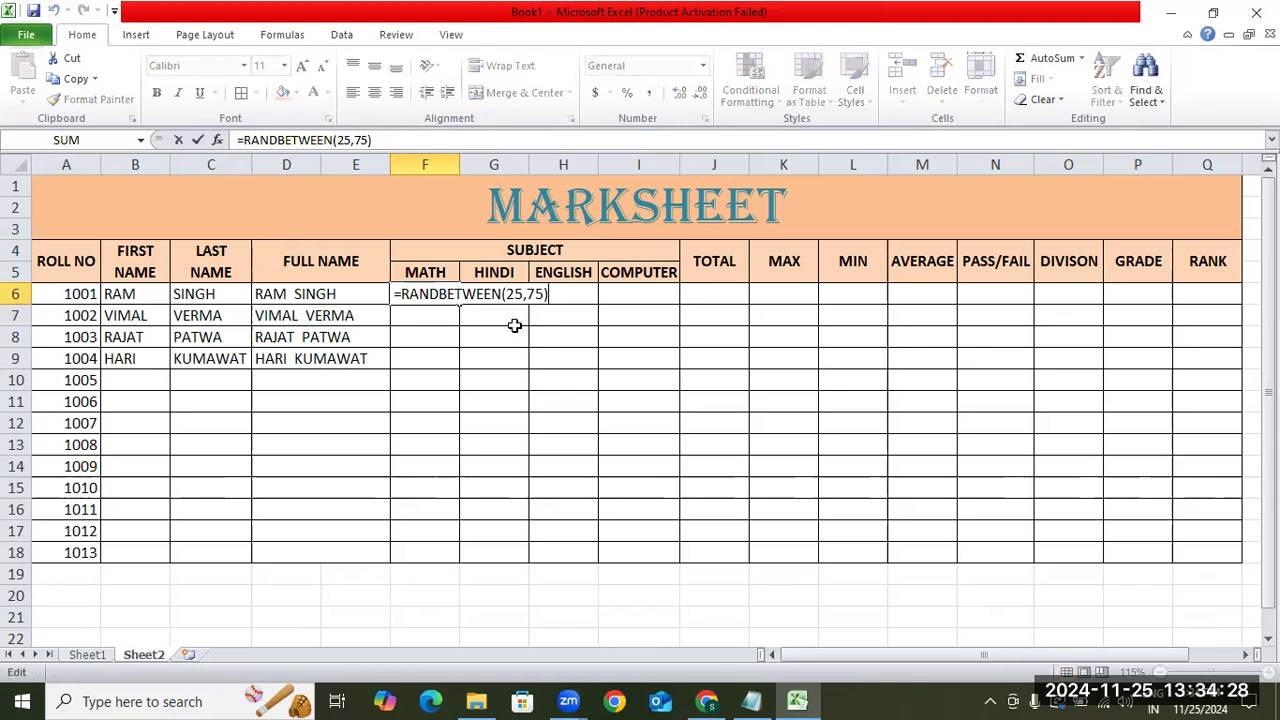
pyautogui.press('Return')
pyautogui.press('Up')
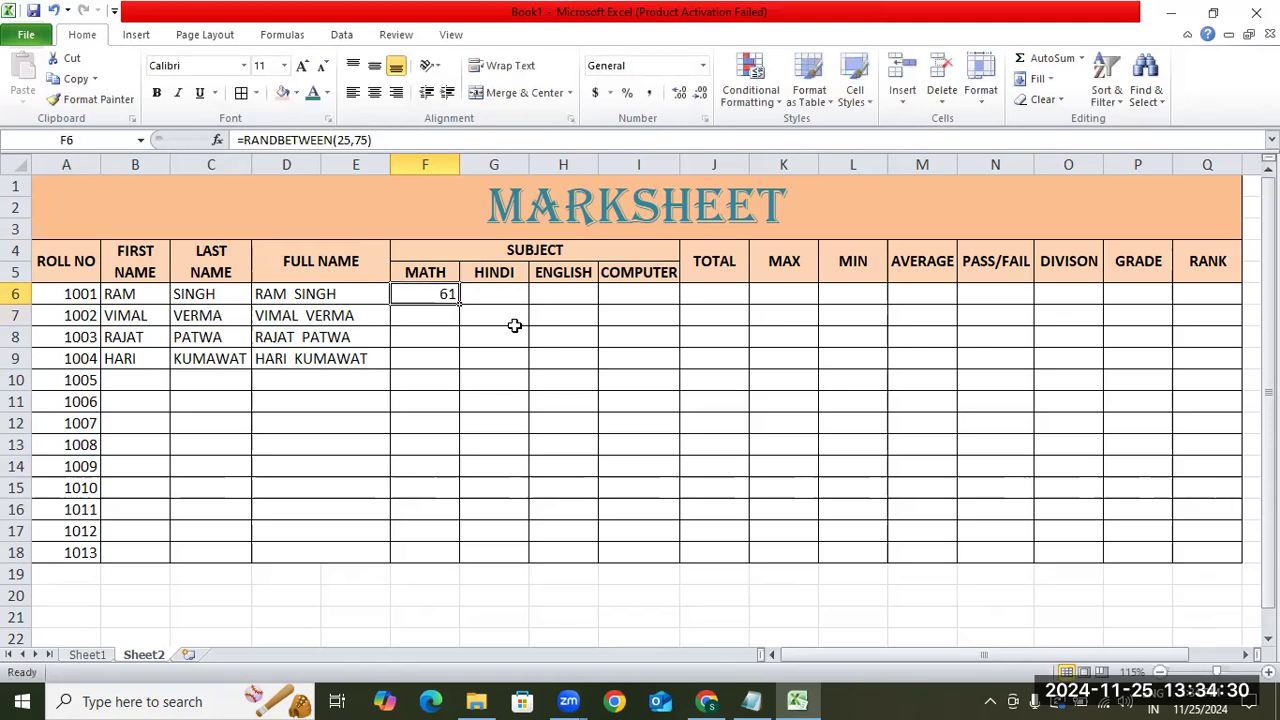
# Fill the RANDBETWEEN formula from F6 across the four subject columns and down to row 18, covering F6:I18.
pyautogui.hotkey('shift', 'Right')
pyautogui.hotkey('shift', 'Right')
pyautogui.hotkey('shift', 'Right')
pyautogui.hotkey('shift', 'Down')
pyautogui.hotkey('shift', 'Down')
pyautogui.hotkey('shift', 'Down')
pyautogui.hotkey('shift', 'Down')
pyautogui.hotkey('shift', 'Down')
pyautogui.hotkey('shift', 'Down')
pyautogui.hotkey('shift', 'Down')
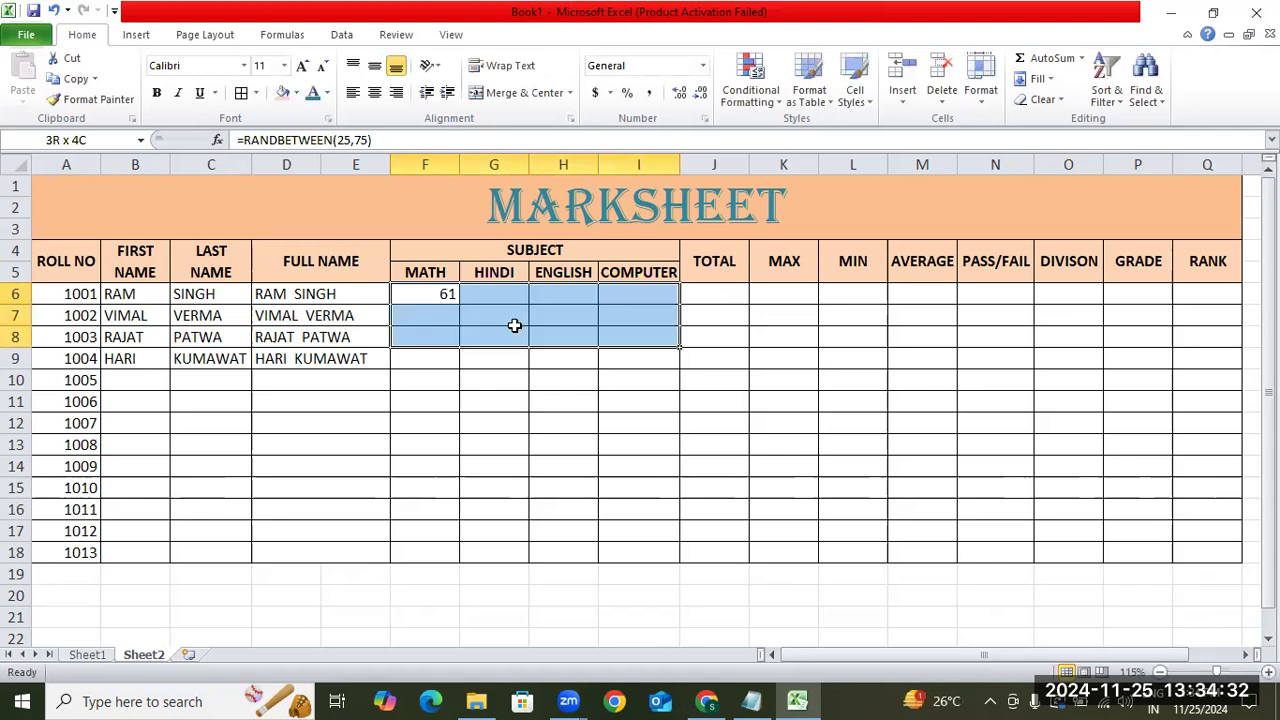
pyautogui.hotkey('shift', 'Down')
pyautogui.hotkey('shift', 'Down')
pyautogui.hotkey('shift', 'Down')
pyautogui.hotkey('shift', 'Down')
pyautogui.hotkey('shift', 'Down')
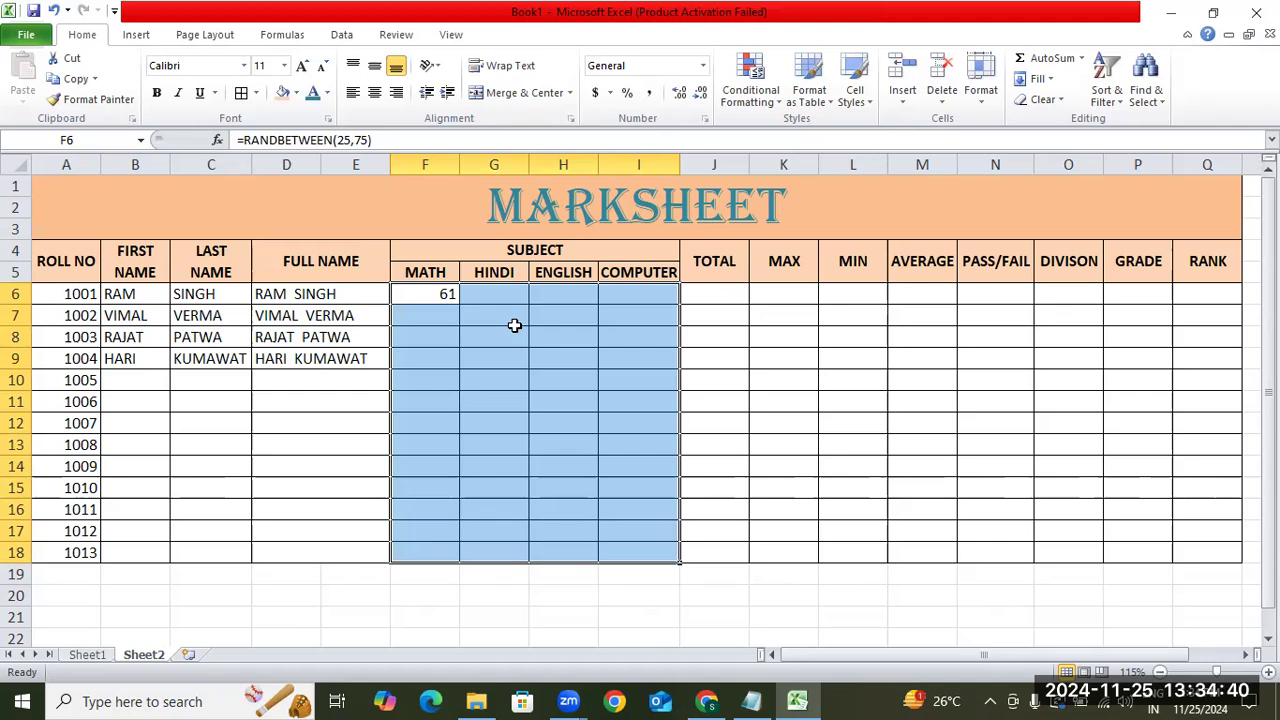
pyautogui.hotkey('ctrl', 'r')
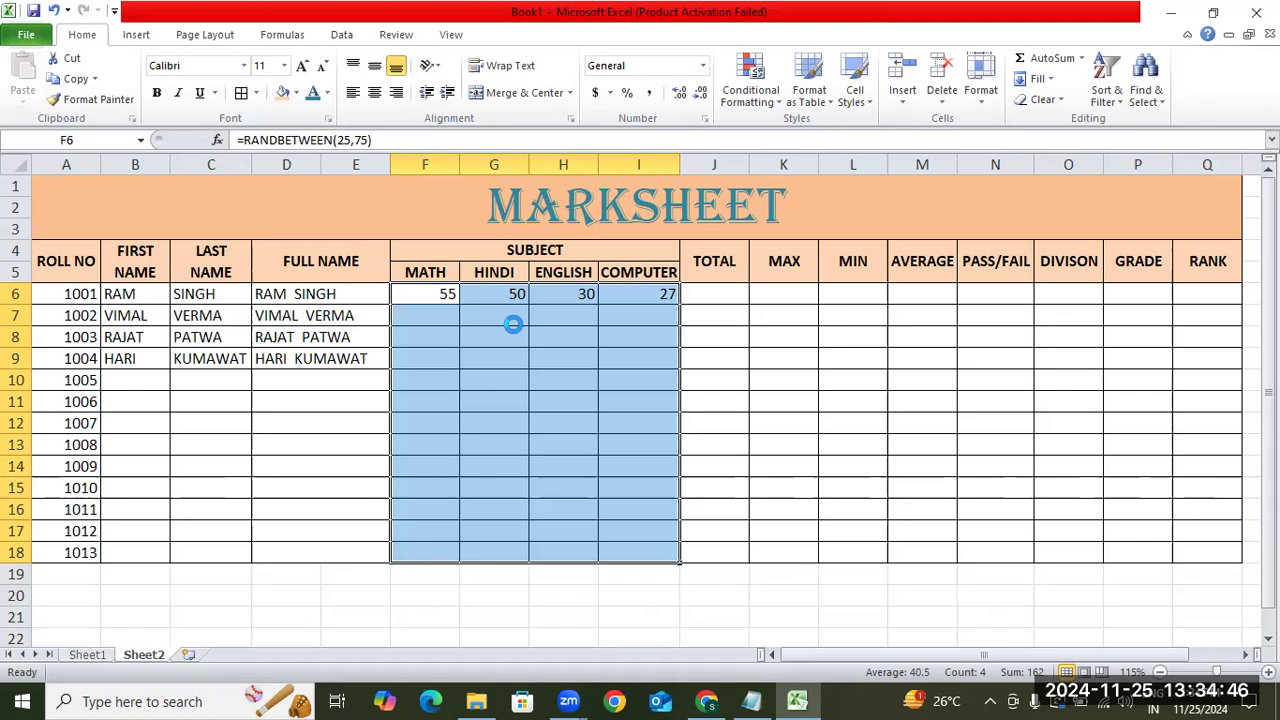
pyautogui.hotkey('ctrl', 'd')
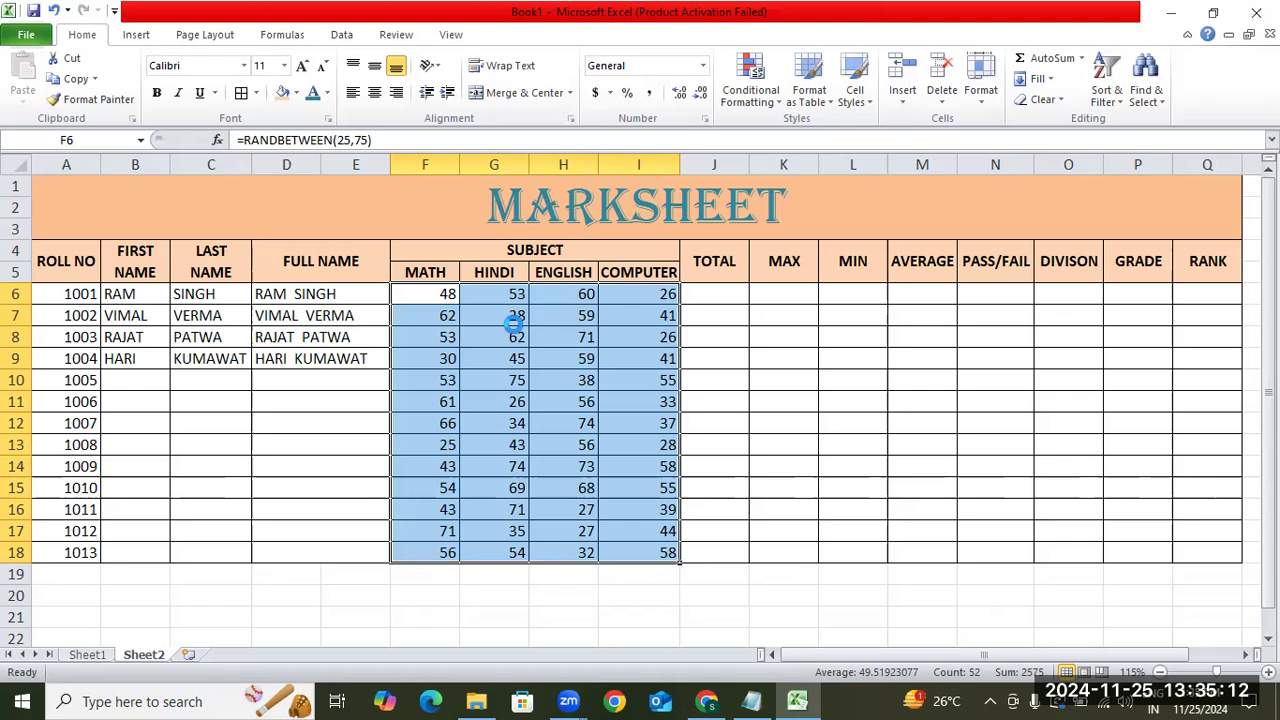
# Enter 45 in J6 to test whether the random marks recalculate, and clear the cell.
pyautogui.press('Right')
pyautogui.press('Right')
pyautogui.press('Right')
pyautogui.press('Right')
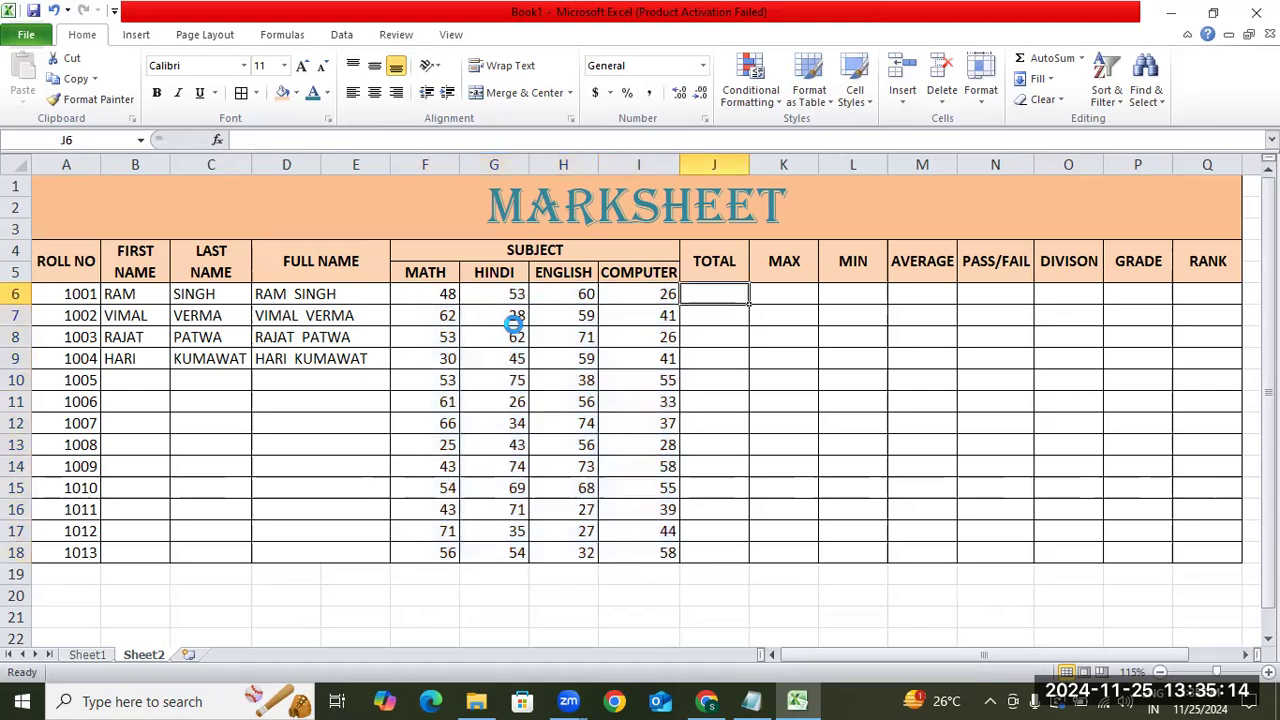
pyautogui.write('45')
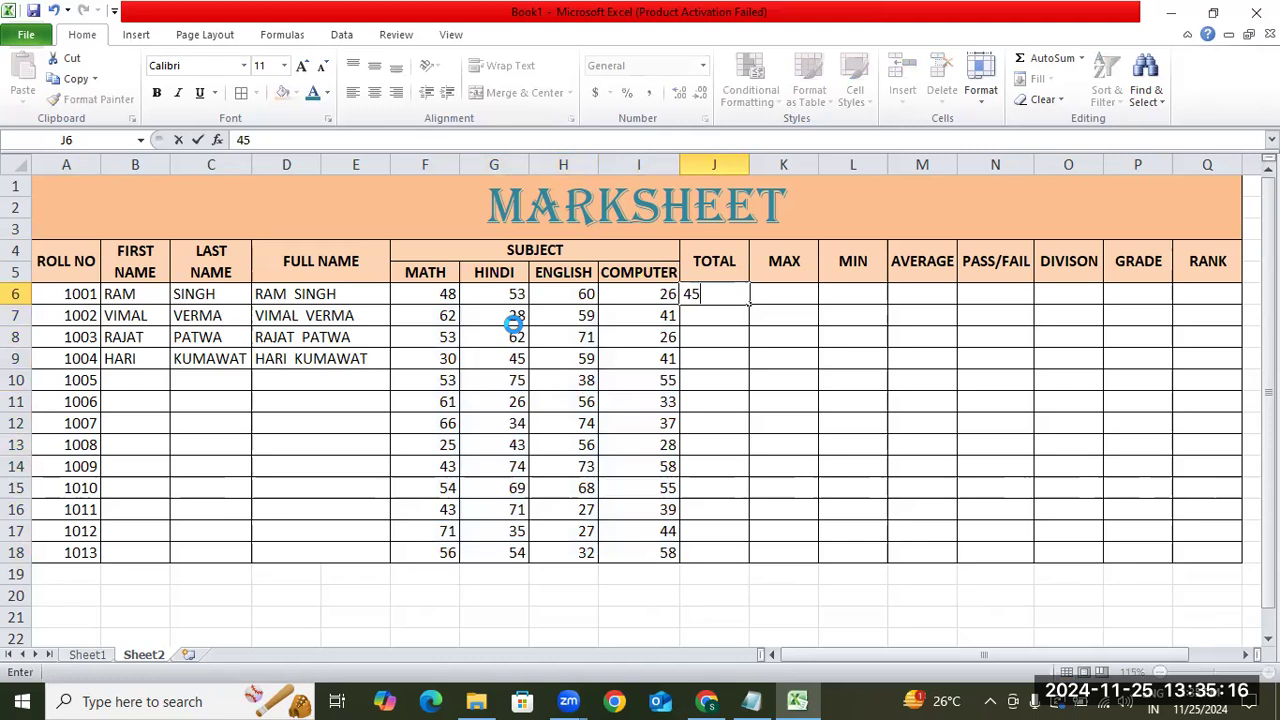
pyautogui.press('Return')
pyautogui.press('Up')
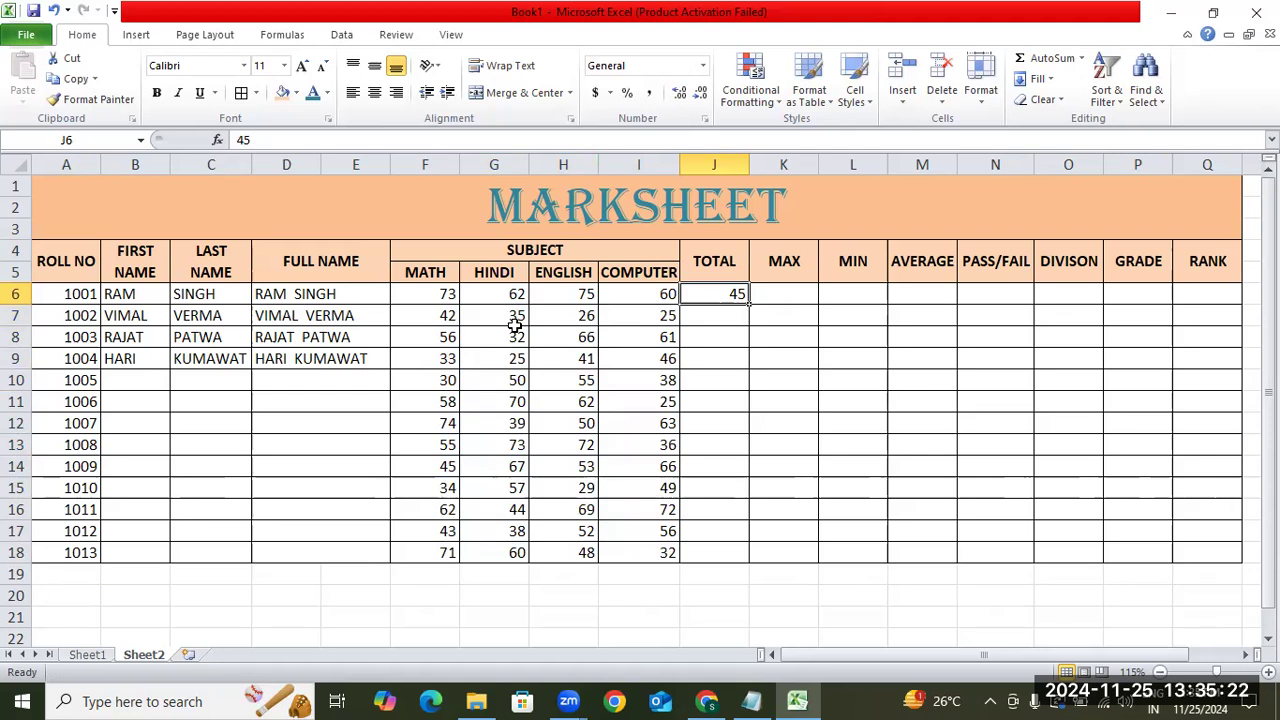
pyautogui.press('Delete')
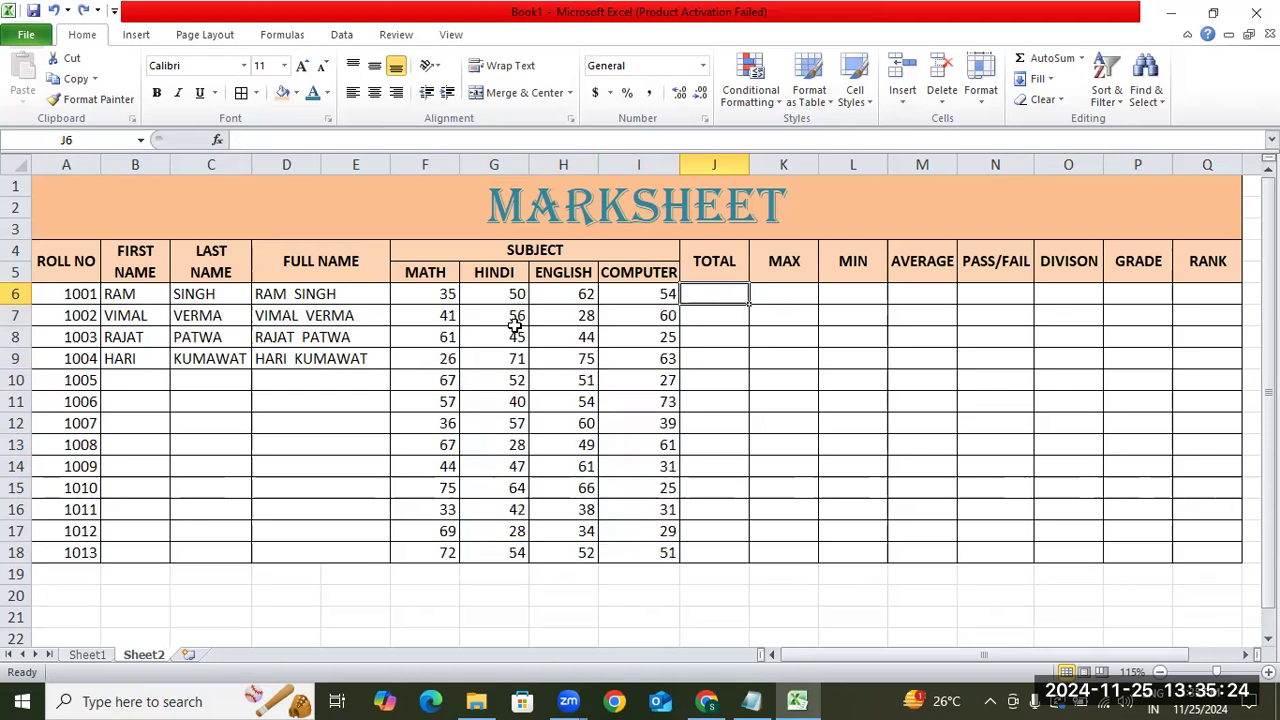
# Convert the random mark formulas in F6:I18 to fixed numbers by copying the range and pasting it over itself as values.
pyautogui.press('Left')
pyautogui.press('Left')
pyautogui.press('Left')
pyautogui.press('Left')
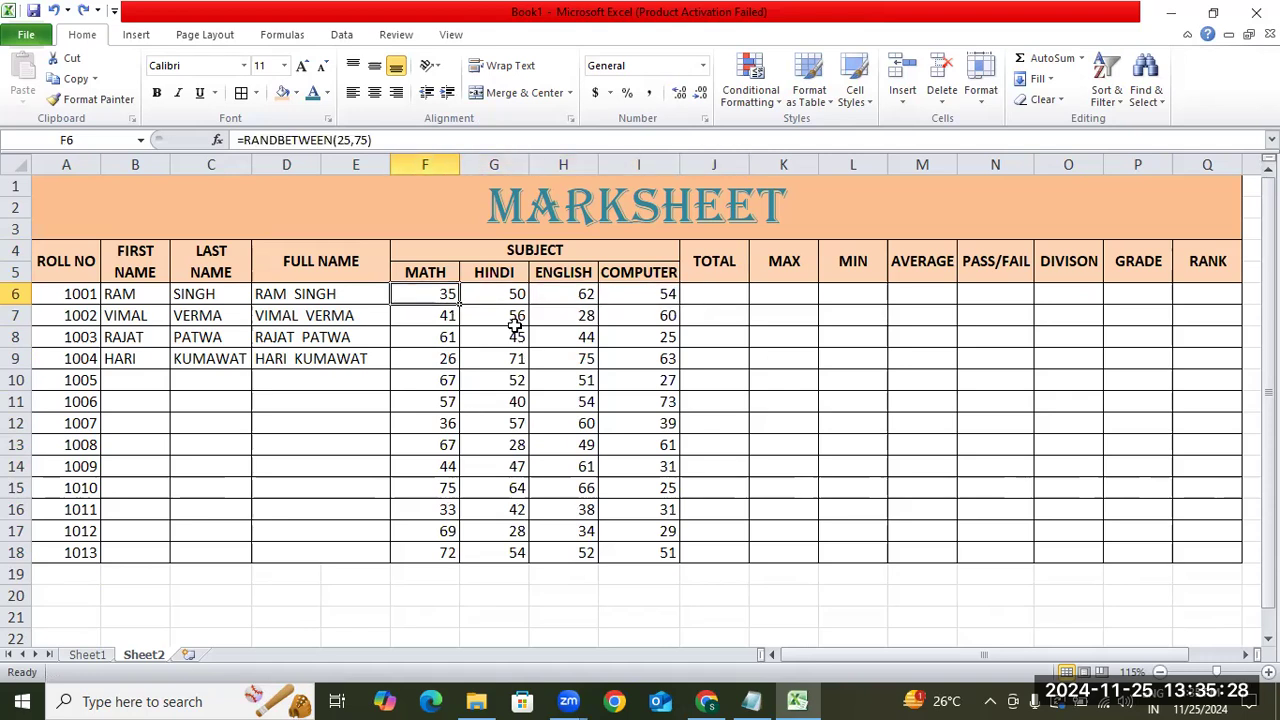
pyautogui.hotkey('shift', 'Right')
pyautogui.hotkey('shift', 'Right')
pyautogui.hotkey('shift', 'Right')
pyautogui.hotkey('shift', 'Down')
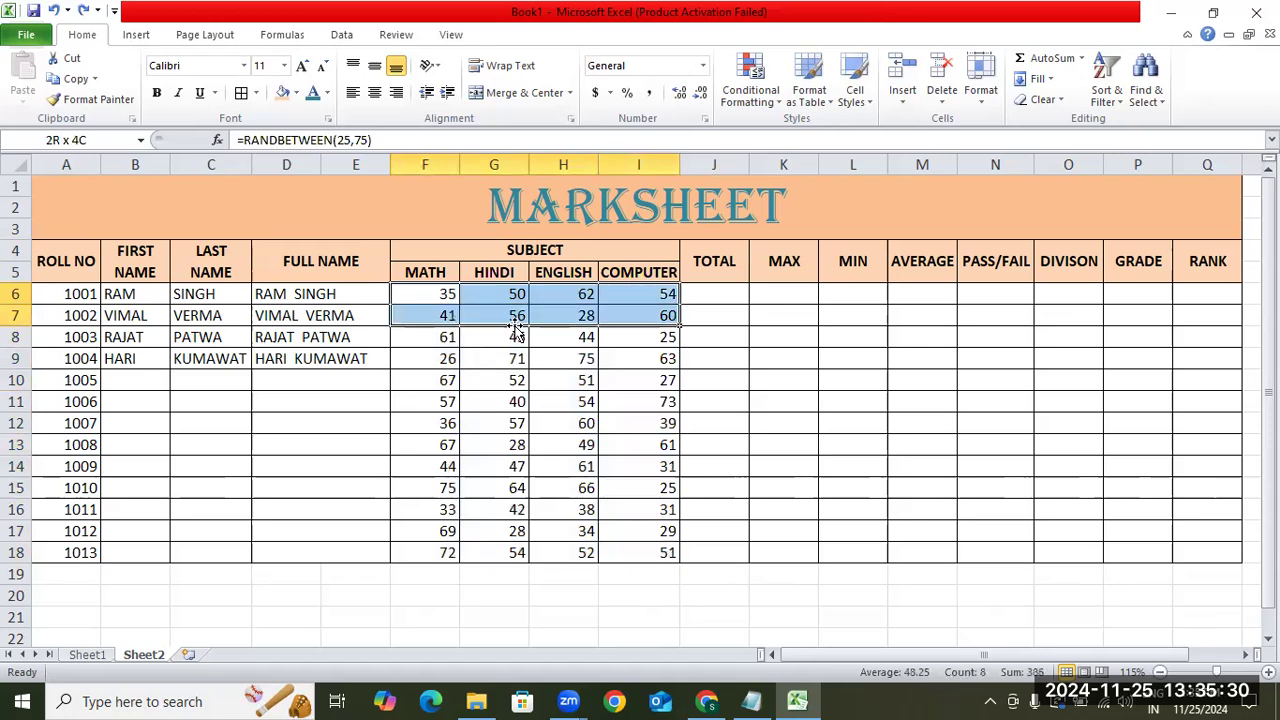
pyautogui.hotkey('shift', 'Down')
pyautogui.hotkey('shift', 'Down')
pyautogui.hotkey('shift', 'Down')
pyautogui.hotkey('shift', 'Down')
pyautogui.hotkey('shift', 'Down')
pyautogui.hotkey('shift', 'Down')
pyautogui.hotkey('shift', 'Down')
pyautogui.hotkey('shift', 'Down')
pyautogui.hotkey('shift', 'Down')
pyautogui.hotkey('shift', 'Down')
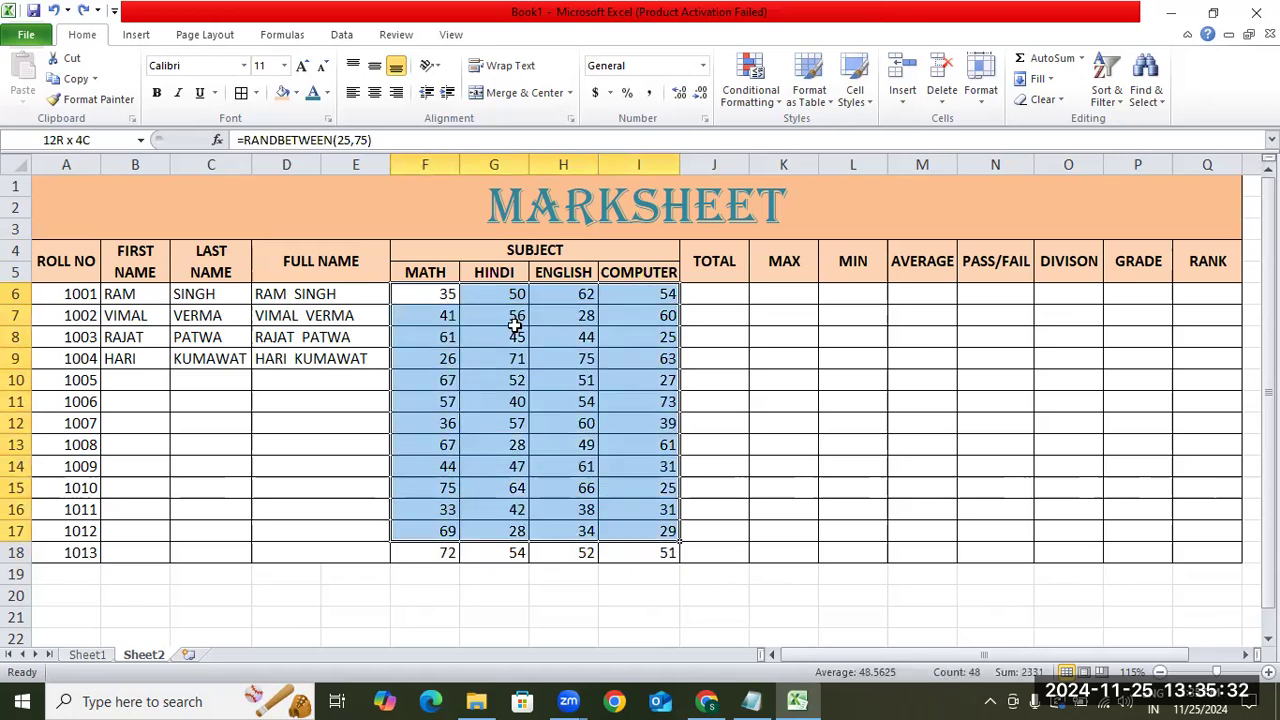
pyautogui.hotkey('shift', 'Down')
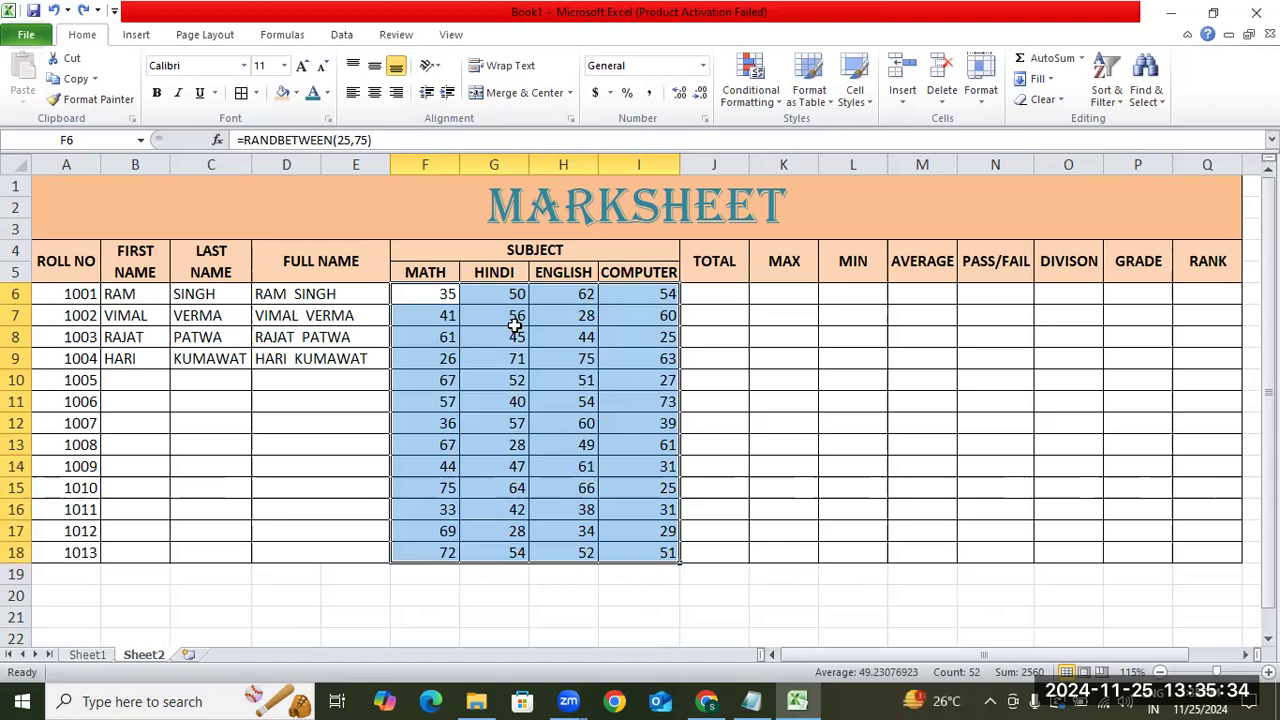
pyautogui.hotkey('ctrl', 'c')
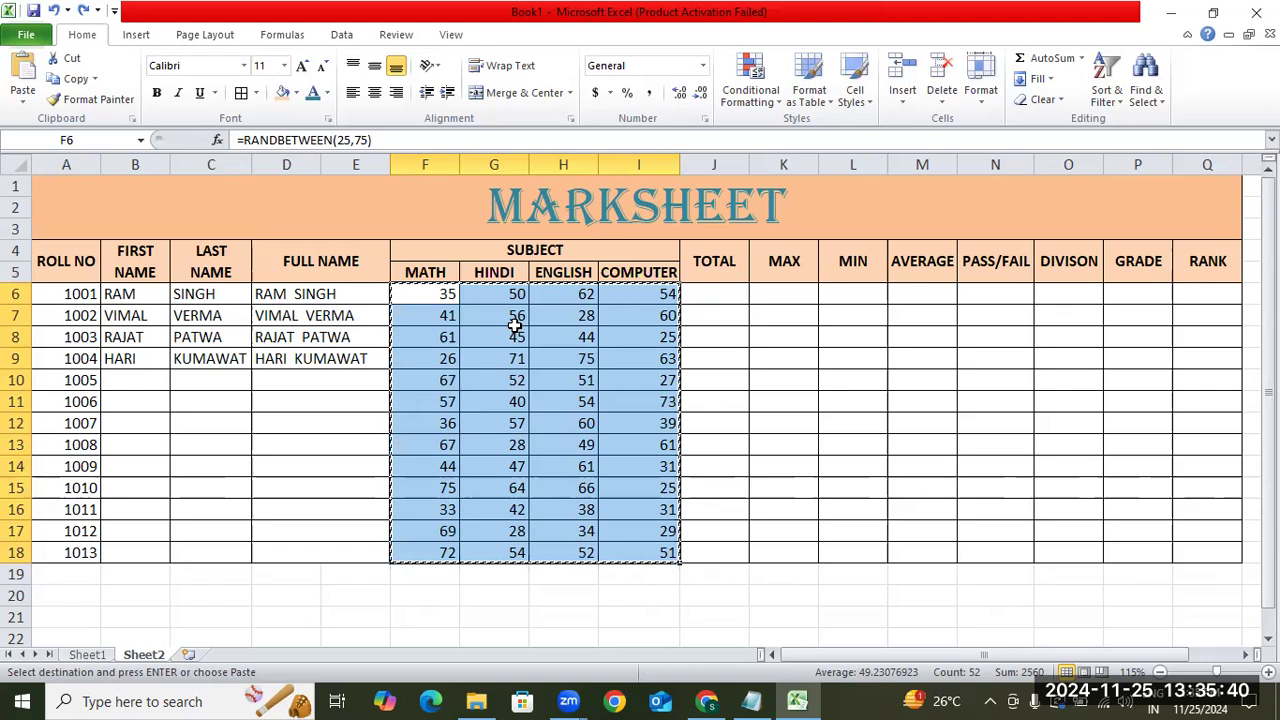
pyautogui.press('alt')
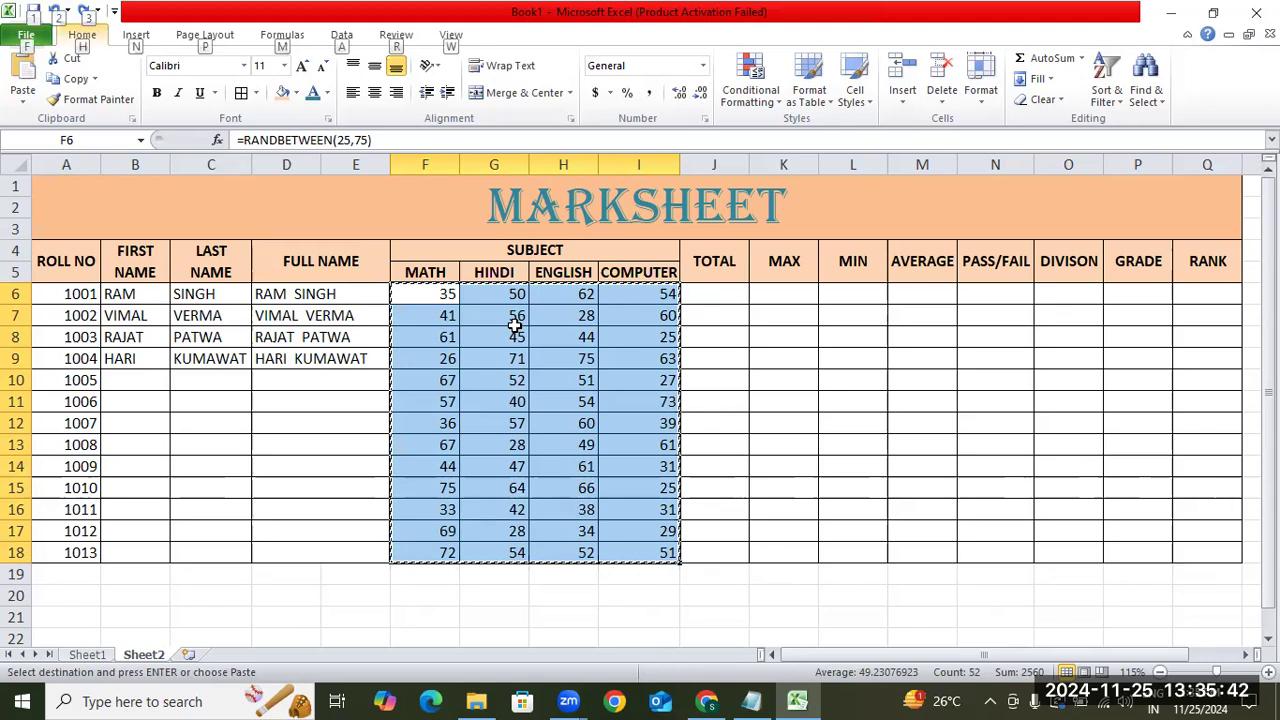
pyautogui.press('h')
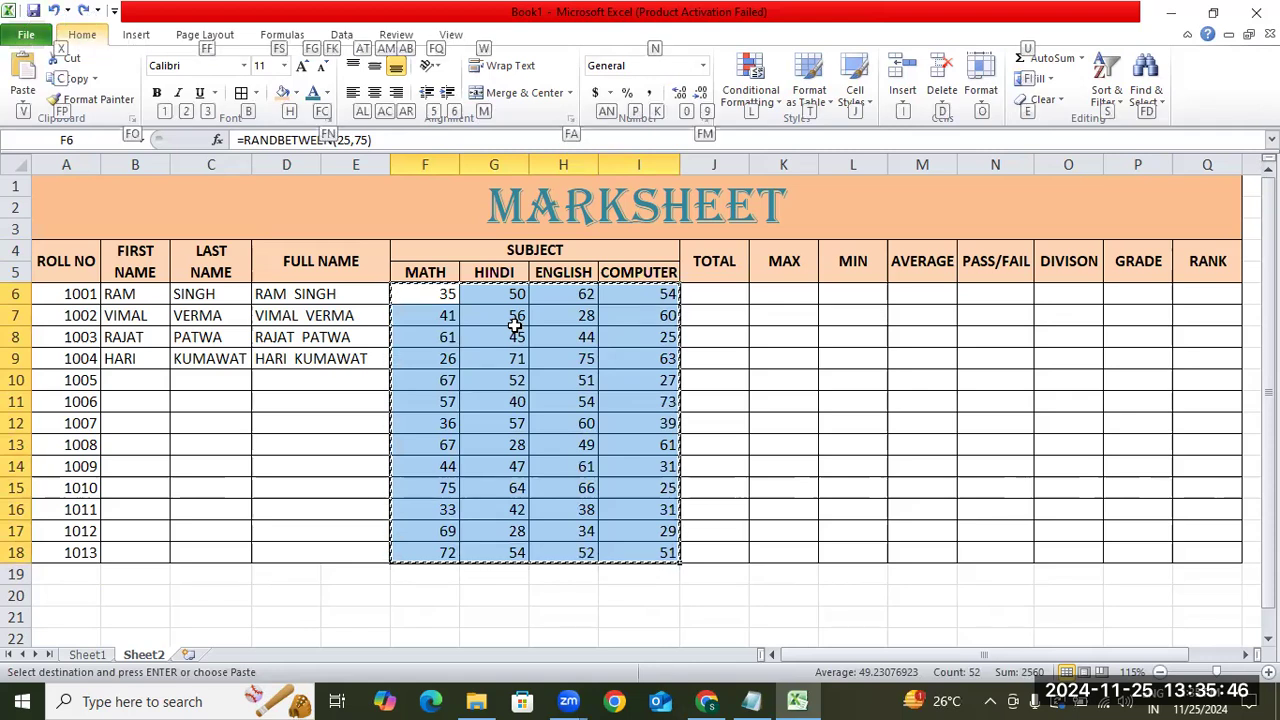
pyautogui.press('v')
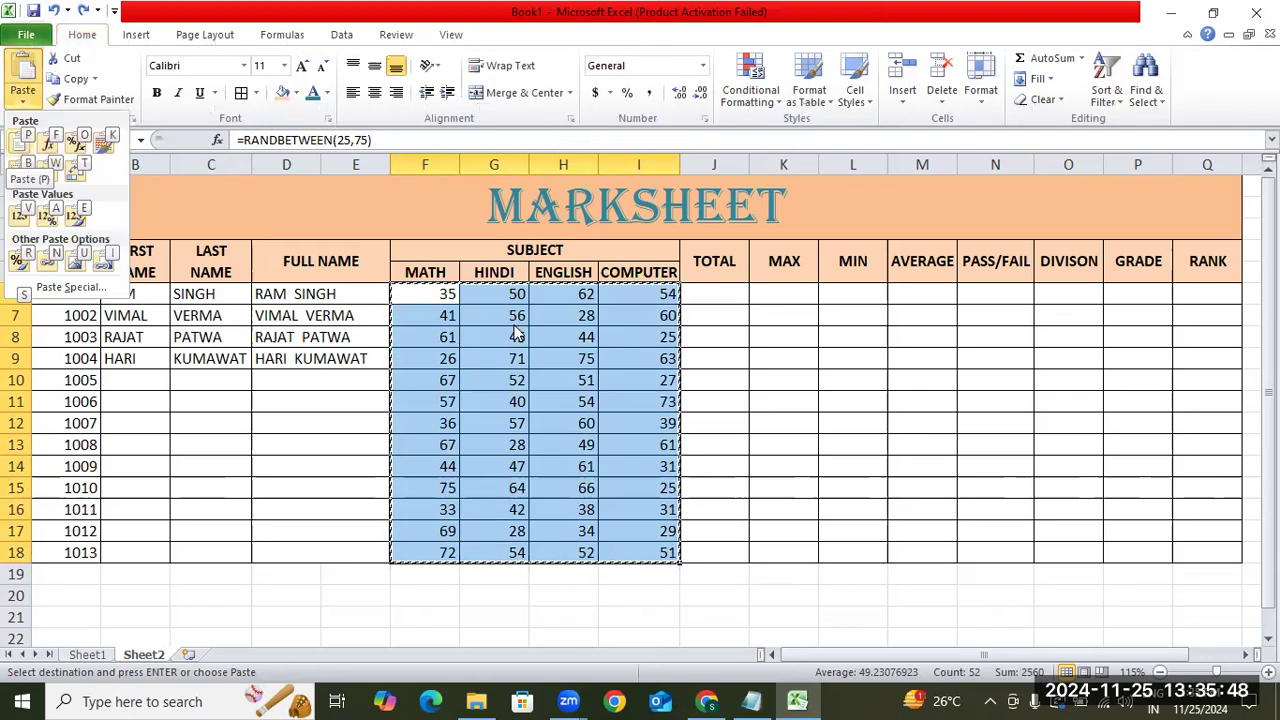
pyautogui.press('v')
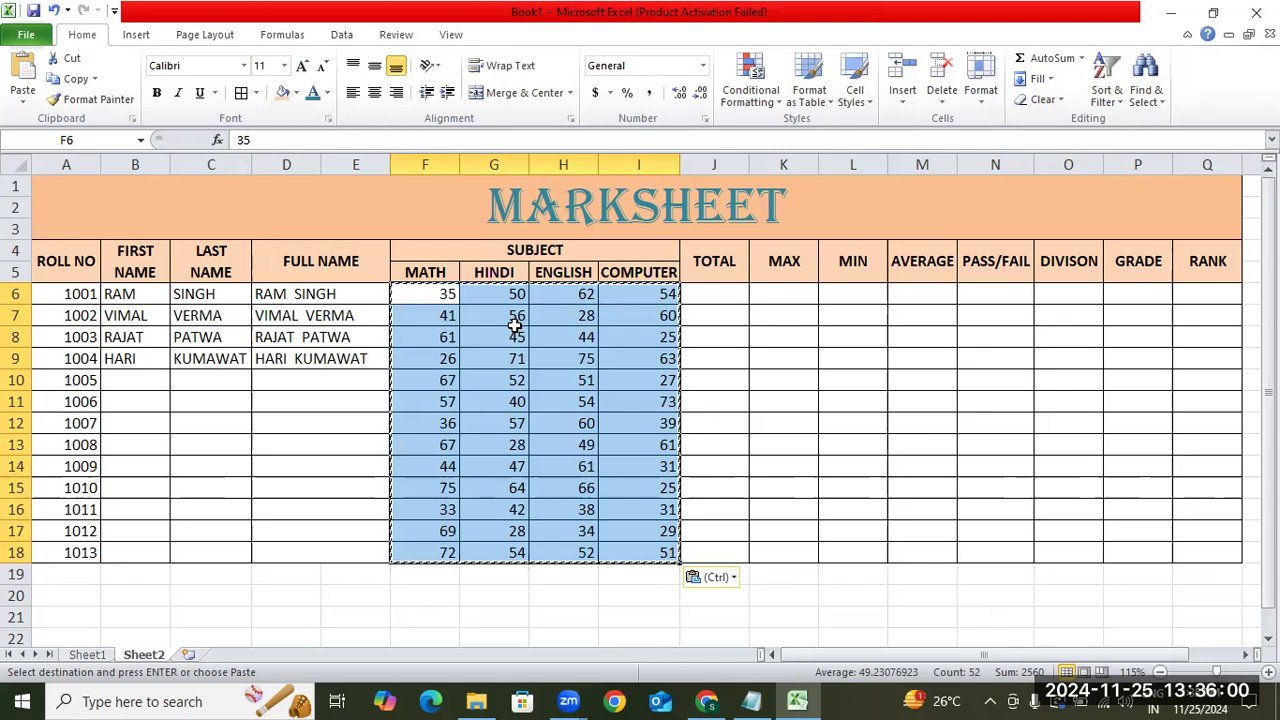
# Enter 45 in J6 again to test that the pasted marks stay fixed, and clear the cell.
pyautogui.press('Right')
pyautogui.press('Right')
pyautogui.press('Right')
pyautogui.press('Right')
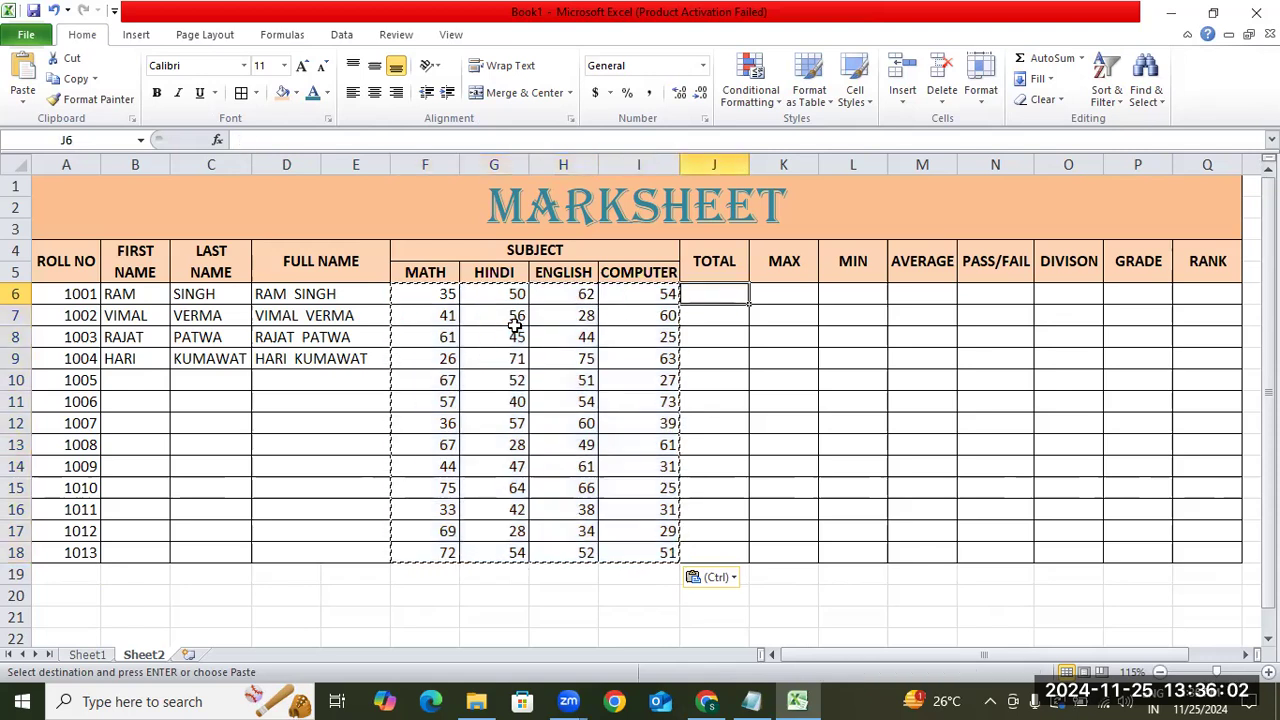
pyautogui.write('45')
pyautogui.press('Return')
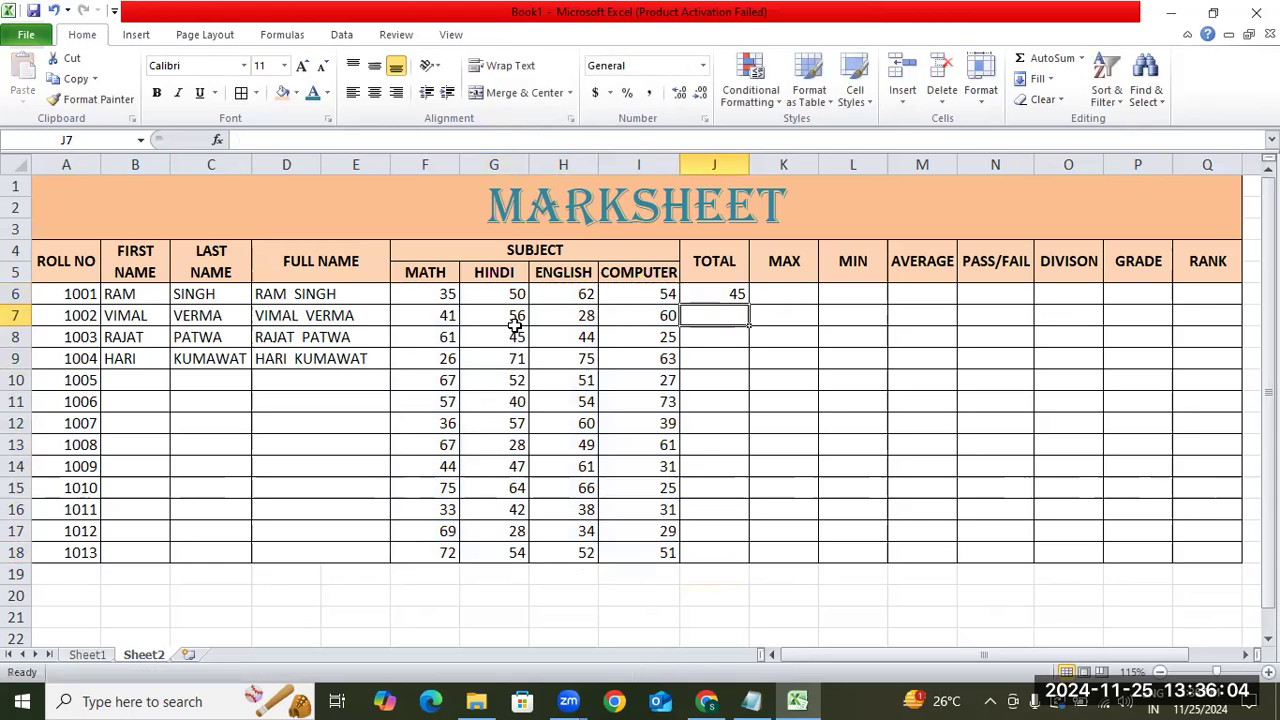
pyautogui.press('Up')
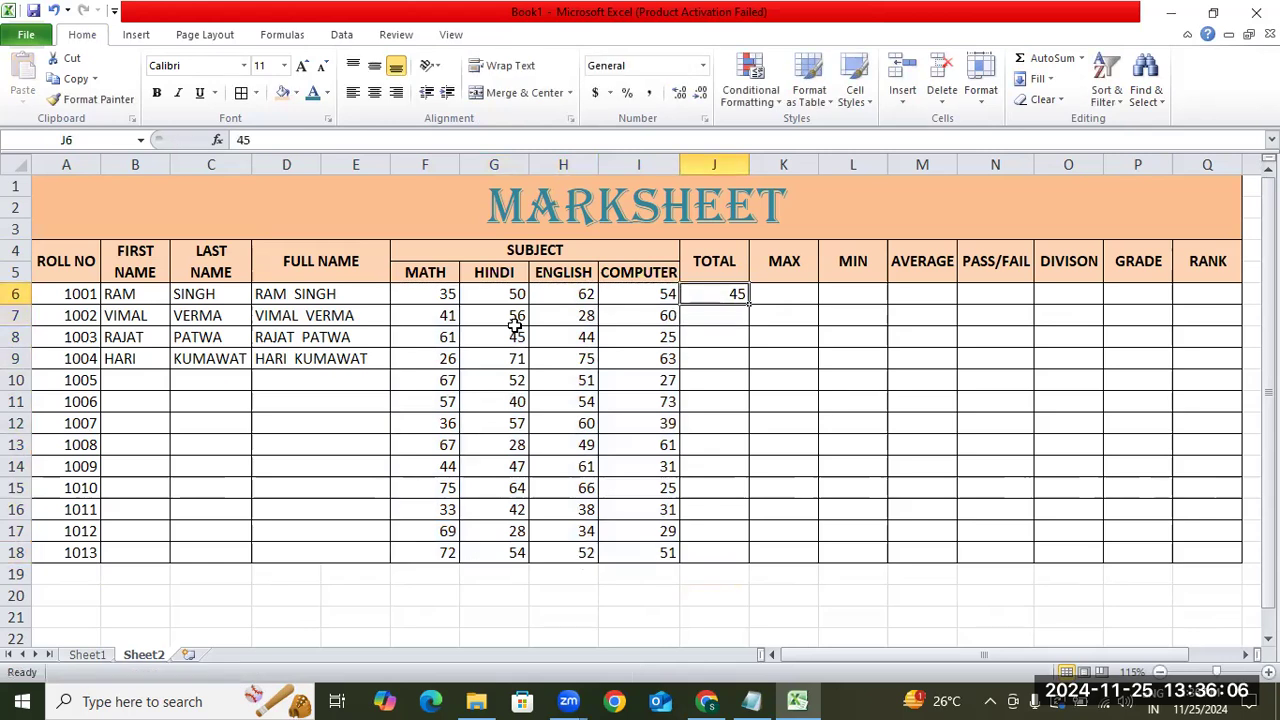
pyautogui.press('Delete')
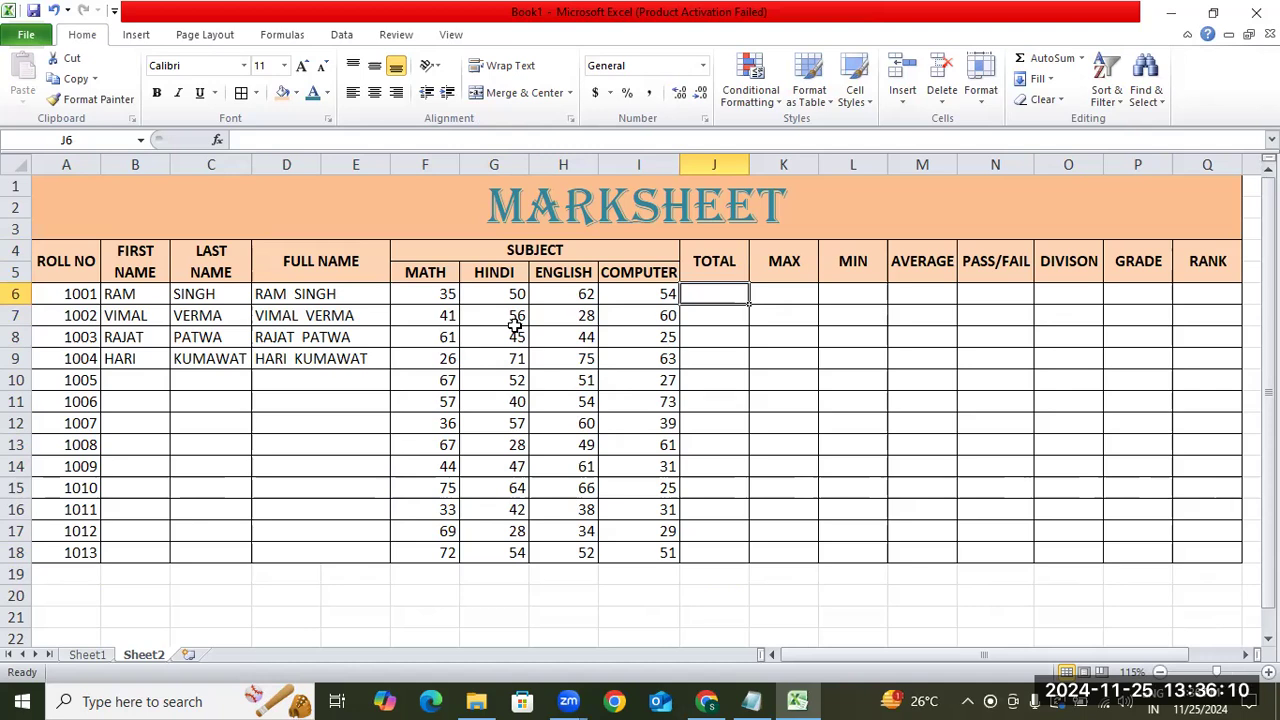
# Check the contents of the English marks in H8 and H10 and the full name formula in D6, ending at J6.
pyautogui.click(578, 343)
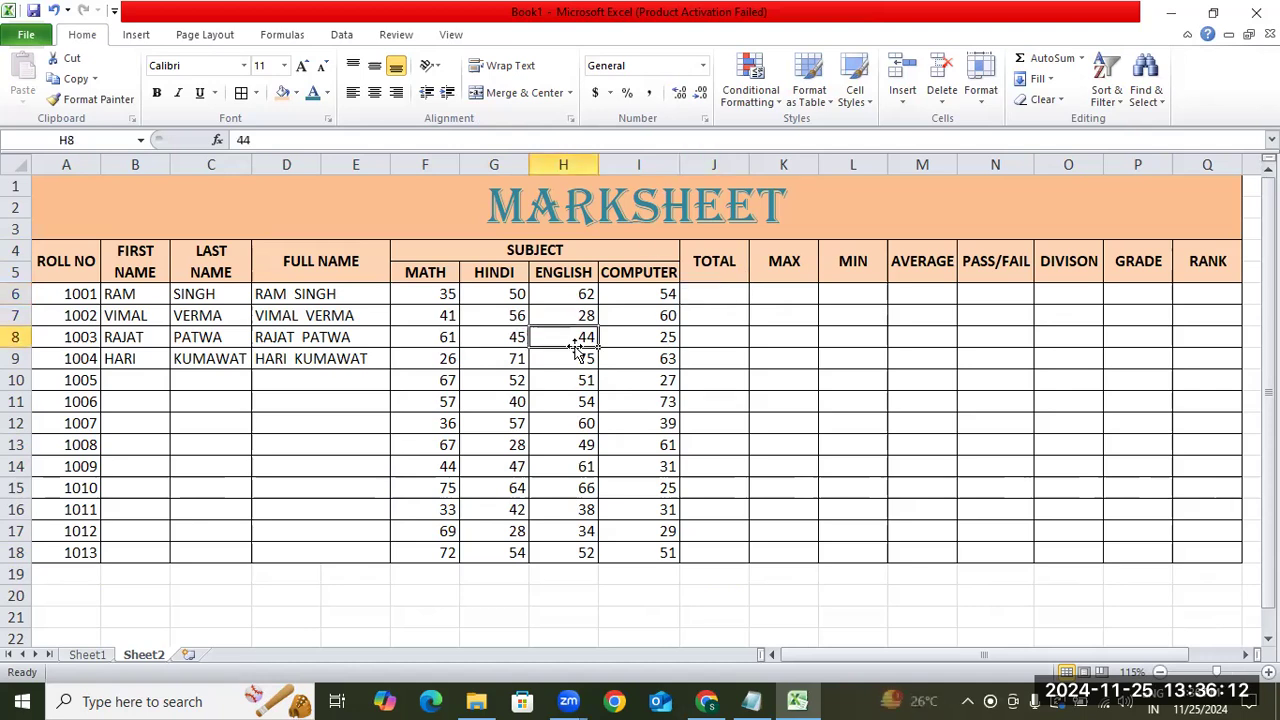
pyautogui.doubleClick(578, 343)
pyautogui.click(581, 380)
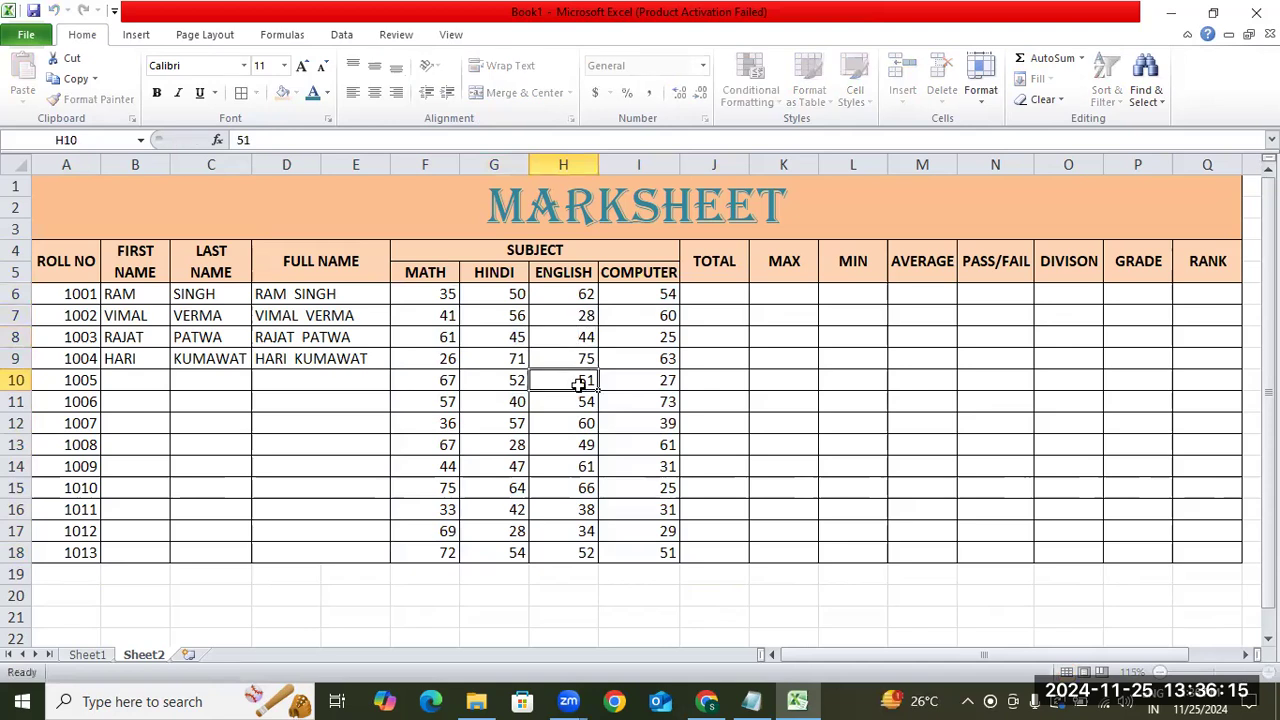
pyautogui.click(314, 299)
pyautogui.doubleClick(314, 301)
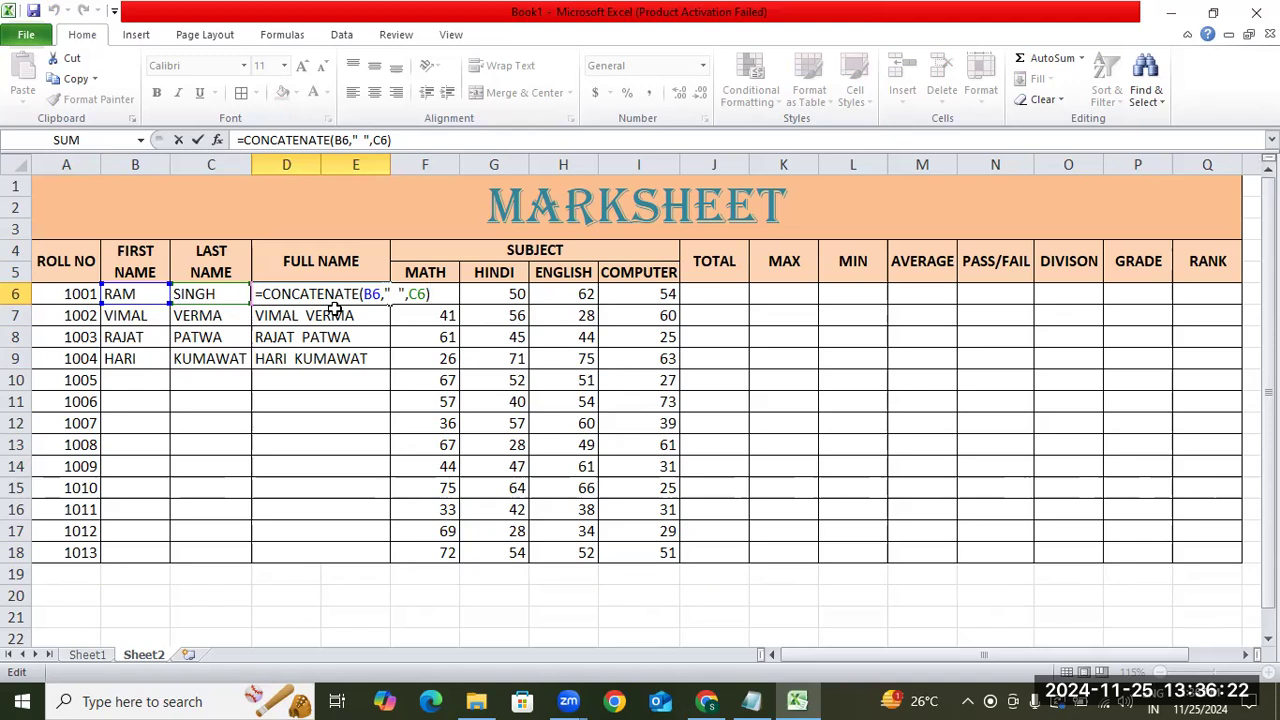
pyautogui.click(710, 293)
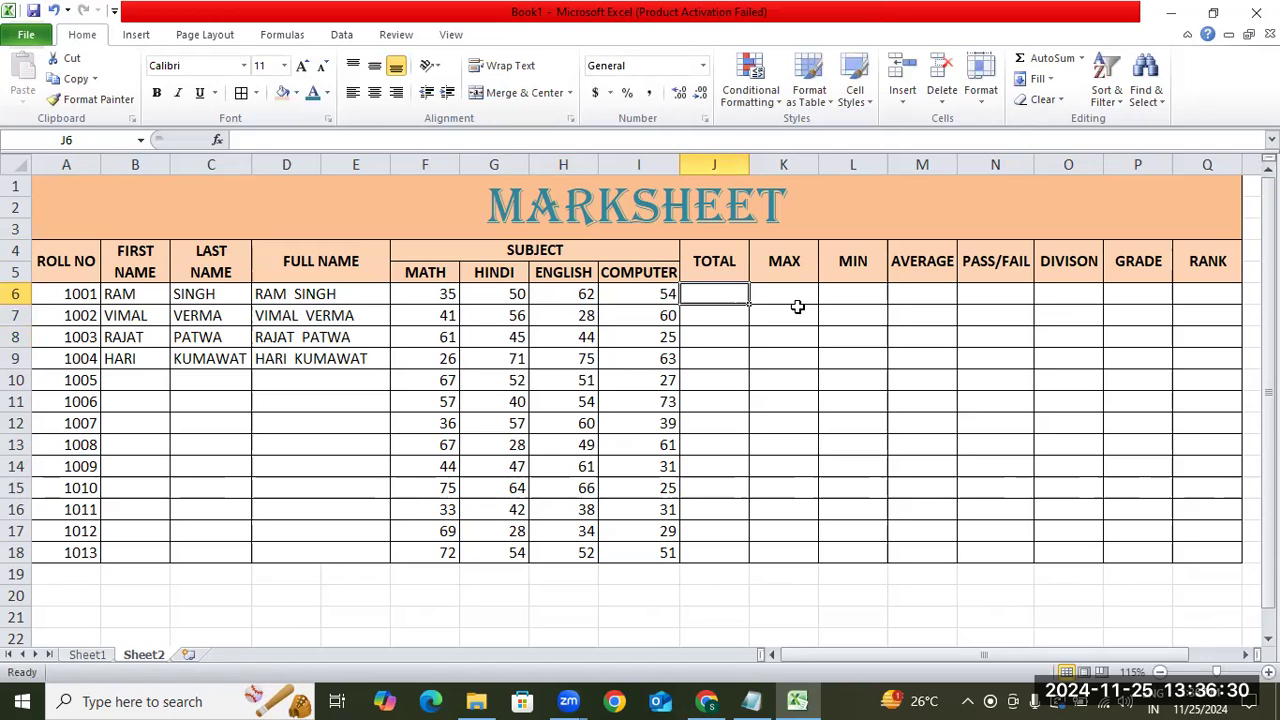
# Total the four subject marks of roll number 1001 in J6 with the formula =SUM(F6:I6).
pyautogui.write('=')
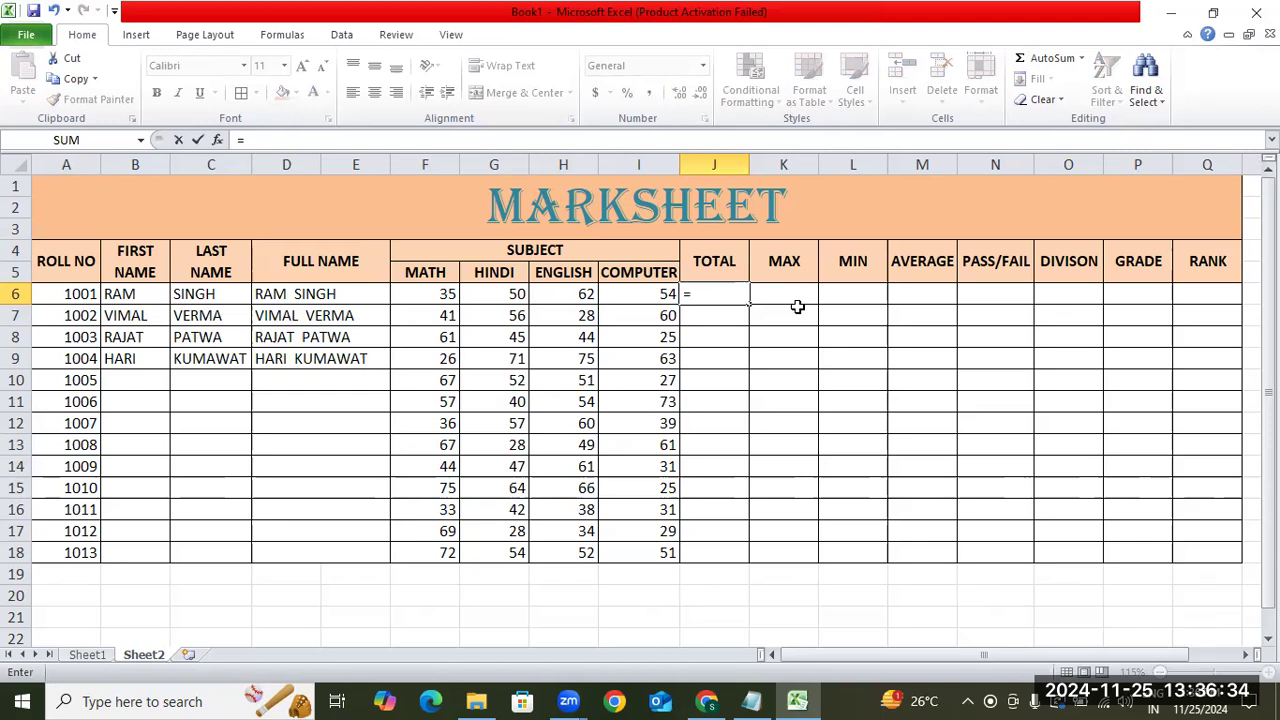
pyautogui.write('SUM')
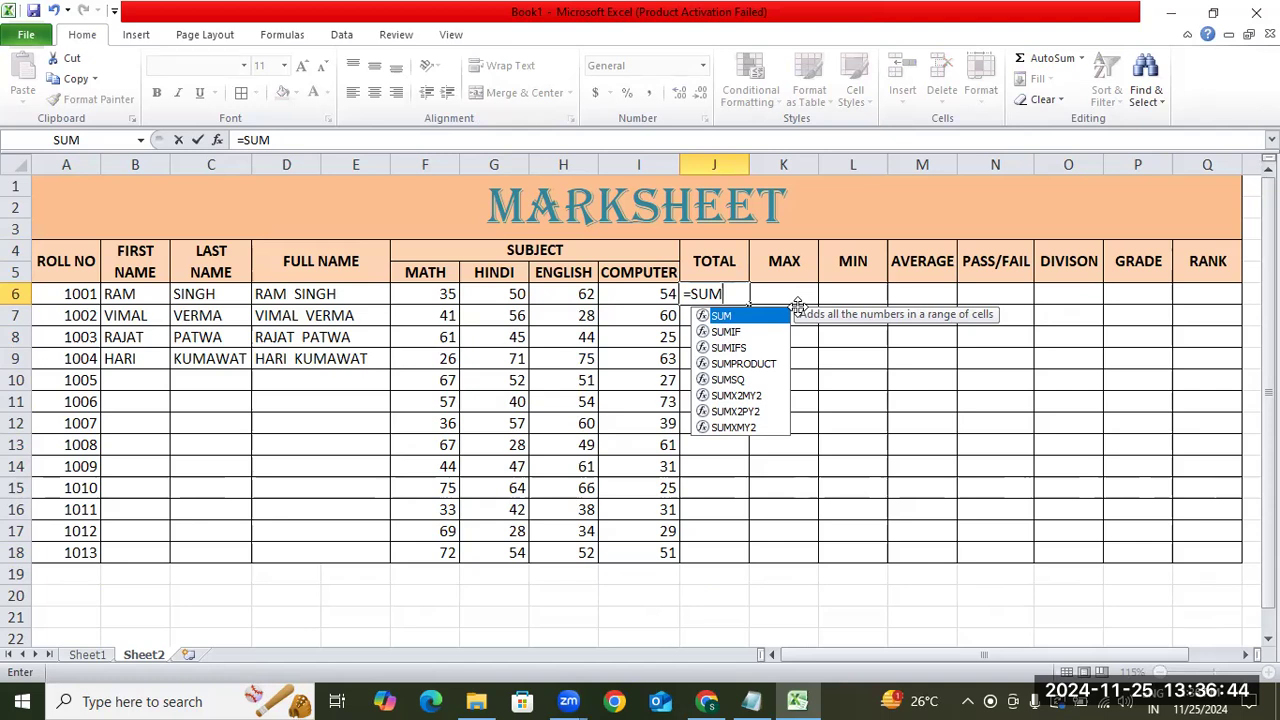
pyautogui.write('(')
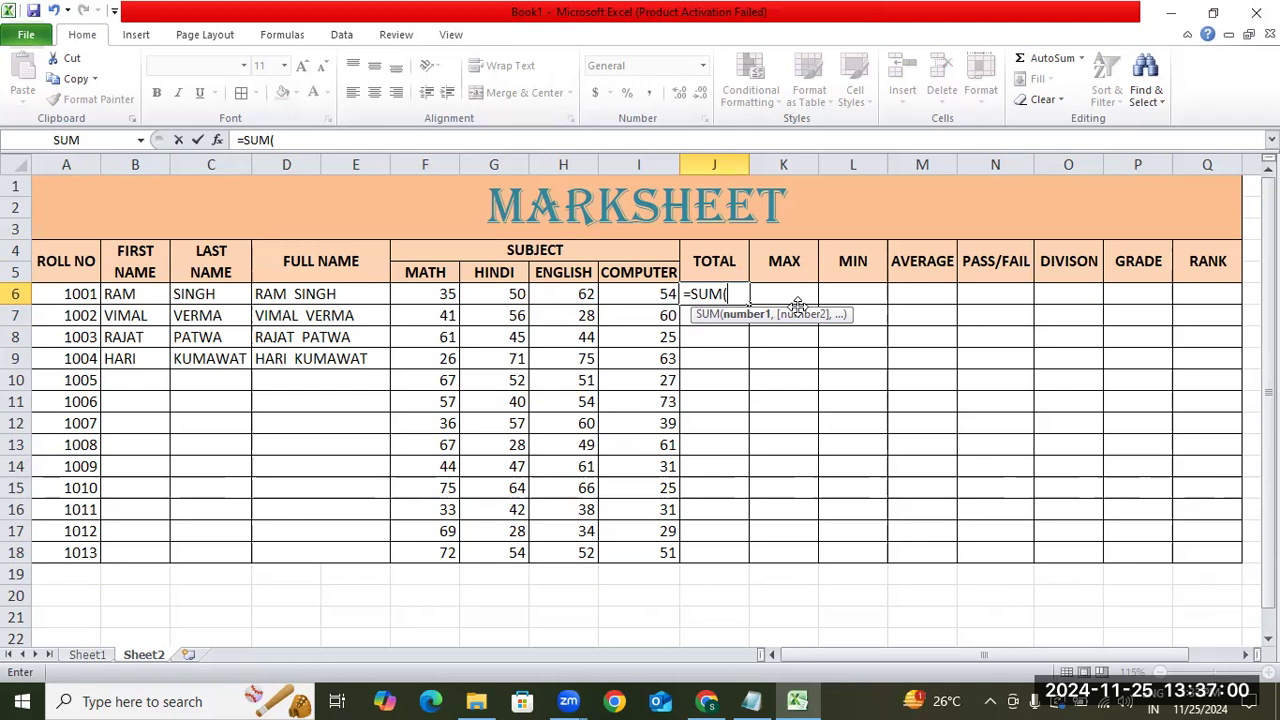
pyautogui.press('Left')
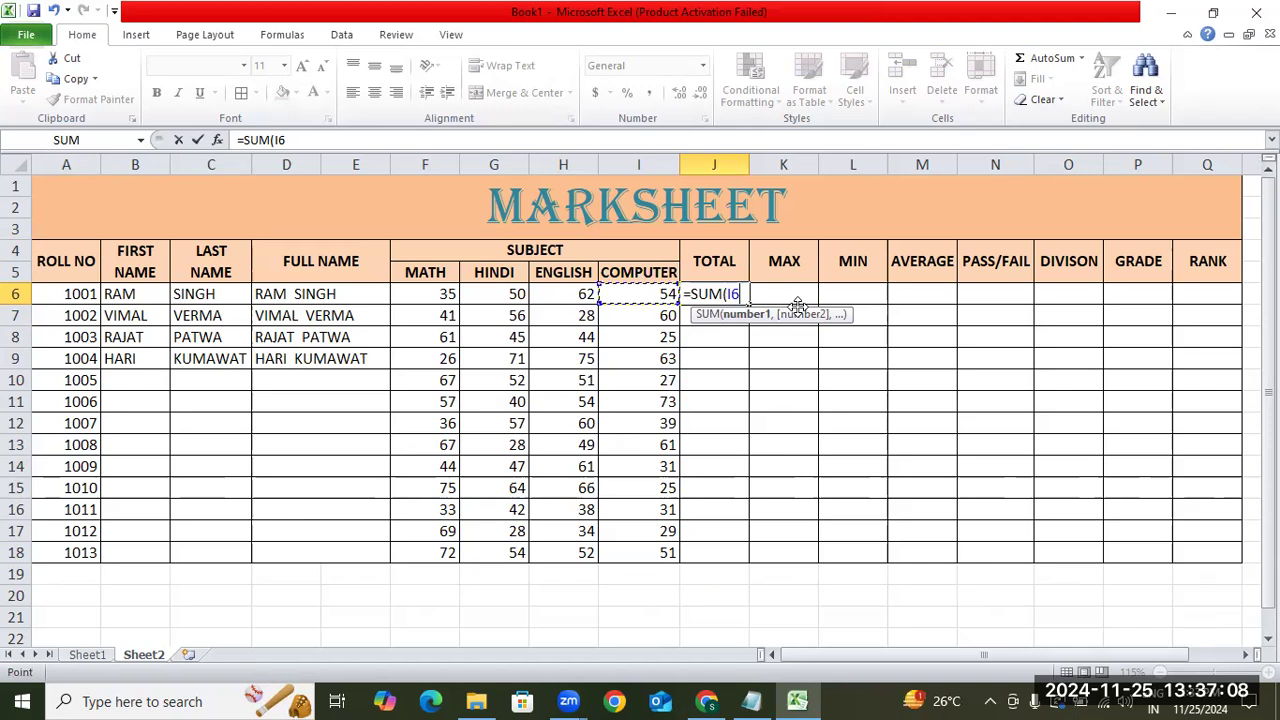
pyautogui.hotkey('shift', 'Left')
pyautogui.hotkey('shift', 'Left')
pyautogui.hotkey('shift', 'Left')
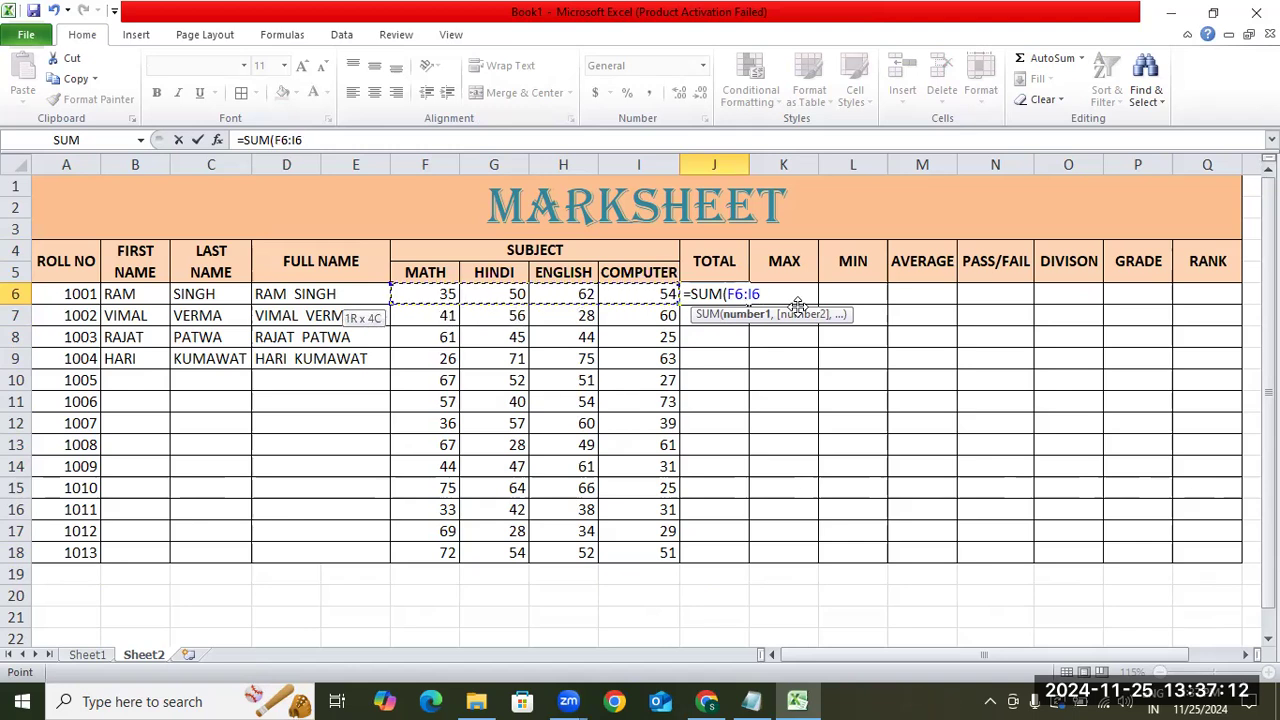
pyautogui.press('Return')
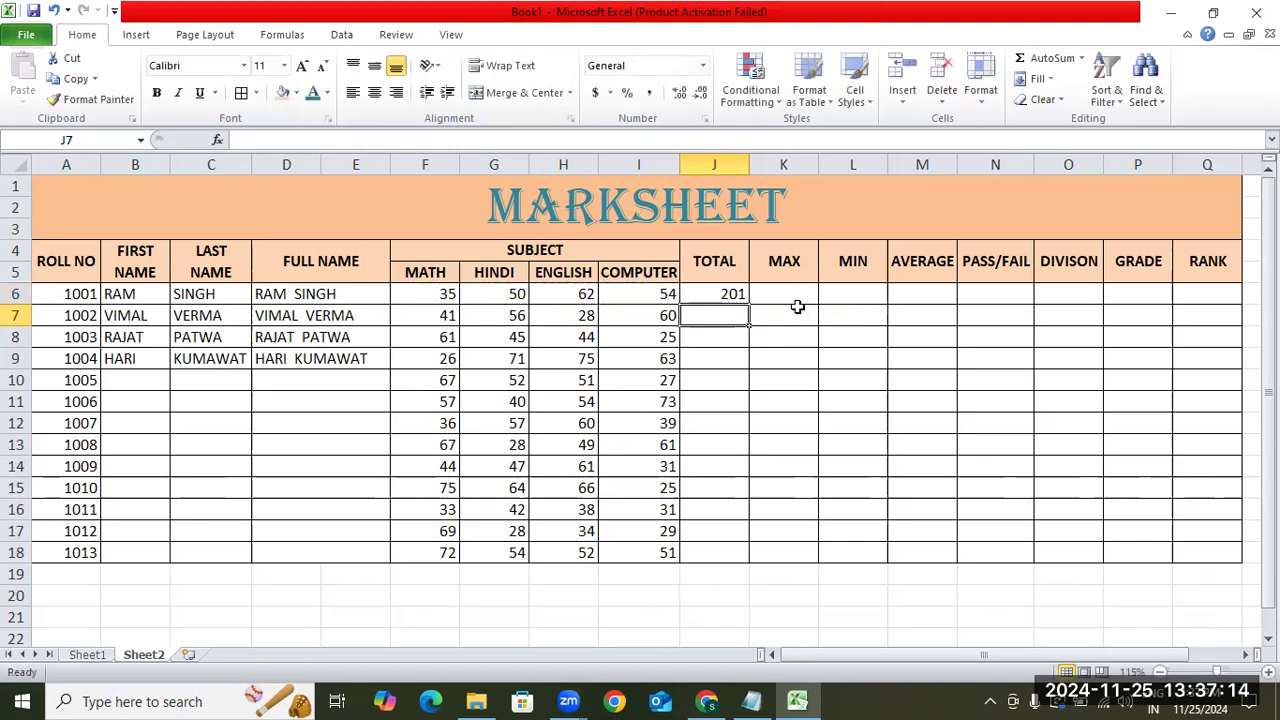
# Total the four subject marks of roll number 1002 in J7 with the formula =SUM(F7:I7).
pyautogui.write('=')
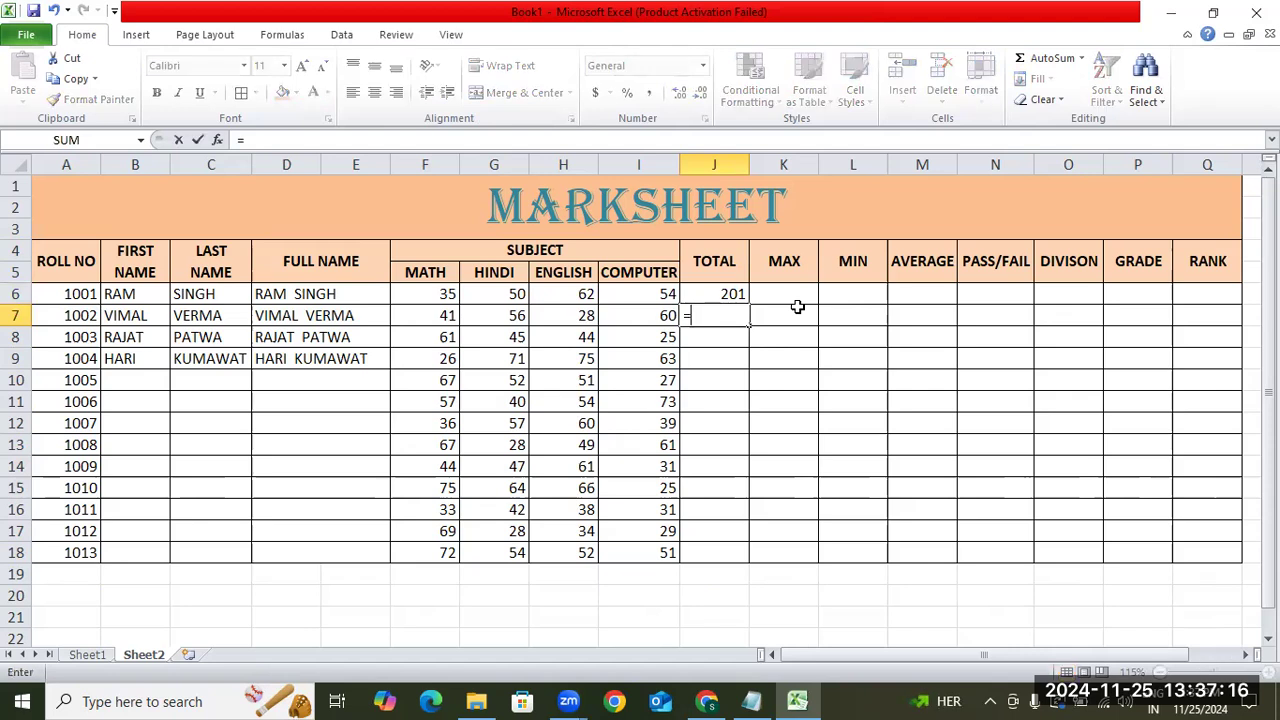
pyautogui.write('SUM')
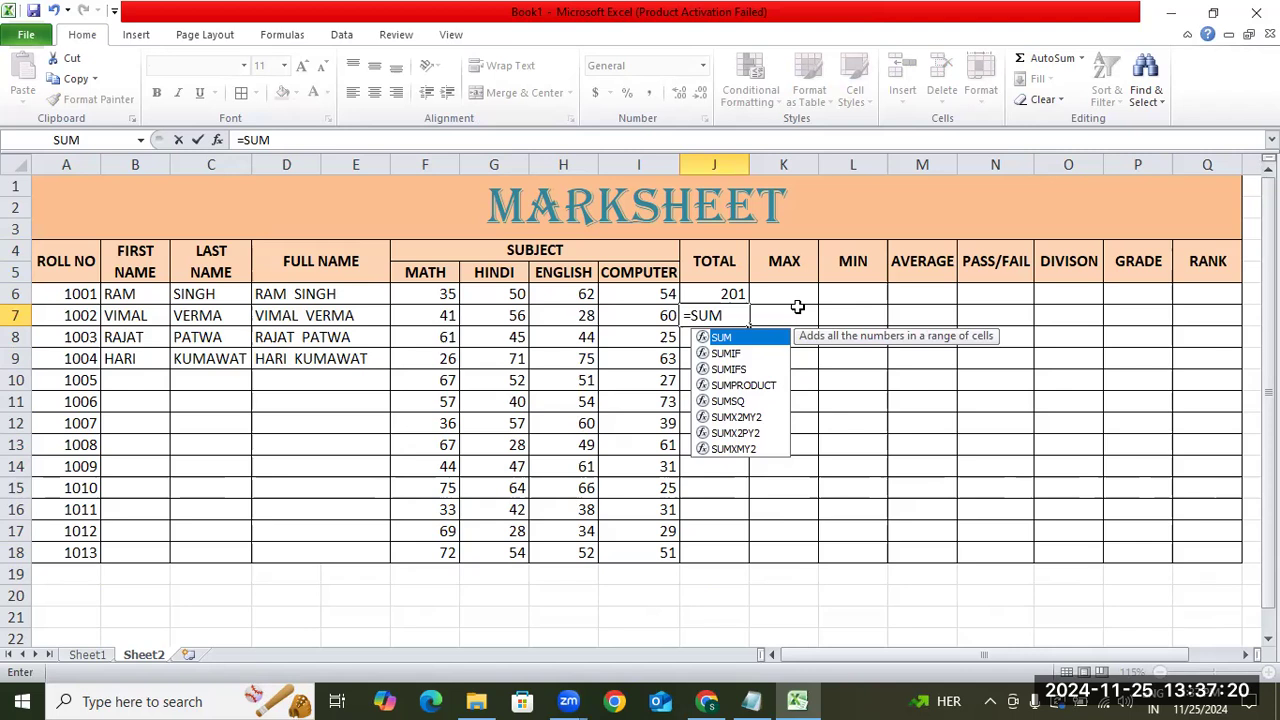
pyautogui.write('(')
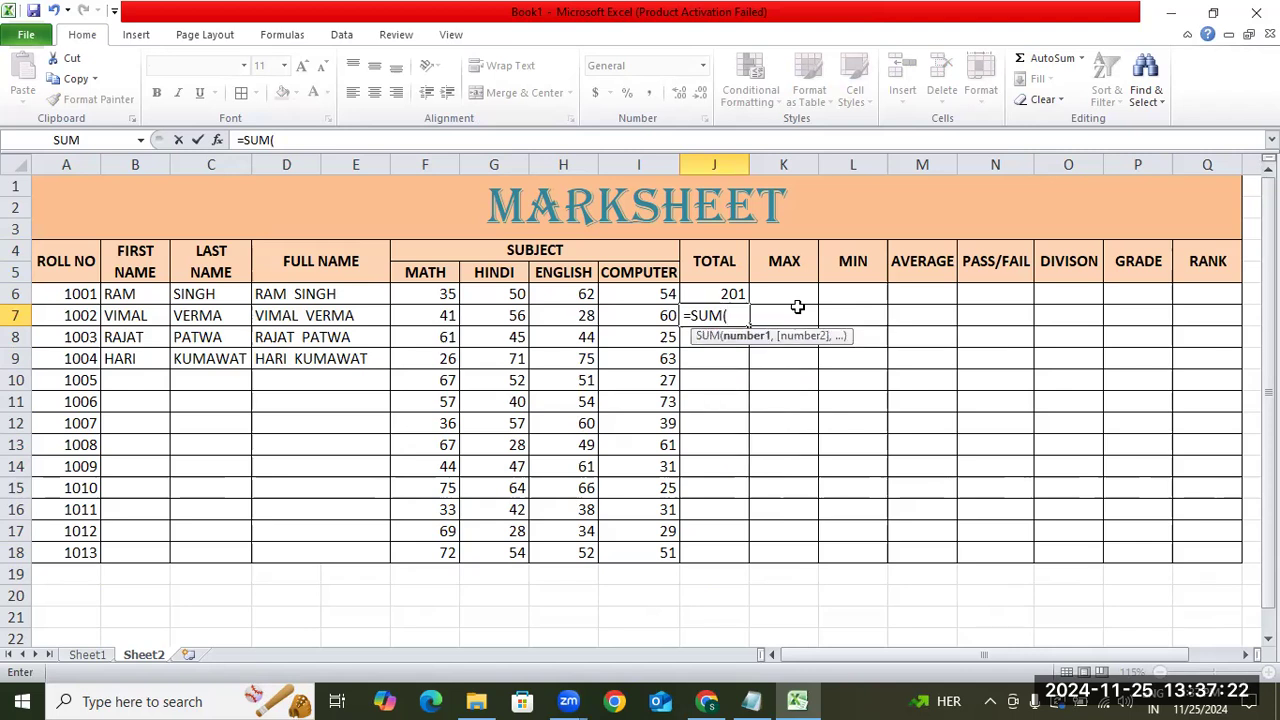
pyautogui.press('Left')
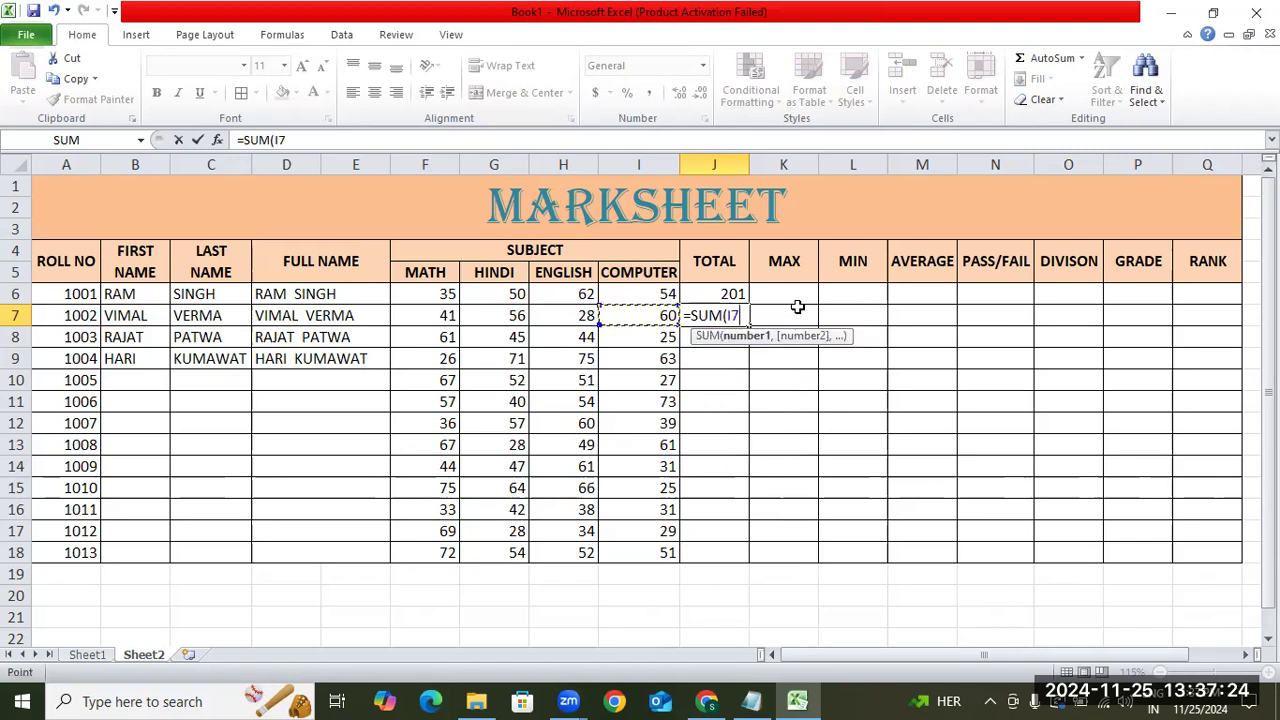
pyautogui.hotkey('shift', 'Left')
pyautogui.hotkey('shift', 'Left')
pyautogui.hotkey('shift', 'Left')
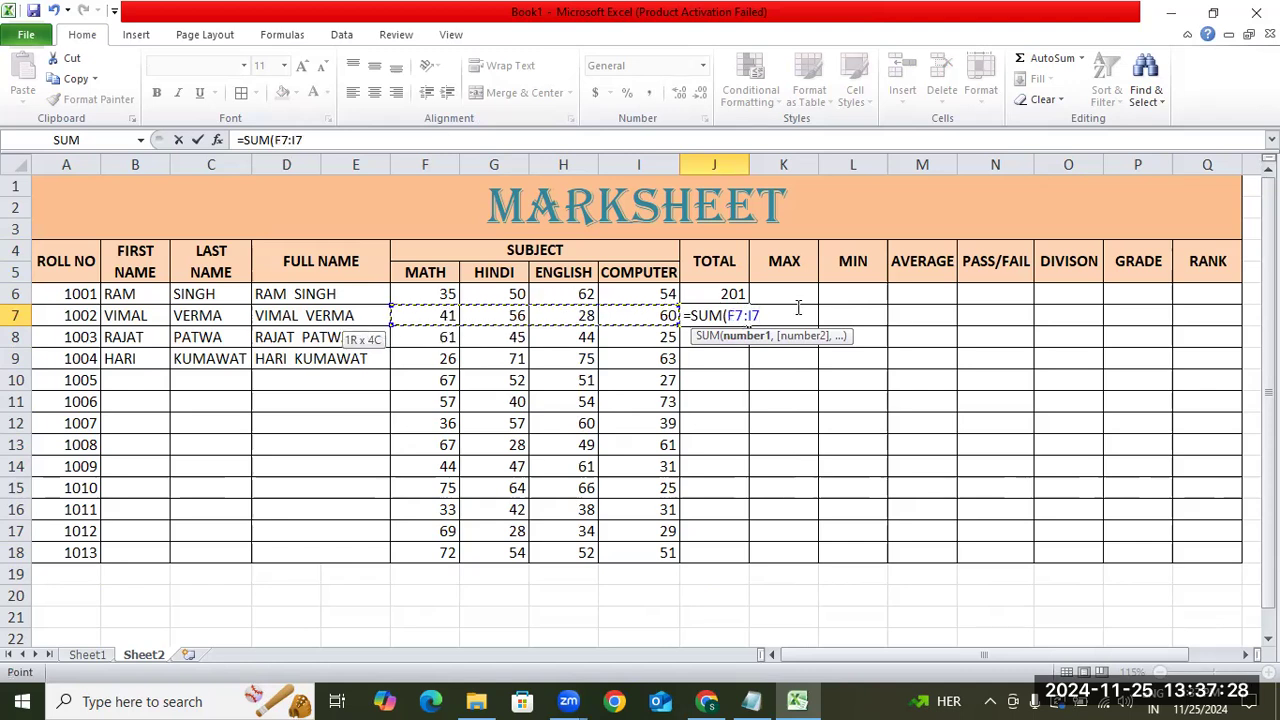
pyautogui.press('Return')
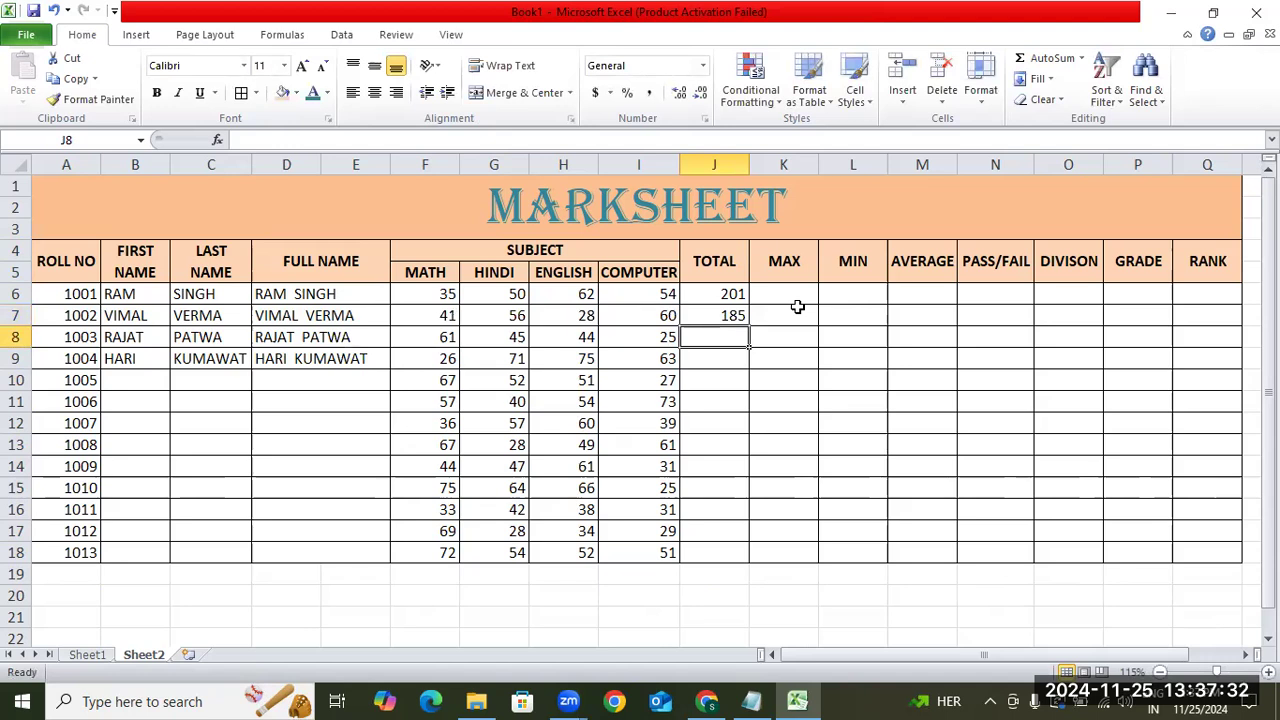
# Fill the SUM formula from J6 down through J18 to total the marks of every student.
pyautogui.press('Up')
pyautogui.press('Up')
pyautogui.hotkey('shift', 'Down')
pyautogui.hotkey('shift', 'Down')
pyautogui.hotkey('shift', 'Down')
pyautogui.hotkey('shift', 'Down')
pyautogui.hotkey('shift', 'Down')
pyautogui.hotkey('shift', 'Down')
pyautogui.hotkey('shift', 'Down')
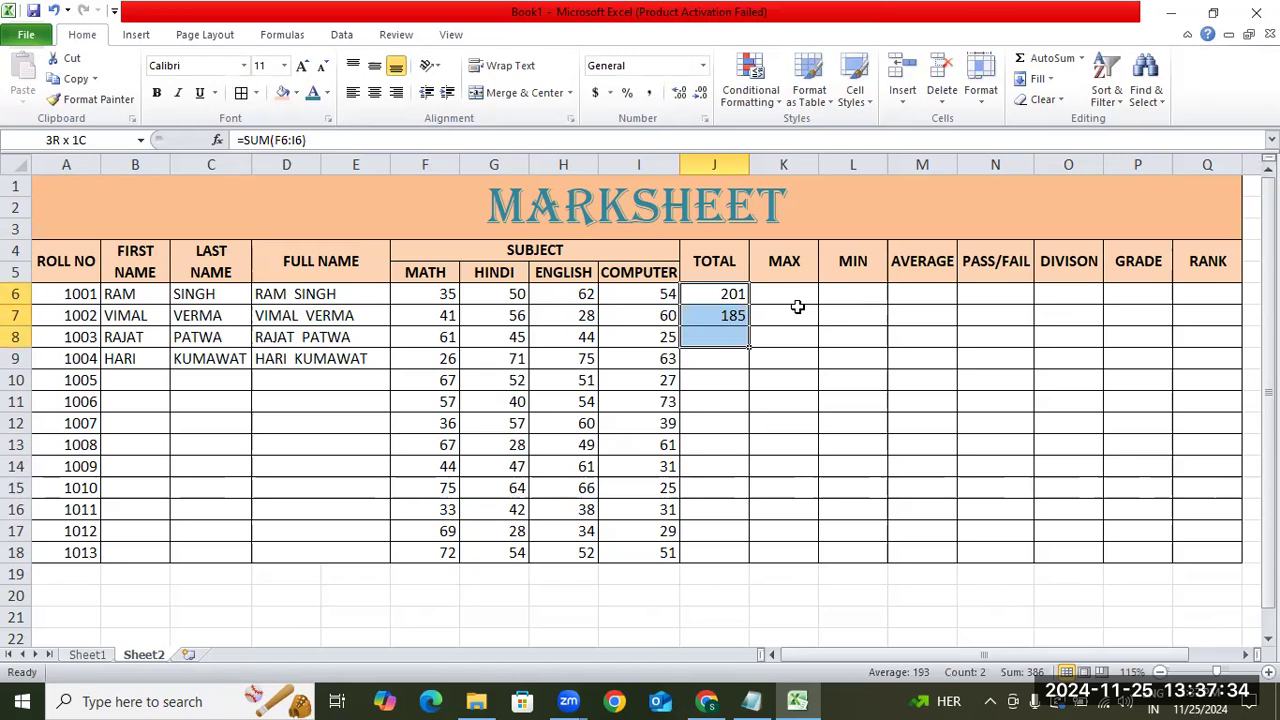
pyautogui.hotkey('shift', 'Down')
pyautogui.hotkey('shift', 'Down')
pyautogui.hotkey('shift', 'Down')
pyautogui.hotkey('shift', 'Down')
pyautogui.hotkey('shift', 'Down')
pyautogui.hotkey('shift', 'Down')
pyautogui.hotkey('shift', 'Up')
pyautogui.hotkey('ctrl', 'd')
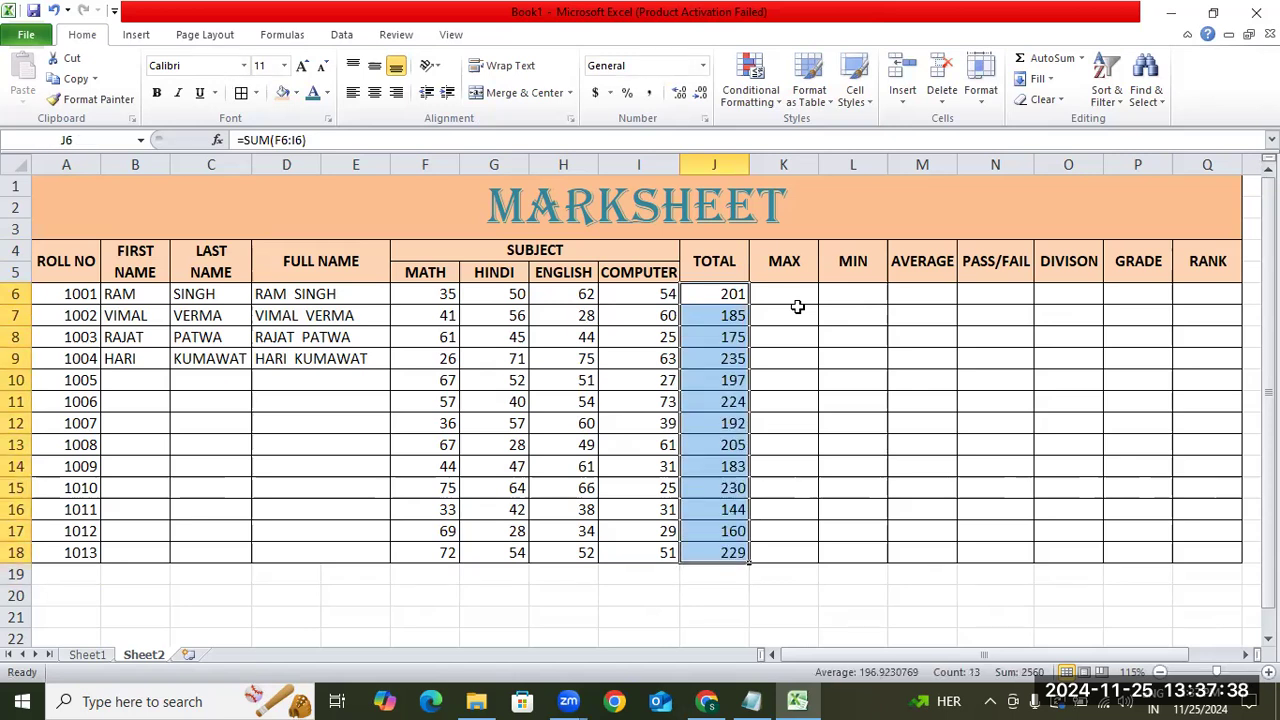